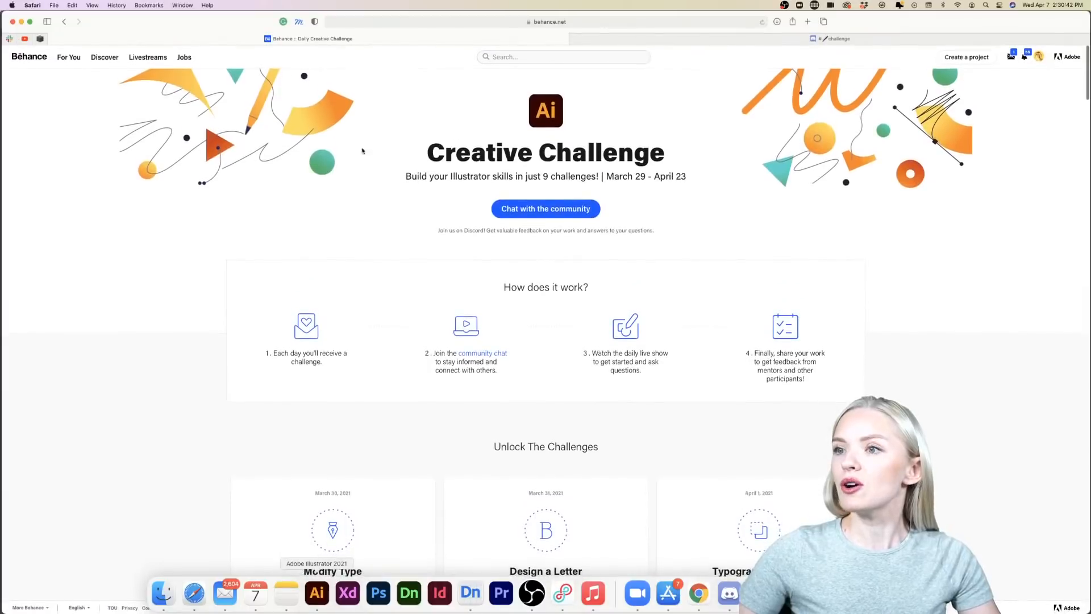
- Show the Illustrator Creative Challenge page's web address and the Discord challenge channel, and return to the Behance page
click(28, 23)
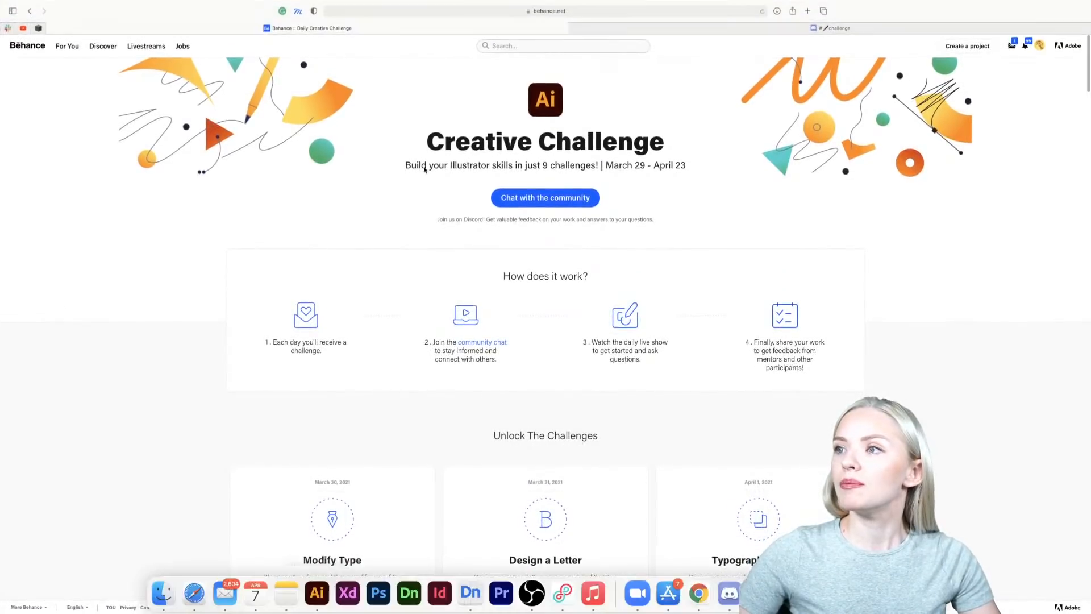
click(581, 8)
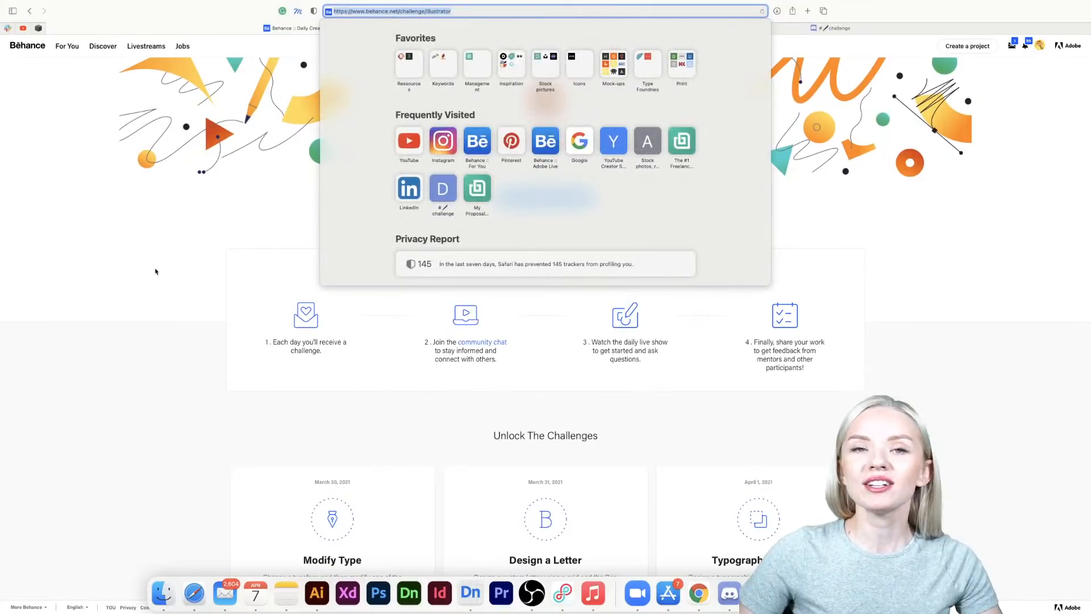
click(155, 272)
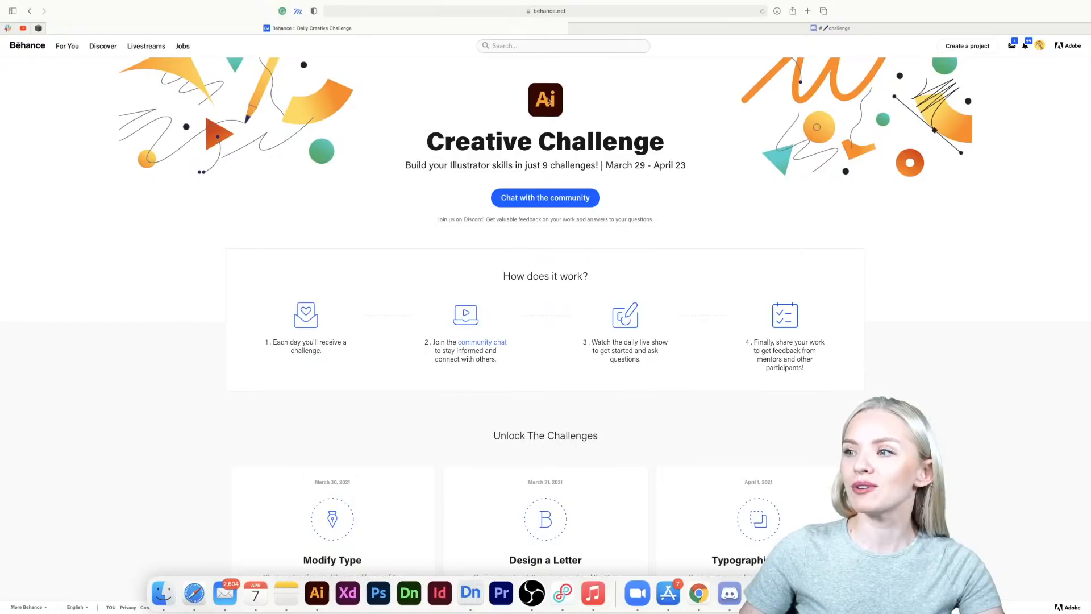
key(ctrl+Tab)
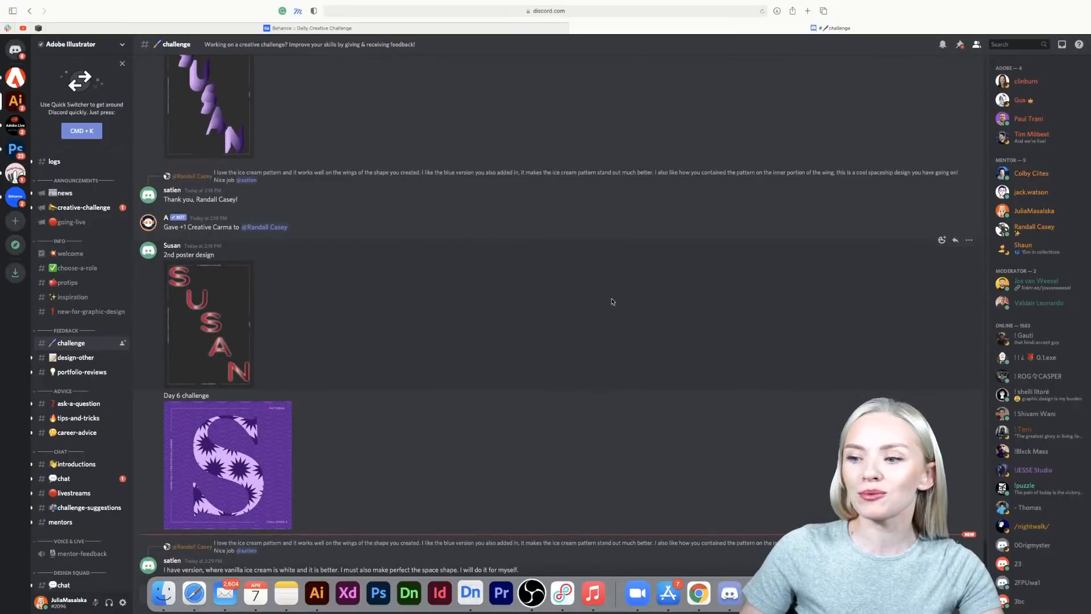
key(ctrl+shift+Tab)
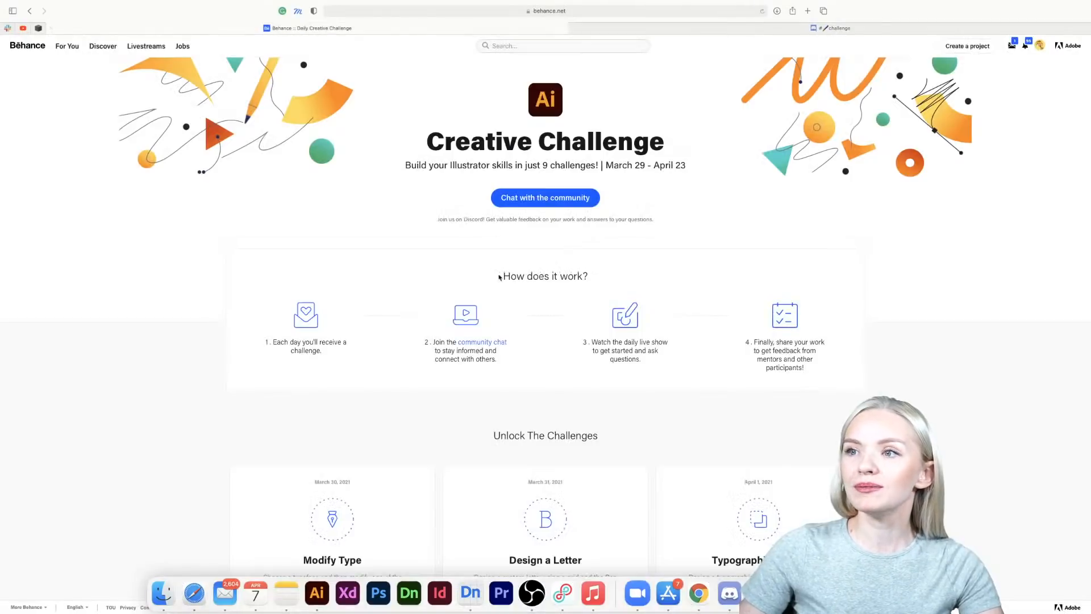
- Review the unlocked challenge cards on the Behance page, down to the Custom Gradients challenge
scroll(178, 358, down, 10)
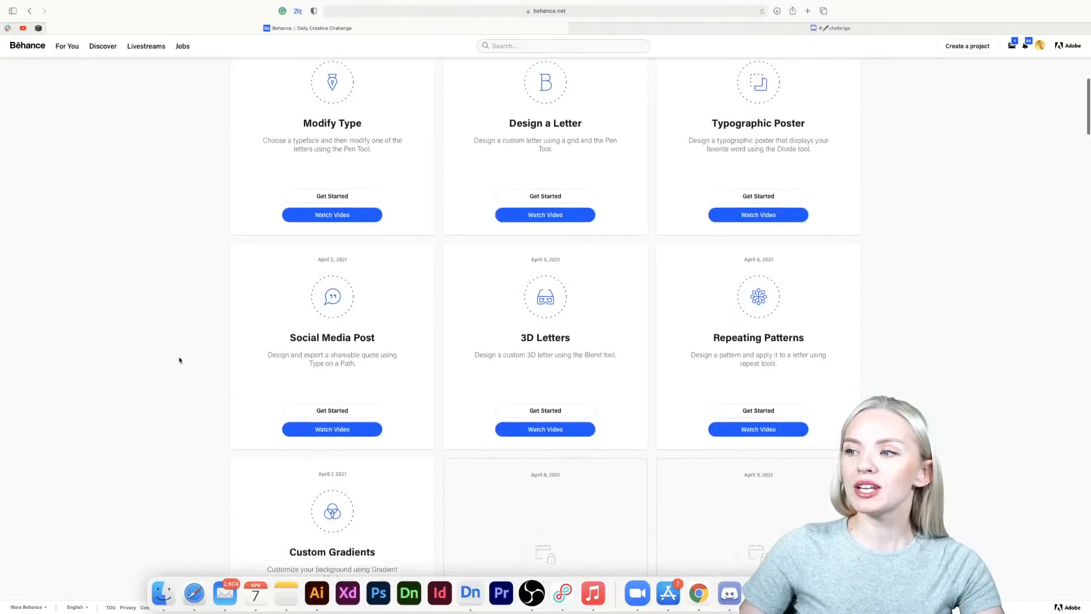
scroll(179, 360, down, 3)
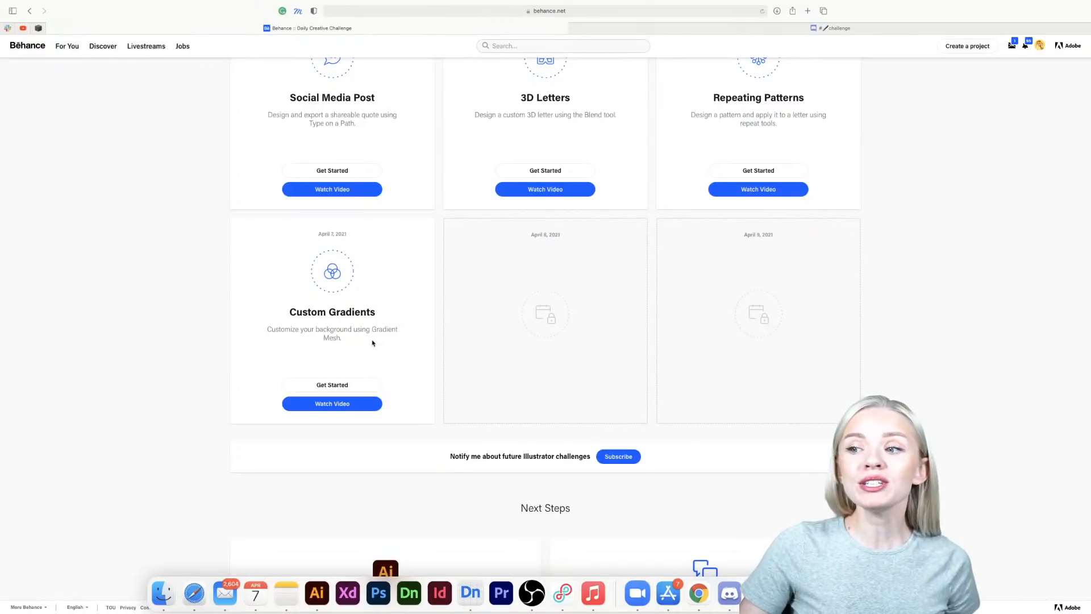
scroll(370, 342, down, 1)
scroll(367, 342, up, 1)
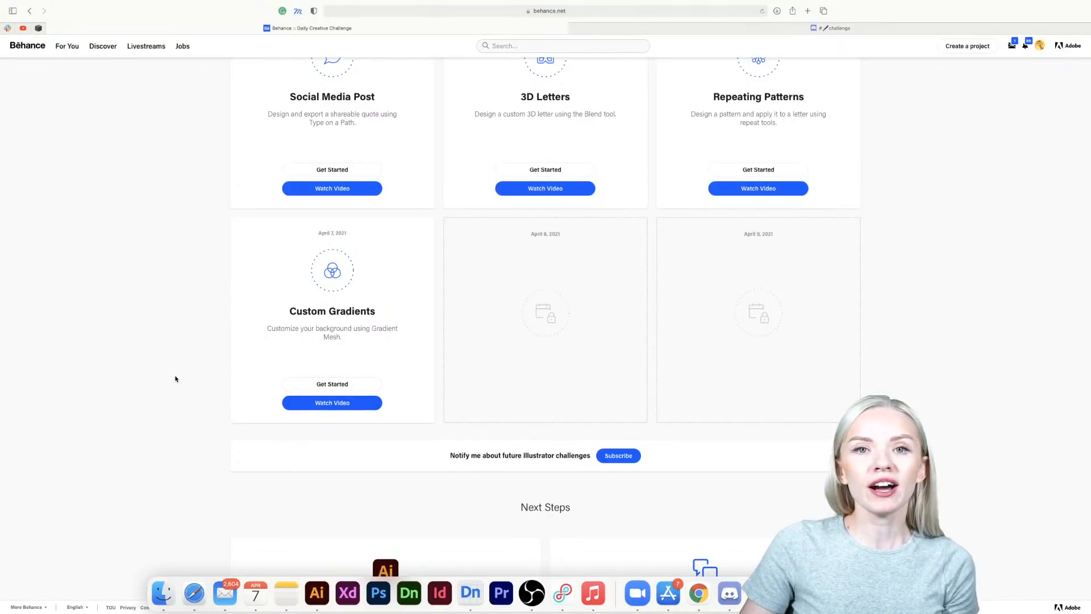
- Minimize the Safari window and switch to the DCC_Challenge_7.ai document in Illustrator
mouse_move(15, 3)
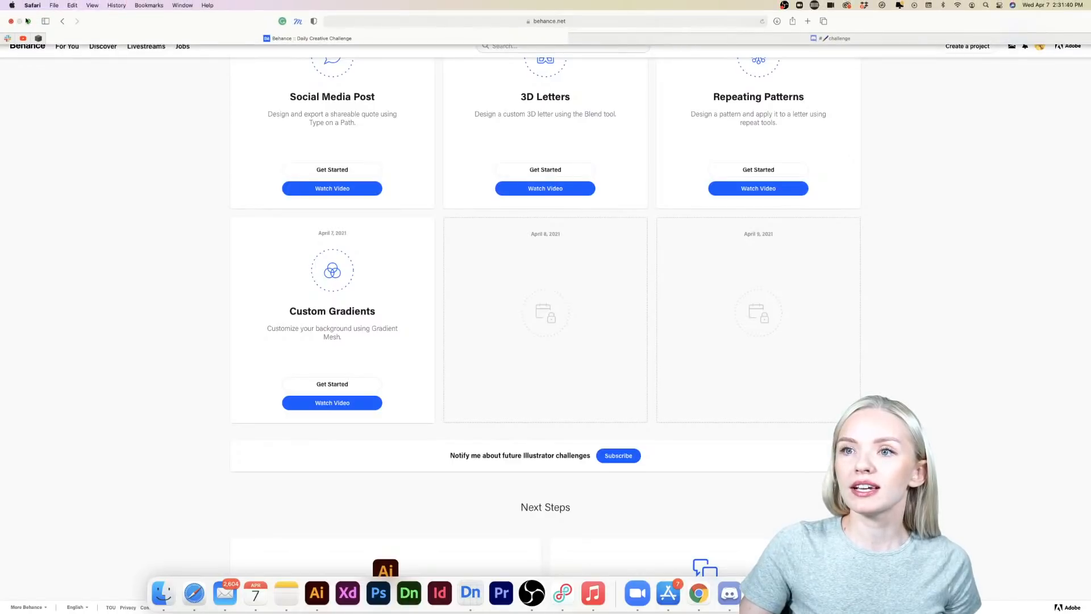
click(28, 21)
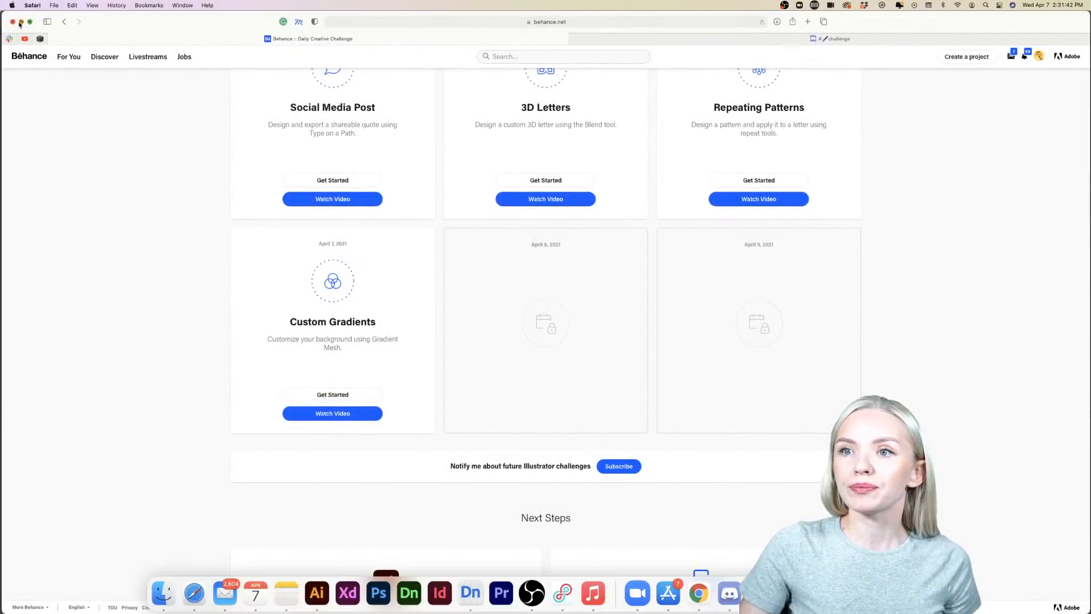
click(20, 21)
scroll(149, 339, left, 2)
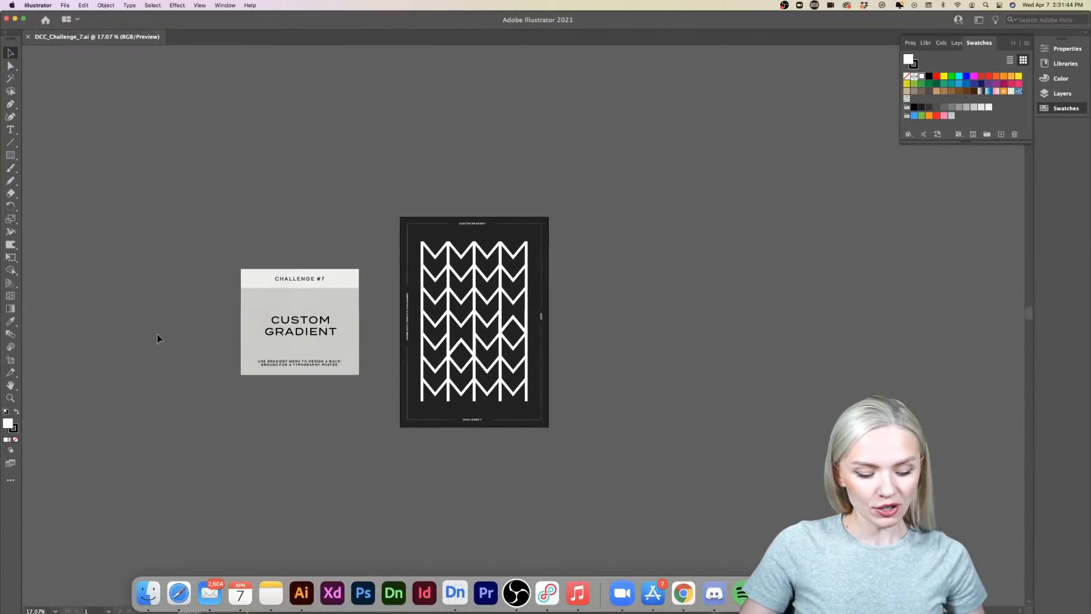
- Examine the Challenge #7 brief and the white lettering poster with its dark background shape
scroll(305, 364, up, 3)
scroll(306, 362, right, 2)
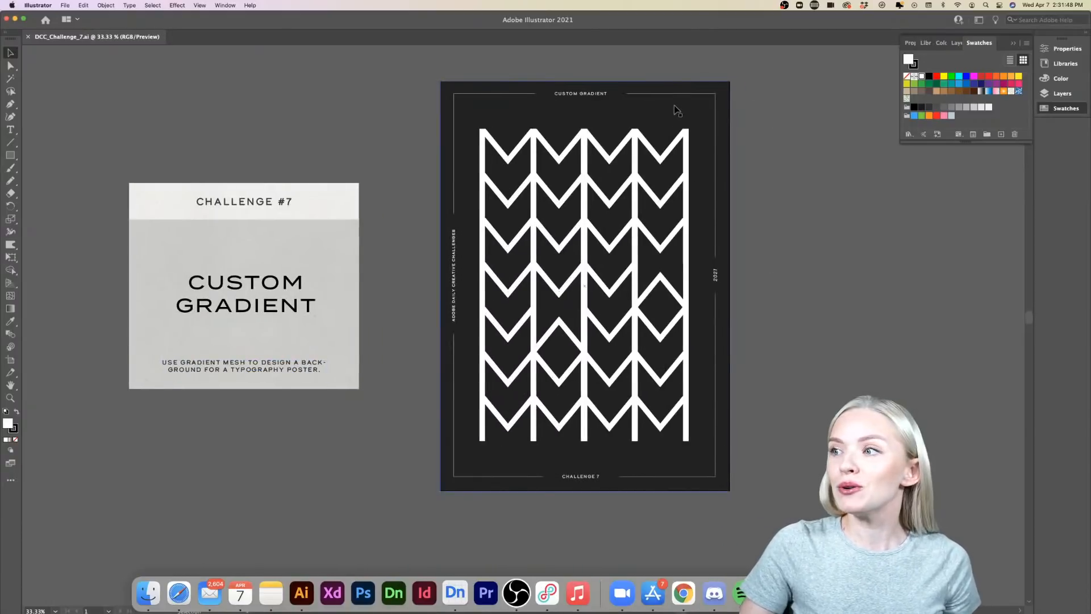
click(635, 158)
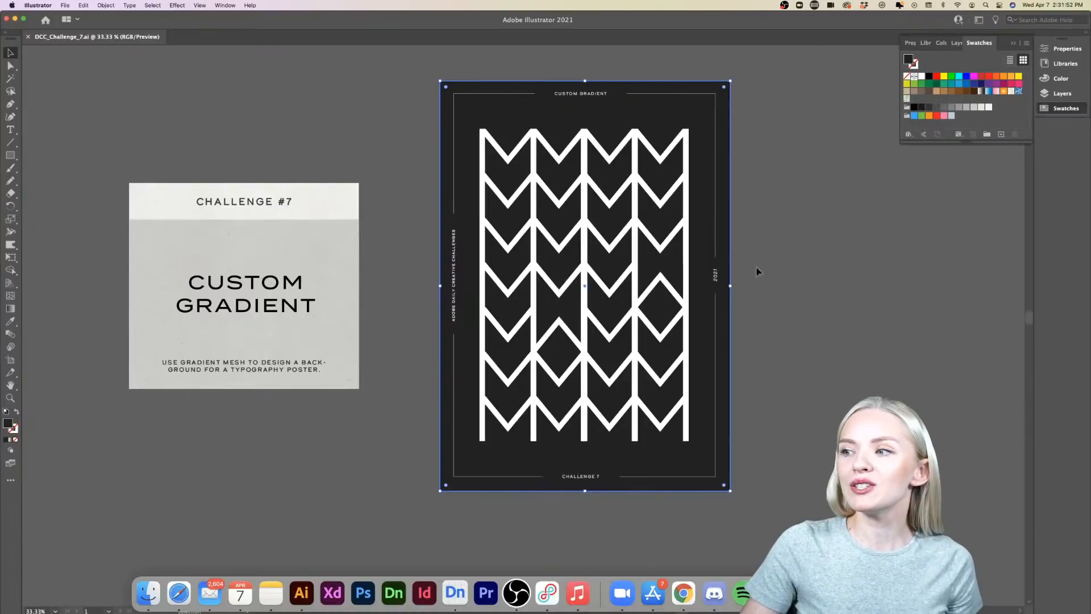
scroll(749, 319, left, 2)
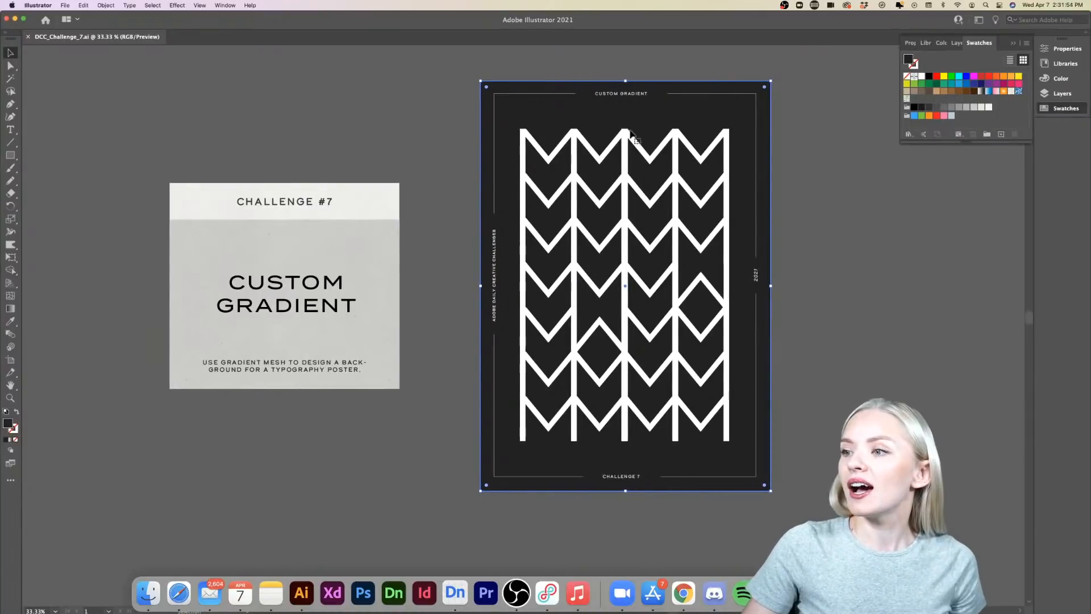
click(816, 335)
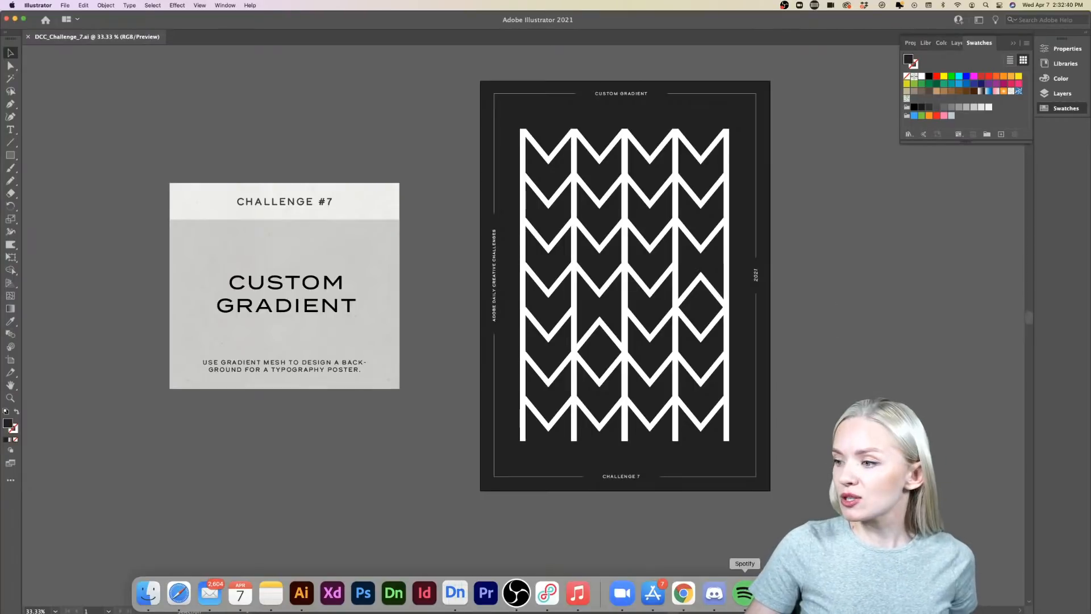
- Turn the Dock's automatic hiding off and on again to clear it from the workspace
right_click(798, 593)
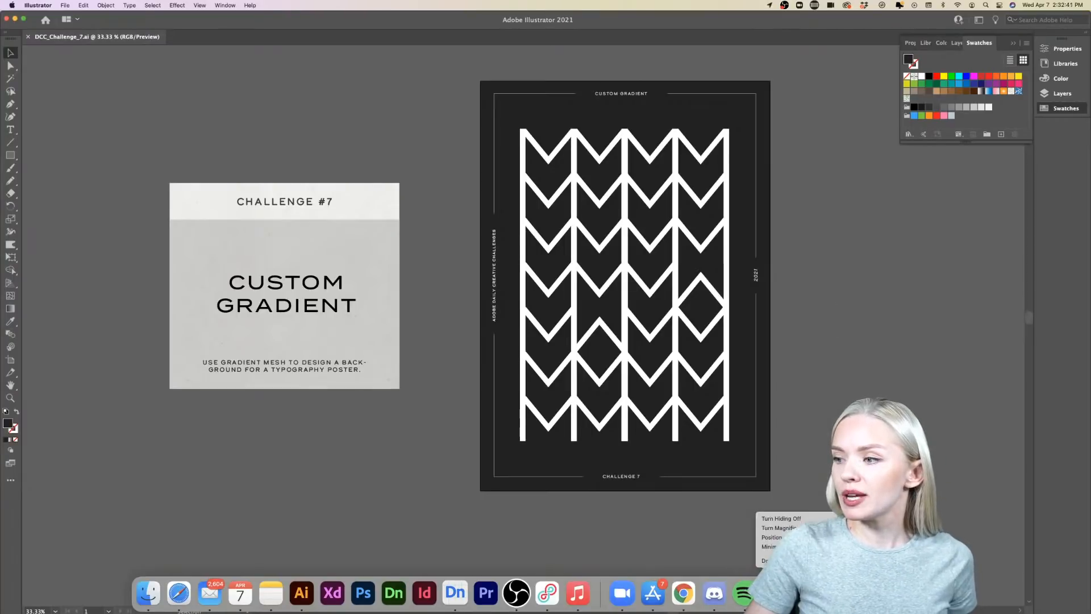
click(782, 528)
right_click(798, 593)
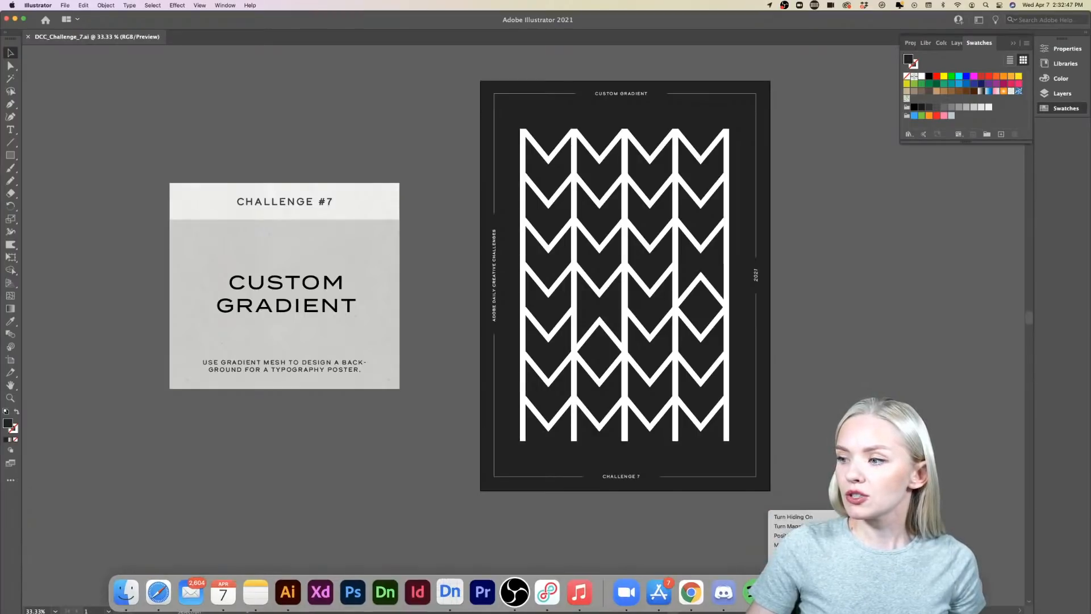
click(795, 517)
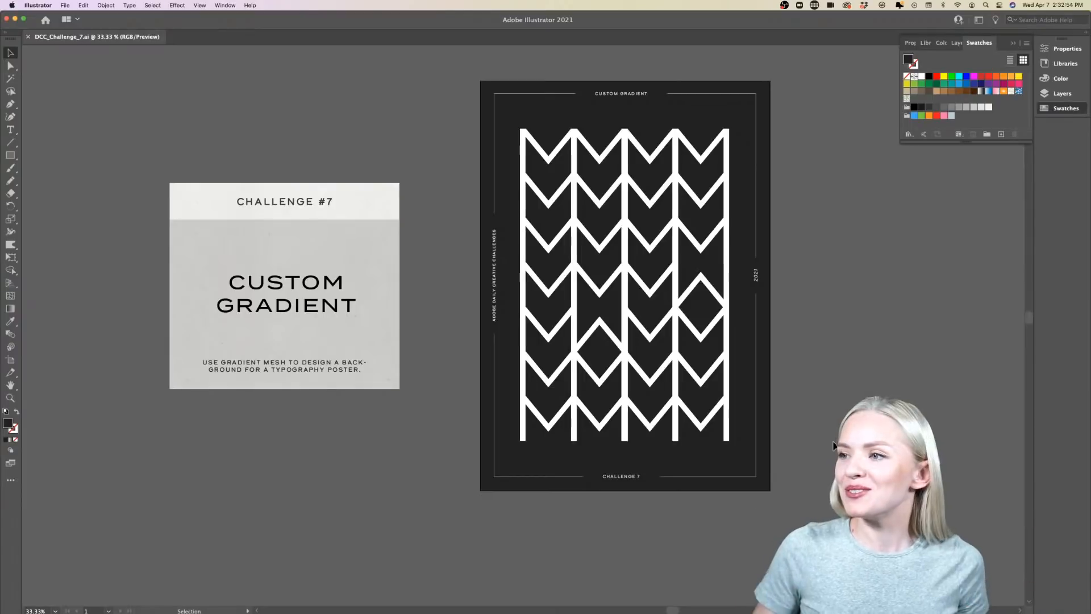
- Select the poster's dark background rectangle and collapse the open Swatches panel
scroll(834, 445, up, 1)
scroll(833, 445, up, 1)
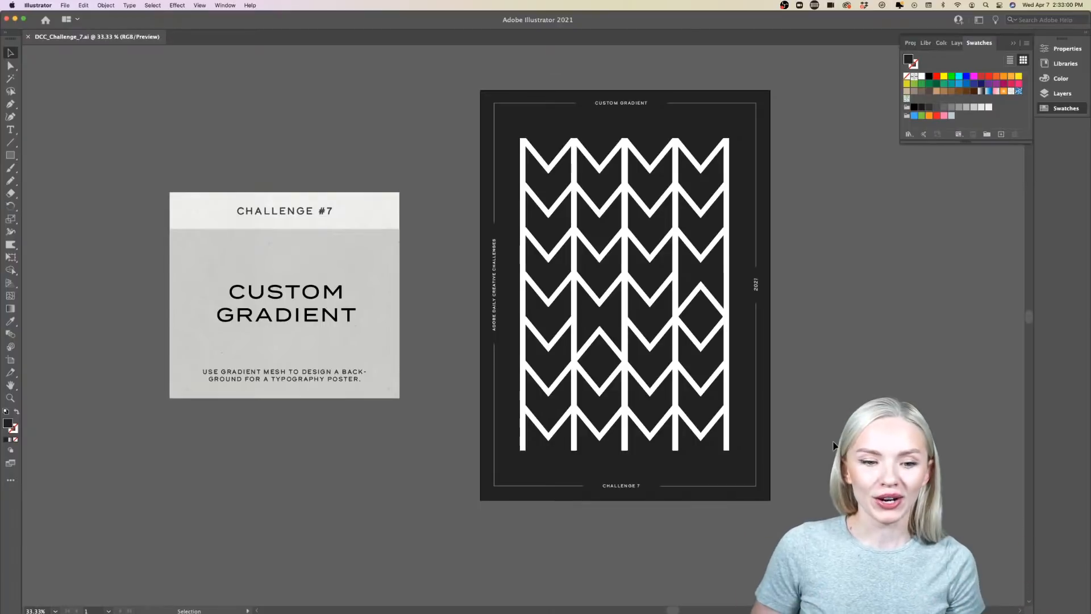
scroll(834, 445, right, 2)
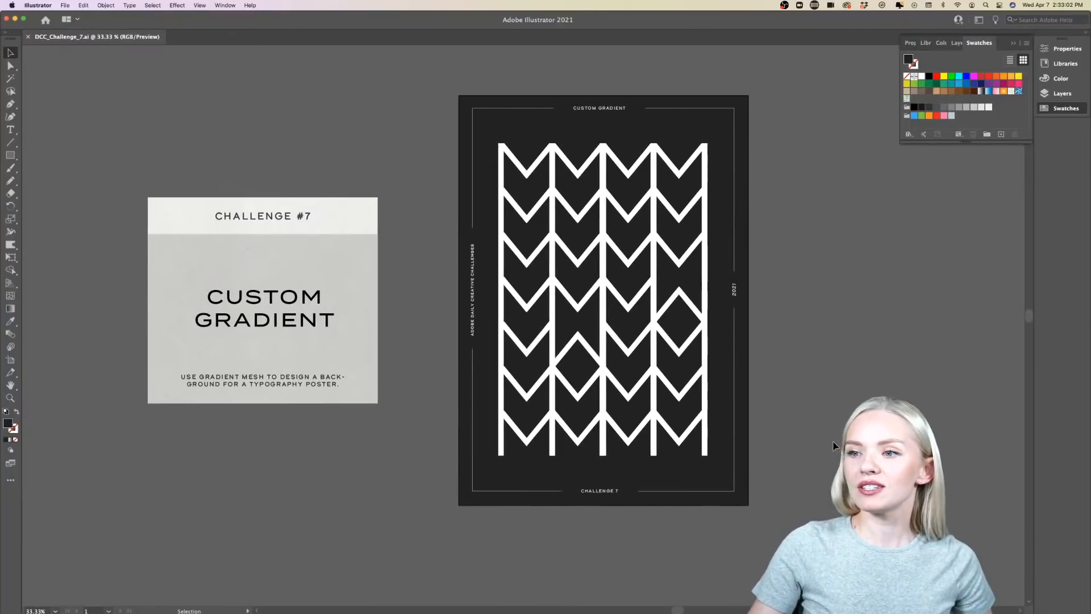
click(692, 119)
scroll(845, 261, right, 1)
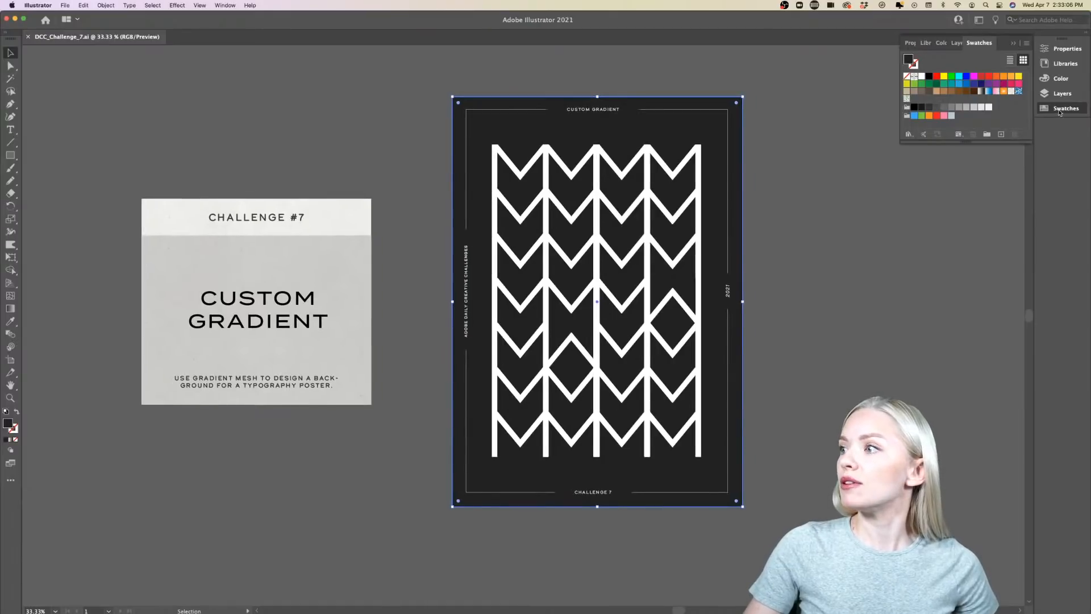
click(1059, 110)
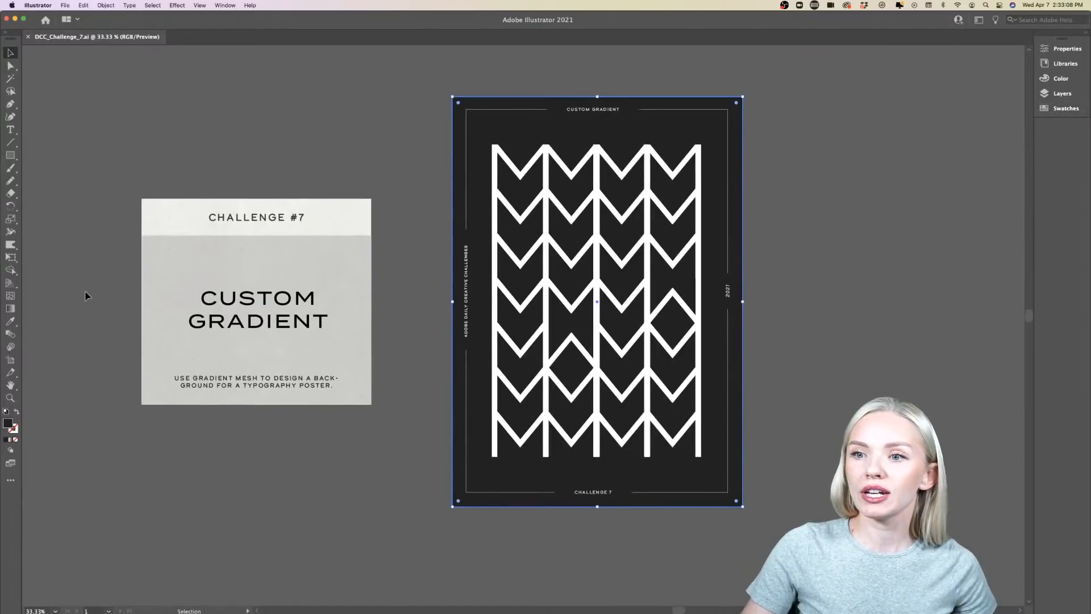
- Draw a dark, nearly square rectangle on the empty canvas beside the poster
click(11, 311)
scroll(276, 289, right, 10)
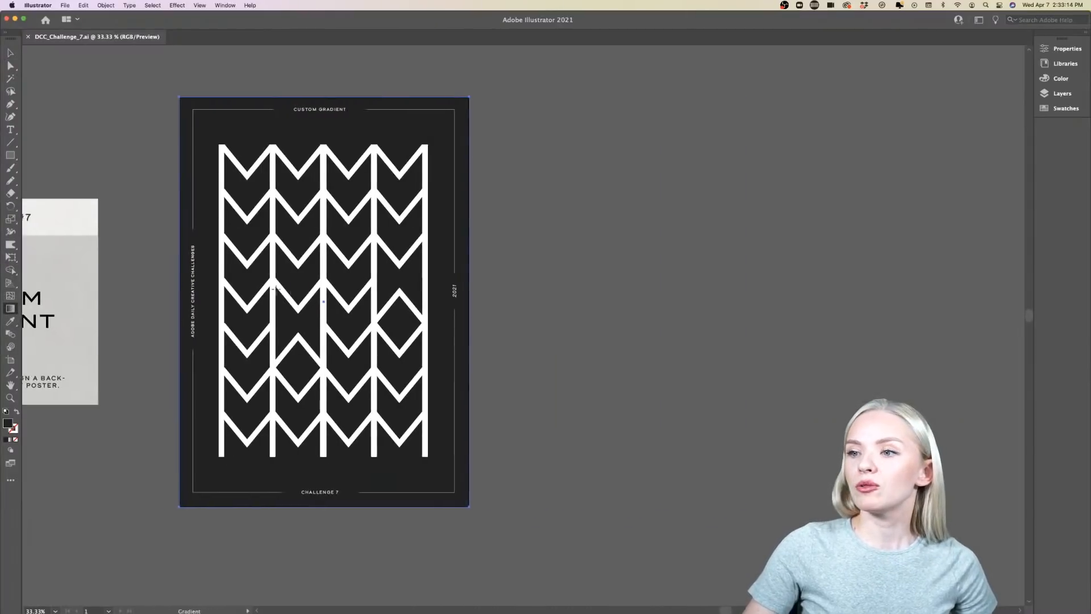
click(10, 154)
mouse_move(510, 176)
mouse_down()
mouse_move(745, 351)
mouse_move(747, 422)
mouse_up()
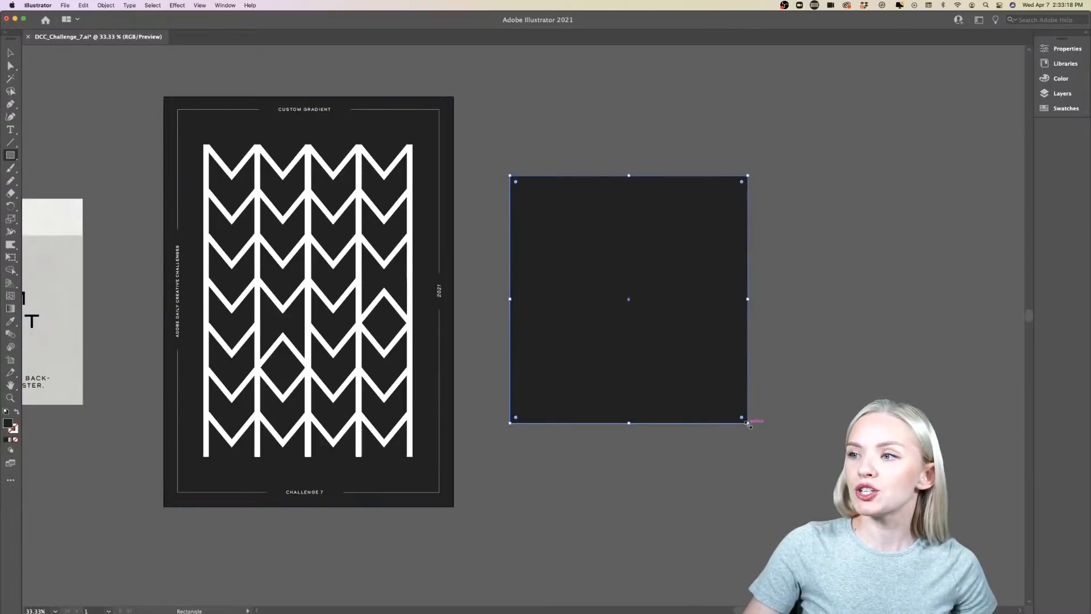
- Apply a white-to-black linear gradient to the new rectangle and add a color stop near its white end
scroll(748, 423, right, 3)
click(10, 309)
click(438, 301)
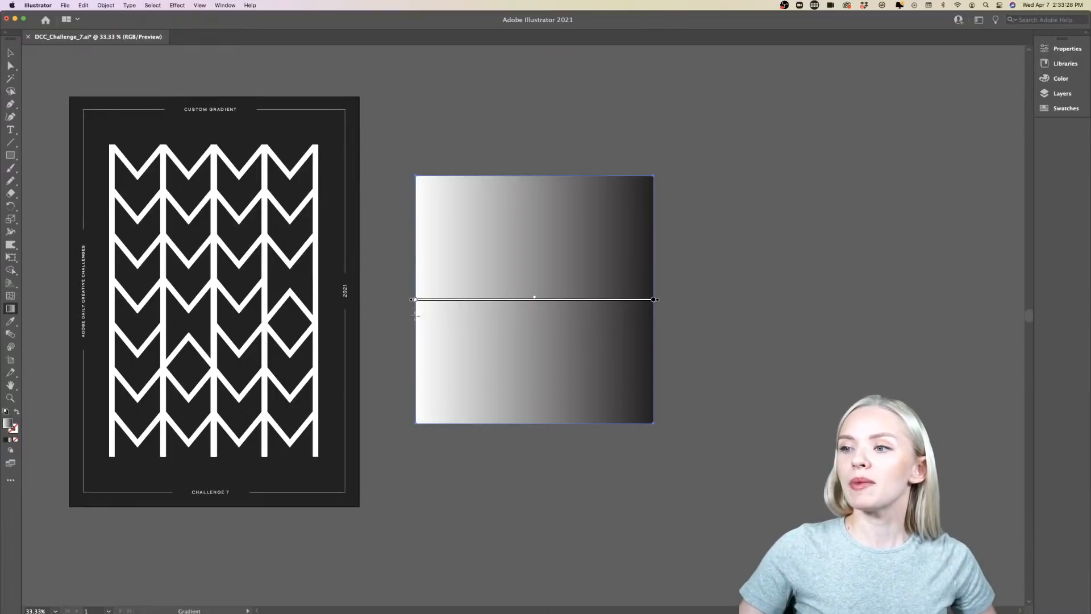
click(450, 299)
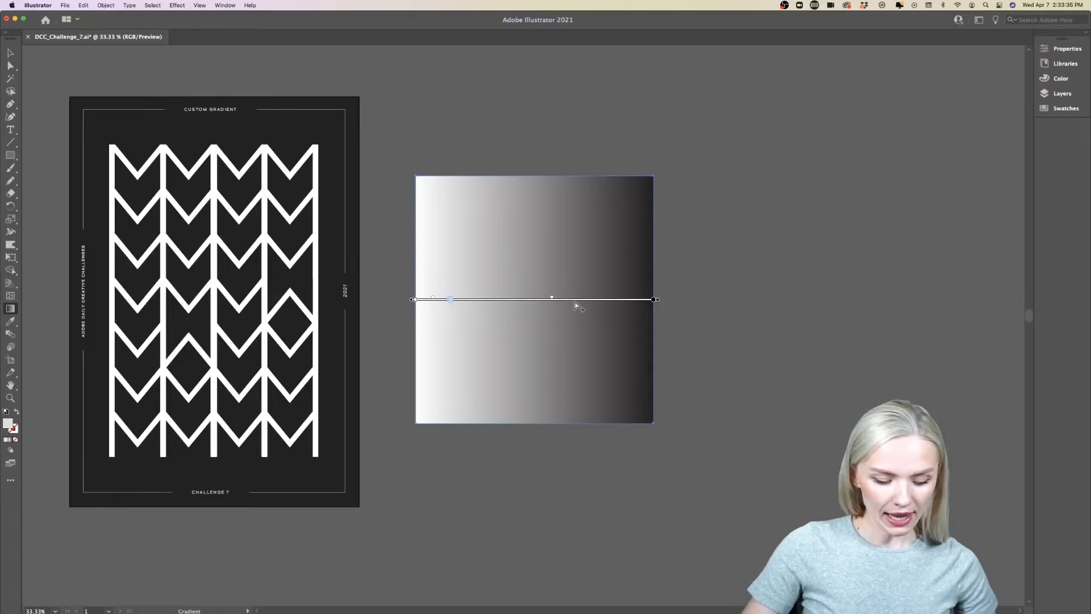
- Add two more color stops in the darker half of the rectangle's gradient, at about 67% and 83%
scroll(574, 302, up, 5)
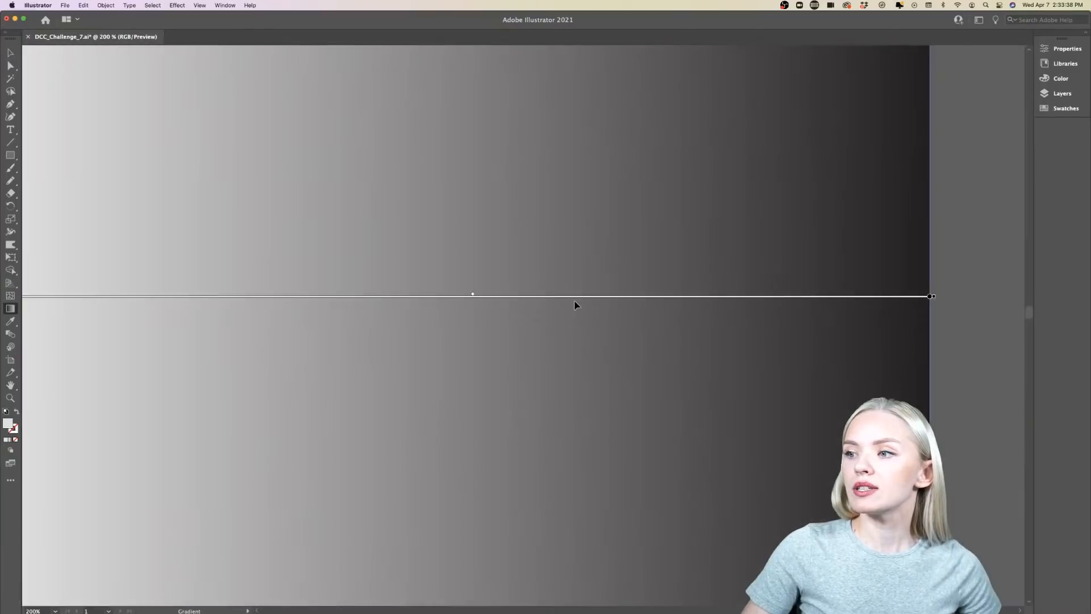
scroll(574, 302, down, 3)
scroll(575, 302, up, 2)
scroll(575, 302, up, 2)
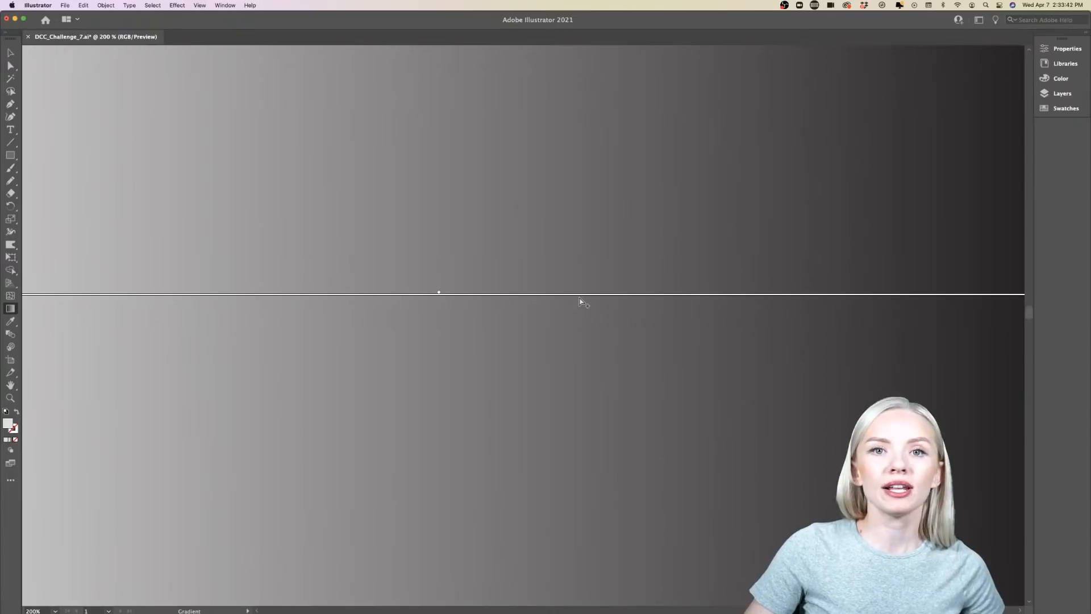
click(580, 295)
click(811, 295)
- Color the gradient stop at about 83% bright pink and the stop at about 67% green
scroll(811, 296, down, 1)
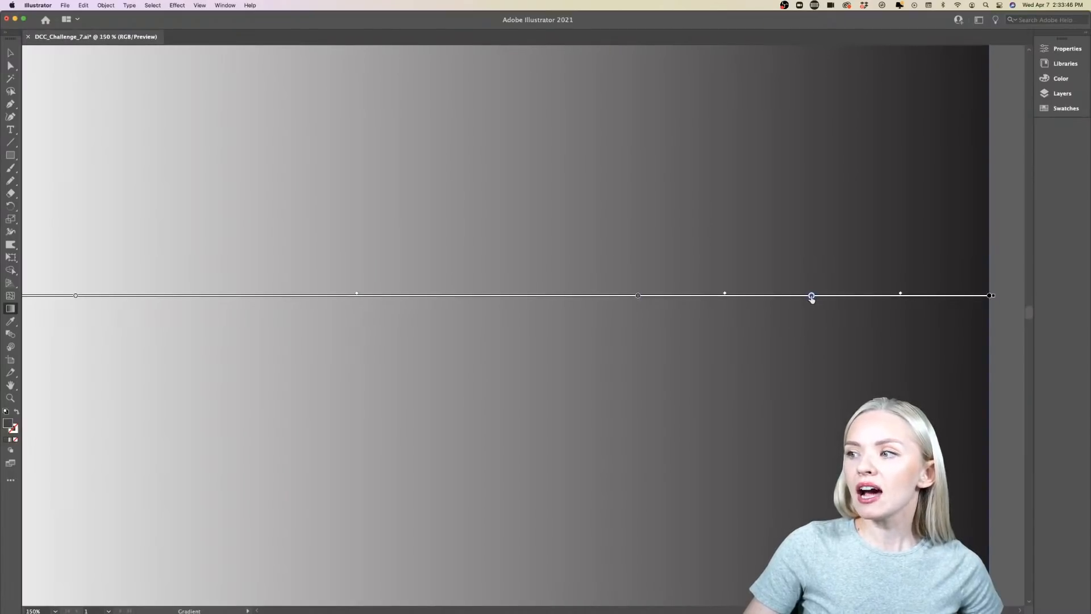
double_click(811, 296)
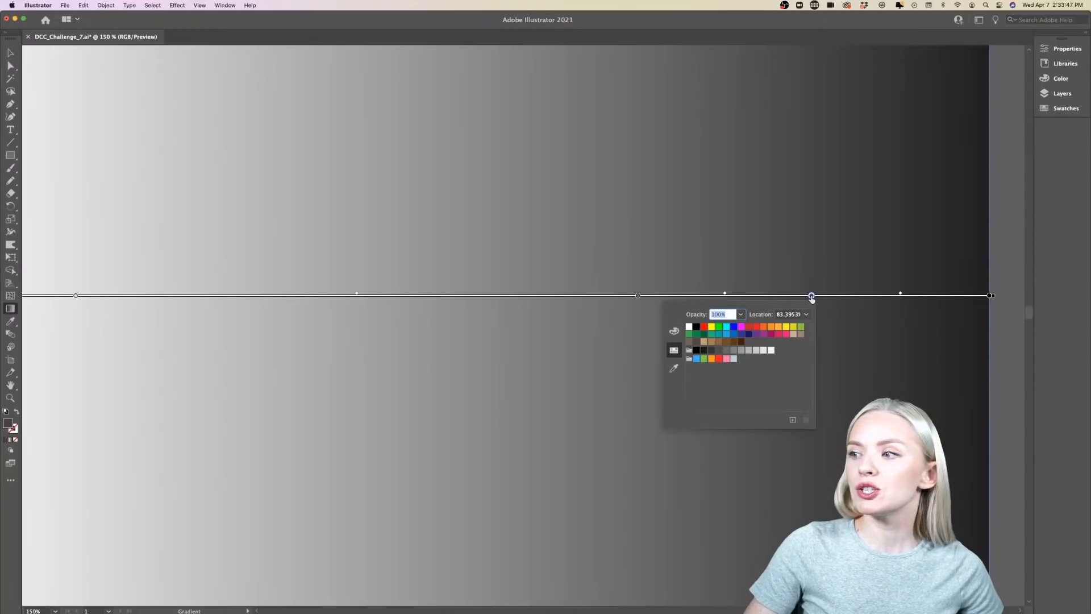
click(785, 334)
double_click(638, 296)
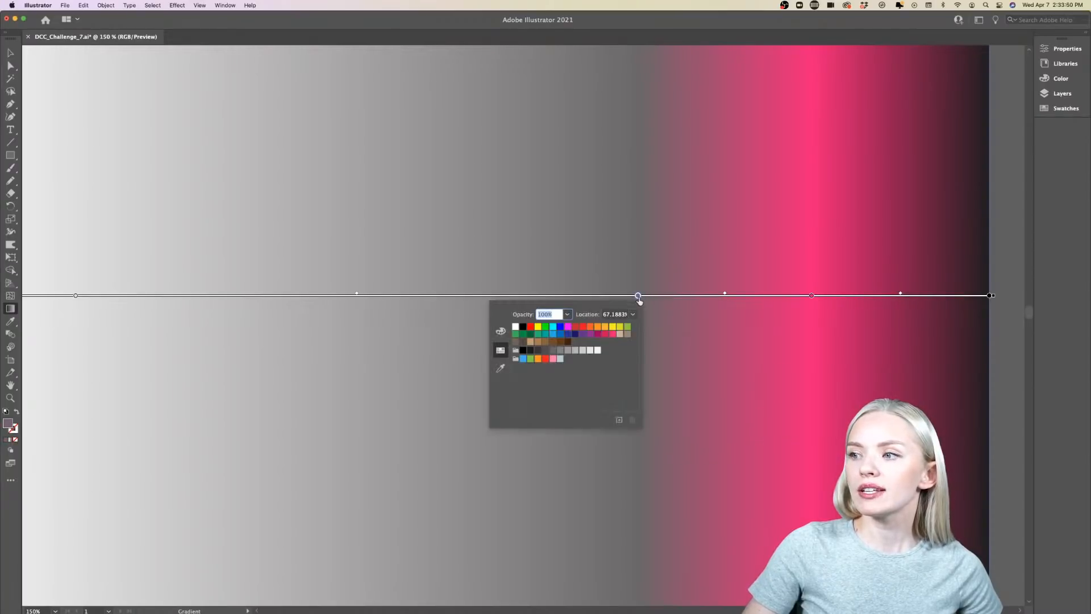
click(531, 359)
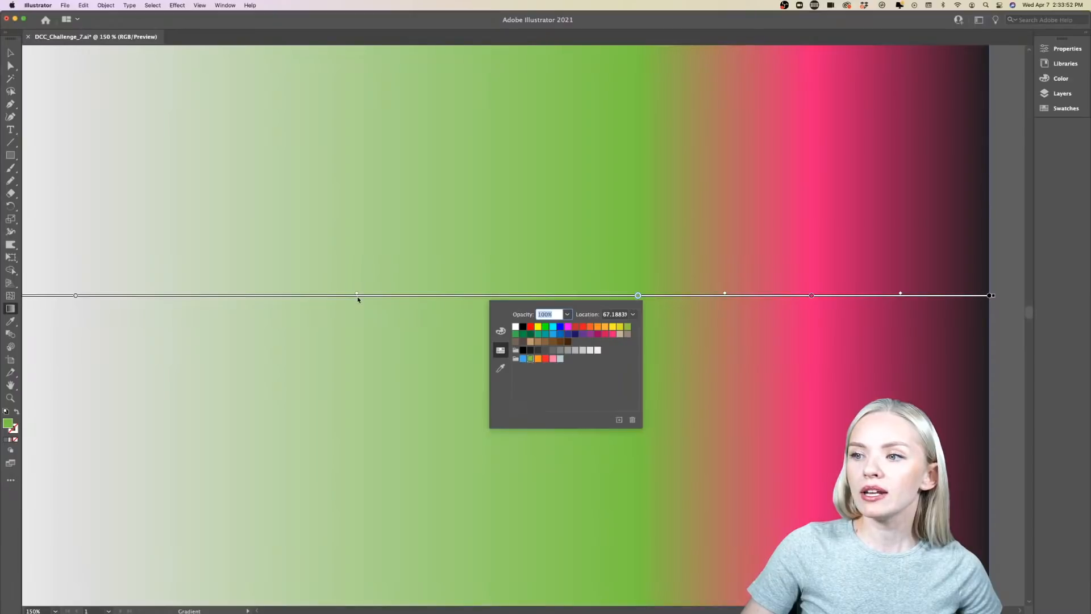
click(726, 296)
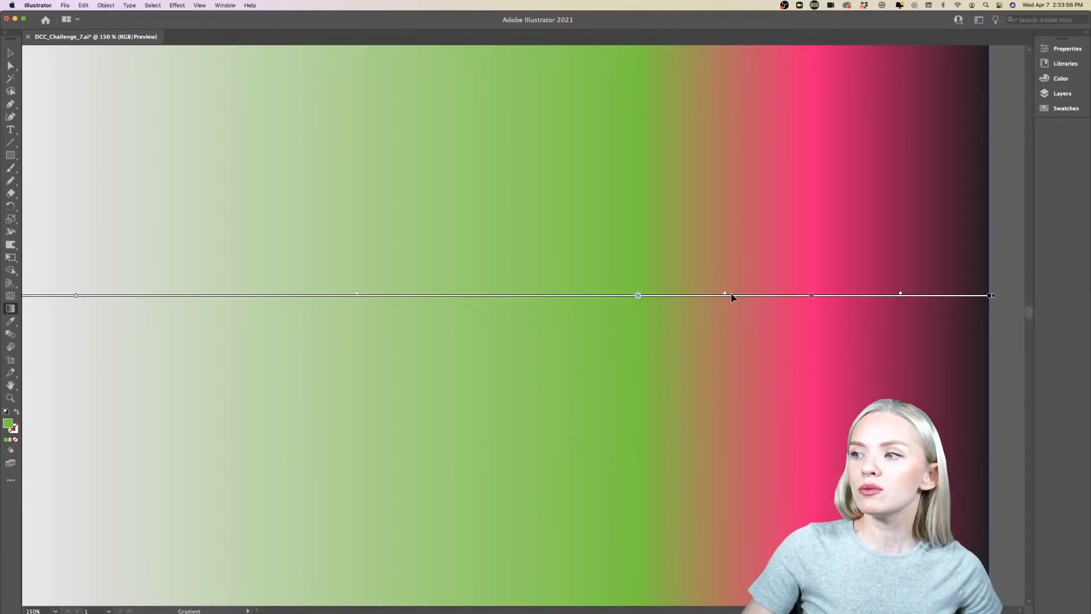
- Slide the midpoint between the green and pink stops toward each color and leave it about halfway between them
scroll(733, 296, up, 2)
scroll(730, 297, right, 3)
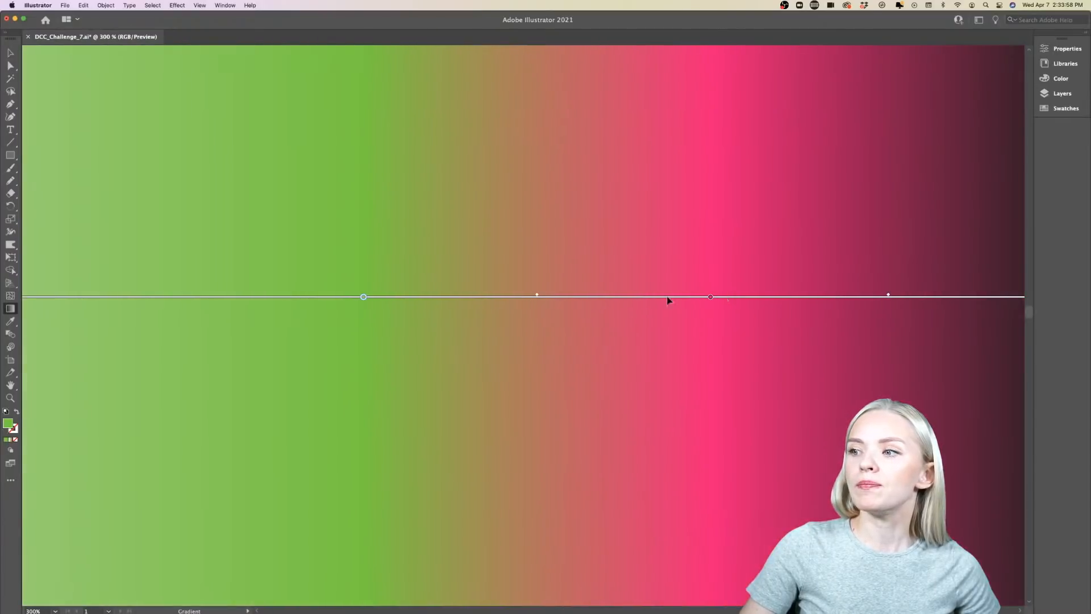
drag(537, 297, 428, 296)
mouse_move(671, 293)
mouse_down()
mouse_move(487, 294)
mouse_move(532, 292)
mouse_up()
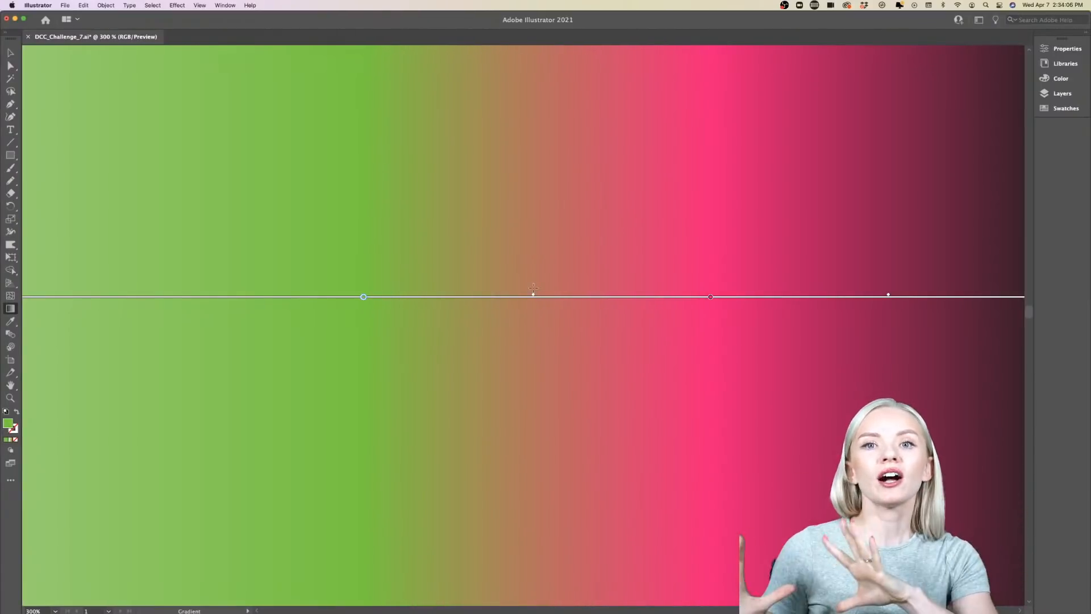
- Undo the color stop changes until the rectangle has its plain white-to-black gradient, and reactivate the Gradient tool
scroll(533, 288, down, 5)
key(super+z)
key(super+z)
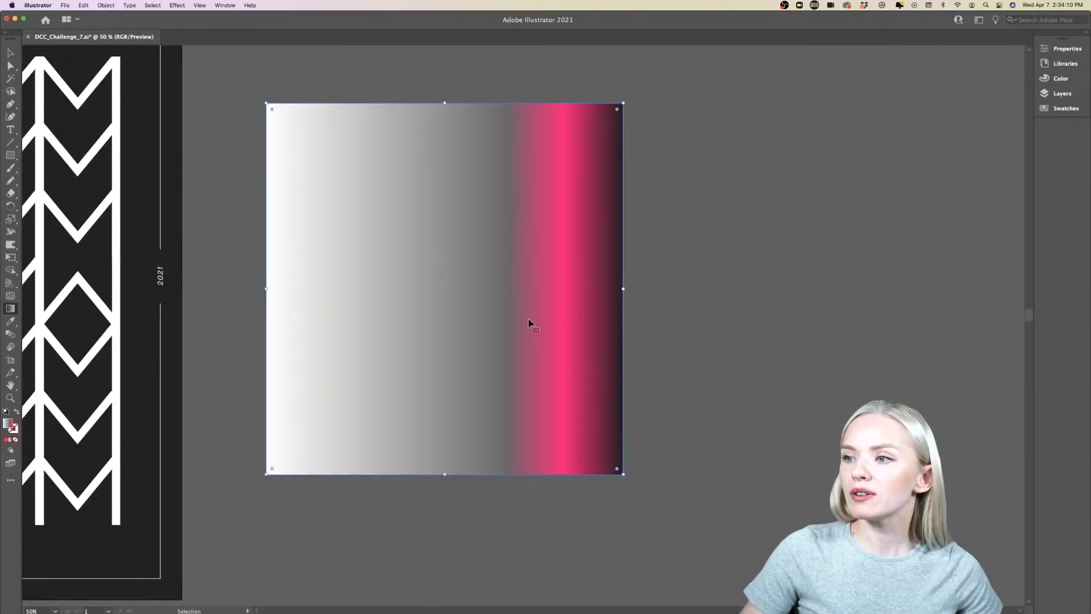
key(super+z)
key(g)
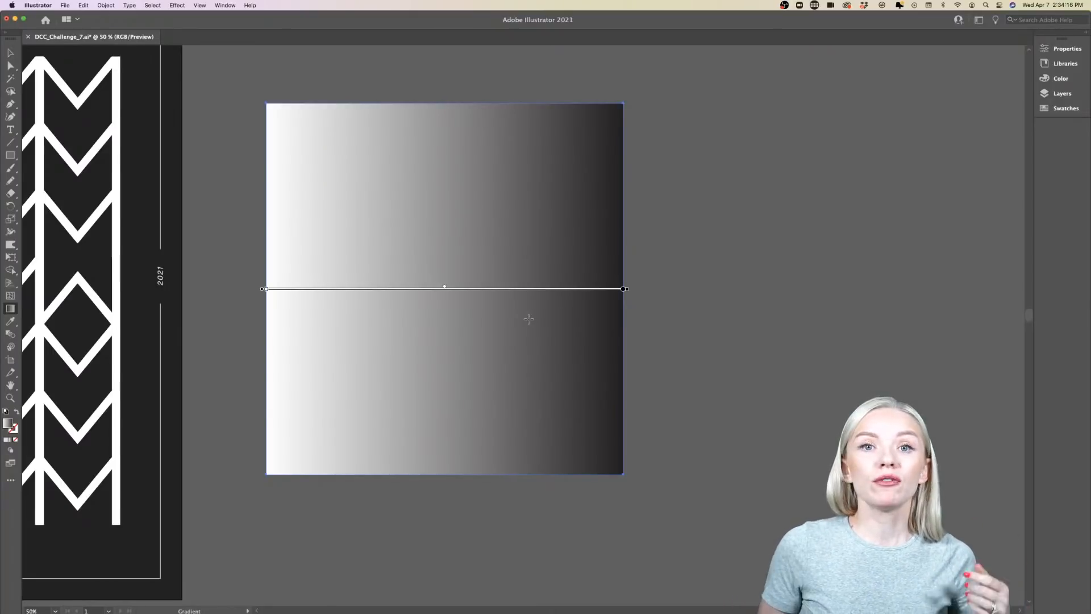
- Color the gradient's white start stop blue and its black end stop red
double_click(265, 290)
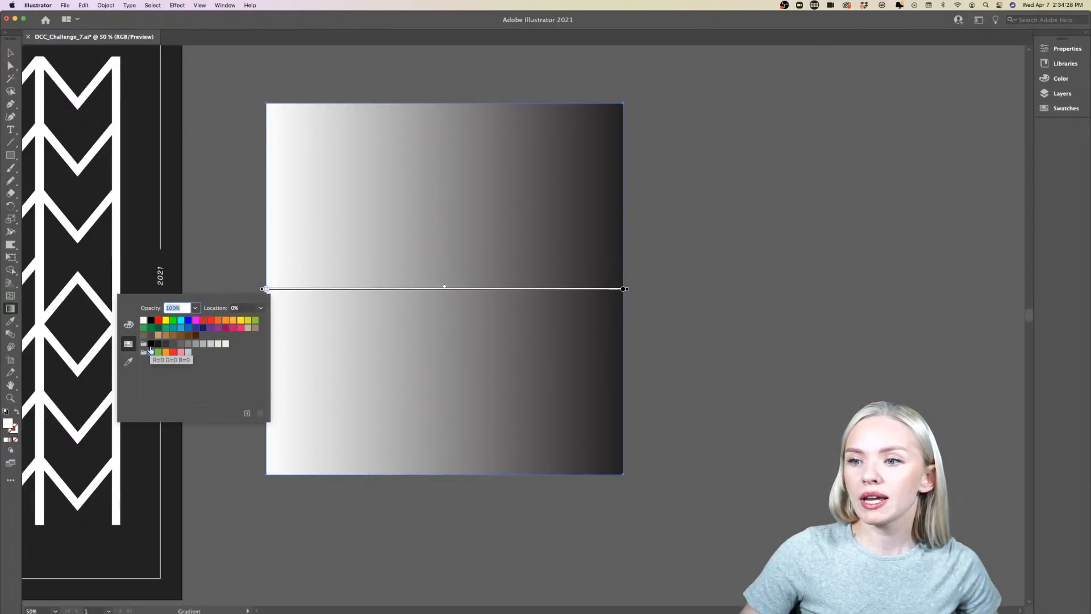
click(189, 320)
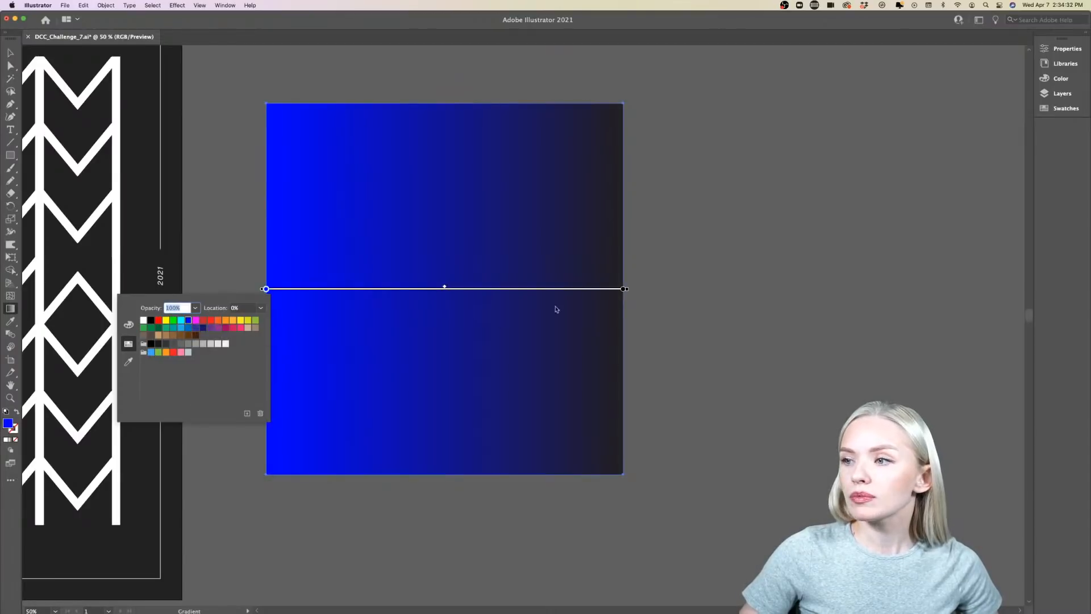
double_click(624, 289)
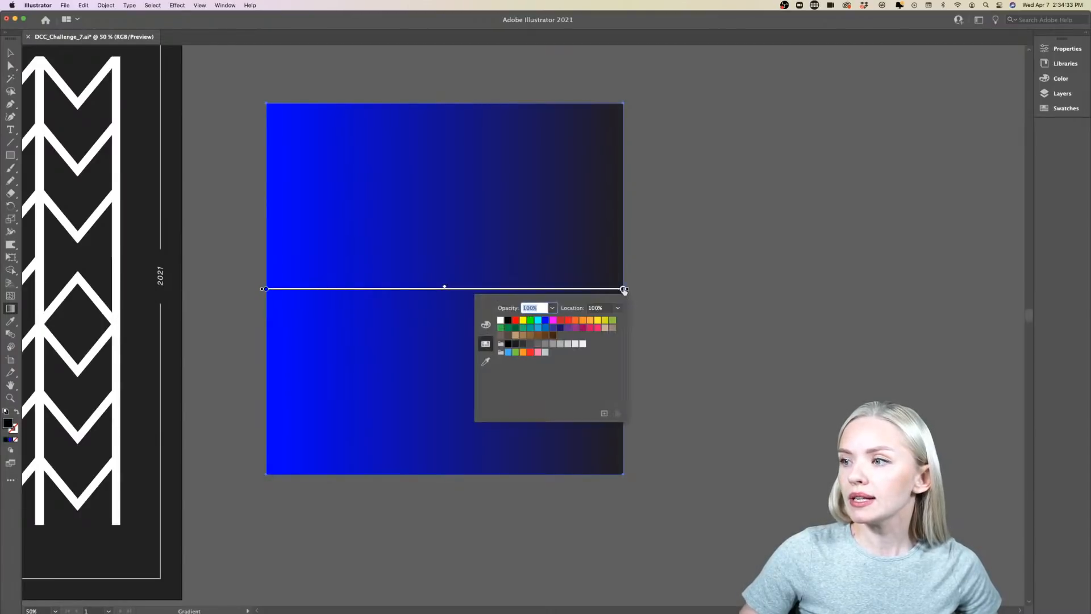
click(516, 321)
click(649, 325)
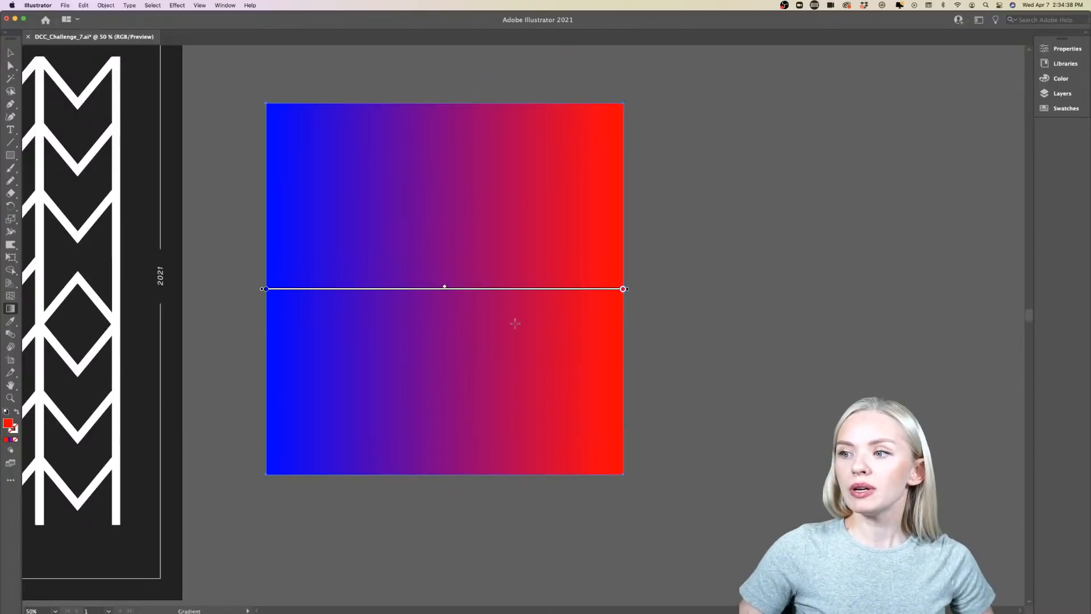
- Add a color stop at about 50% of the blue-to-red gradient and color it purple (R=147 G=39 B=143)
scroll(515, 323, up, 2)
scroll(515, 324, down, 1)
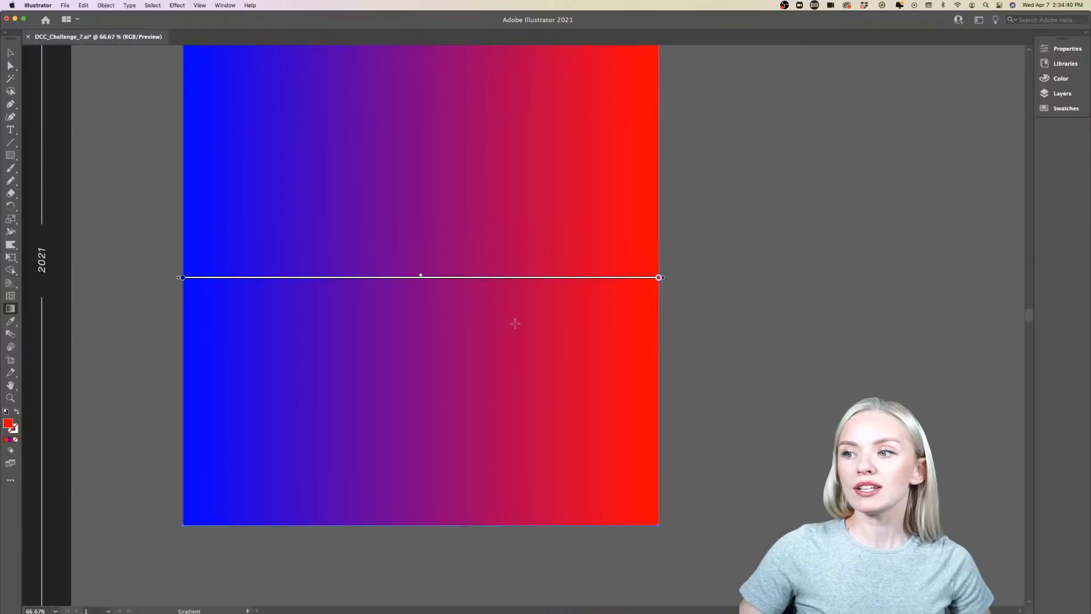
click(423, 279)
double_click(422, 279)
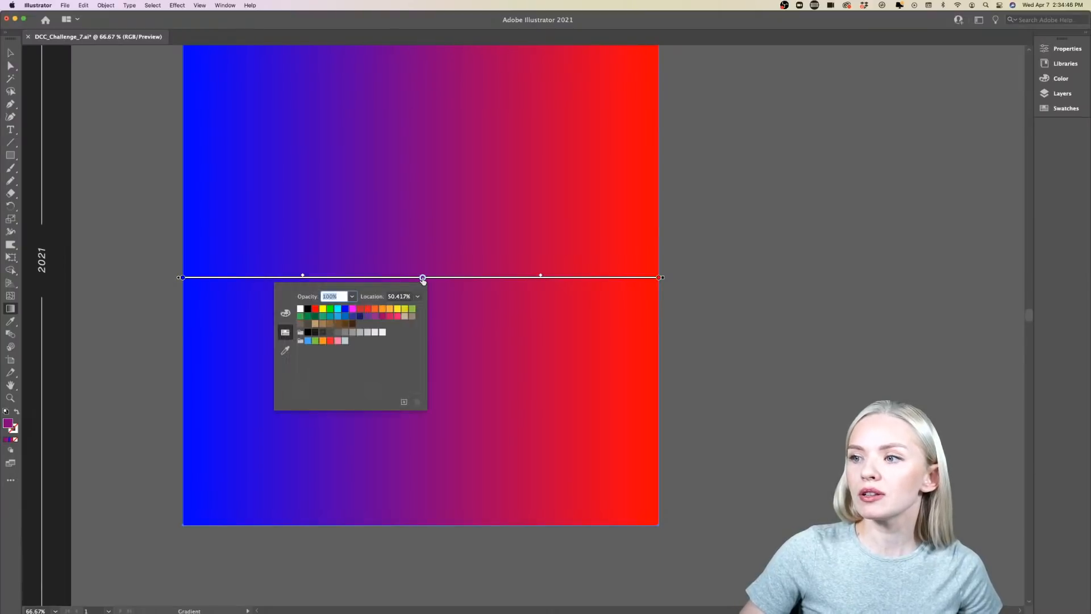
click(374, 316)
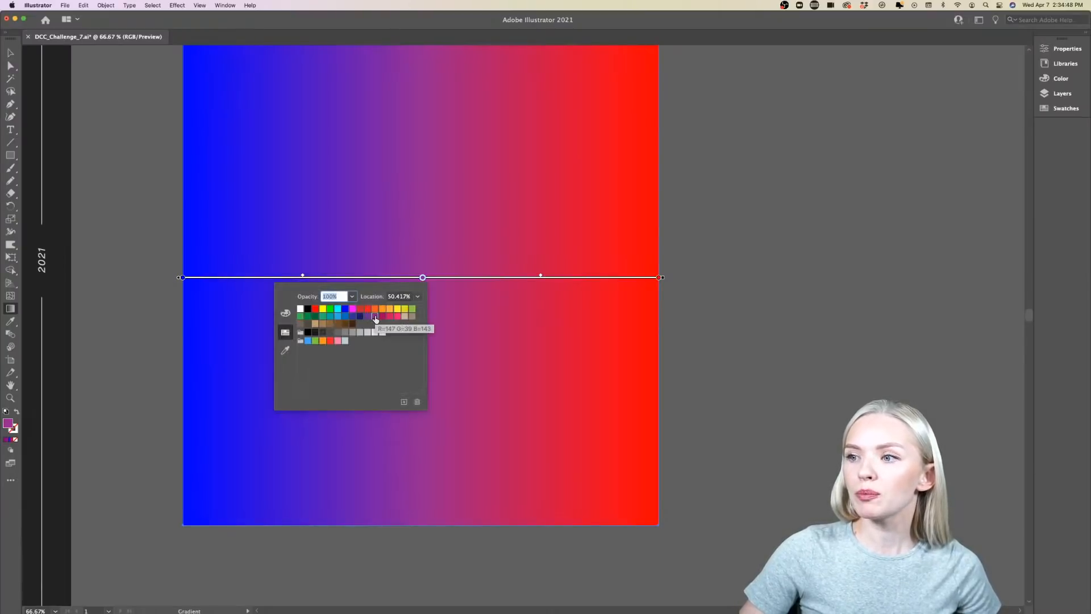
click(760, 342)
scroll(755, 339, right, 5)
scroll(739, 337, down, 2)
scroll(267, 324, up, 3)
scroll(267, 325, down, 3)
scroll(267, 324, right, 3)
scroll(329, 311, up, 1)
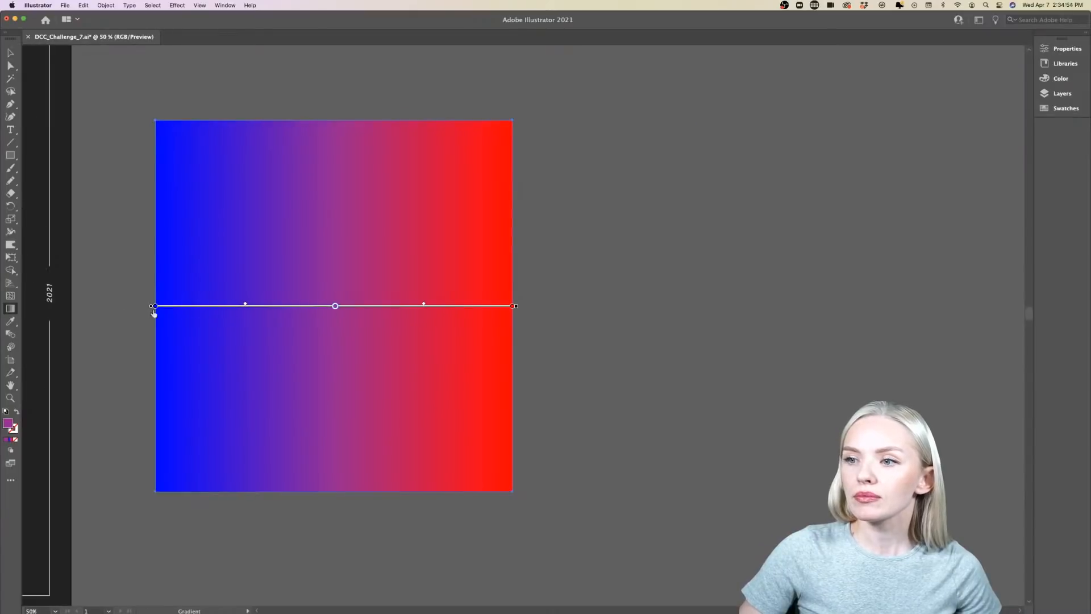
- Recolor the gradient's start stop dark brown and its end stop medium blue, and delete the purple middle stop
double_click(156, 307)
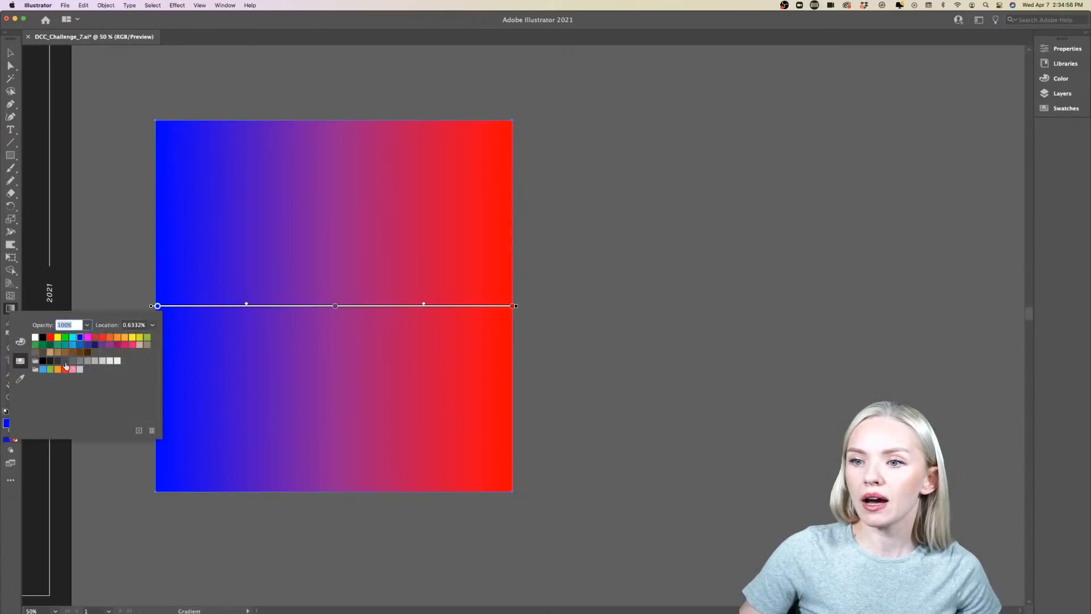
click(88, 352)
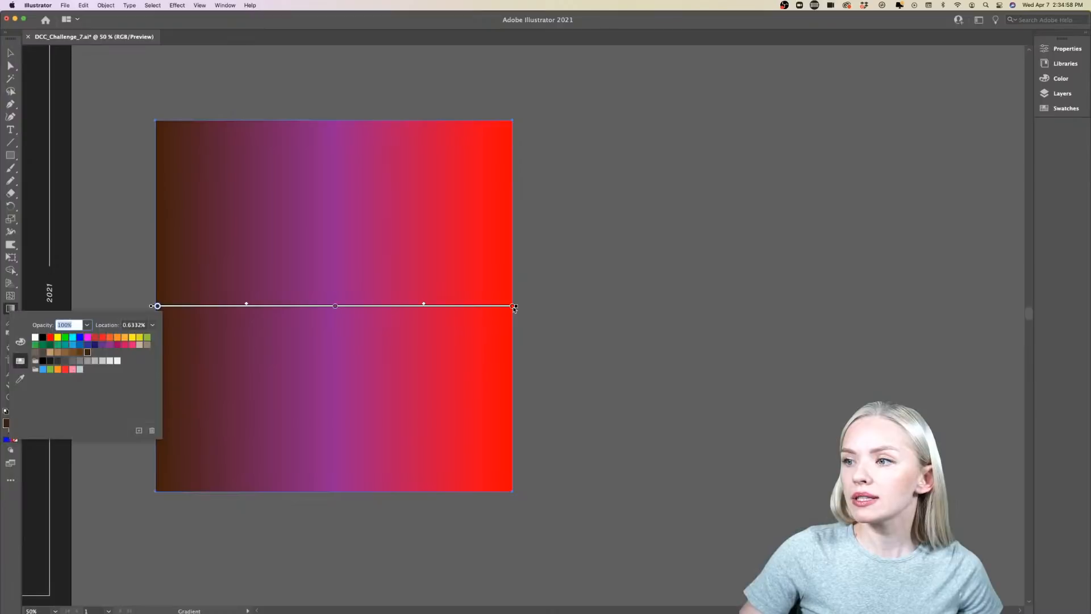
double_click(513, 307)
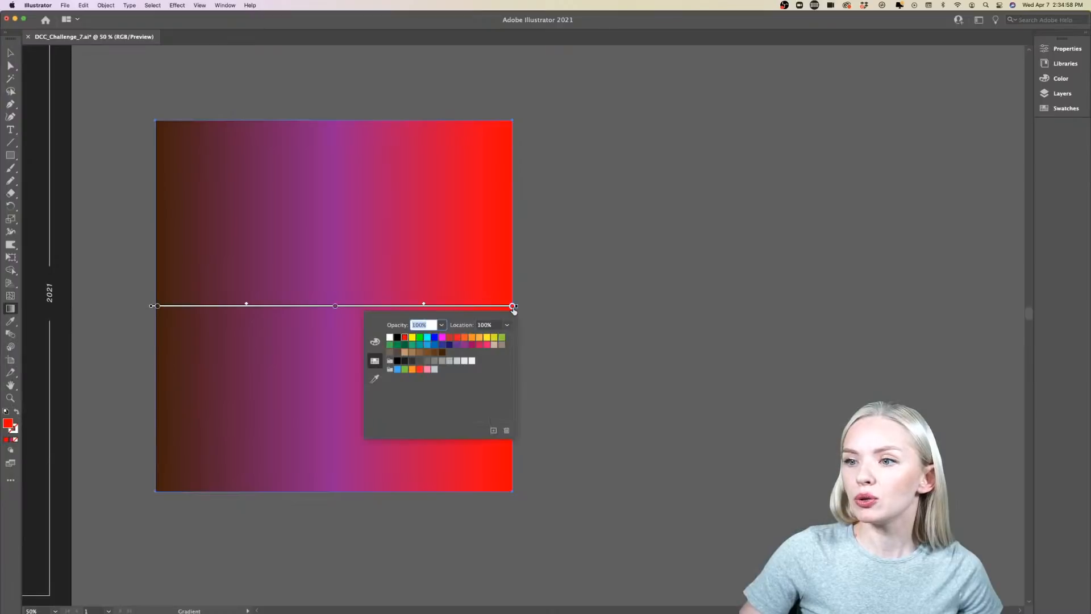
click(435, 345)
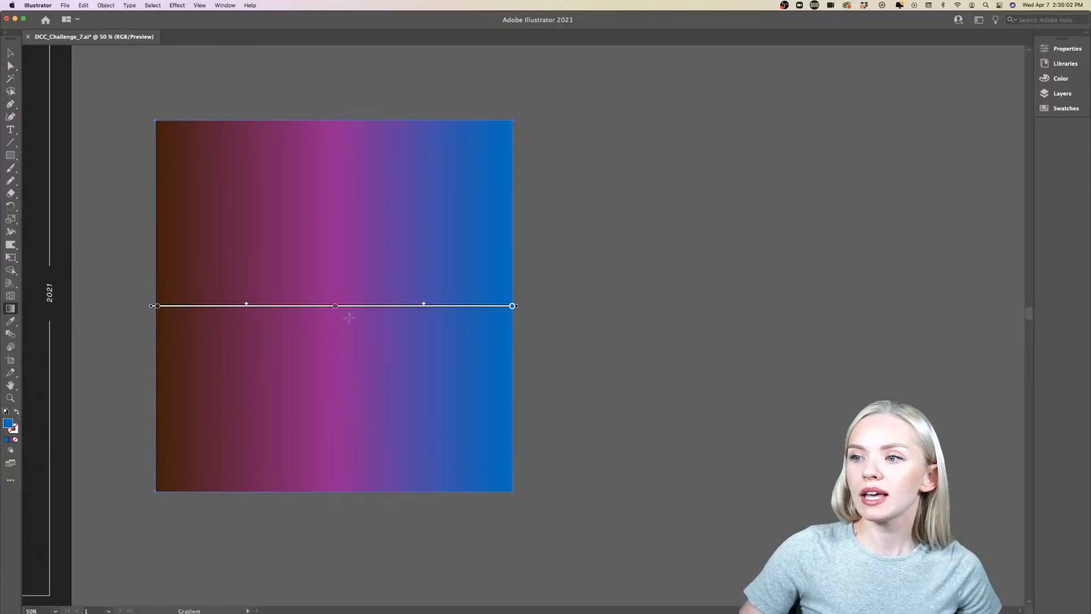
click(335, 306)
key(Delete)
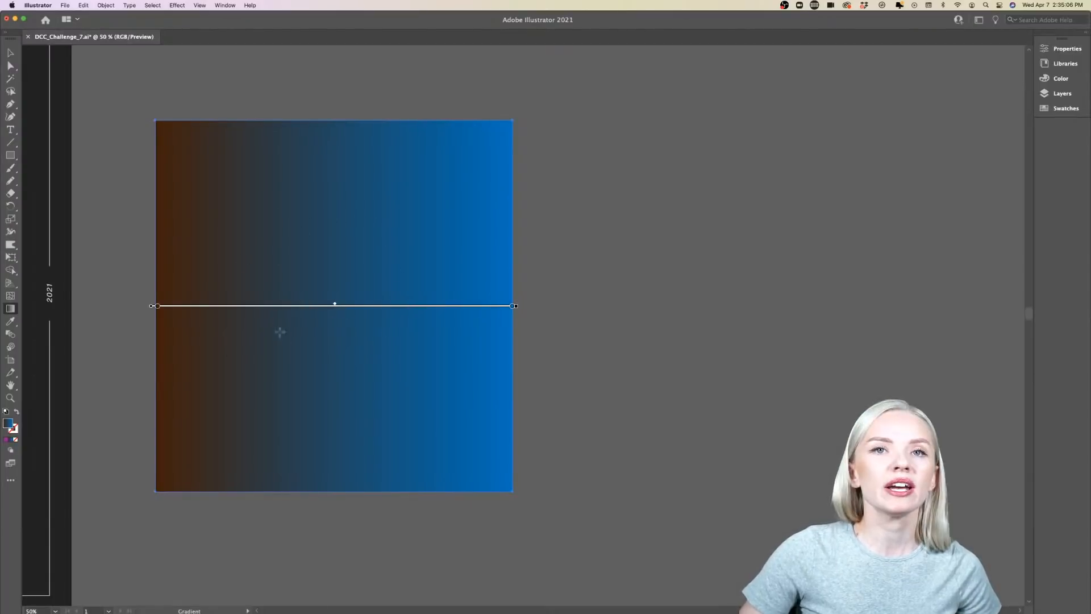
- Slide the brown stop inward, shift the midpoint slightly toward it, and bring the stop back to about 1.8% of the gradient
scroll(302, 313, up, 1)
scroll(302, 313, up, 1)
drag(110, 315, 140, 321)
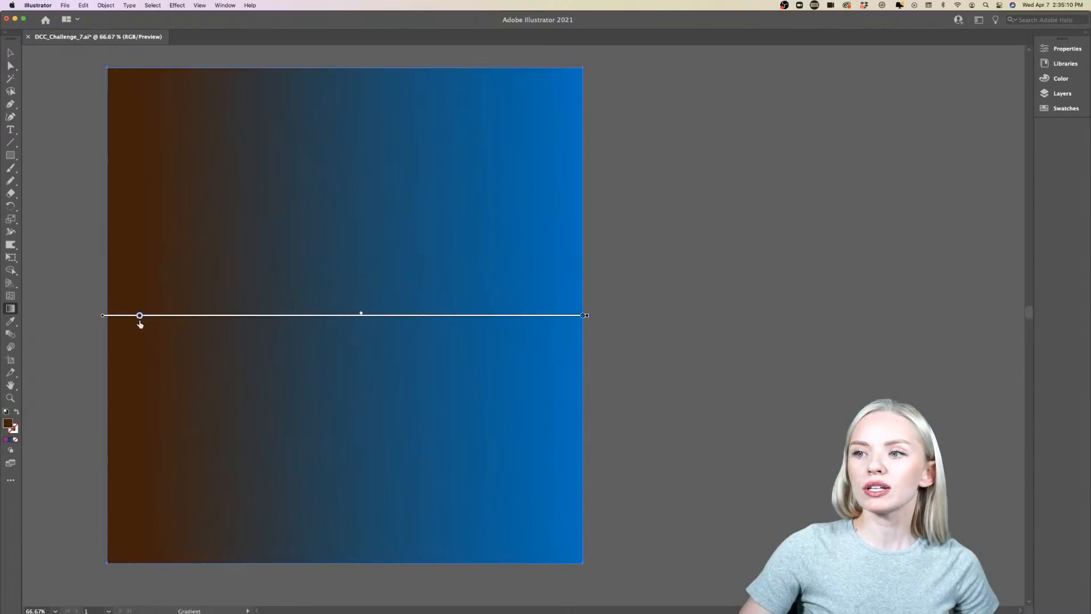
mouse_move(362, 314)
mouse_down()
mouse_move(456, 320)
mouse_move(344, 318)
mouse_up()
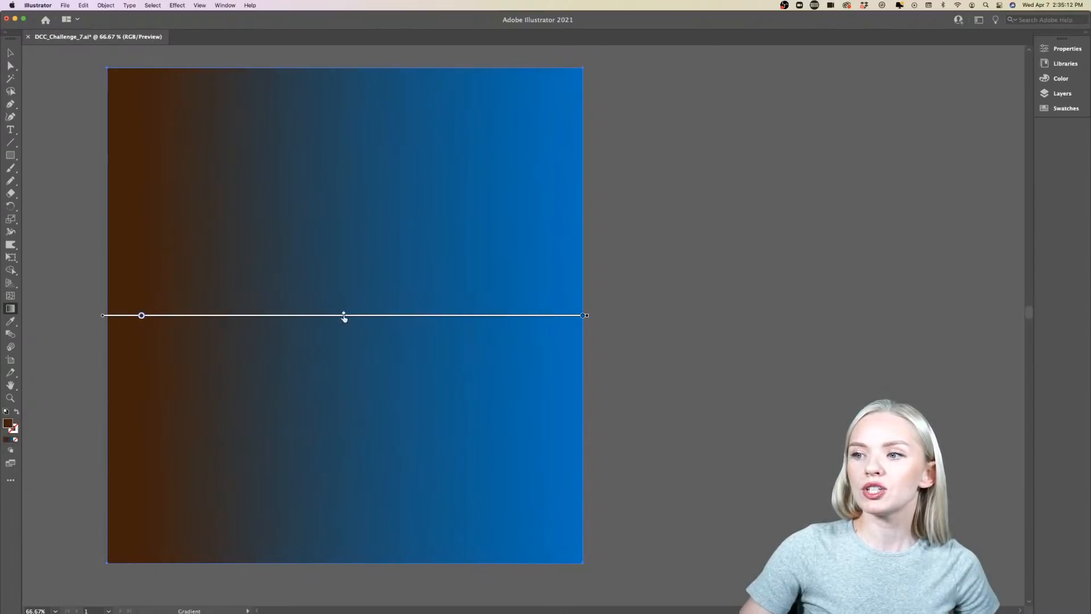
drag(142, 317, 116, 321)
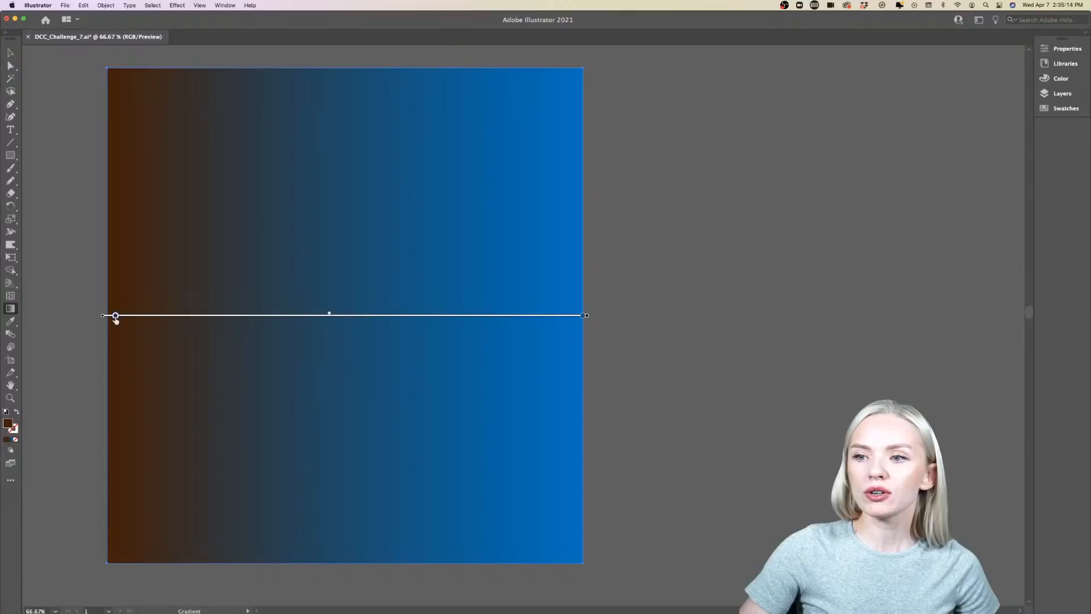
- Color the gradient's end stop purple and its start stop red (R=255 G=29 B=37)
double_click(583, 316)
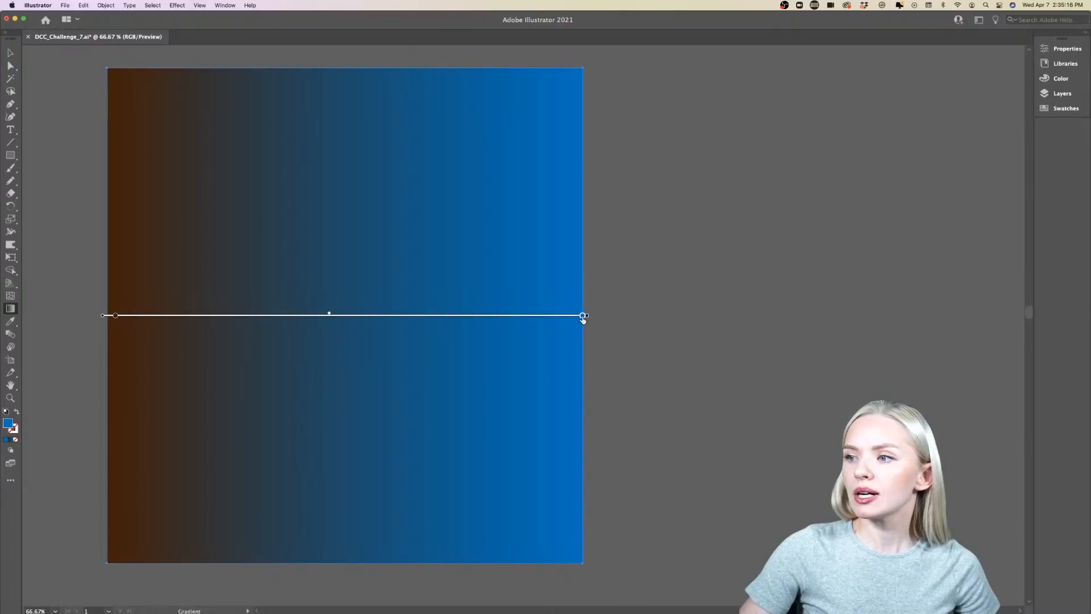
click(528, 354)
click(116, 316)
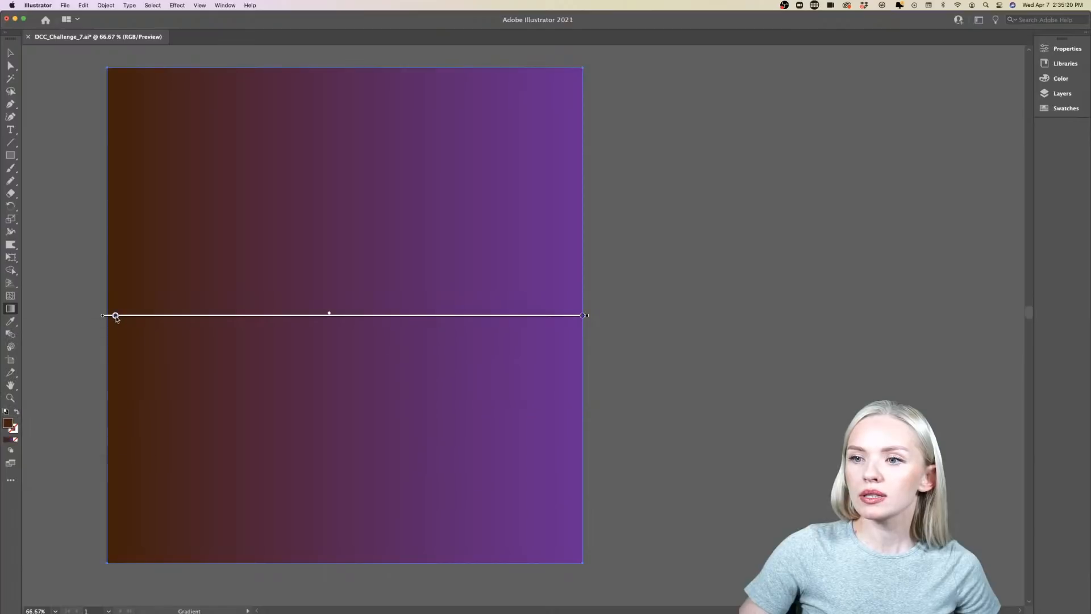
double_click(115, 316)
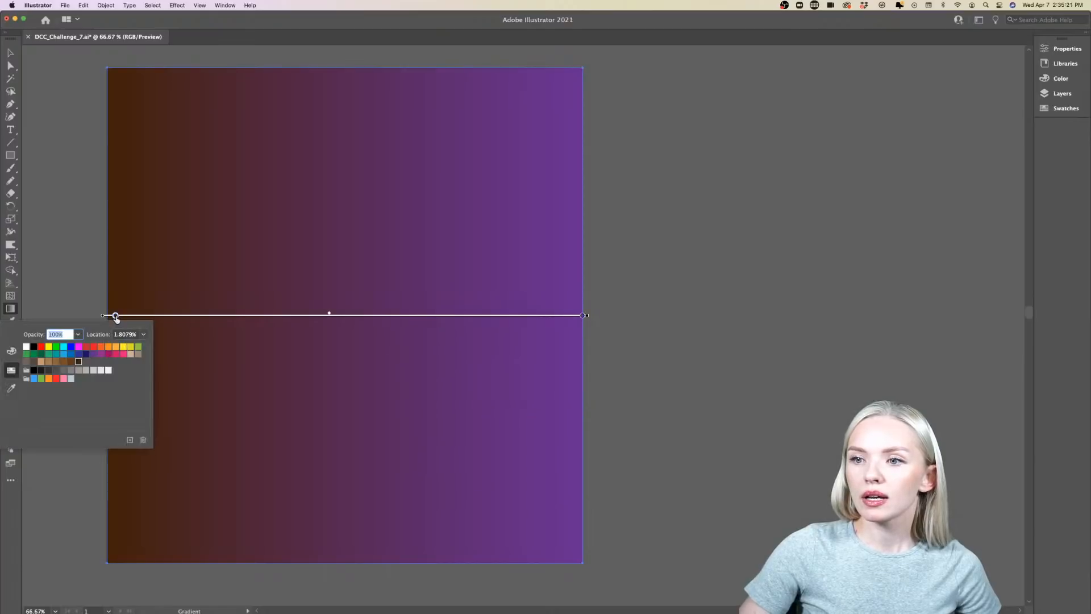
click(55, 378)
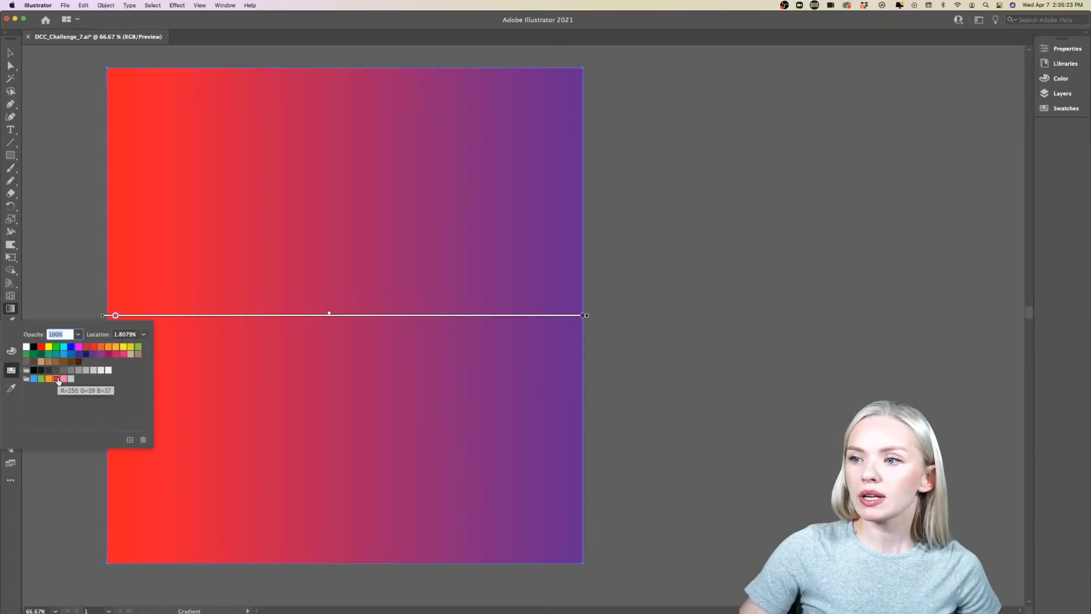
click(721, 355)
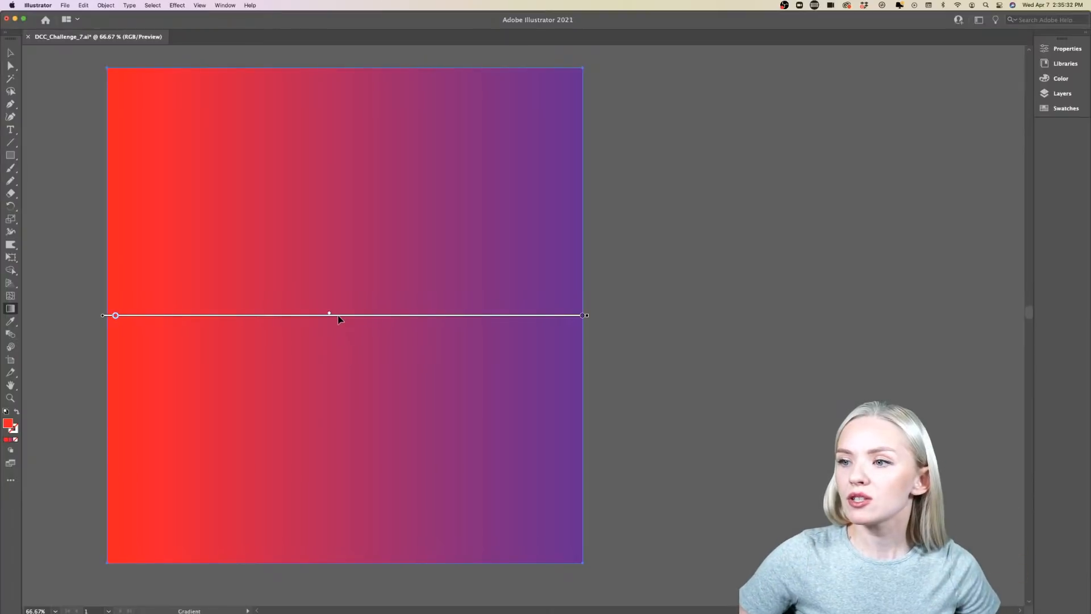
- Add a color stop at about 49% of the red-to-purple gradient and color it dark magenta
click(338, 316)
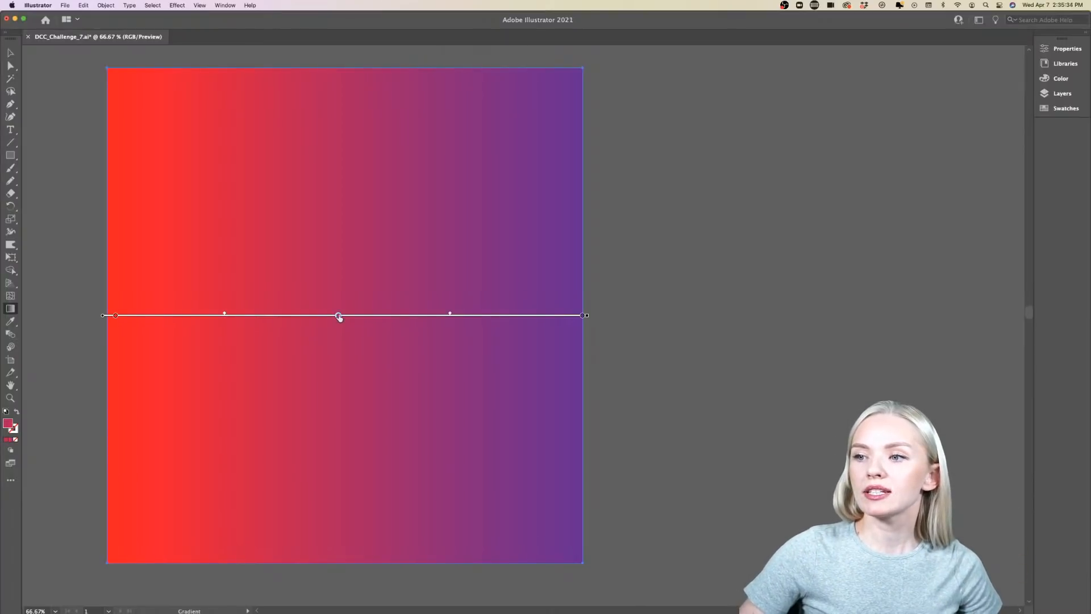
double_click(339, 316)
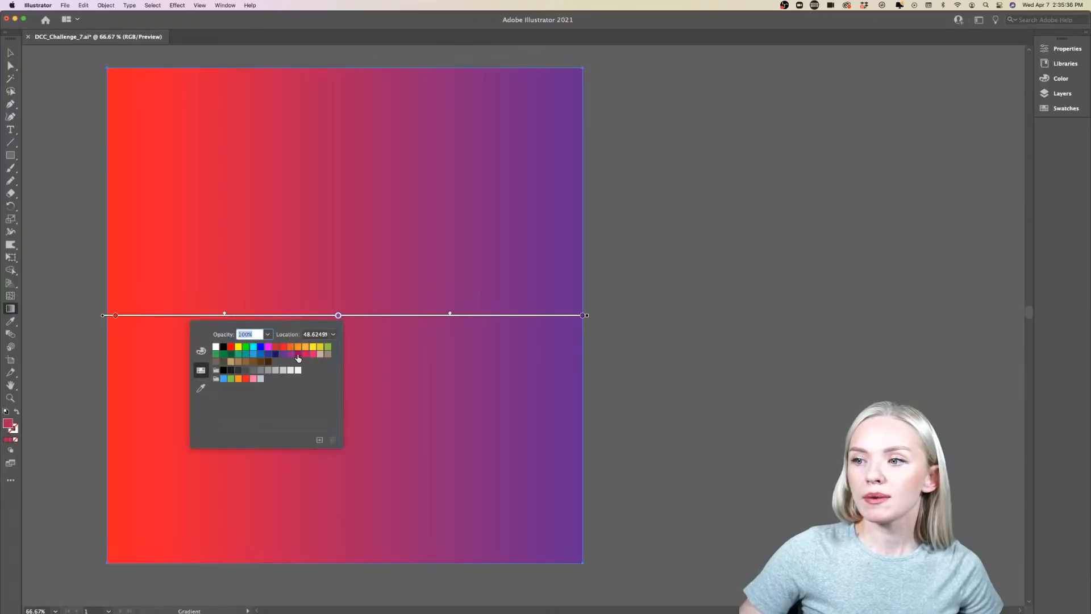
click(298, 354)
click(767, 343)
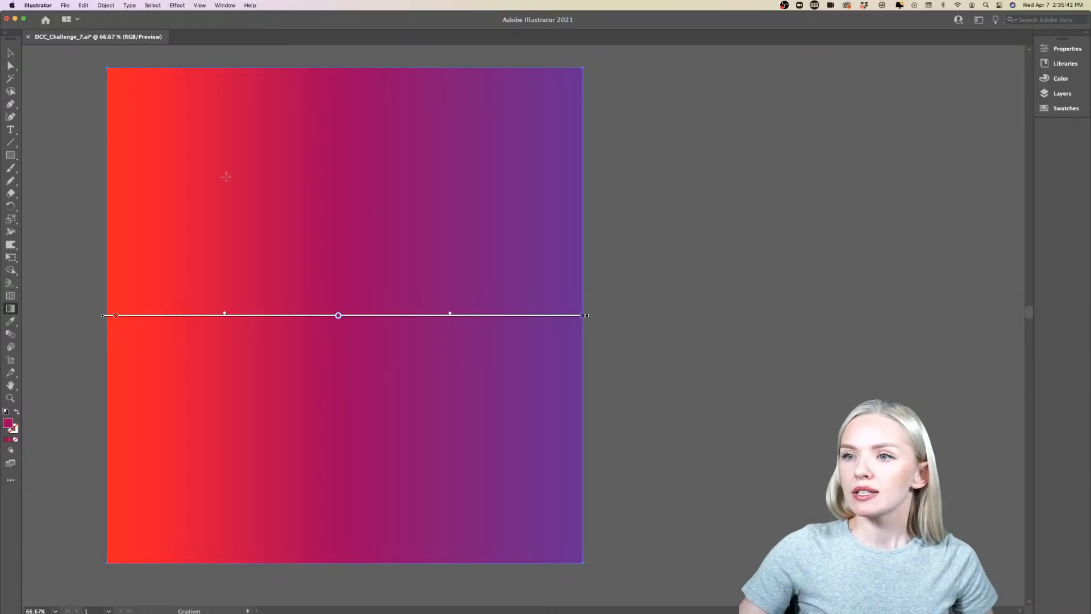
- Deselect and reselect the gradient rectangle with the Selection tool and display its properties
click(10, 53)
click(660, 352)
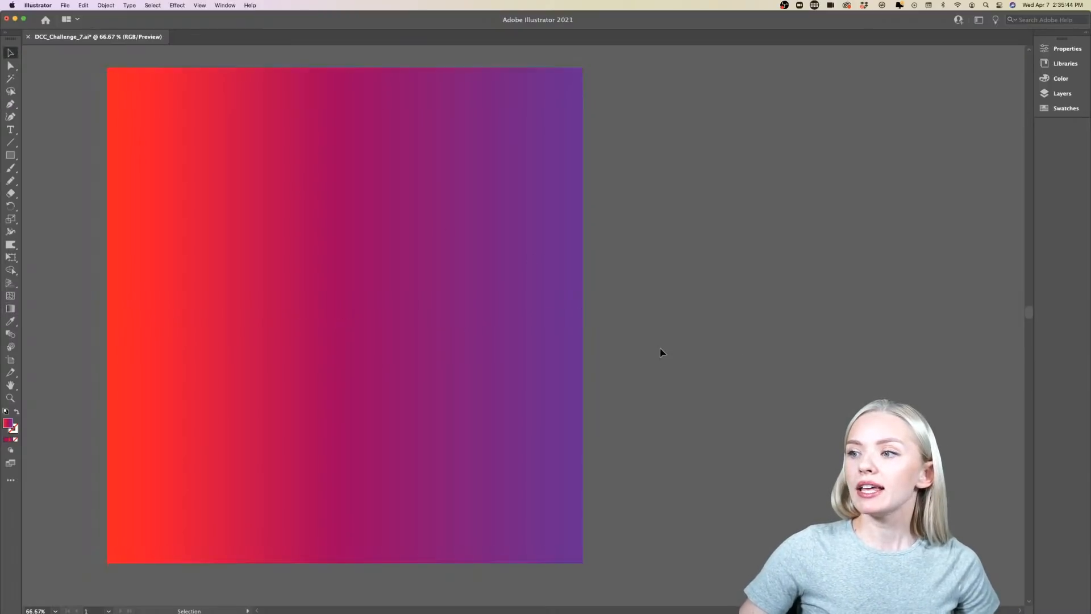
click(349, 367)
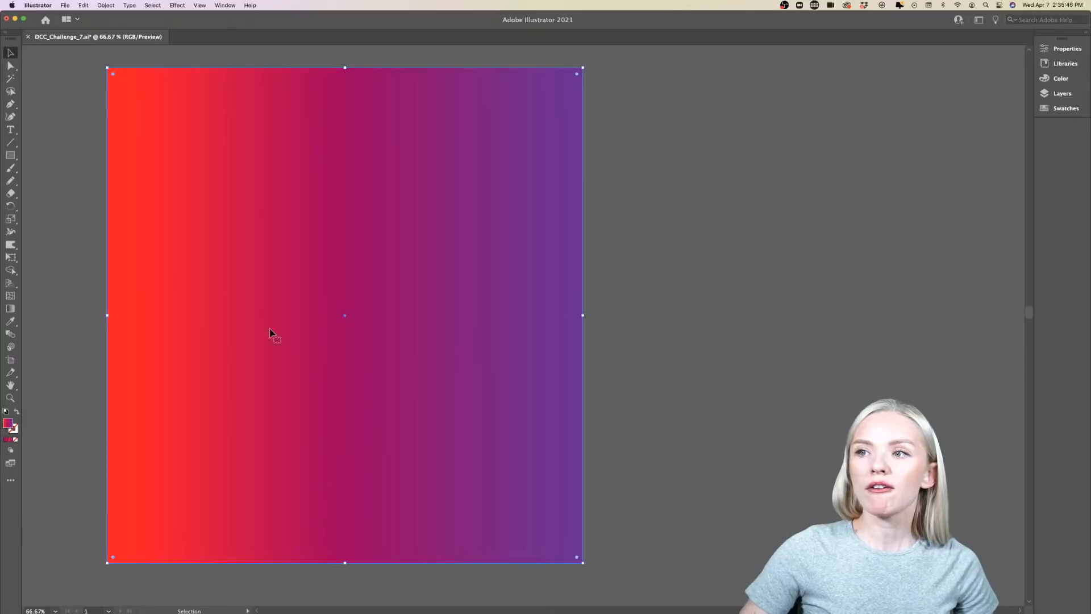
click(1067, 49)
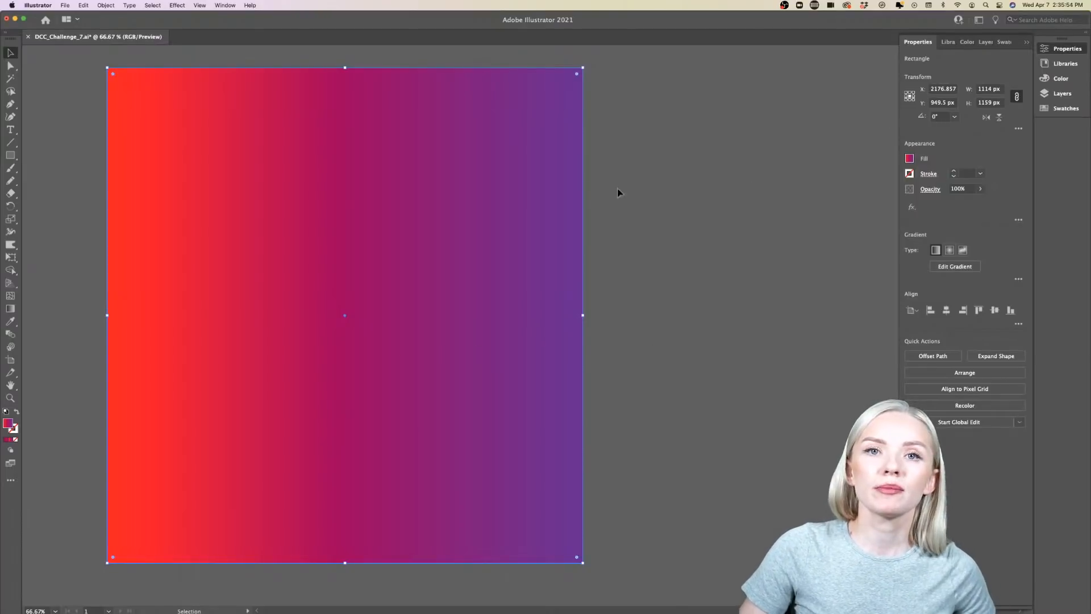
click(225, 6)
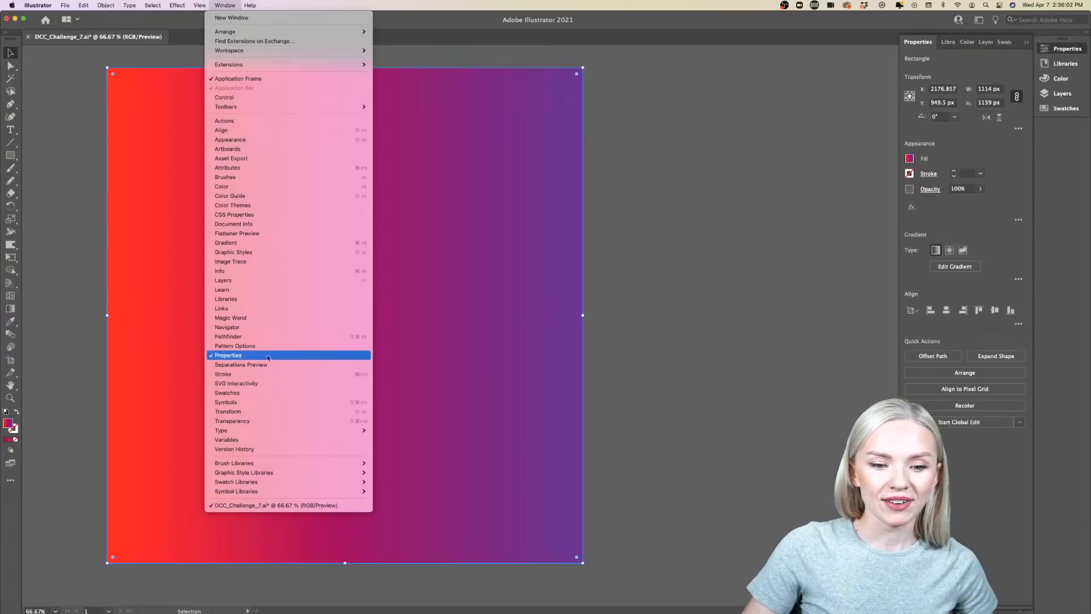
click(643, 361)
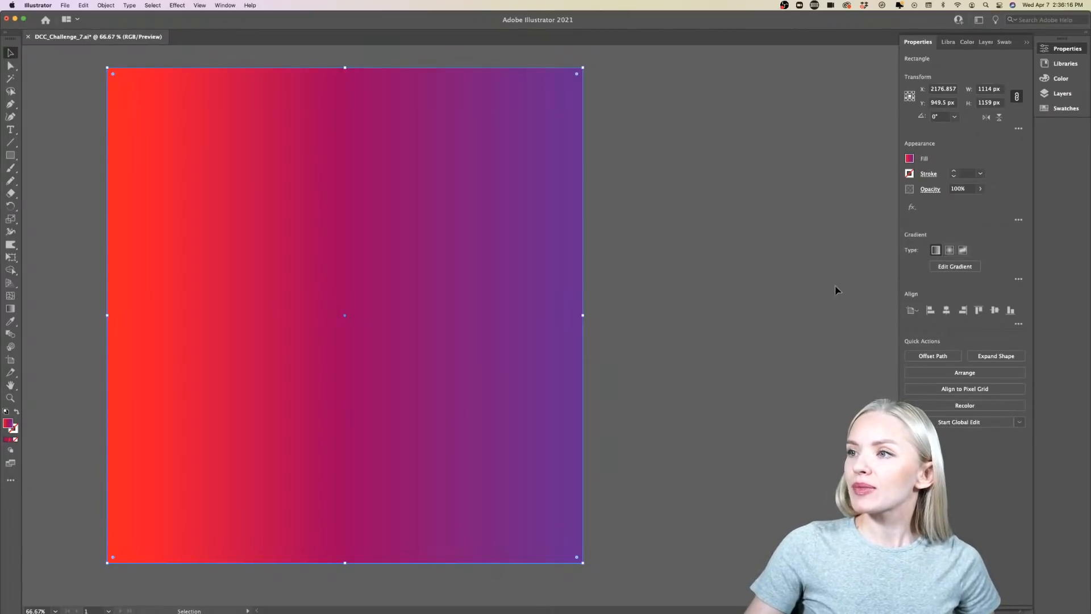
click(66, 165)
click(141, 308)
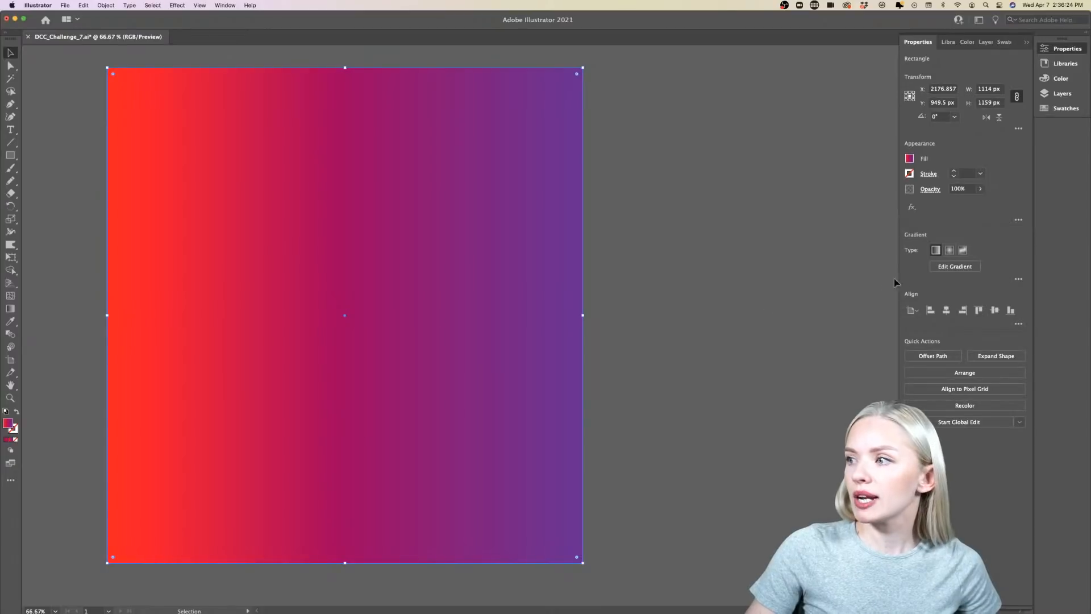
- Edit the rectangle's linear gradient, redrawing it along several diagonals and finally from red near the lower-right corner to purple near the upper-left
click(954, 267)
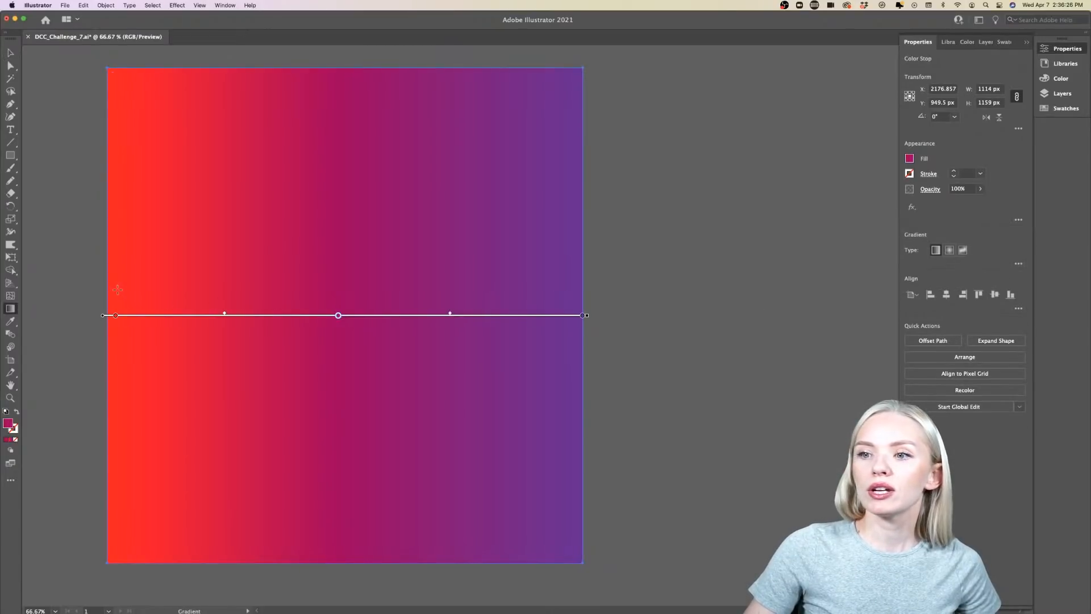
mouse_move(114, 249)
mouse_down()
mouse_move(344, 311)
mouse_move(579, 483)
mouse_up()
drag(156, 119, 548, 540)
mouse_move(452, 112)
mouse_down()
mouse_move(500, 139)
mouse_move(236, 484)
mouse_move(186, 526)
mouse_up()
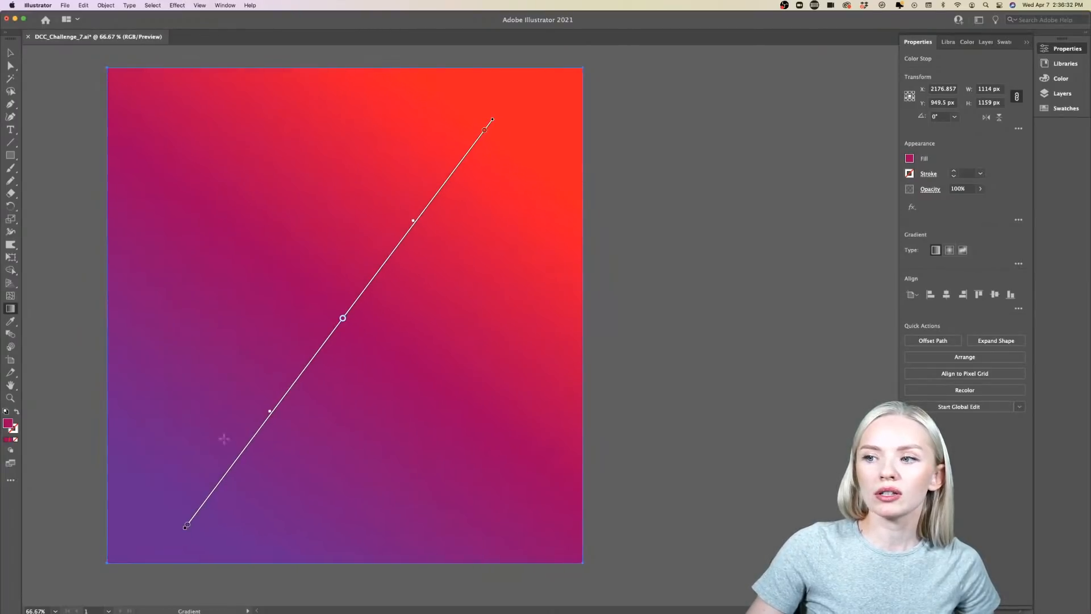
drag(550, 505, 129, 114)
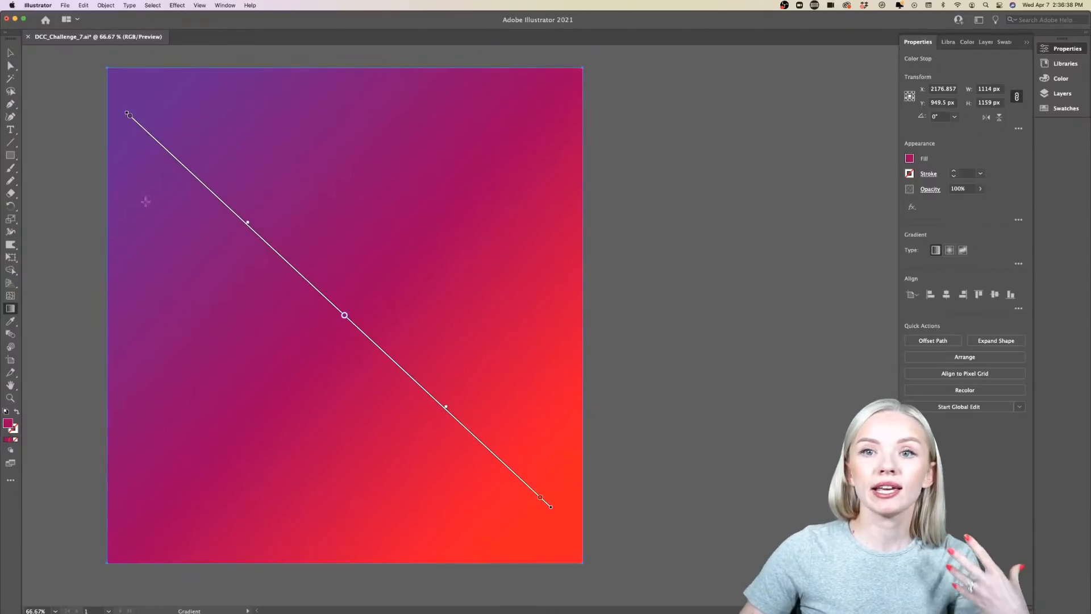
- Redraw the linear gradient from red at the lower-left corner to purple at the upper-right, adjust its stops and midpoints, and deselect
drag(129, 547, 570, 85)
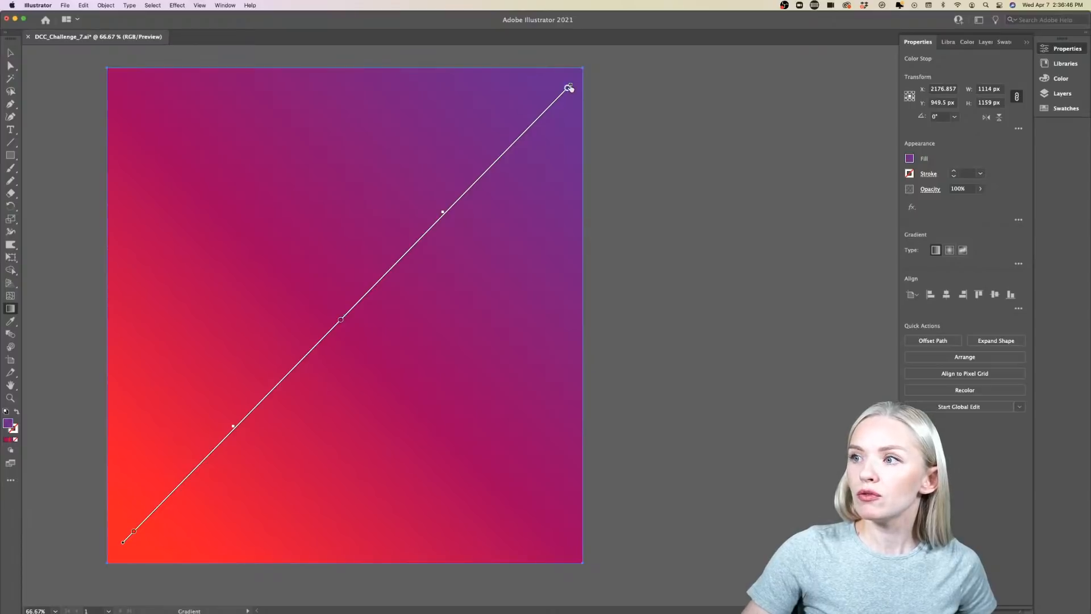
drag(568, 88, 440, 261)
drag(461, 197, 524, 132)
mouse_move(340, 320)
mouse_down()
mouse_move(255, 403)
mouse_move(394, 254)
mouse_move(342, 320)
mouse_up()
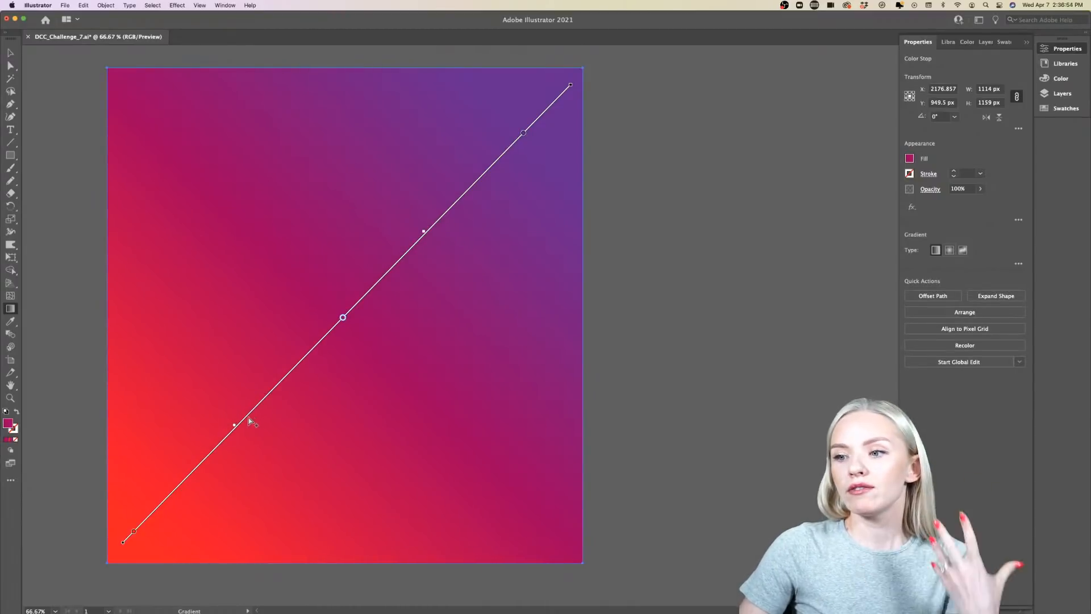
drag(235, 426, 173, 484)
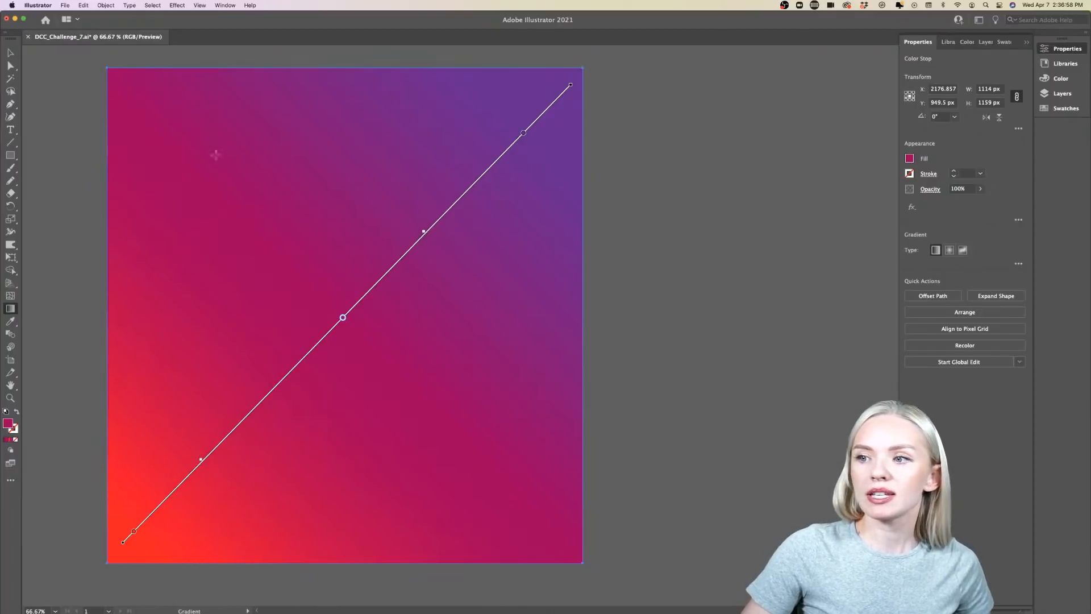
drag(424, 233, 467, 197)
drag(523, 134, 565, 97)
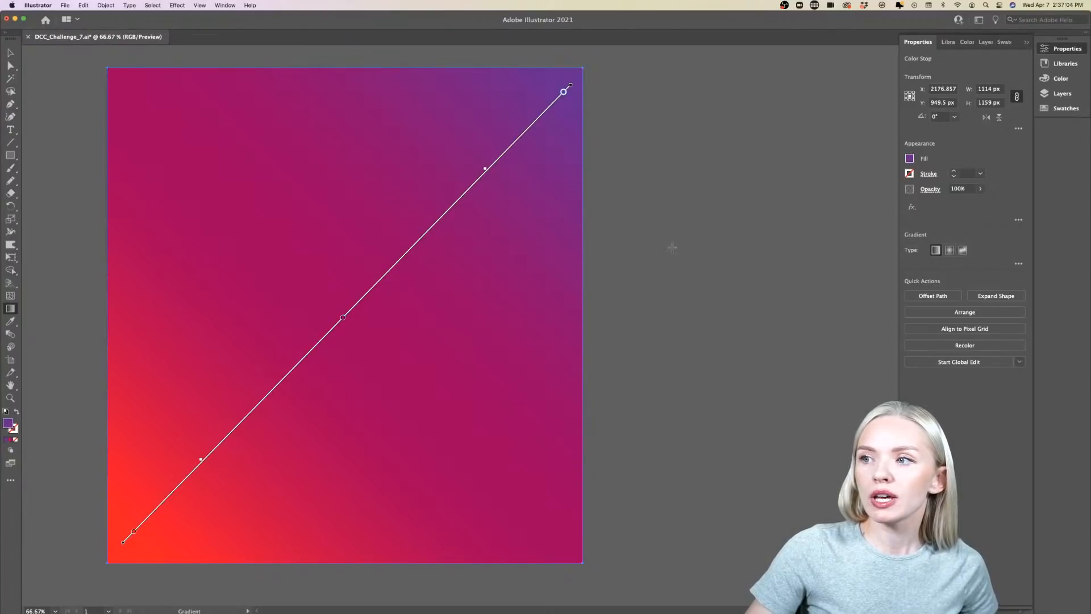
click(10, 53)
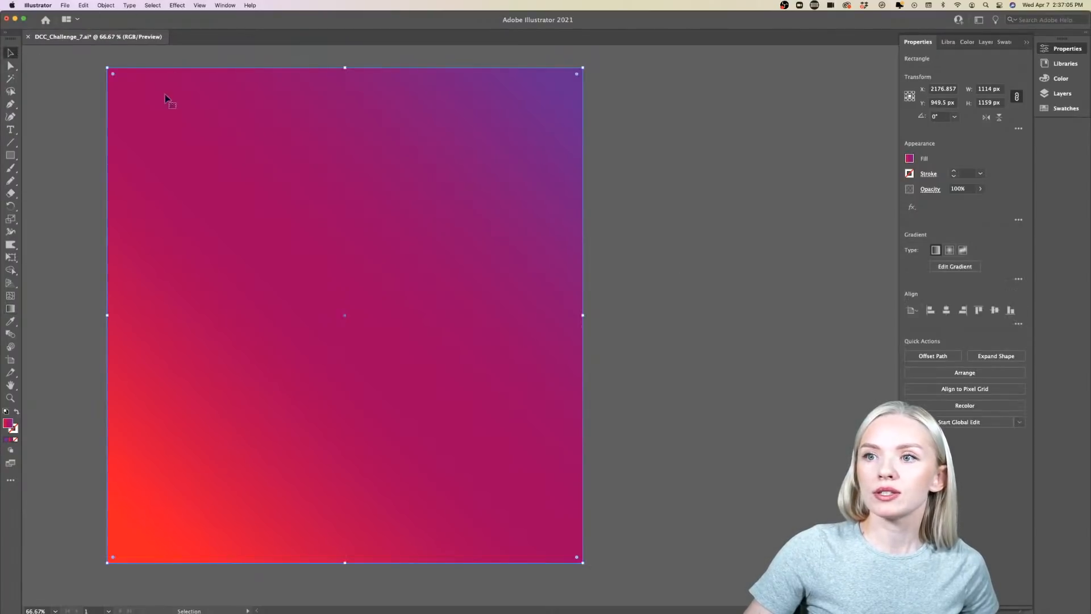
click(645, 355)
- Reselect the gradient rectangle beside the poster and change its gradient type to radial
scroll(645, 362, down, 1)
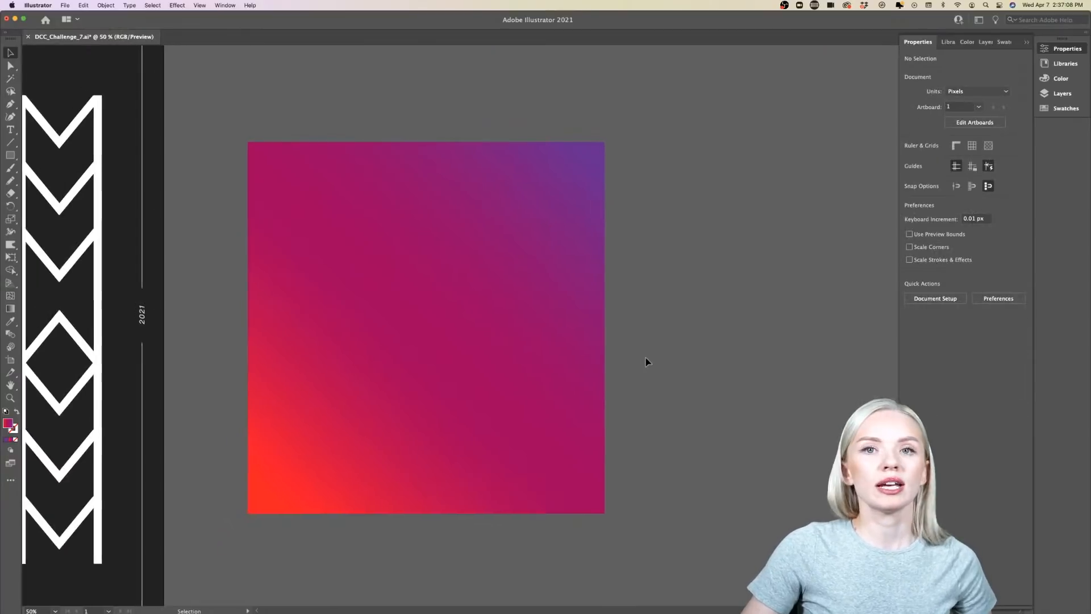
scroll(645, 361, down, 1)
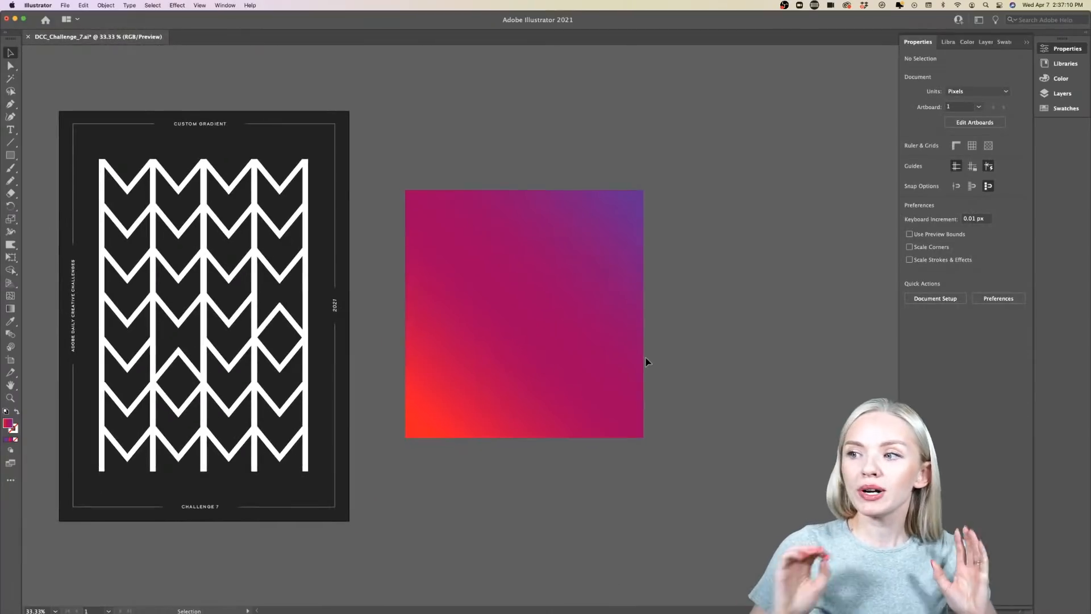
click(644, 362)
scroll(643, 363, right, 3)
scroll(644, 364, right, 1)
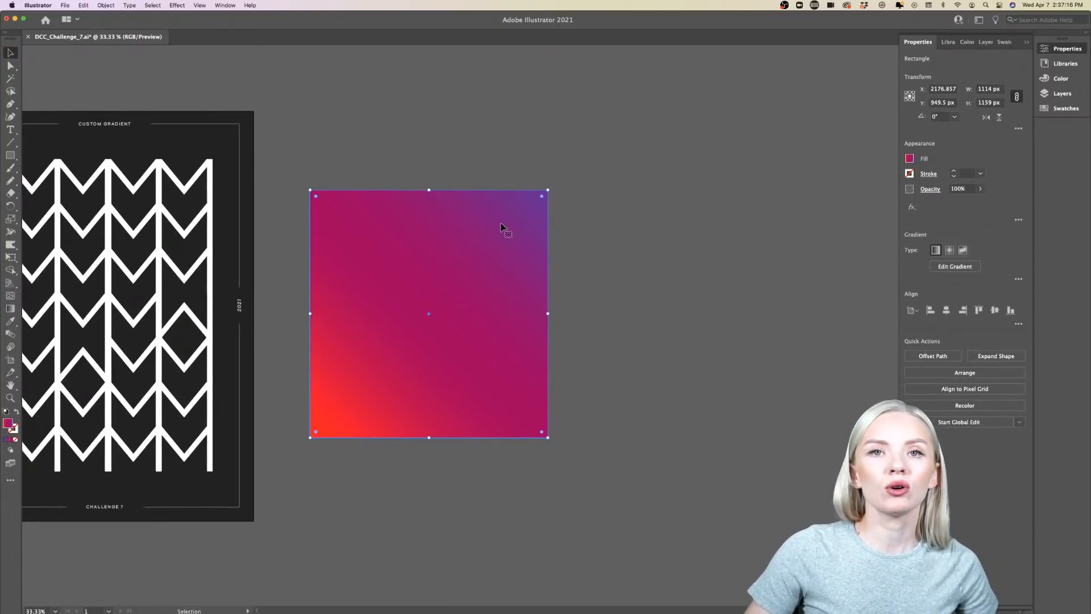
scroll(501, 228, up, 2)
scroll(501, 227, down, 5)
scroll(501, 227, left, 2)
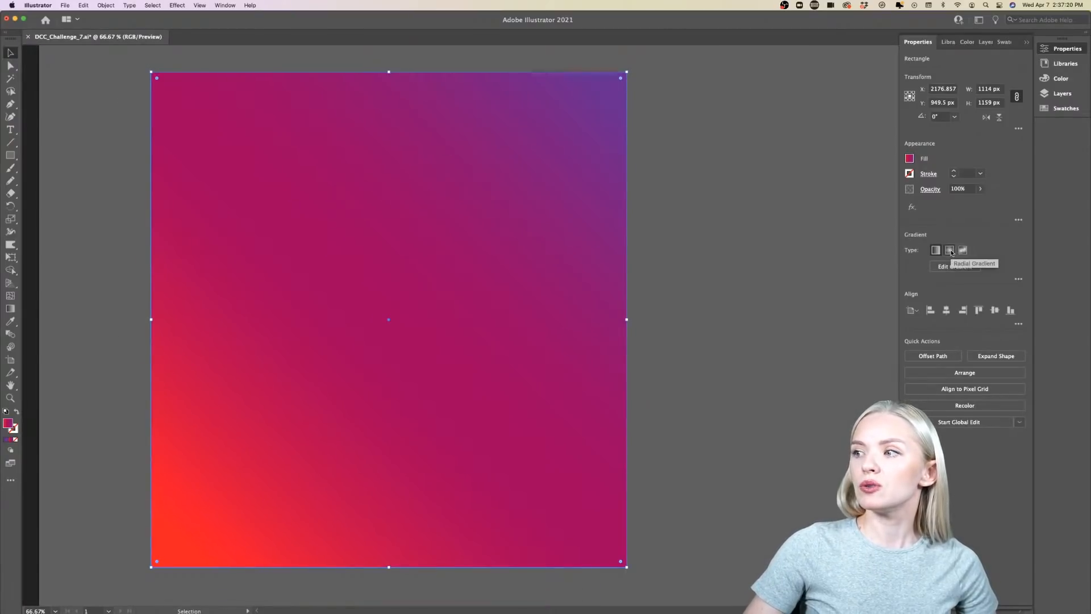
click(950, 250)
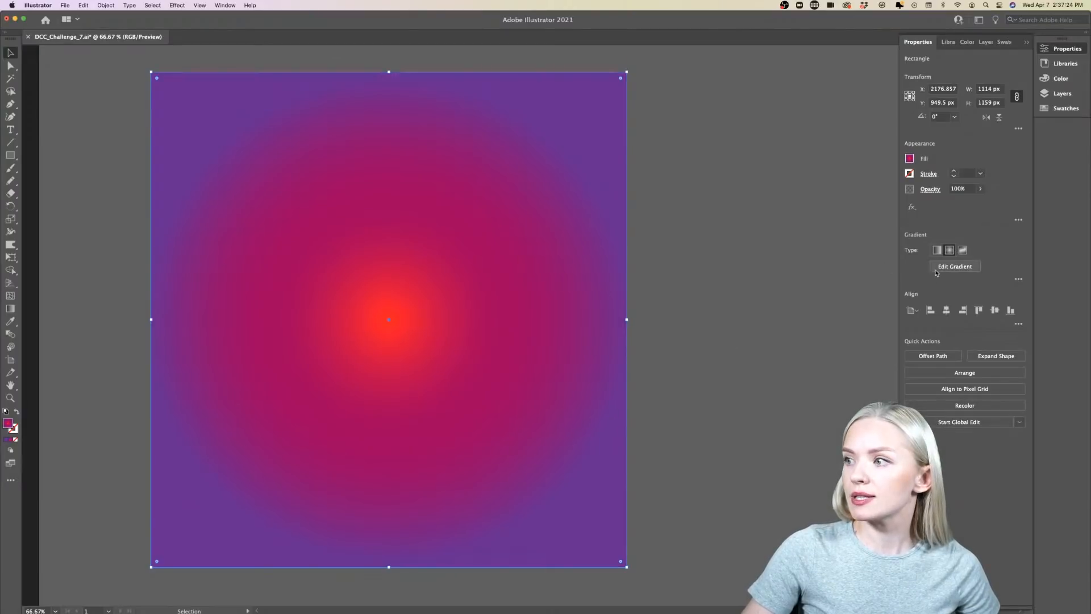
- Edit the radial gradient, enlarging its radius slightly and shifting the purple stop inward and the magenta stop outward
click(944, 267)
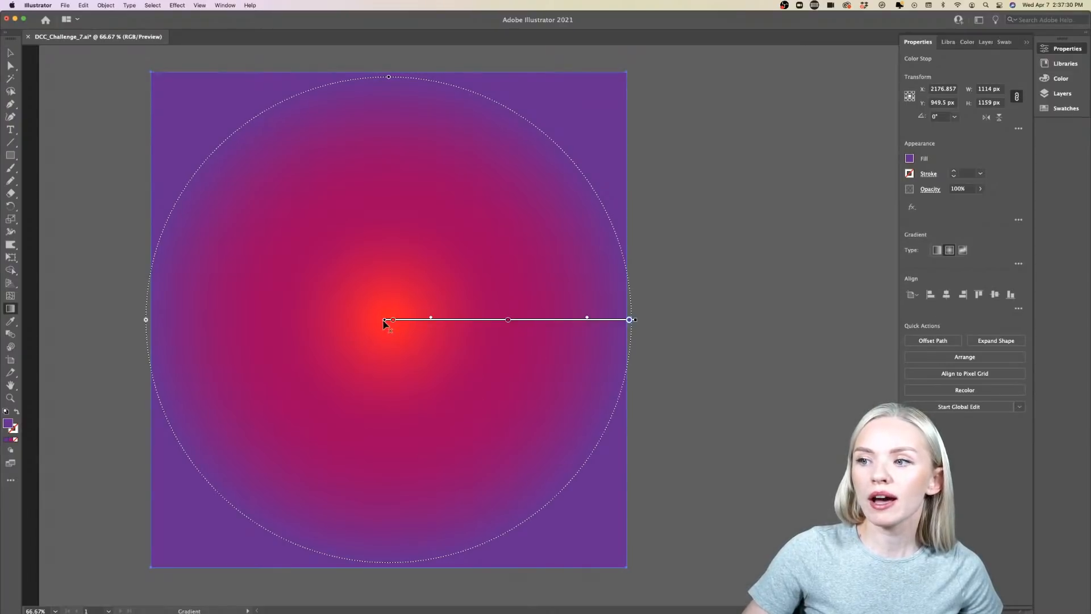
mouse_move(629, 319)
mouse_down()
mouse_move(606, 322)
mouse_move(748, 319)
mouse_move(643, 321)
mouse_up()
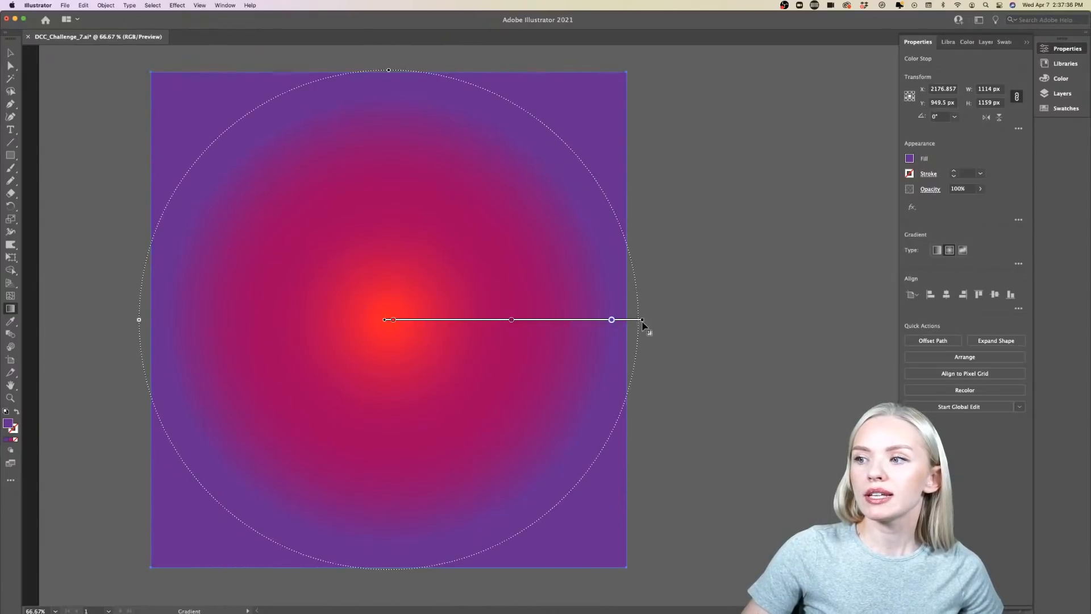
mouse_move(512, 322)
mouse_down()
mouse_move(500, 322)
mouse_move(537, 323)
mouse_move(517, 324)
mouse_up()
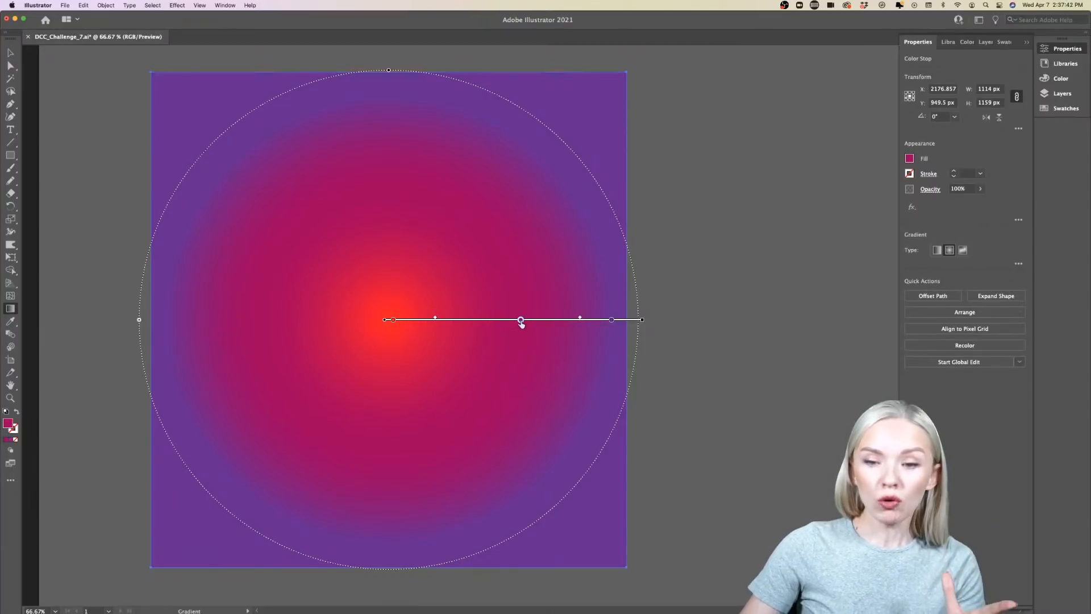
- Replace the radial gradient's magenta stop with a new stop about halfway along, and shift the neighboring midpoints outward
key(Delete)
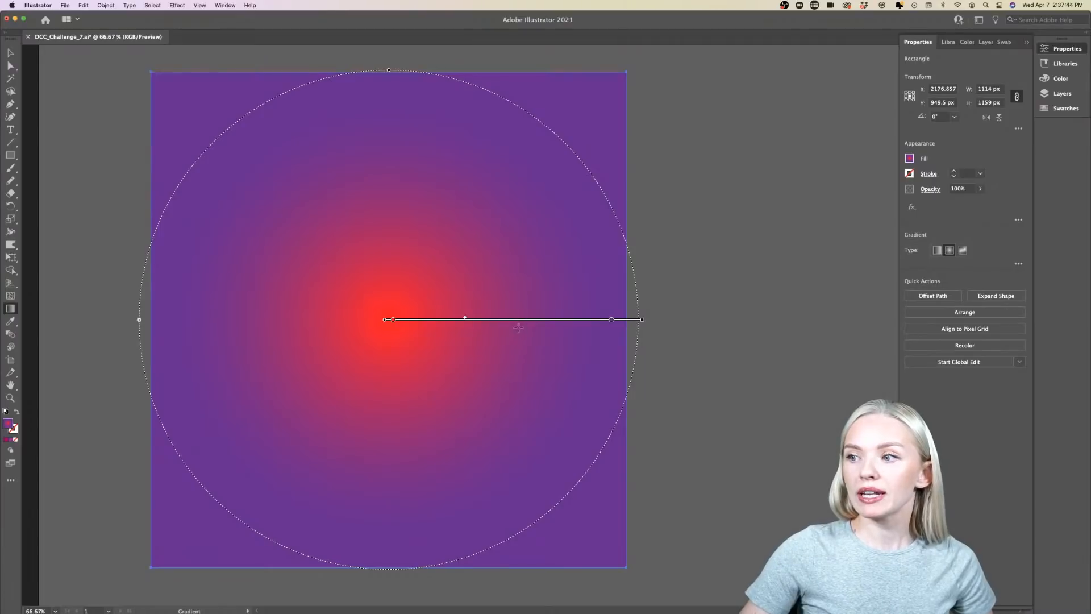
click(521, 327)
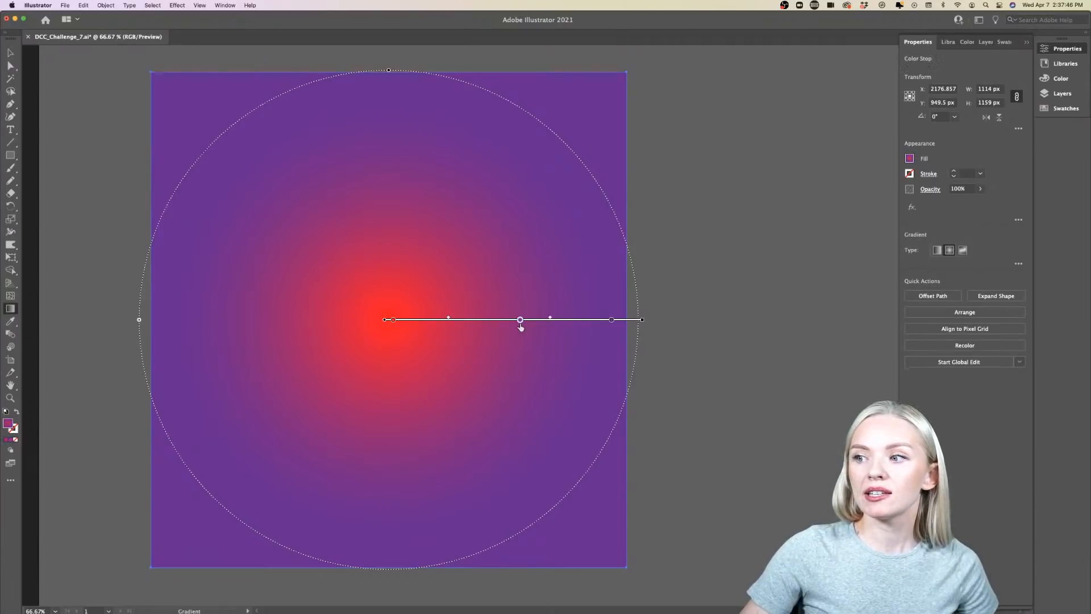
drag(417, 318, 453, 320)
scroll(559, 340, up, 1)
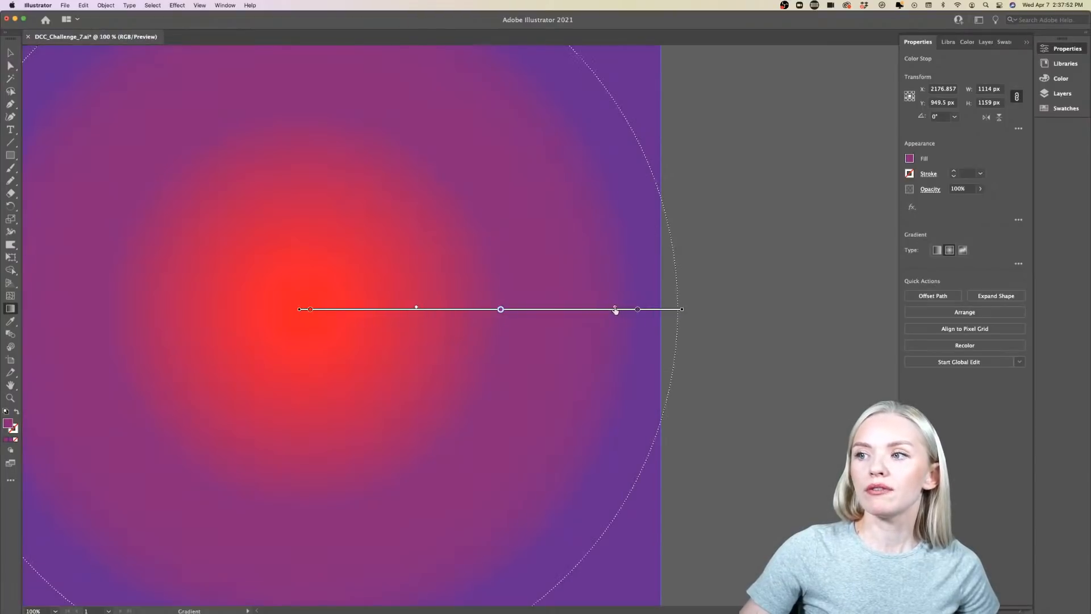
scroll(589, 338, down, 2)
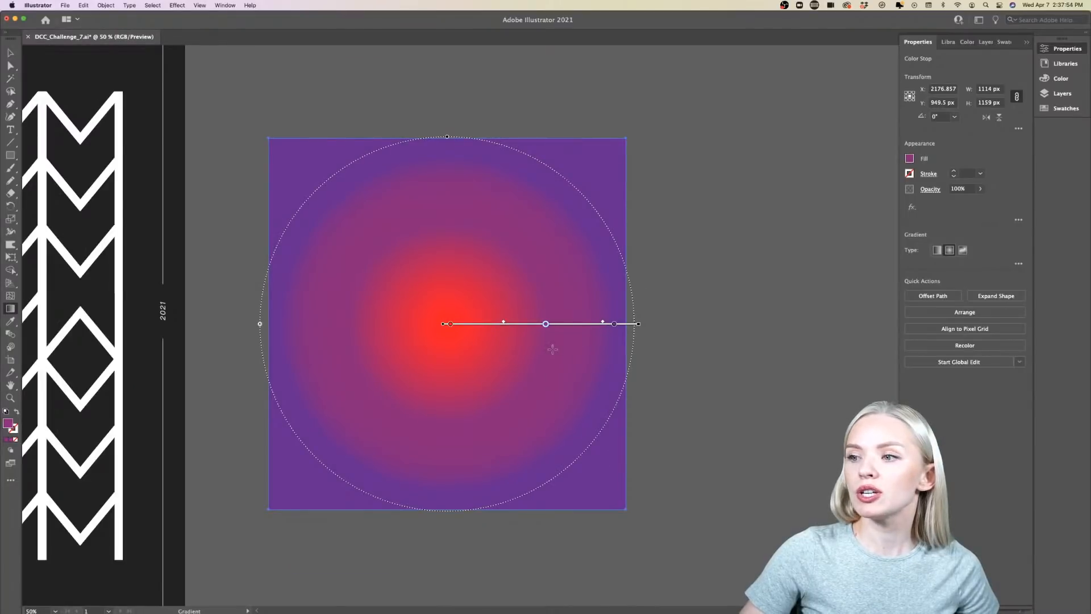
- Switch the rectangle to a freeform gradient in Points mode and color its lower-left point red and lower-right point orange
scroll(553, 349, up, 1)
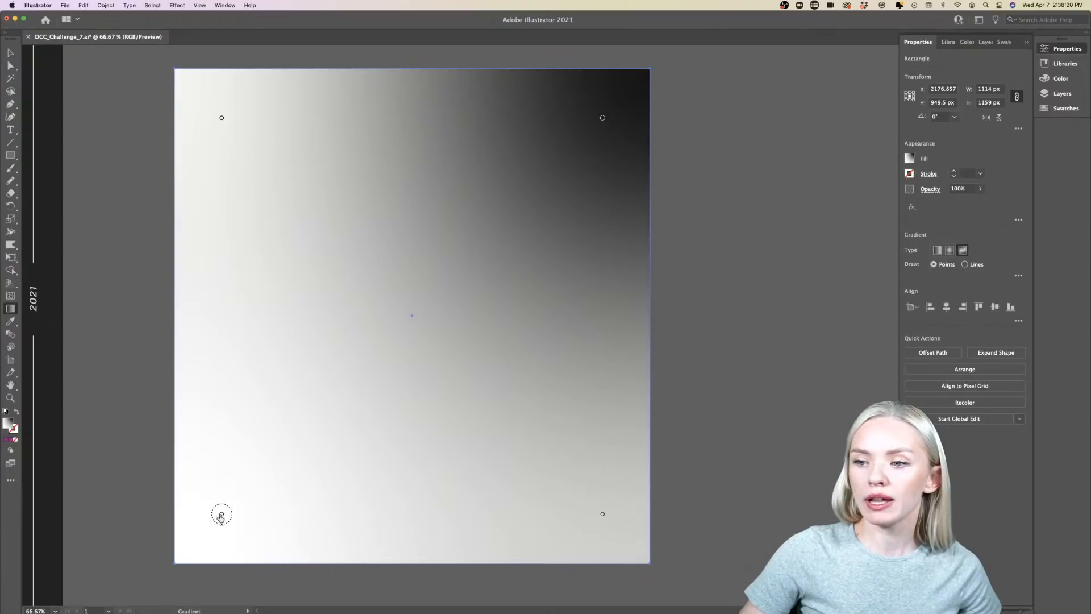
double_click(221, 515)
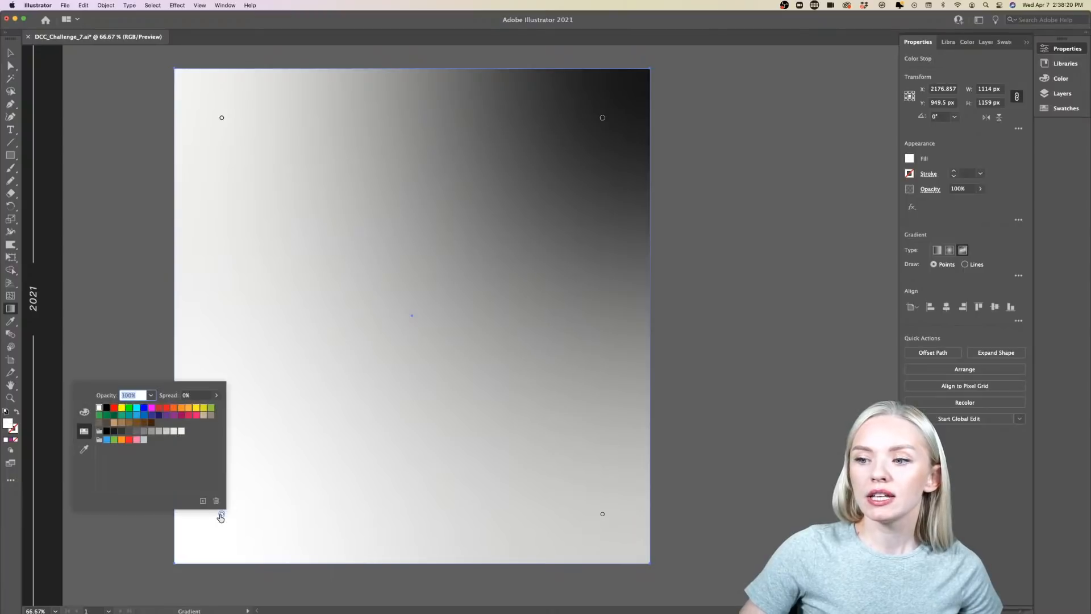
click(159, 409)
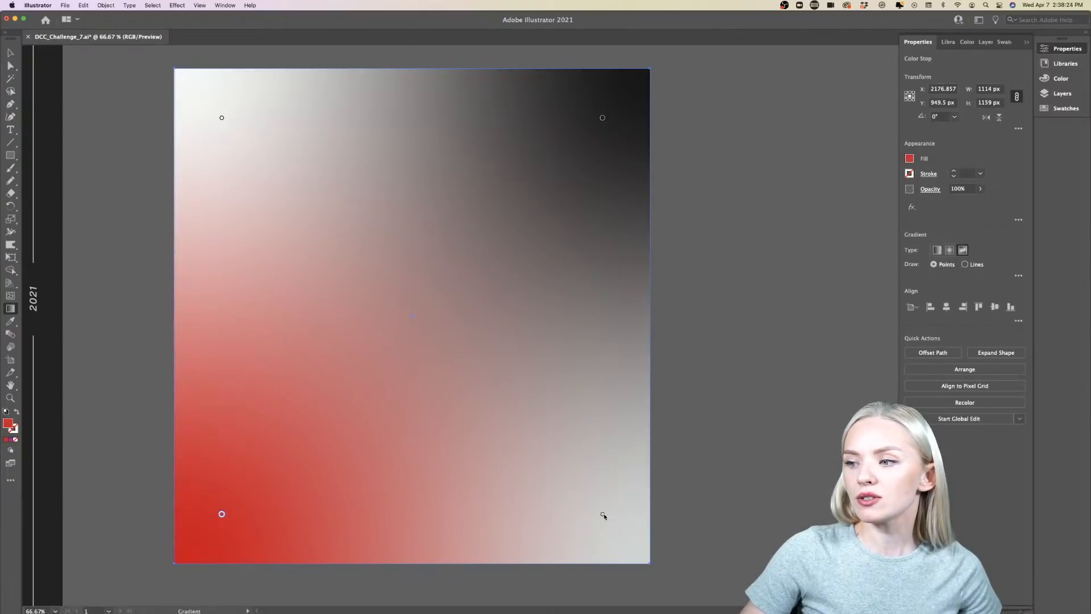
double_click(602, 514)
click(502, 440)
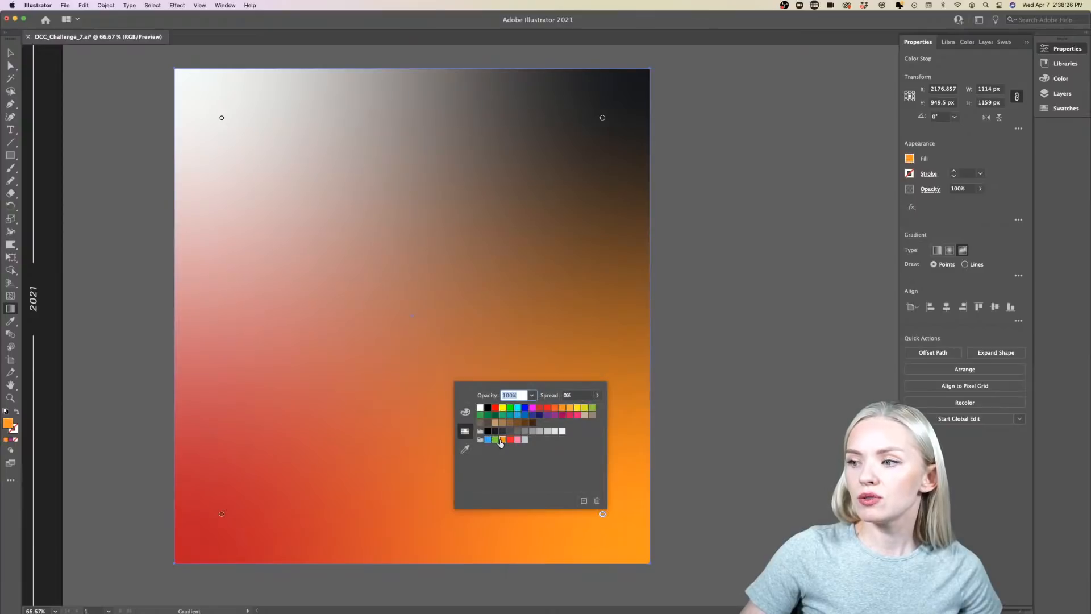
- Color the freeform gradient's upper-left point pink and its upper-right point blue
double_click(221, 118)
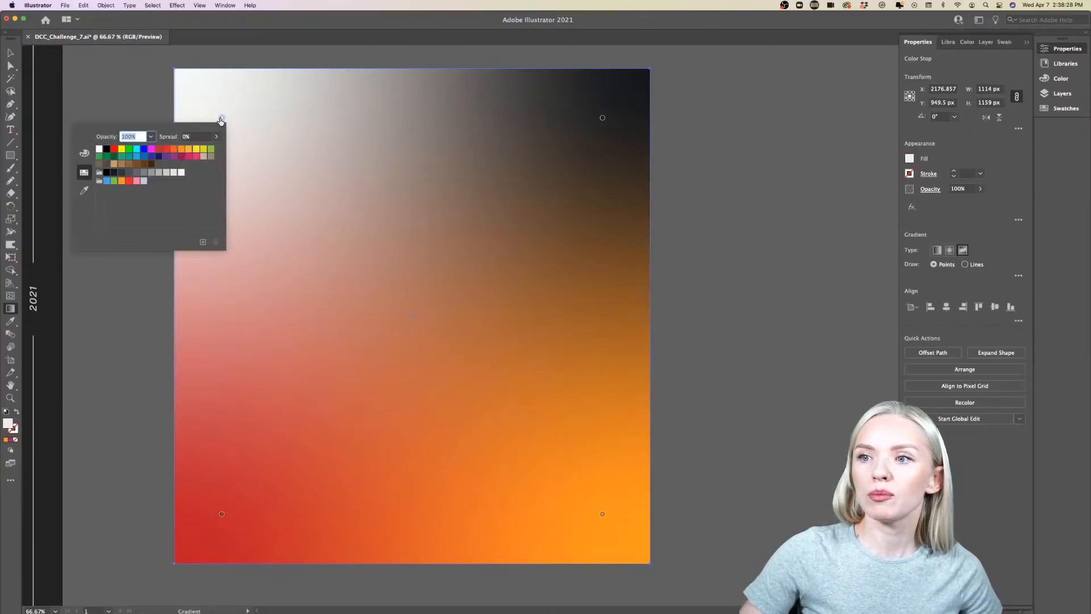
click(136, 181)
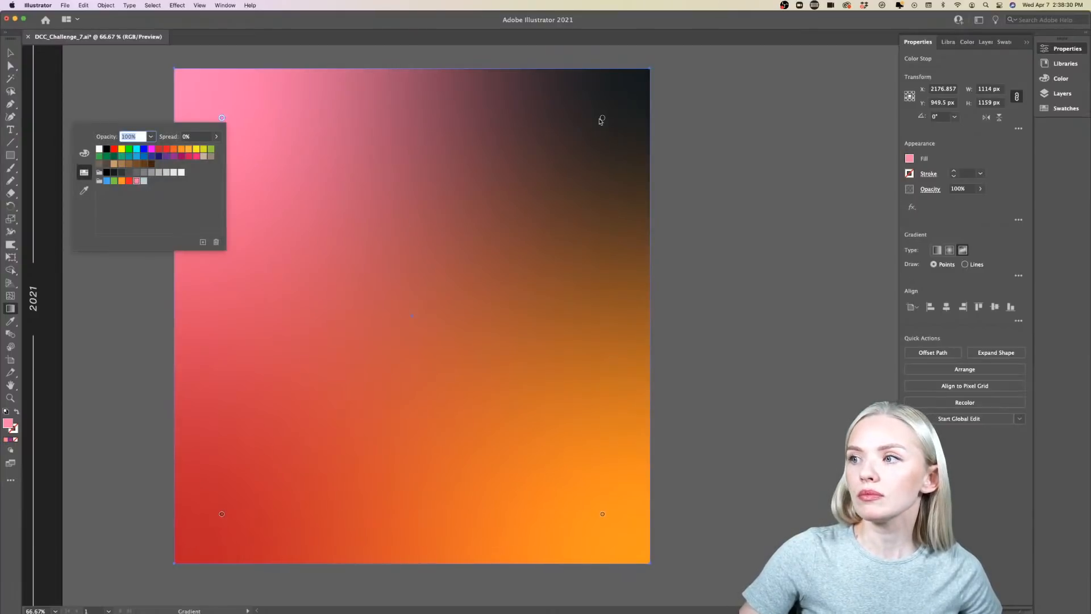
double_click(602, 119)
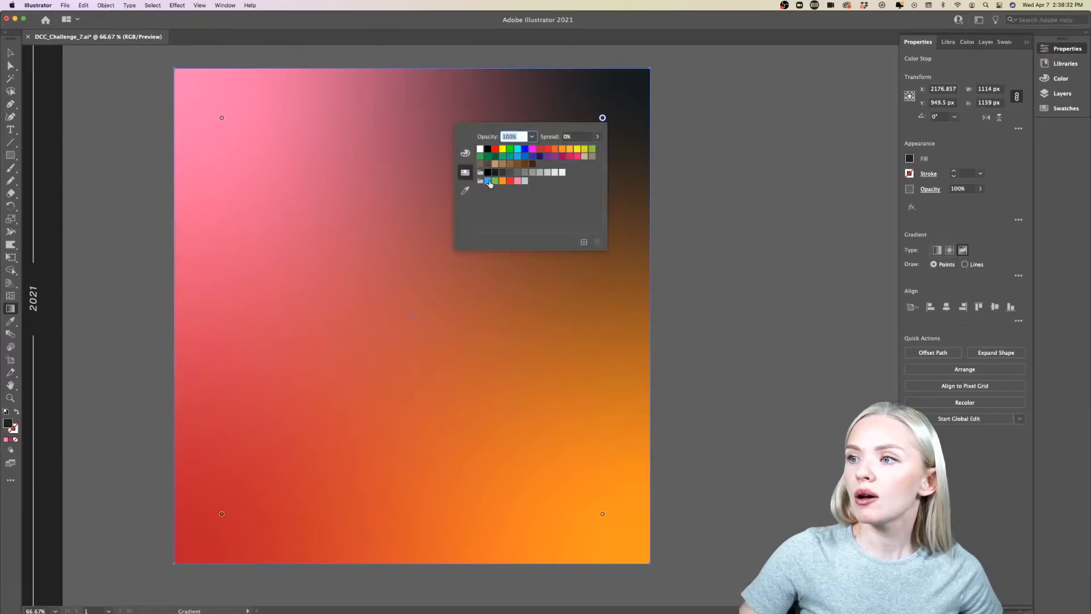
click(488, 181)
click(669, 197)
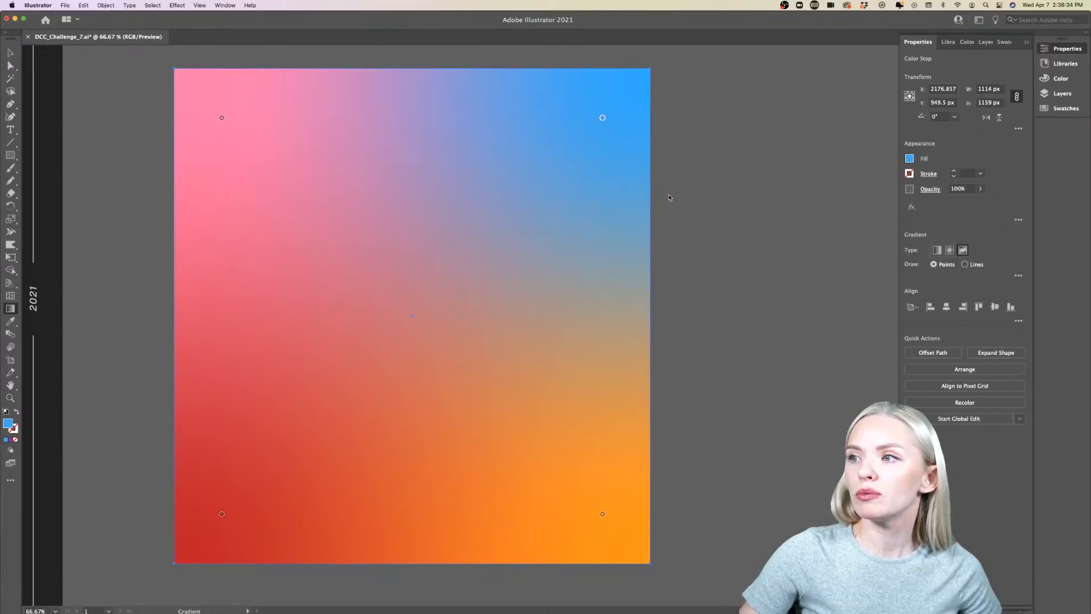
- Move the red point near the rectangle's center, vary its spread, and remove the point from the freeform gradient
scroll(677, 217, right, 1)
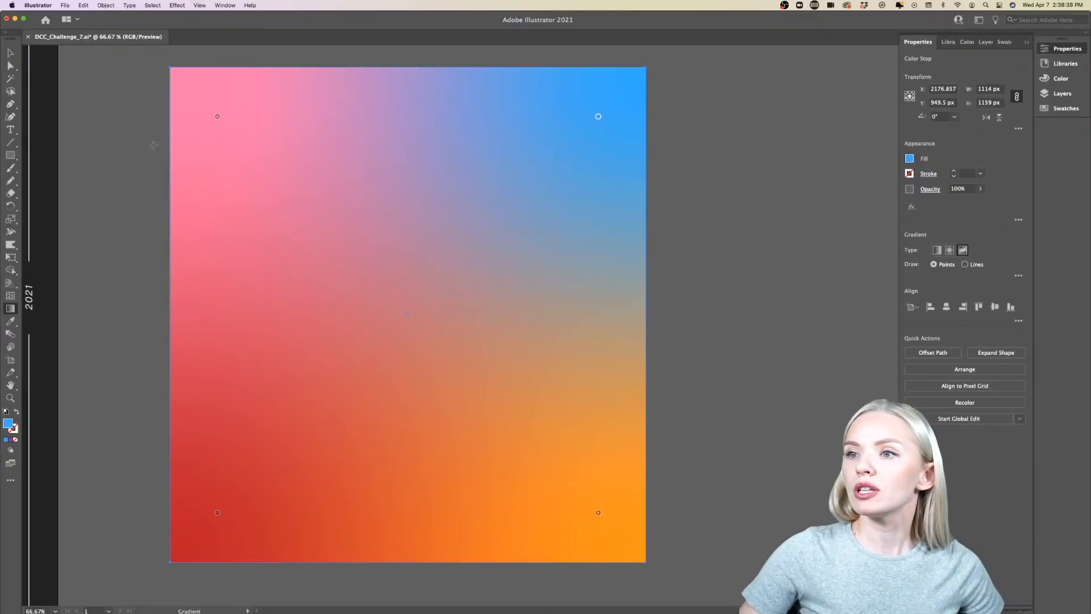
drag(217, 514, 355, 324)
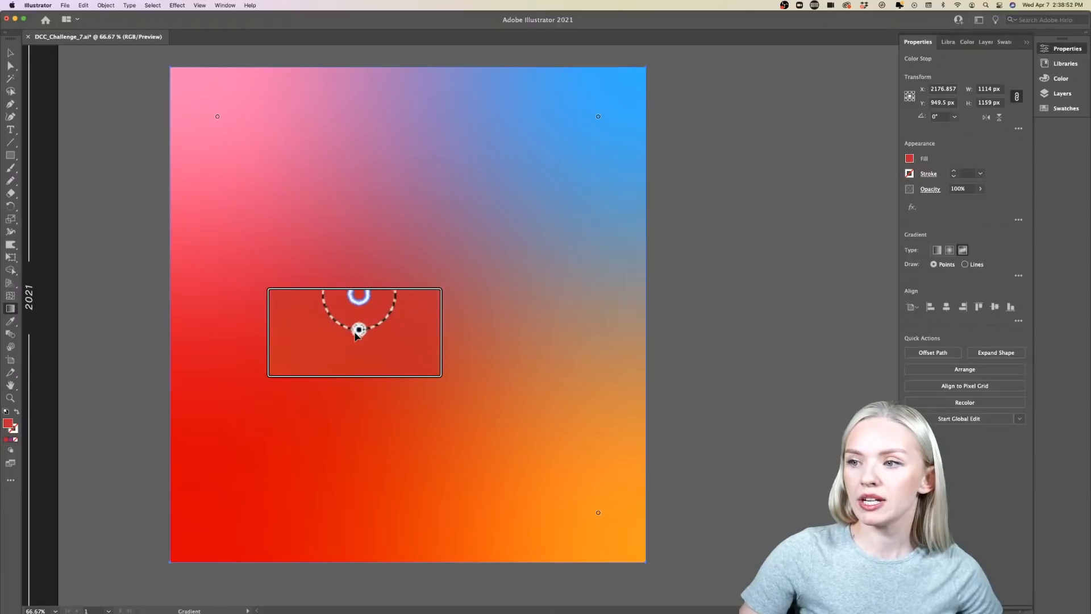
drag(360, 333, 359, 349)
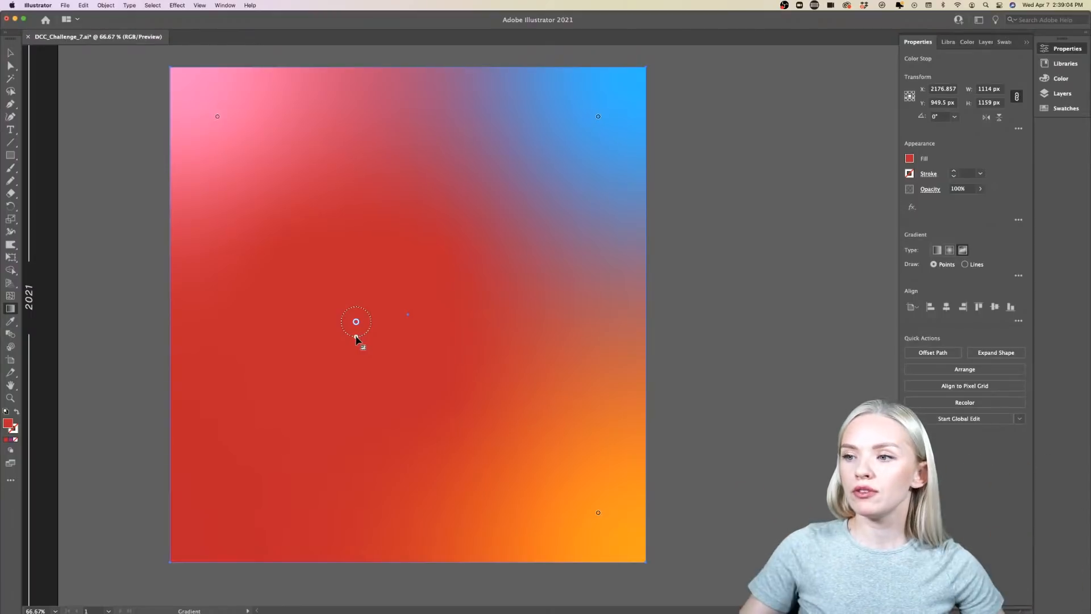
drag(357, 323, 117, 397)
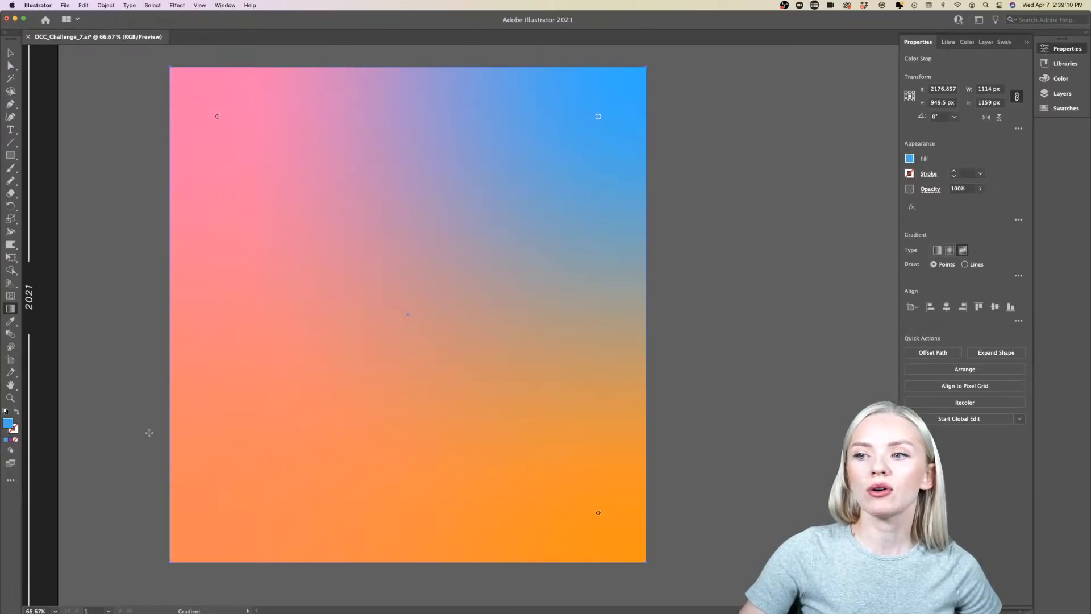
- Move the orange point to the lower-left area and add four more orange points across the middle of the freeform gradient
drag(598, 512, 330, 458)
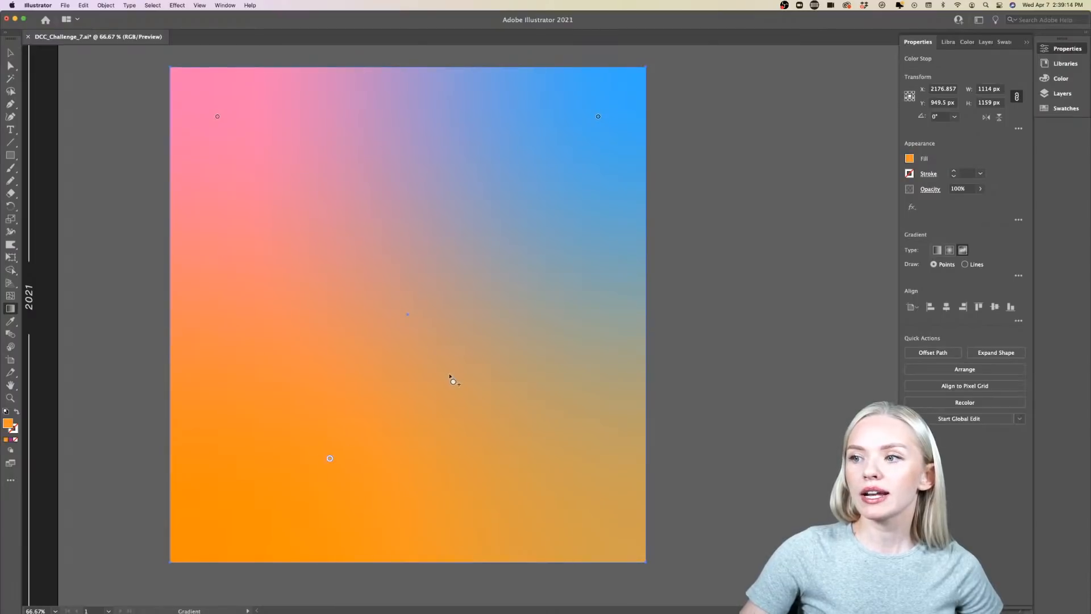
click(495, 344)
click(373, 169)
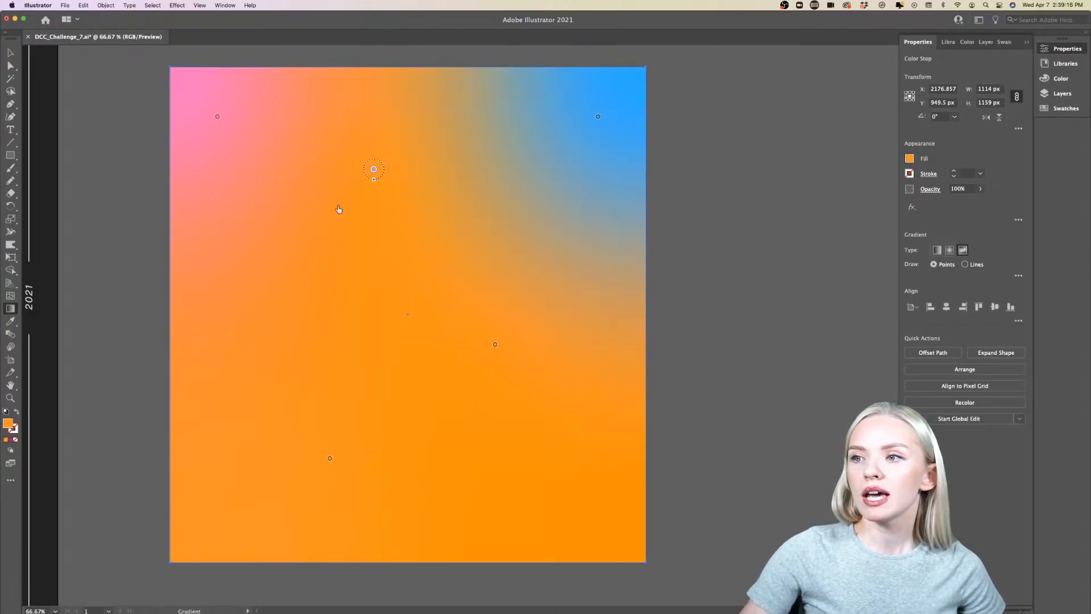
click(264, 319)
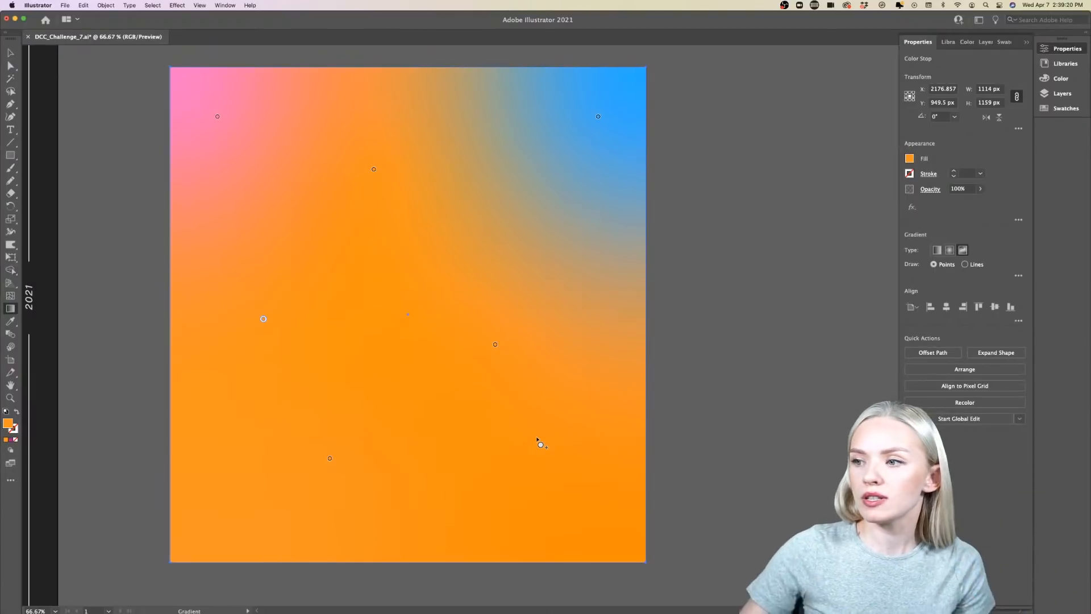
click(585, 262)
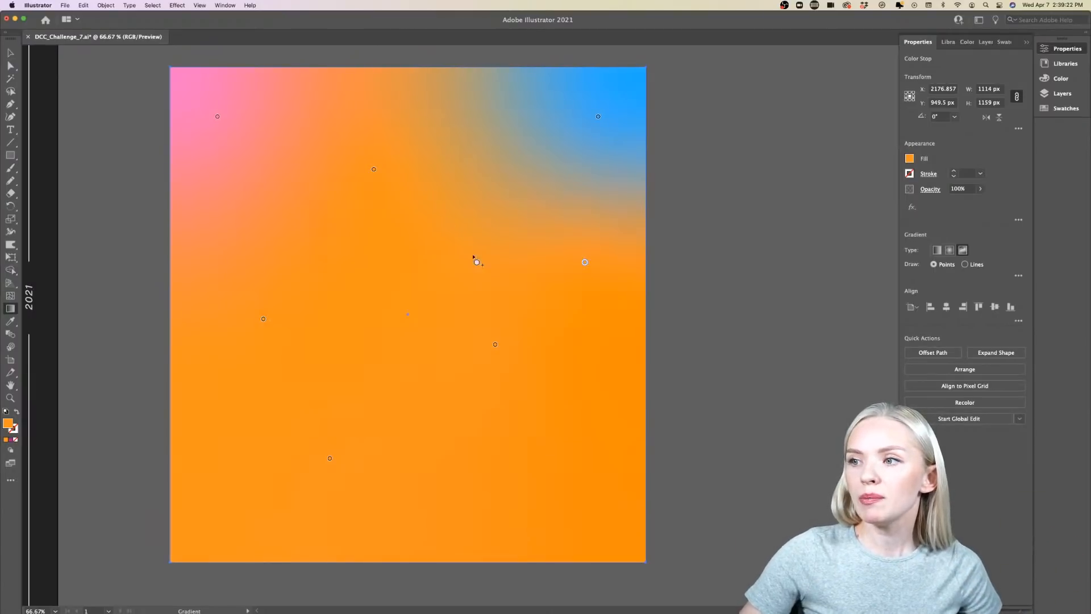
- Recolor the freeform point just right of and below the rectangle's center to dark gray
double_click(495, 345)
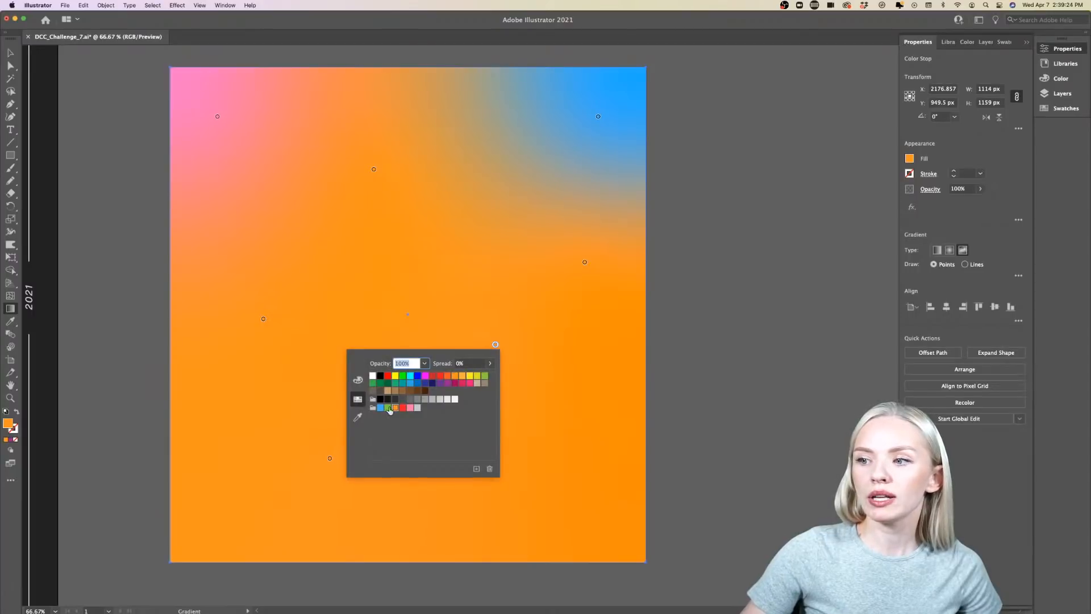
click(395, 399)
click(751, 372)
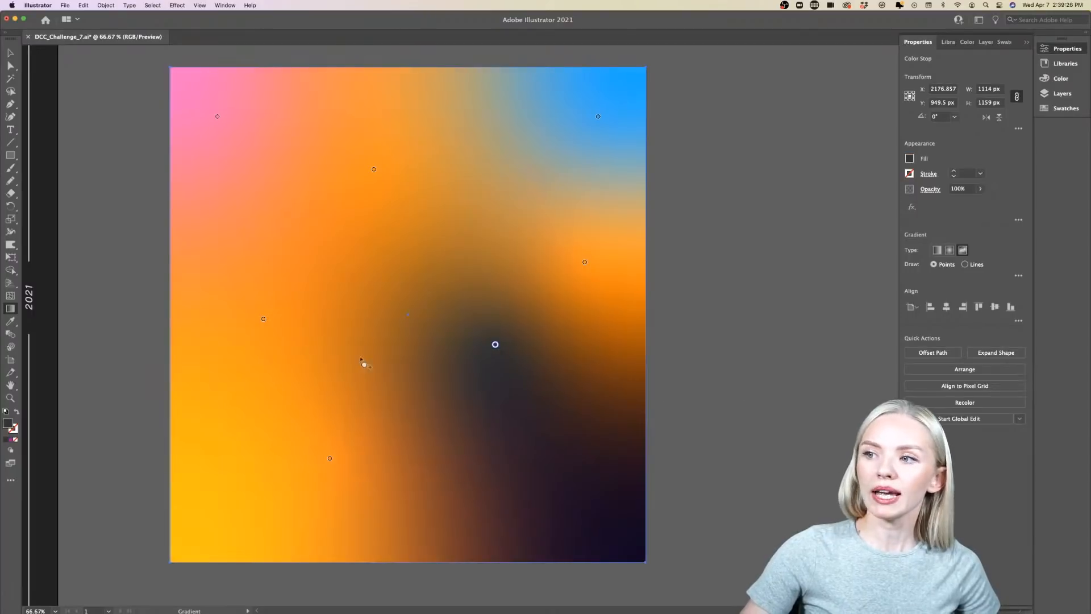
- Leave the freeform gradient editing and delete the gradient rectangle beside the poster
click(10, 53)
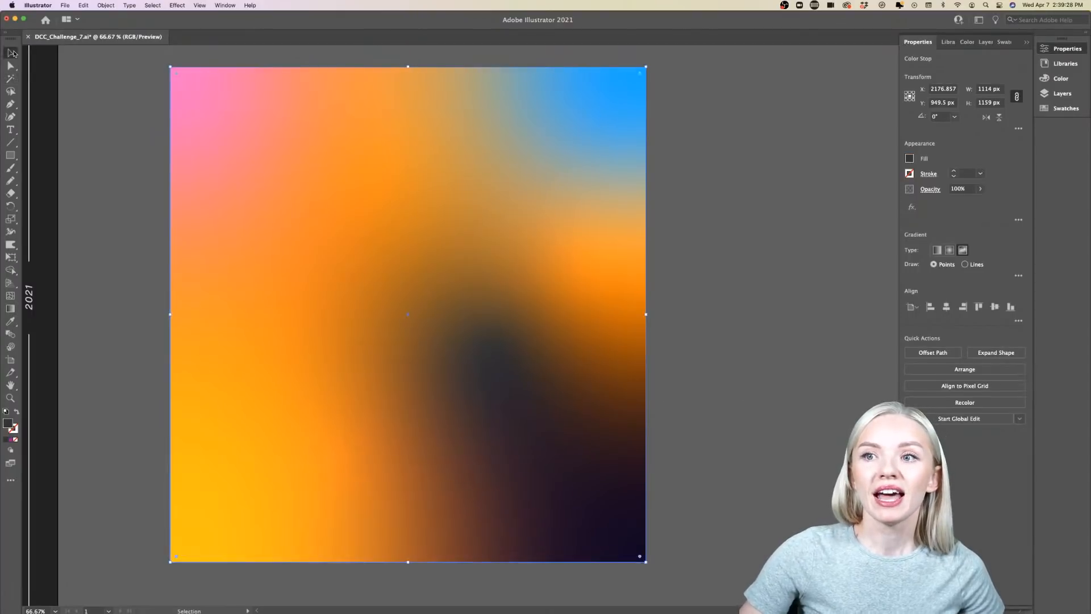
click(127, 209)
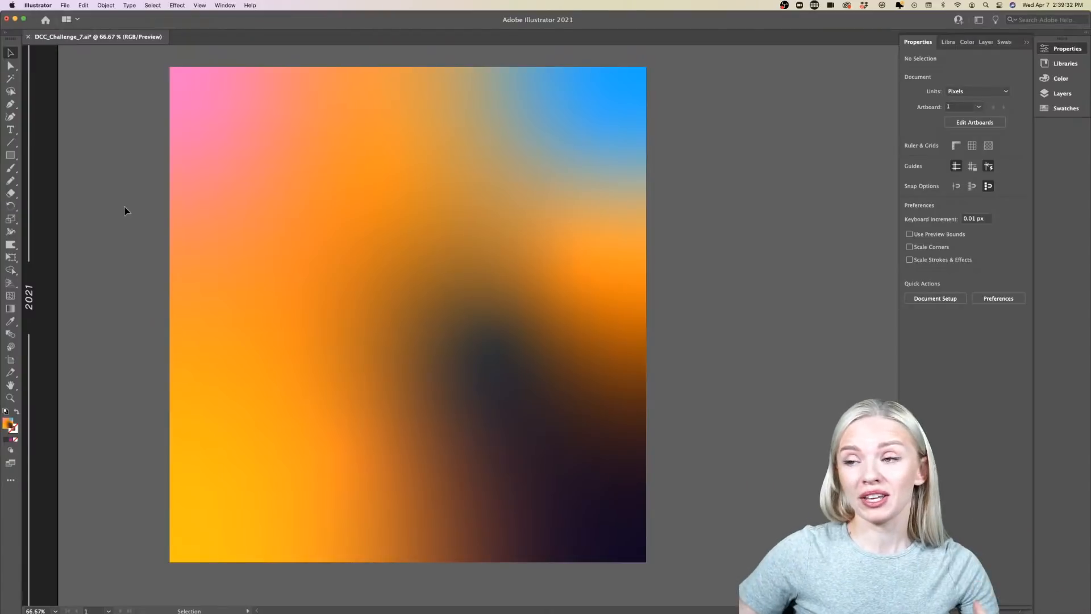
click(201, 268)
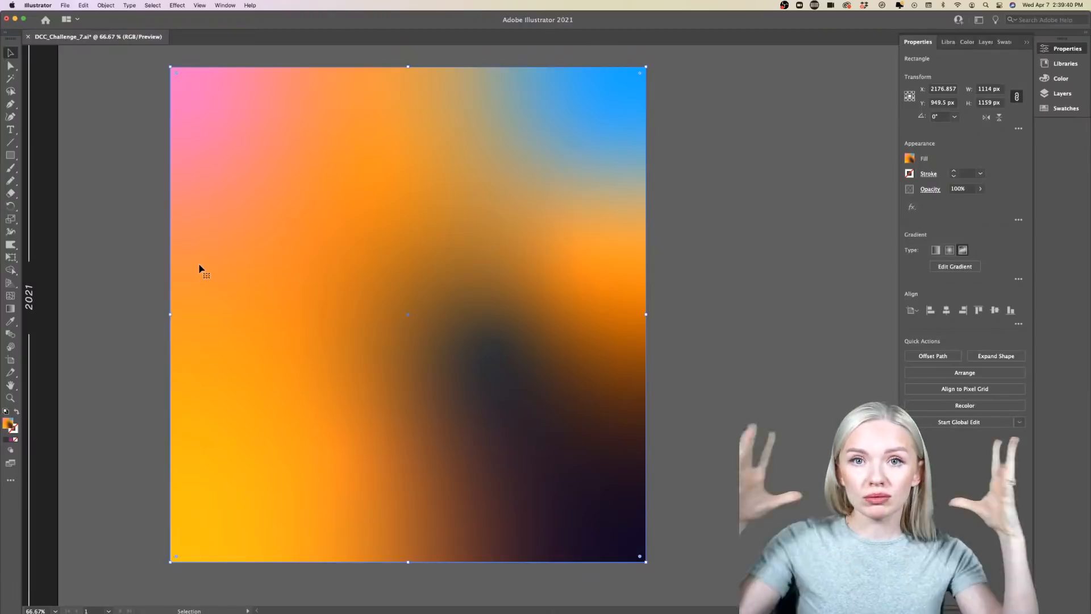
key(Delete)
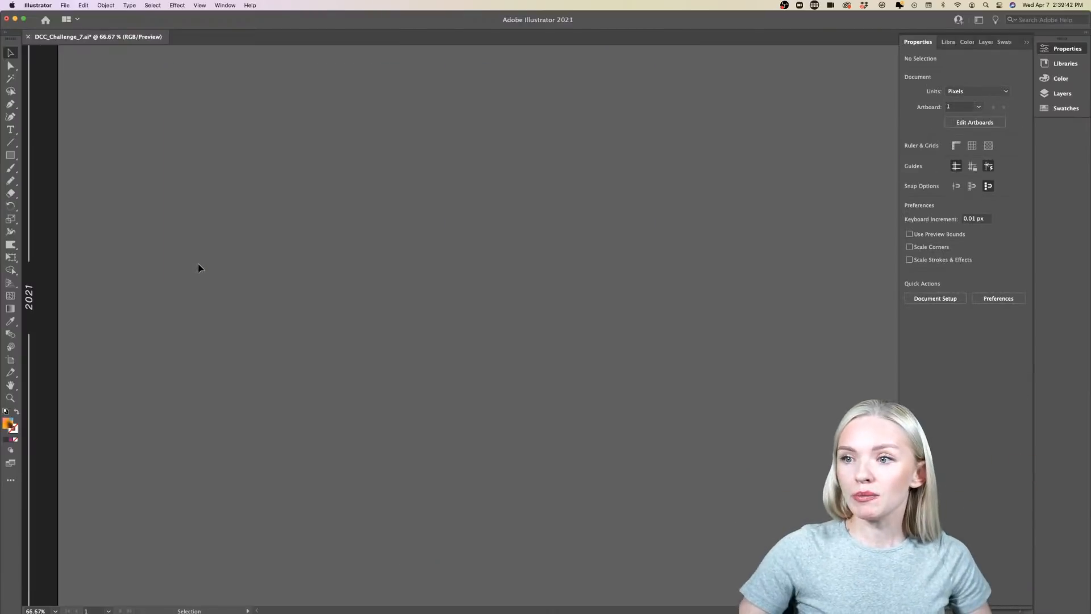
- Try duplicating the poster's dark background rectangle into the empty space to the right of the poster
scroll(198, 263, left, 10)
scroll(198, 263, down, 2)
scroll(198, 263, left, 4)
scroll(198, 267, right, 2)
scroll(198, 267, up, 2)
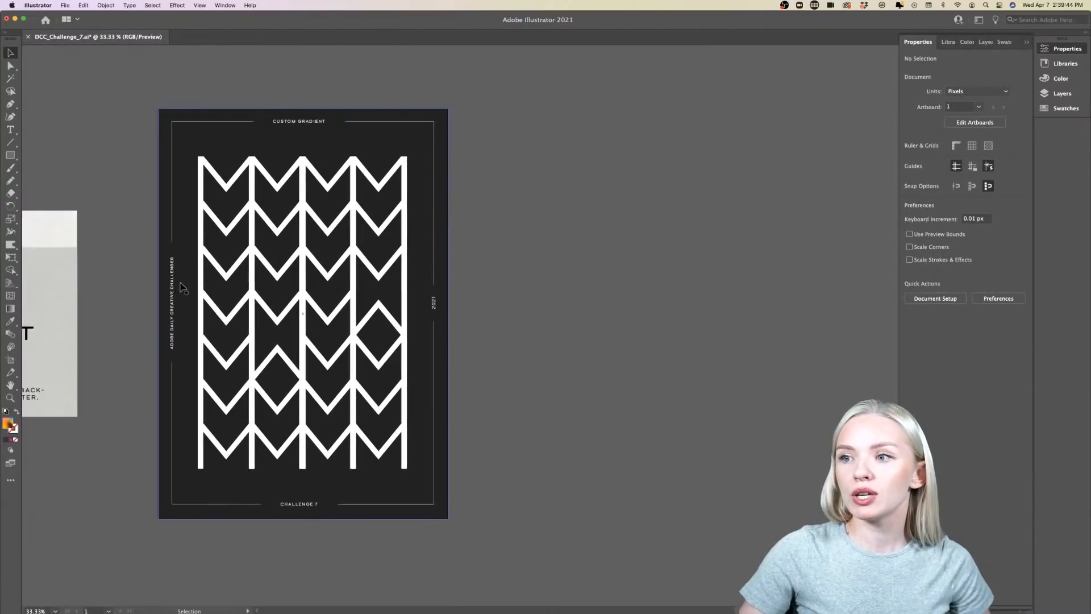
scroll(181, 285, right, 5)
click(266, 155)
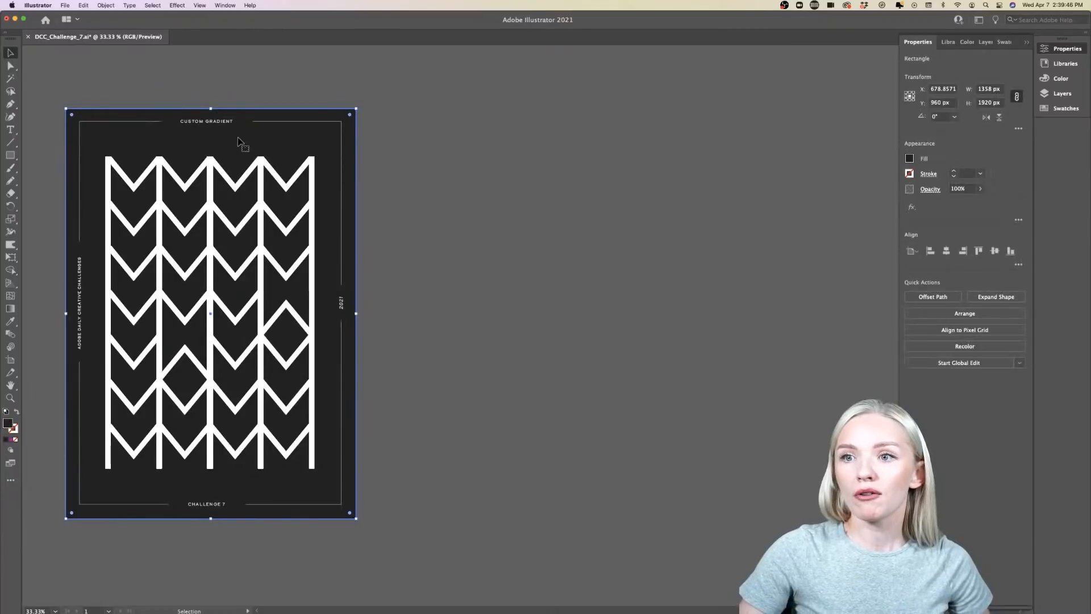
drag(240, 140, 561, 137)
scroll(560, 136, right, 5)
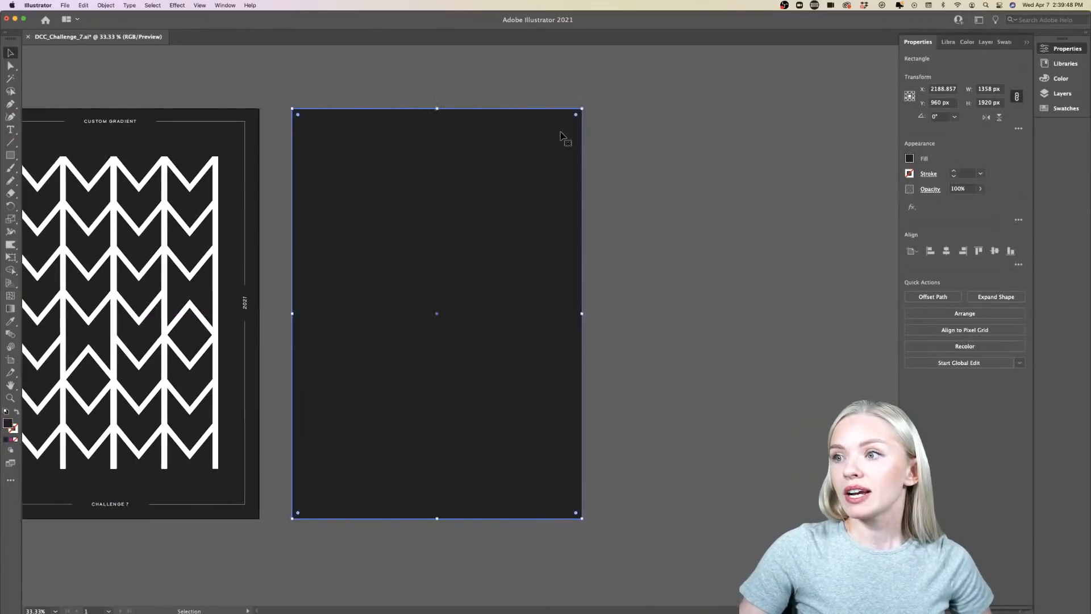
scroll(559, 194, right, 4)
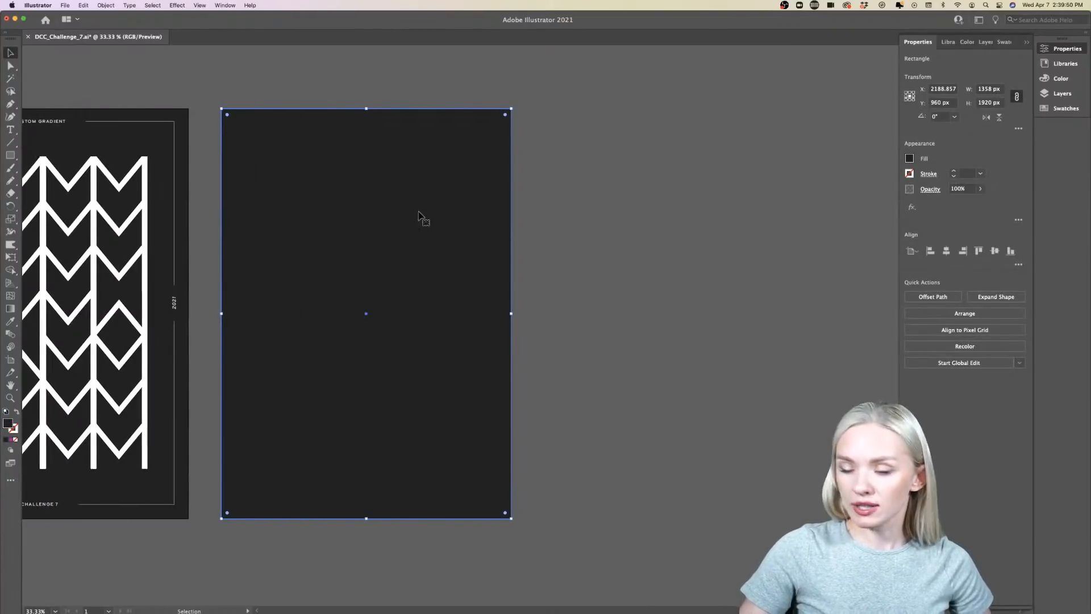
key(Delete)
- Draw a dark rectangle about 1305 x 1920 px to the right of the poster, matching its height
click(11, 154)
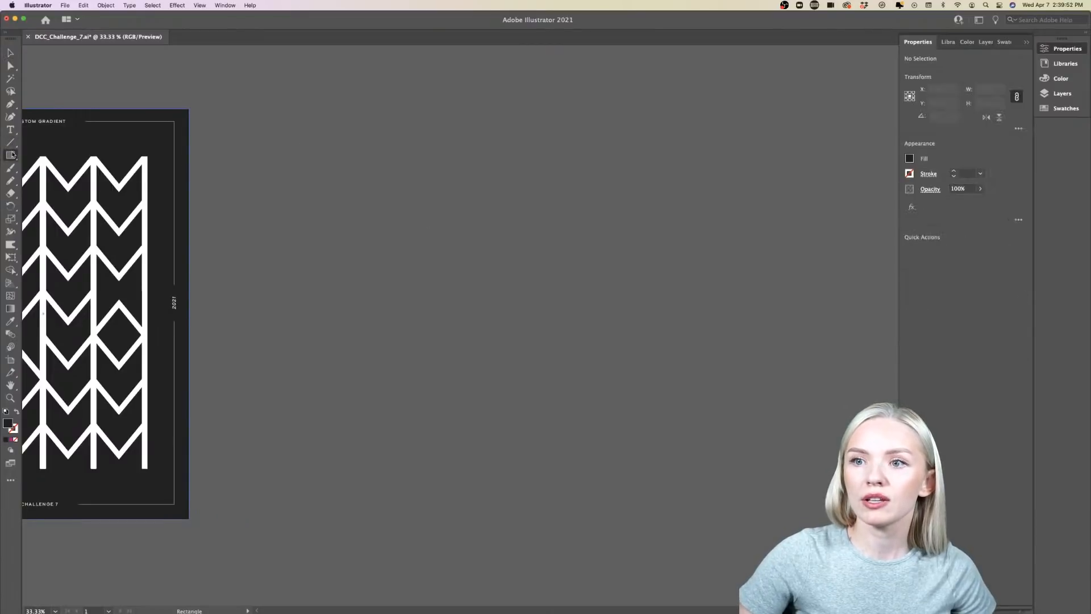
drag(237, 110, 516, 519)
scroll(410, 472, right, 5)
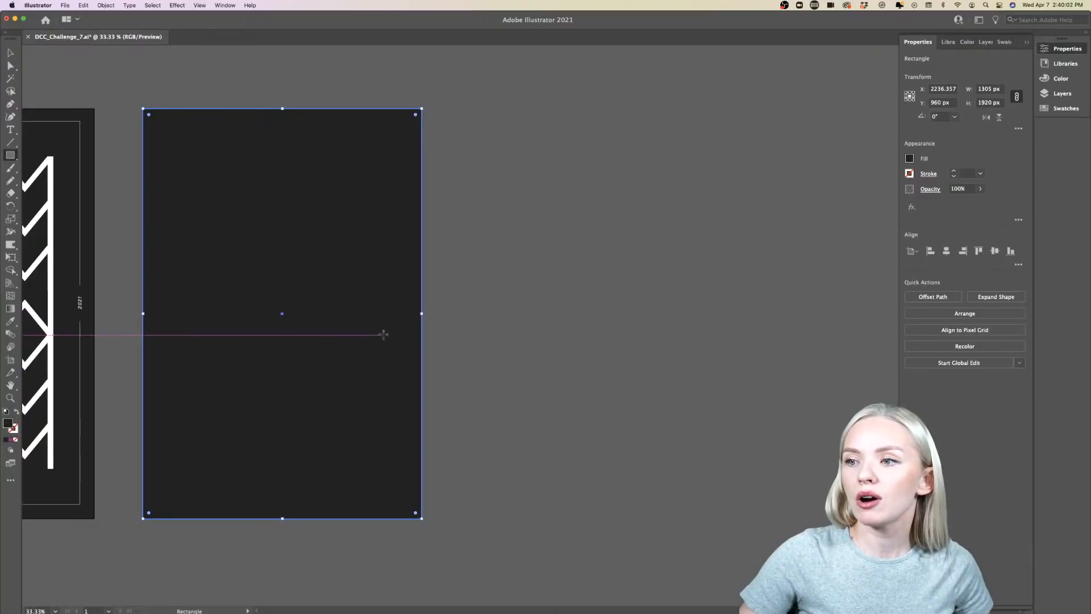
drag(421, 312, 422, 317)
key(ctrl+z)
scroll(154, 256, up, 2)
scroll(154, 256, up, 1)
scroll(155, 257, down, 2)
scroll(155, 257, left, 3)
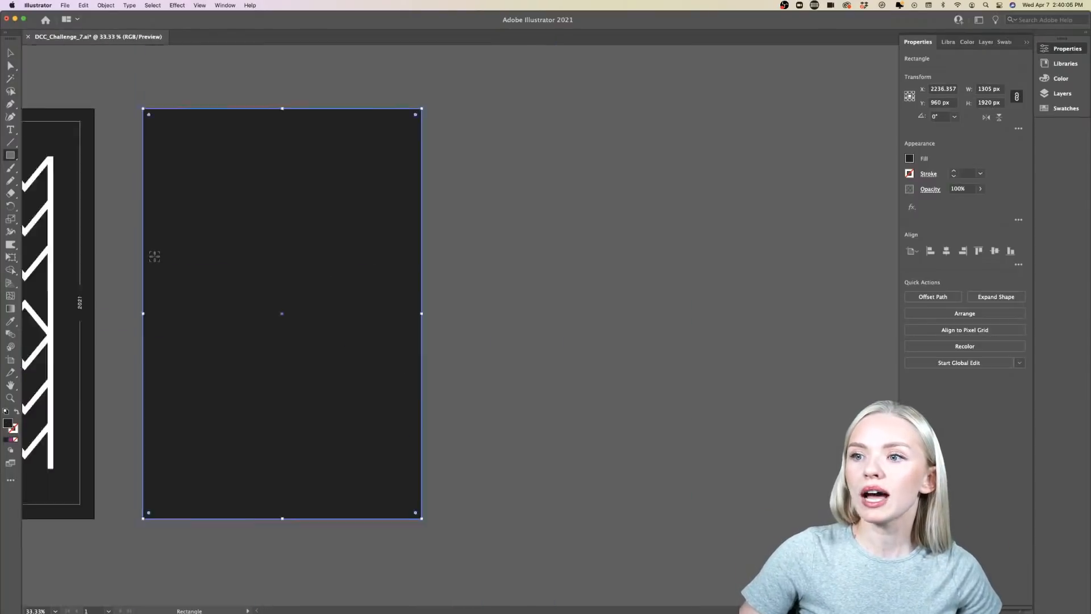
scroll(154, 256, up, 2)
scroll(155, 256, down, 2)
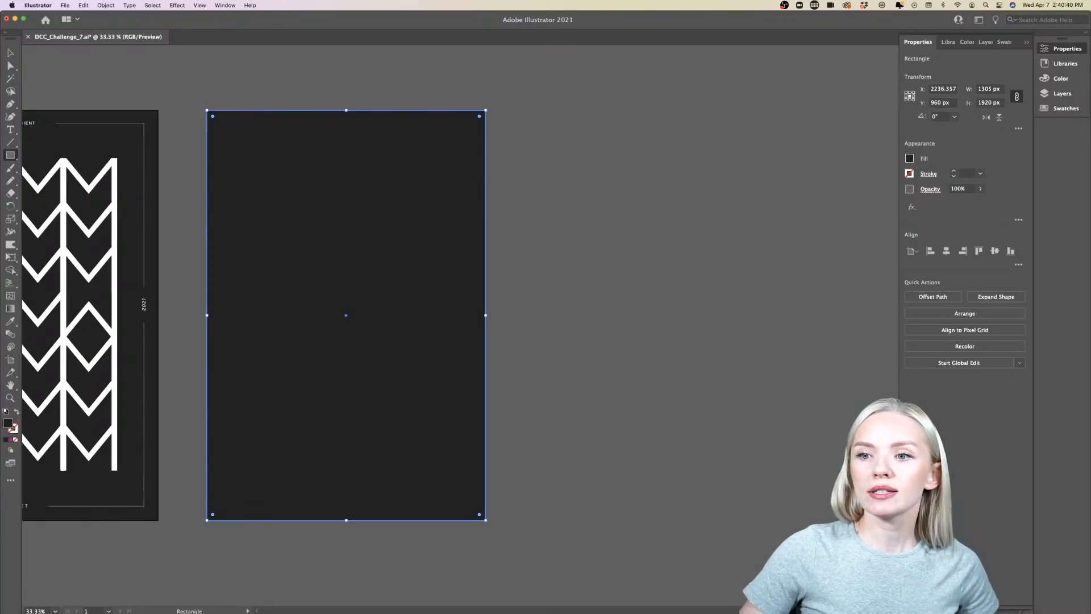
- Turn the new rectangle into a gradient mesh by adding Mesh tool points in its upper-left, lower-right and lower-middle areas
click(11, 296)
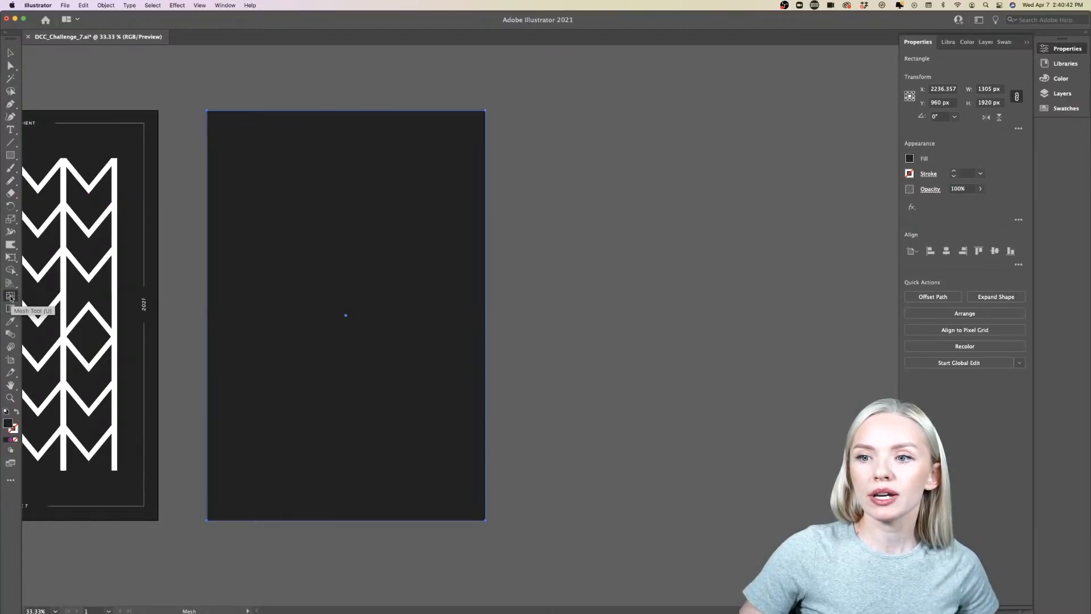
click(10, 297)
click(265, 190)
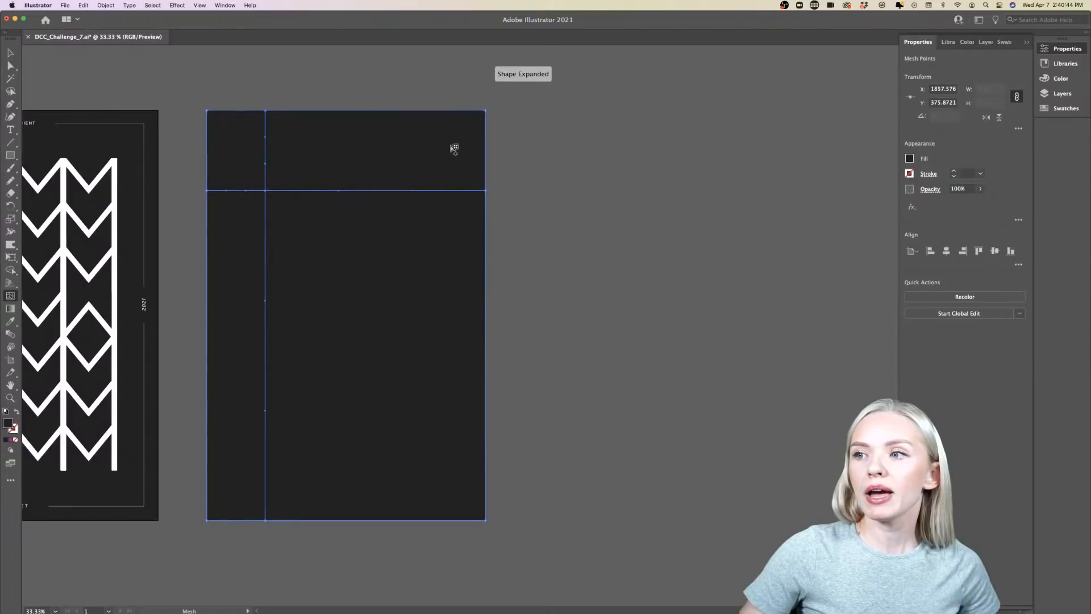
click(425, 349)
click(332, 427)
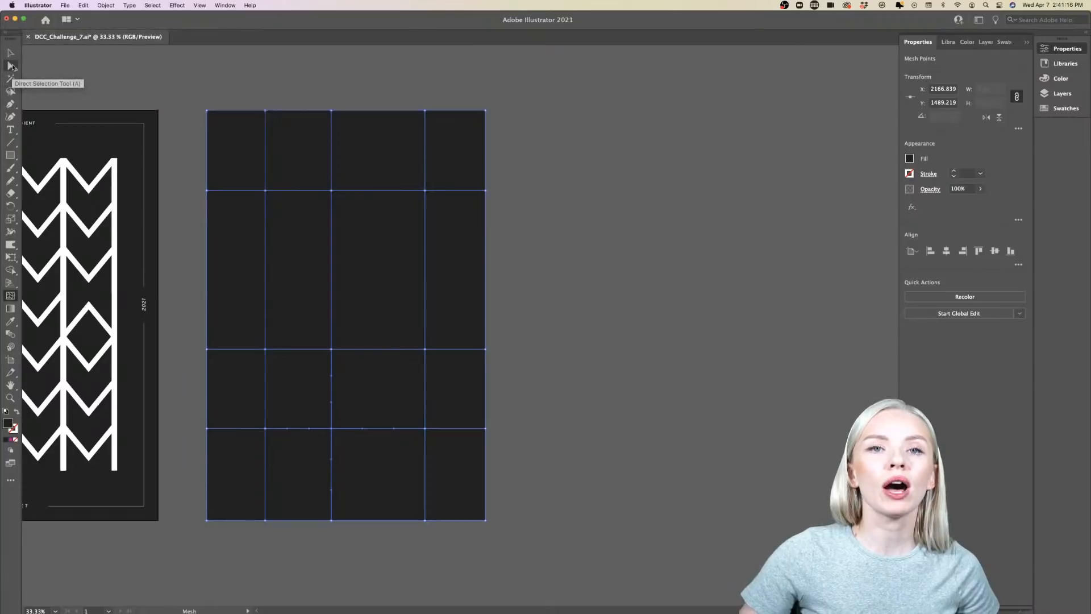
- Color the upper-left interior mesh point red, ff0000
click(10, 68)
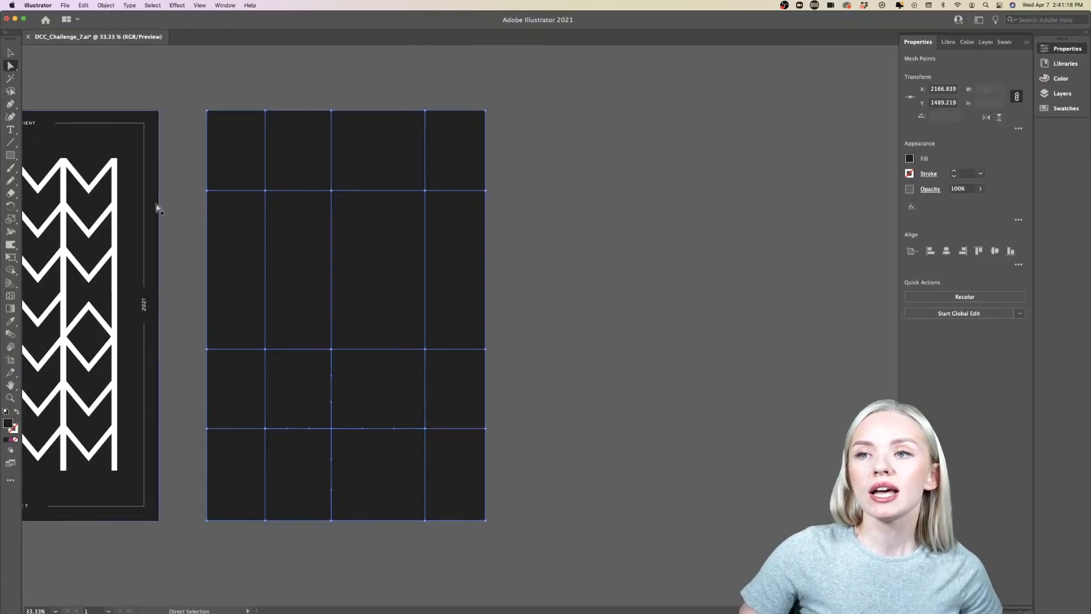
click(265, 191)
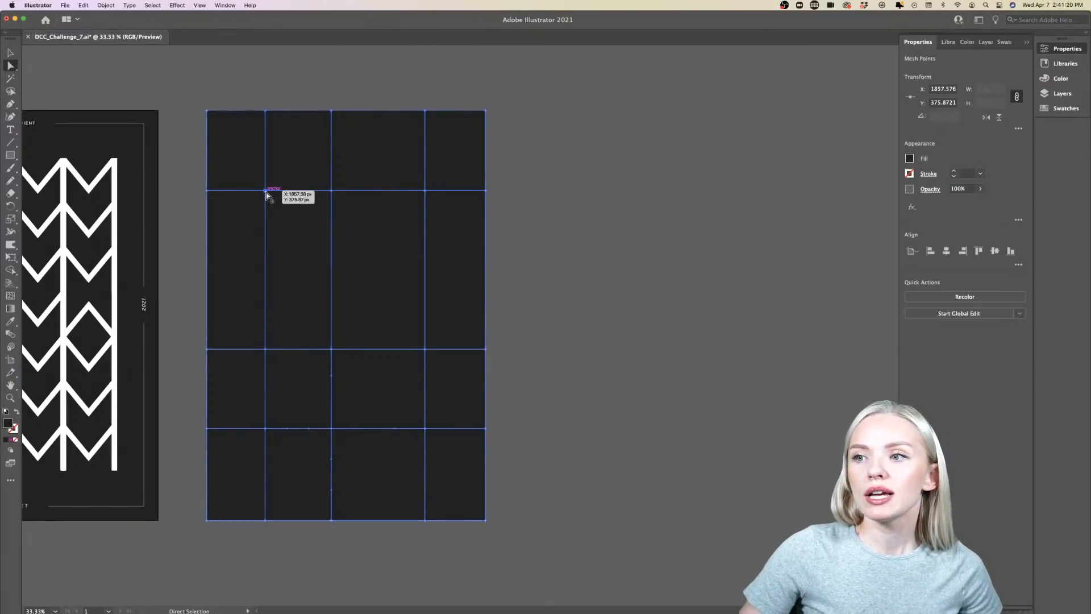
double_click(11, 425)
text(ff0000)
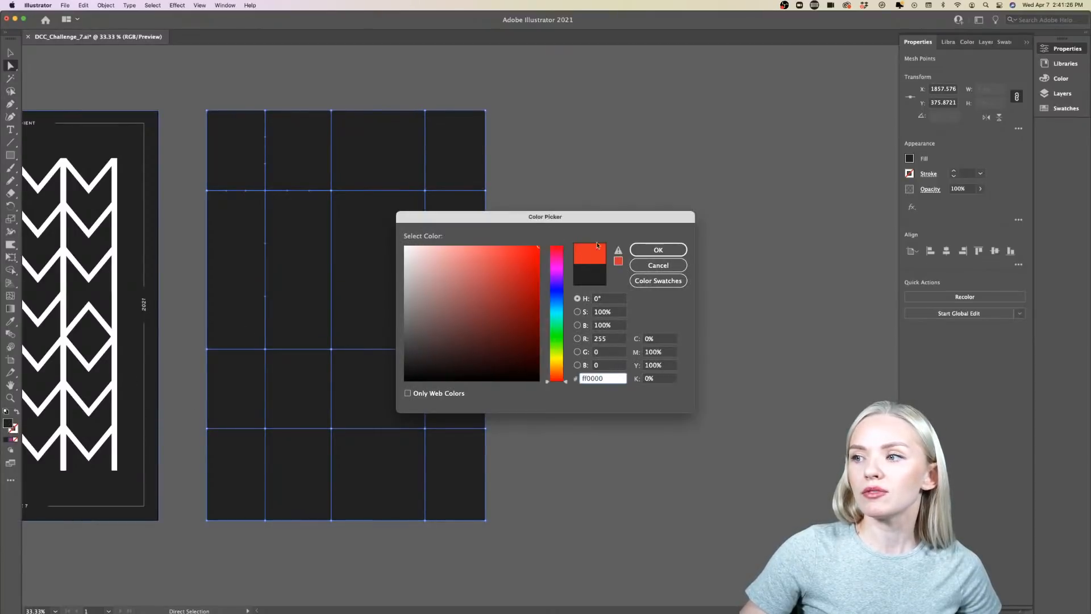
click(637, 252)
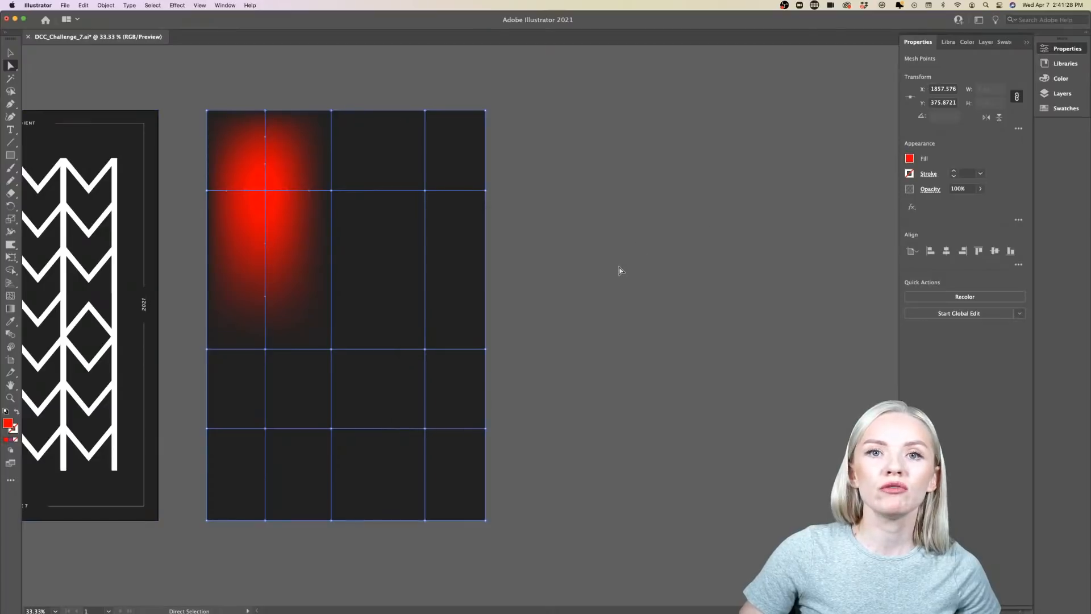
- Color the four interior mesh points in the rectangle's center-right area purple, #753096, from the Inspiration library
click(947, 42)
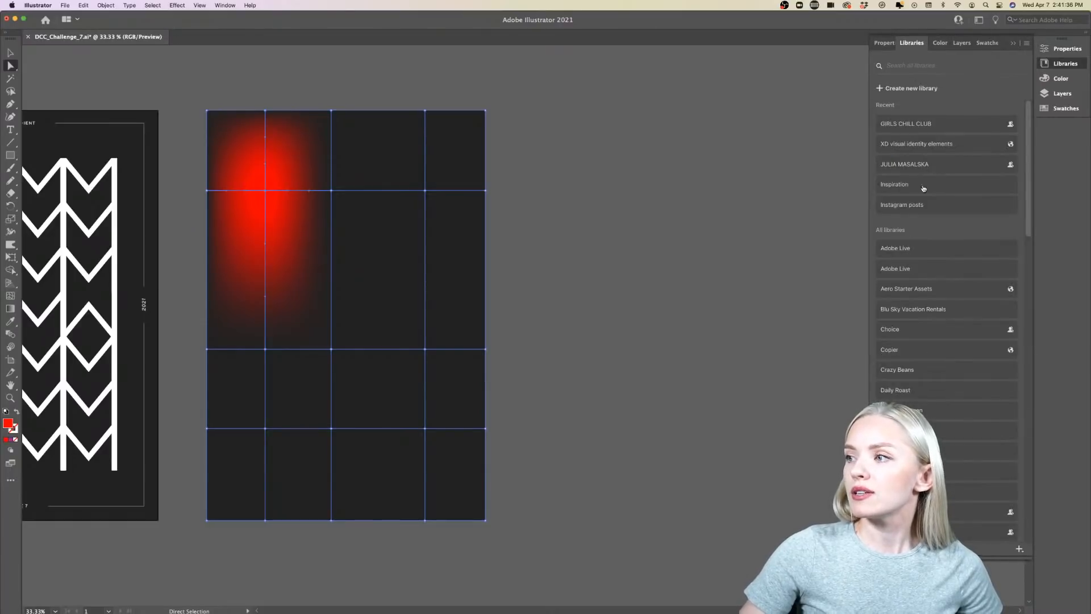
click(897, 190)
scroll(950, 304, down, 3)
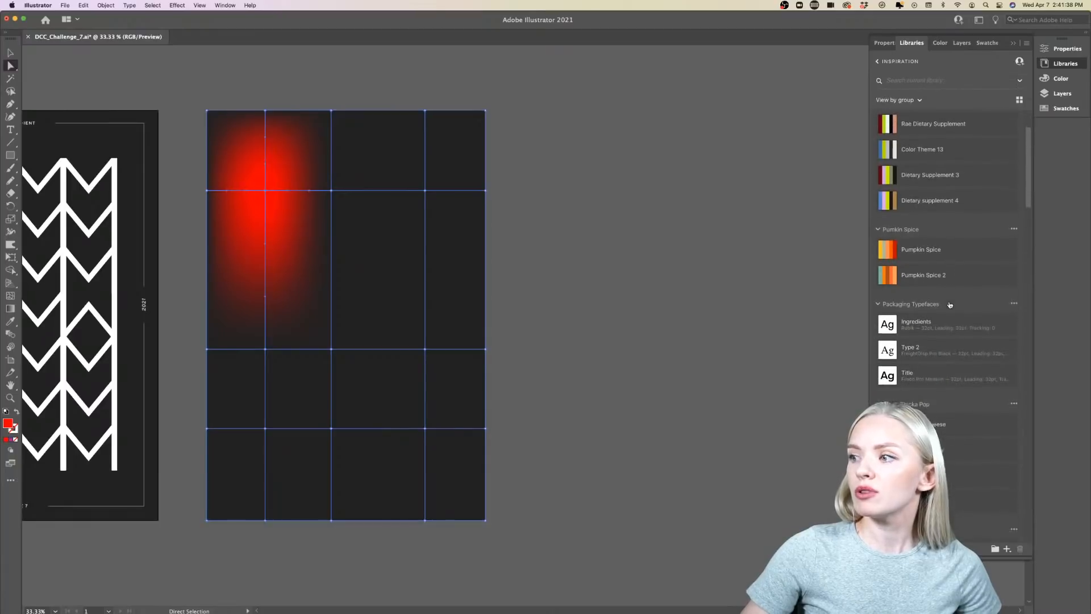
scroll(950, 304, down, 10)
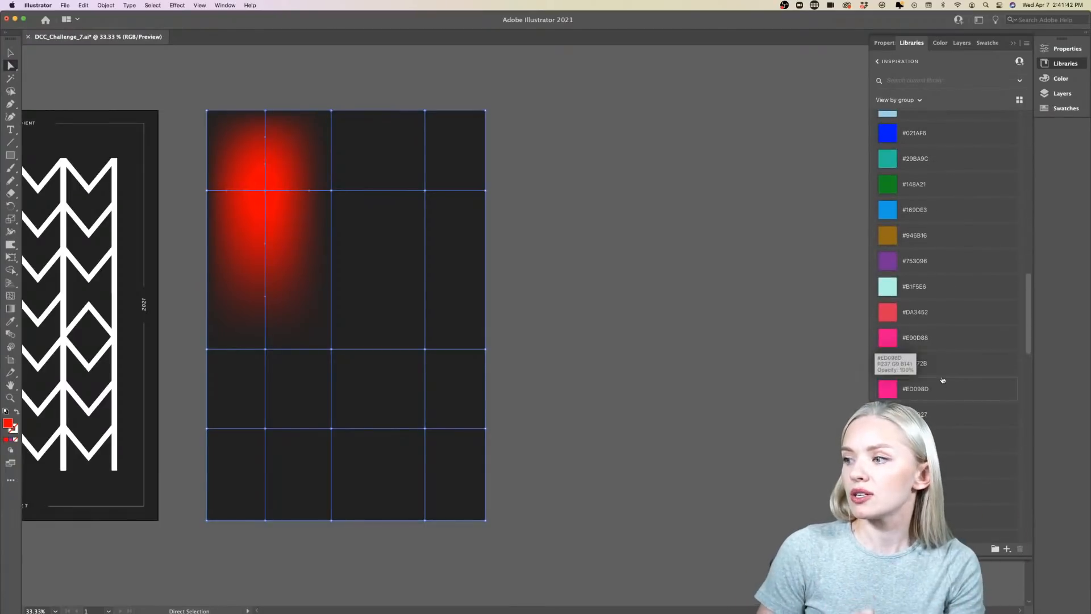
click(331, 191)
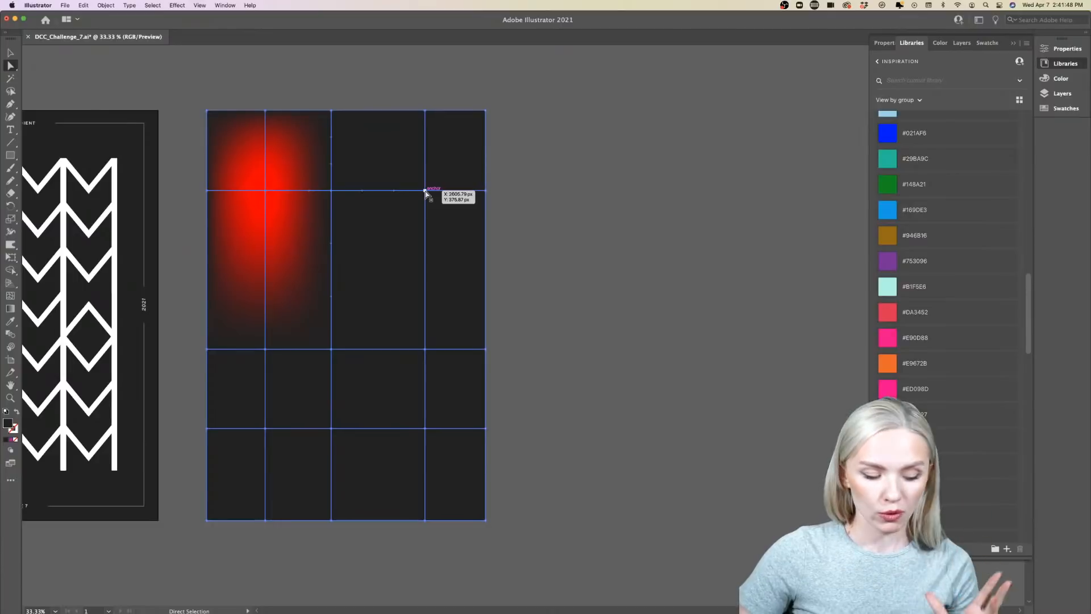
click(425, 191)
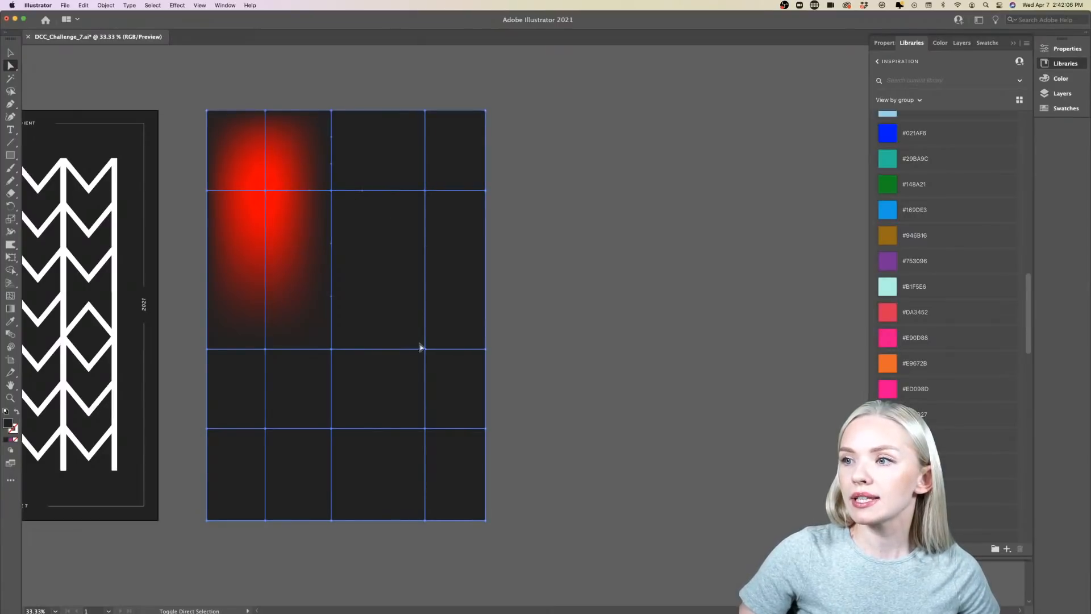
shift+click(331, 350)
click(885, 266)
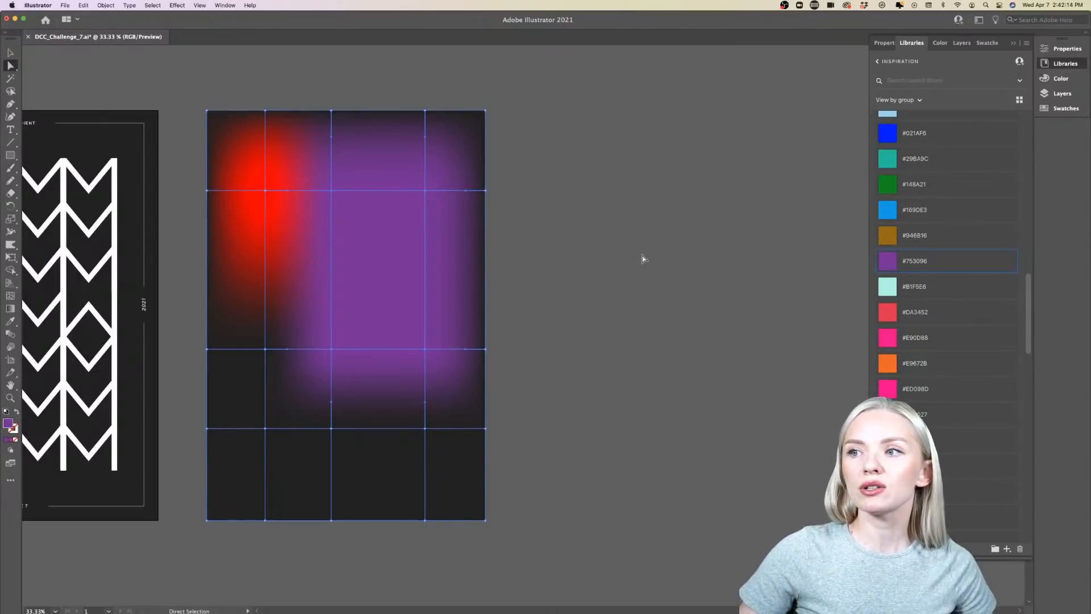
- Color the mesh points along the top edge orange, #E9672B, and those along the bottom edge, except the lower-right corner, pink
drag(512, 100, 195, 118)
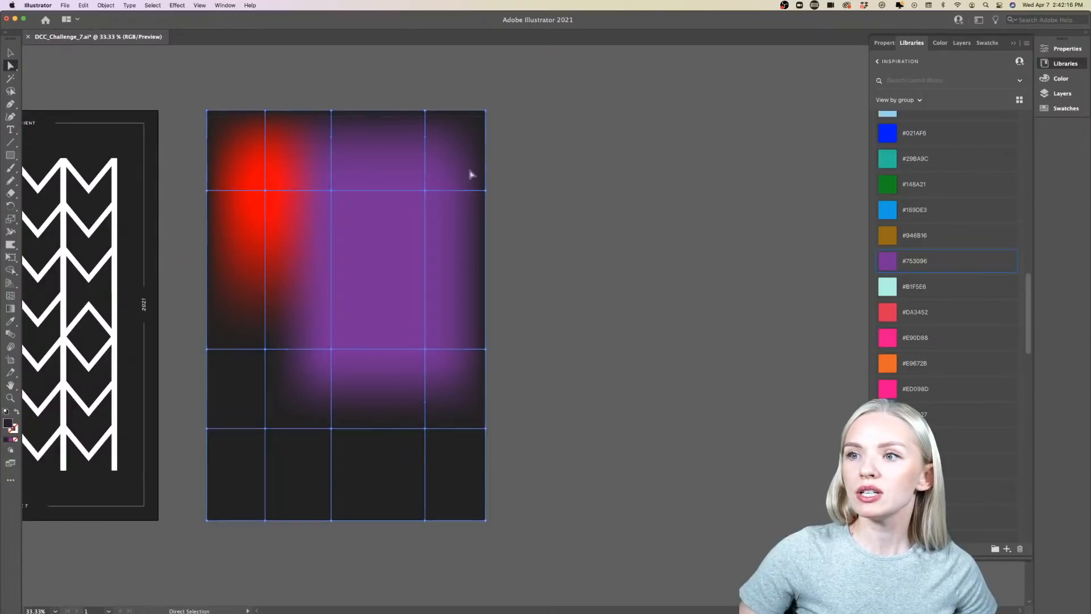
click(884, 369)
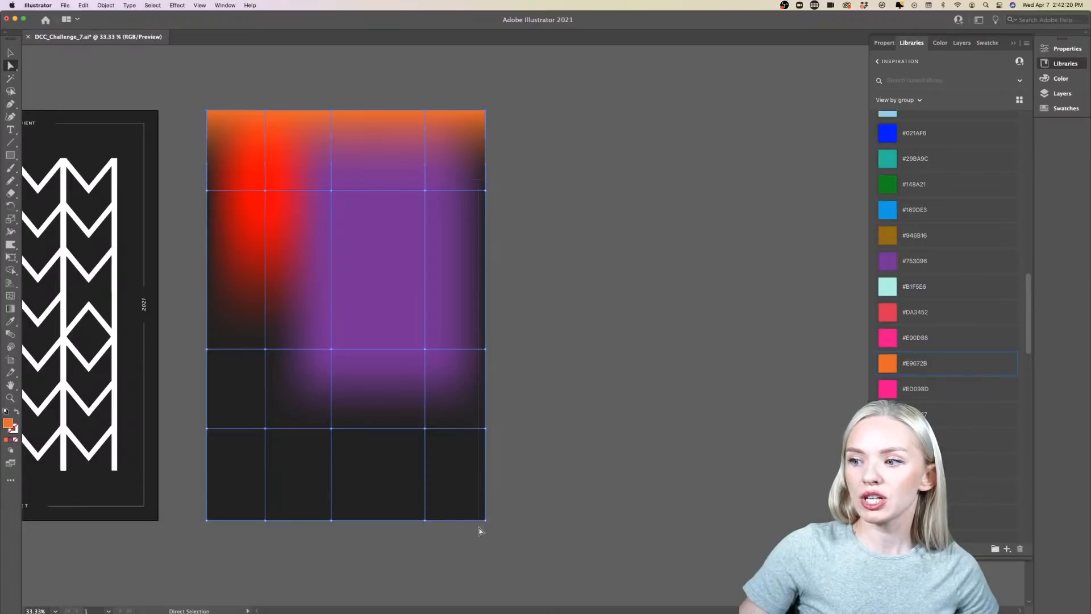
scroll(387, 525, left, 2)
scroll(386, 526, down, 1)
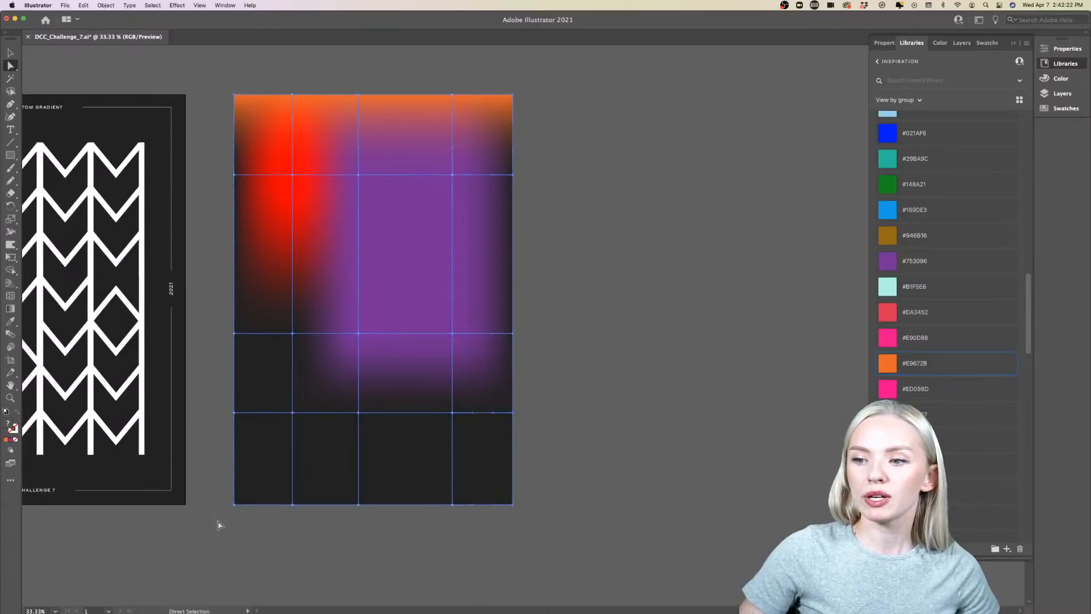
drag(467, 503, 458, 537)
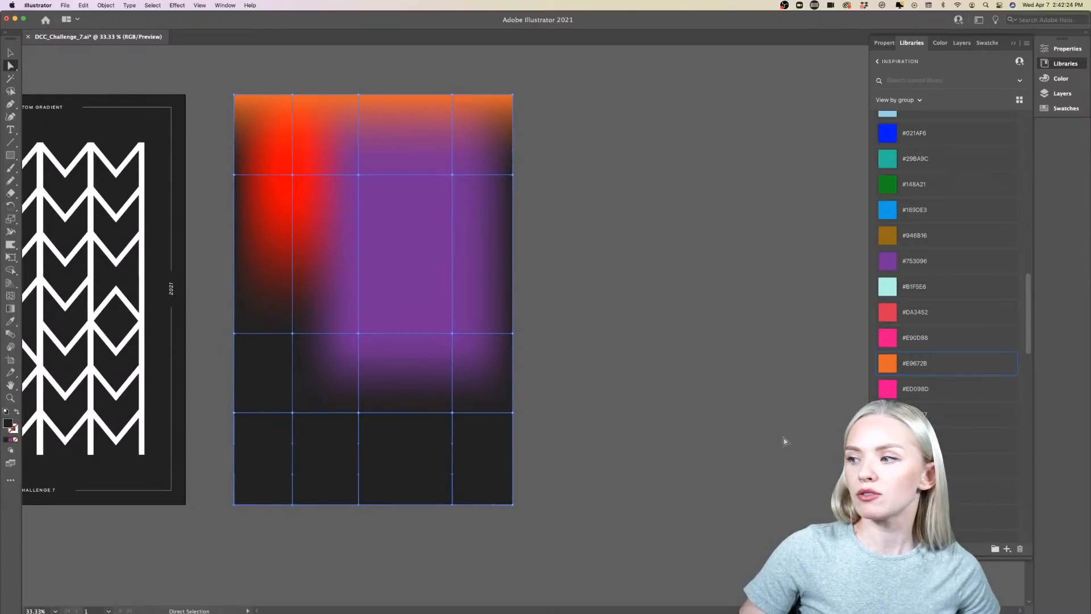
click(909, 465)
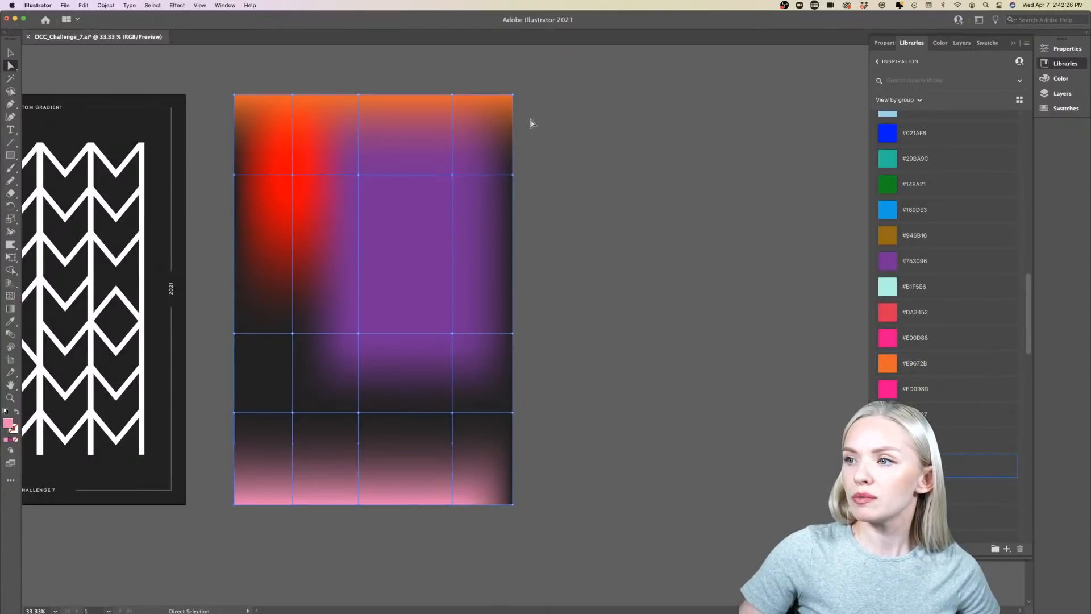
- Color the right edge's mesh points below the top corner orange, and the left edge's points between the corners yellow
drag(500, 483, 501, 519)
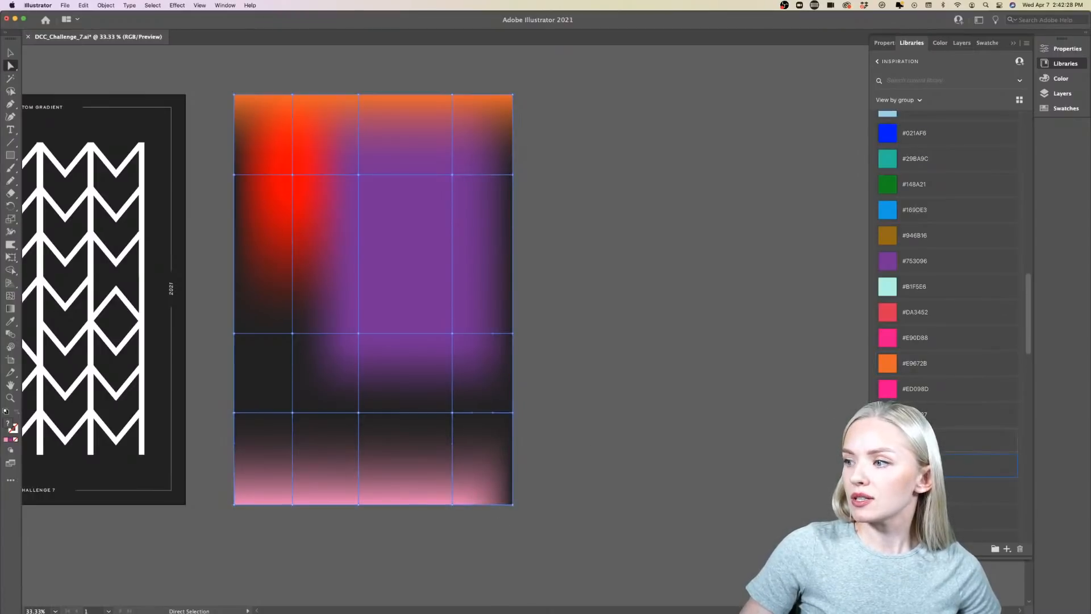
click(965, 440)
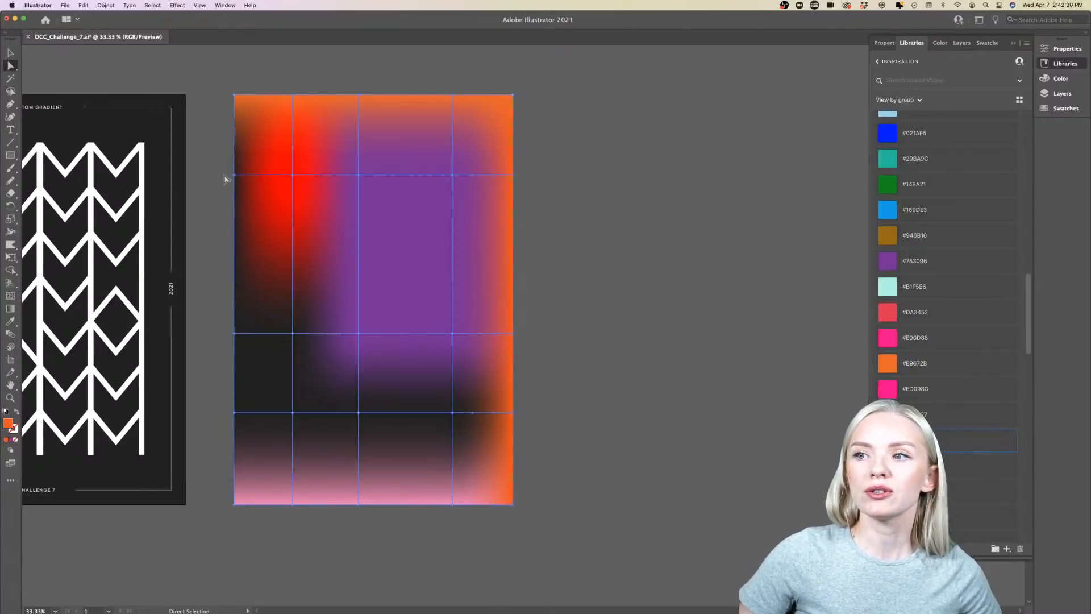
click(246, 448)
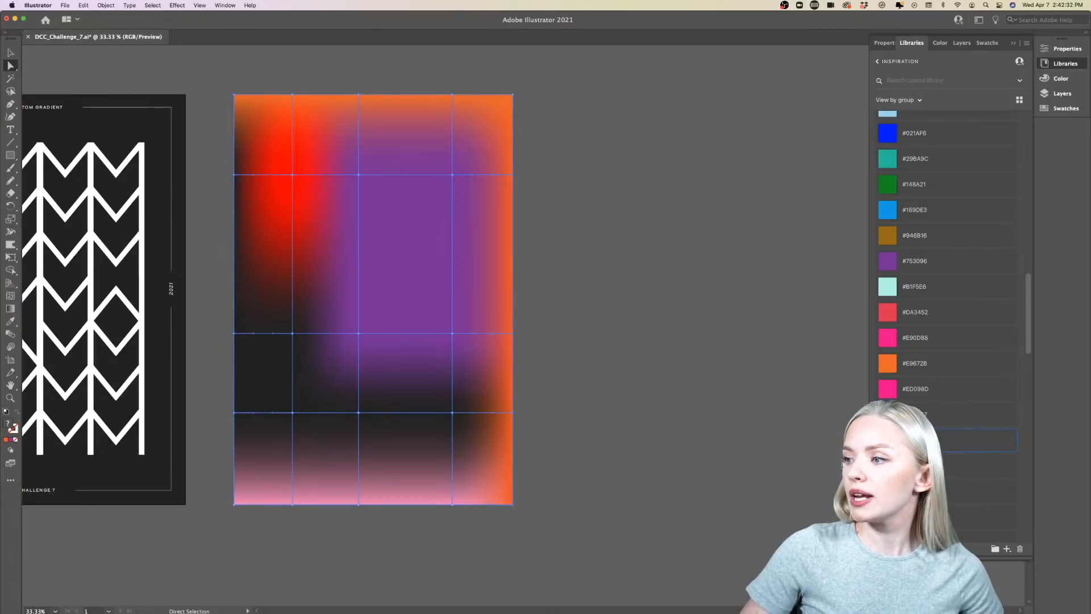
click(898, 517)
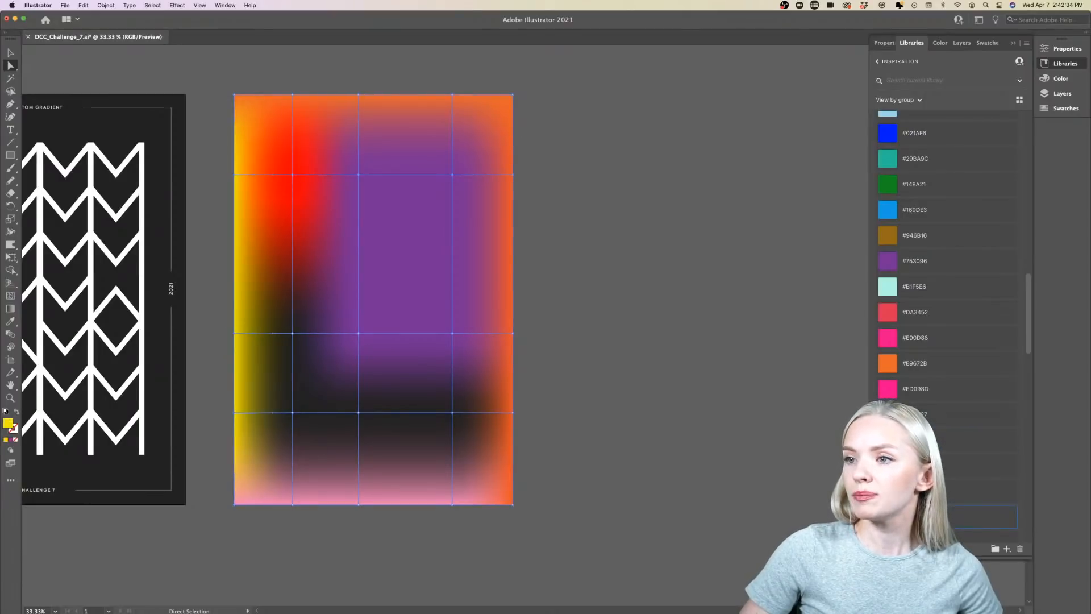
- Color the remaining dark interior mesh points along the lower left and bottom row coral red, #DA3452, from the Inspiration library
click(292, 333)
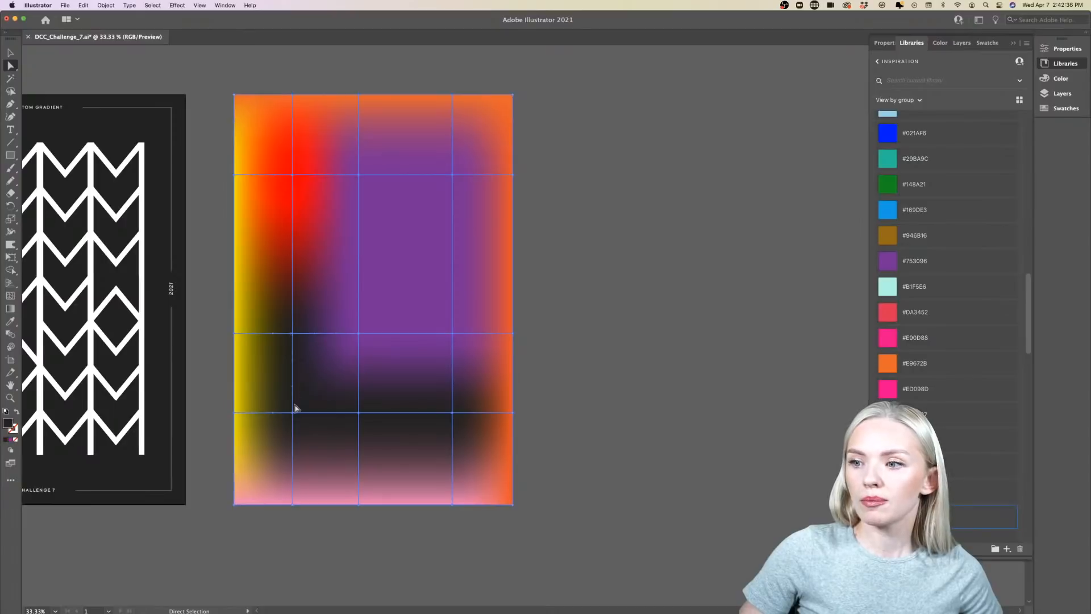
shift+click(292, 413)
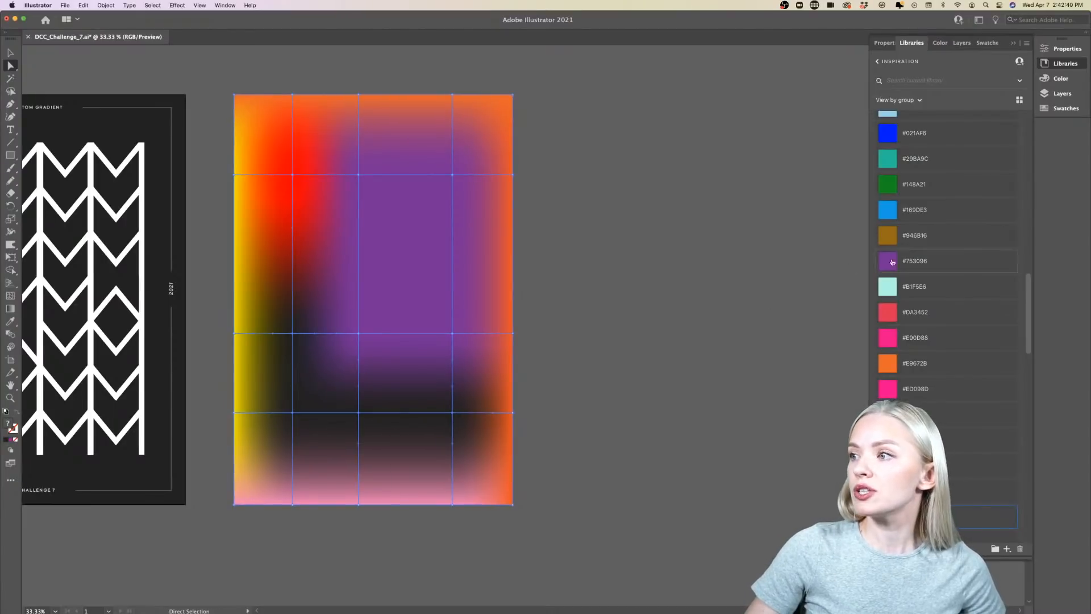
click(885, 312)
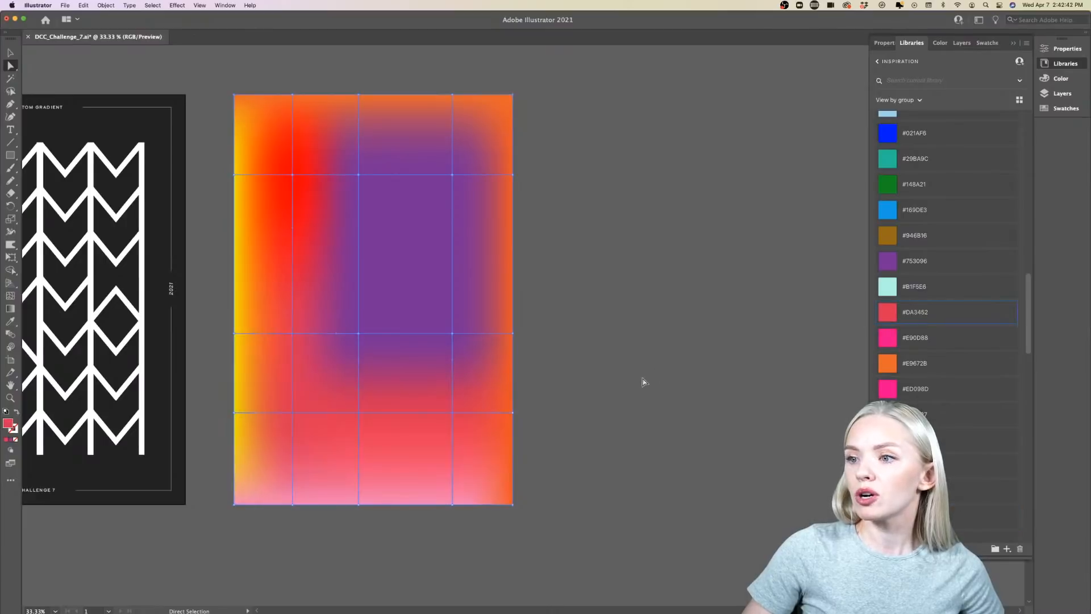
click(602, 387)
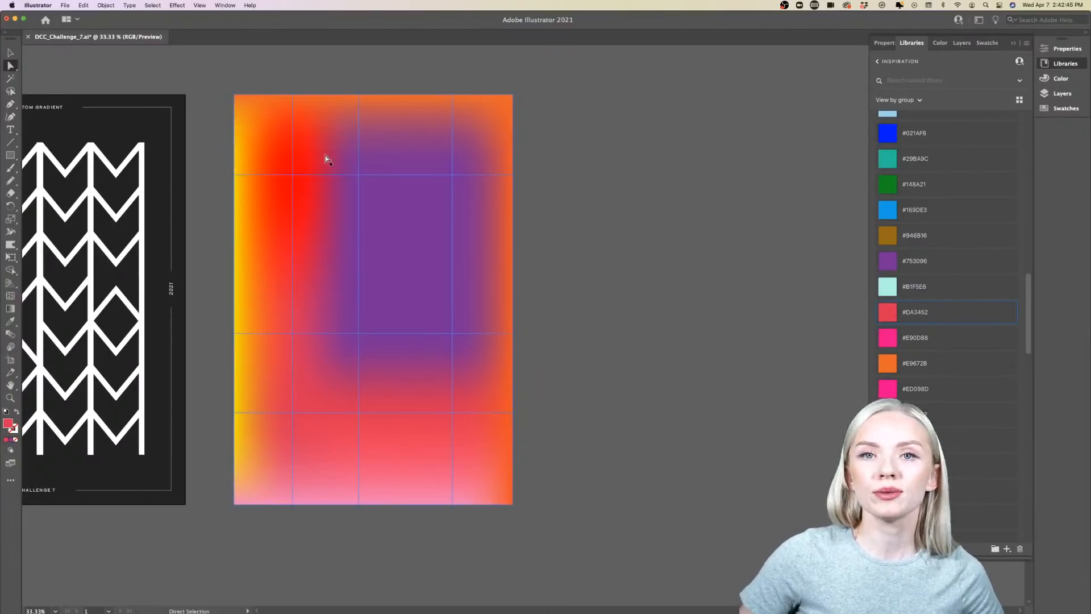
- Reshape the upper mesh by moving the two upper purple points, the red point and the left interior point below it off the grid
scroll(530, 394, left, 2)
scroll(531, 393, up, 2)
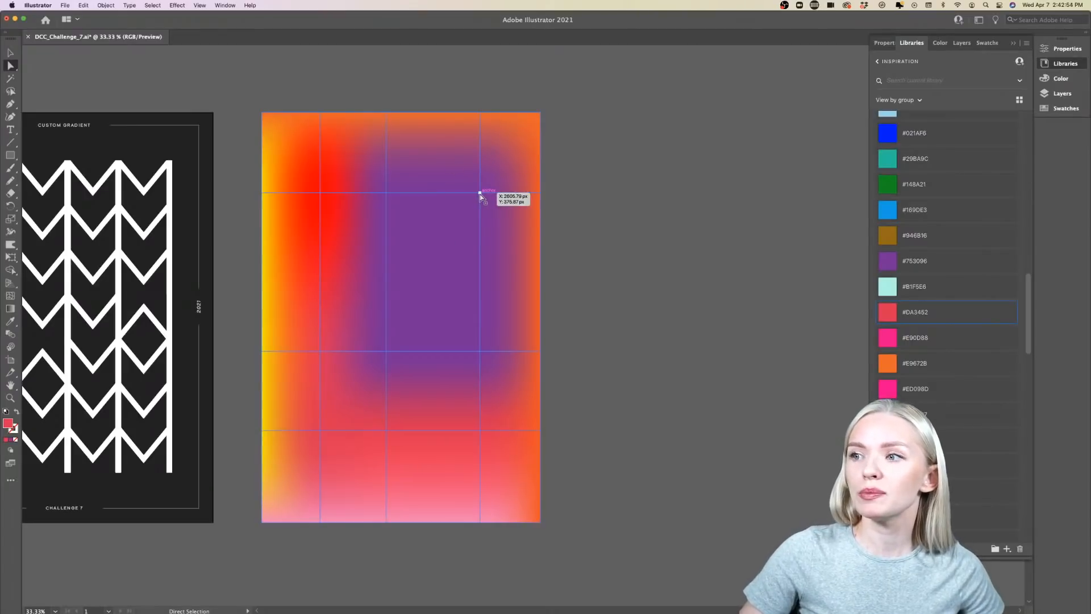
drag(481, 194, 492, 175)
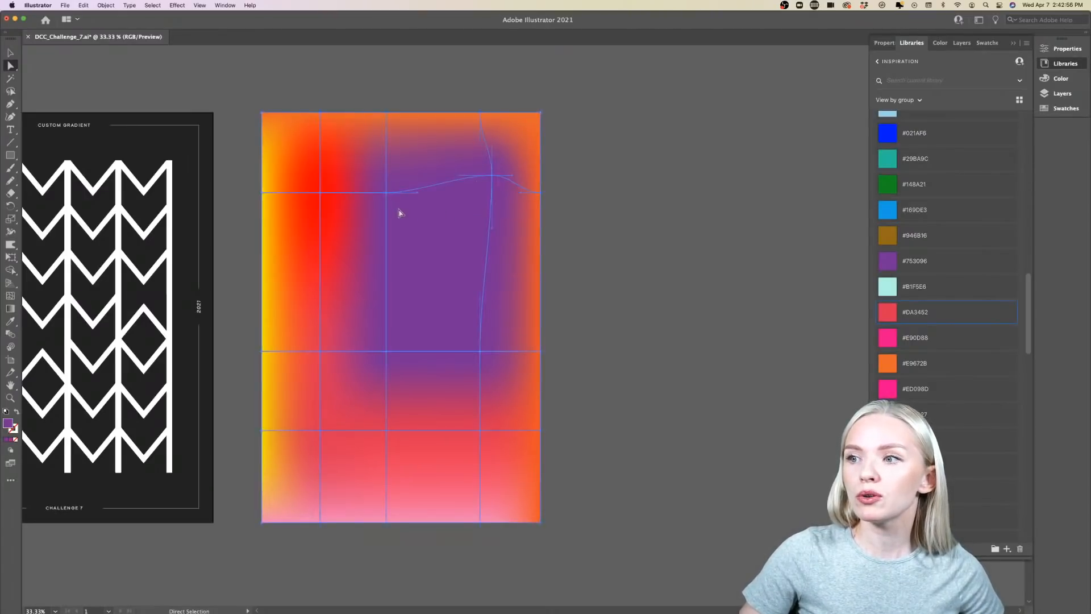
drag(388, 193, 431, 231)
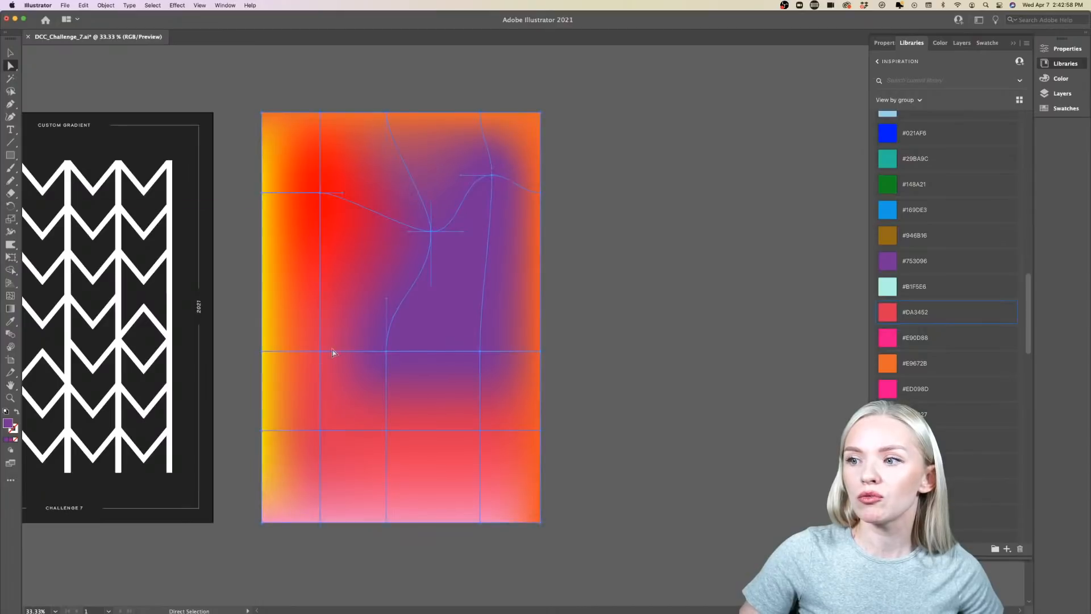
drag(320, 354, 300, 306)
drag(322, 195, 352, 195)
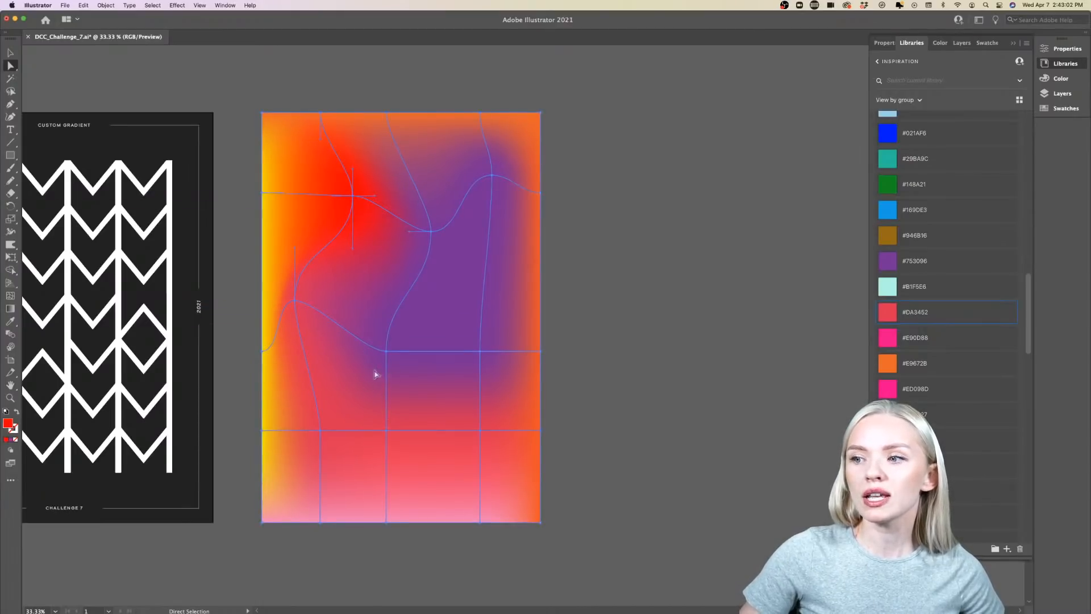
- Reposition the three lower coral mesh points and the two lower purple points to form a wavy, organic gradient
drag(320, 430, 323, 385)
drag(386, 432, 361, 460)
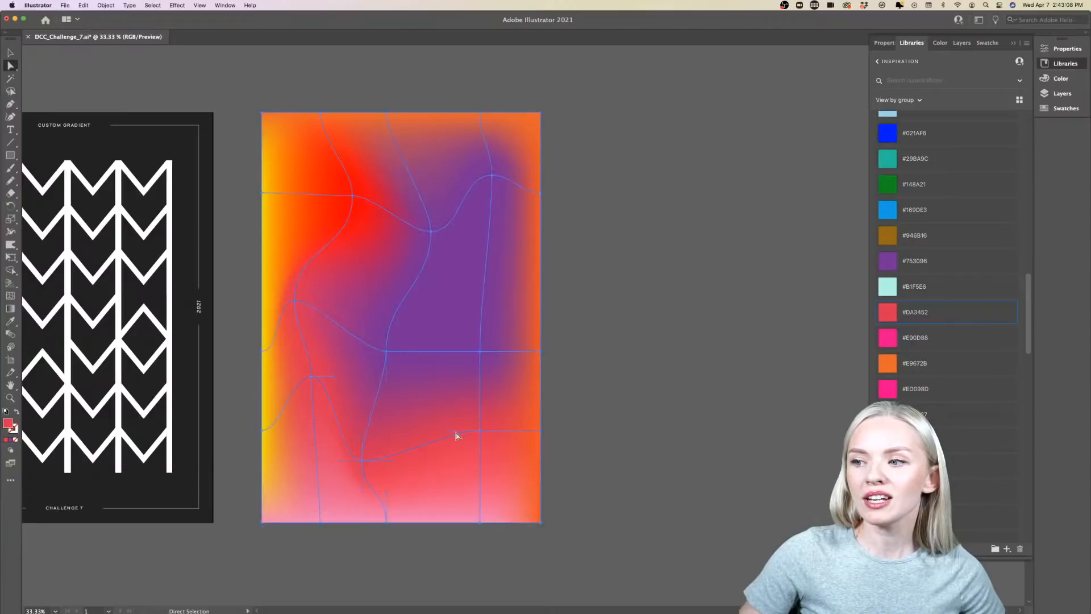
drag(480, 431, 430, 407)
drag(389, 354, 378, 301)
drag(480, 353, 500, 351)
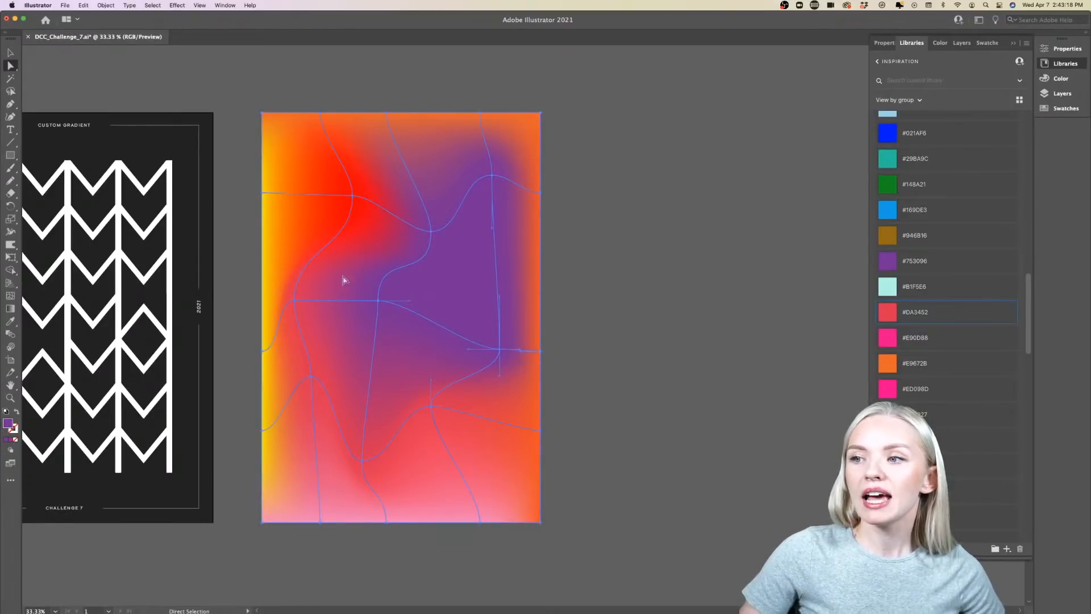
- Angle and lengthen the direction handles of the two lower purple mesh points to curve the purple area's edges
scroll(509, 309, up, 2)
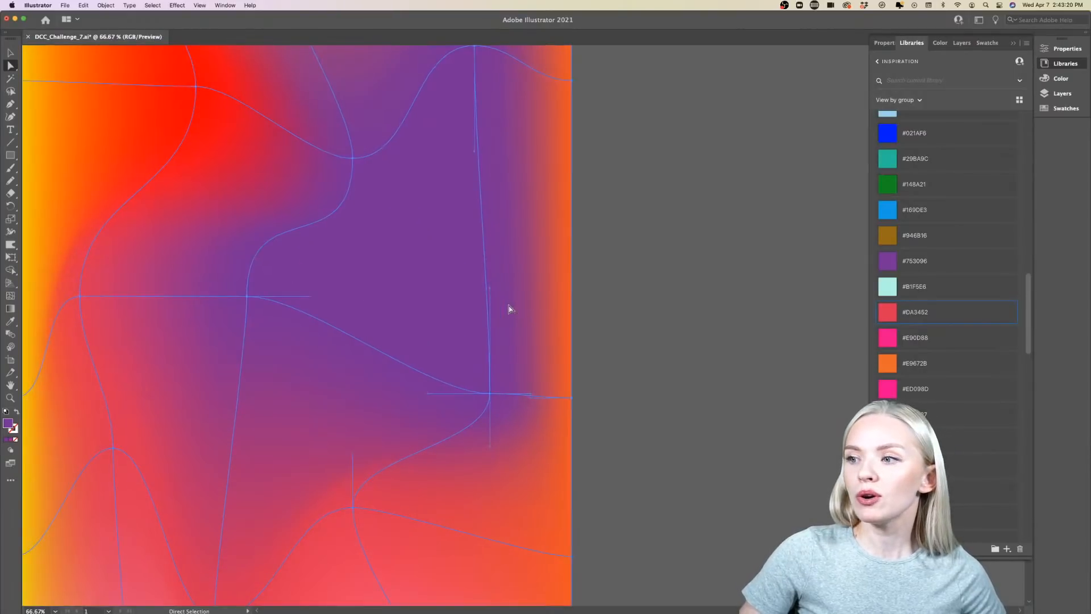
drag(492, 288, 537, 310)
drag(312, 296, 379, 225)
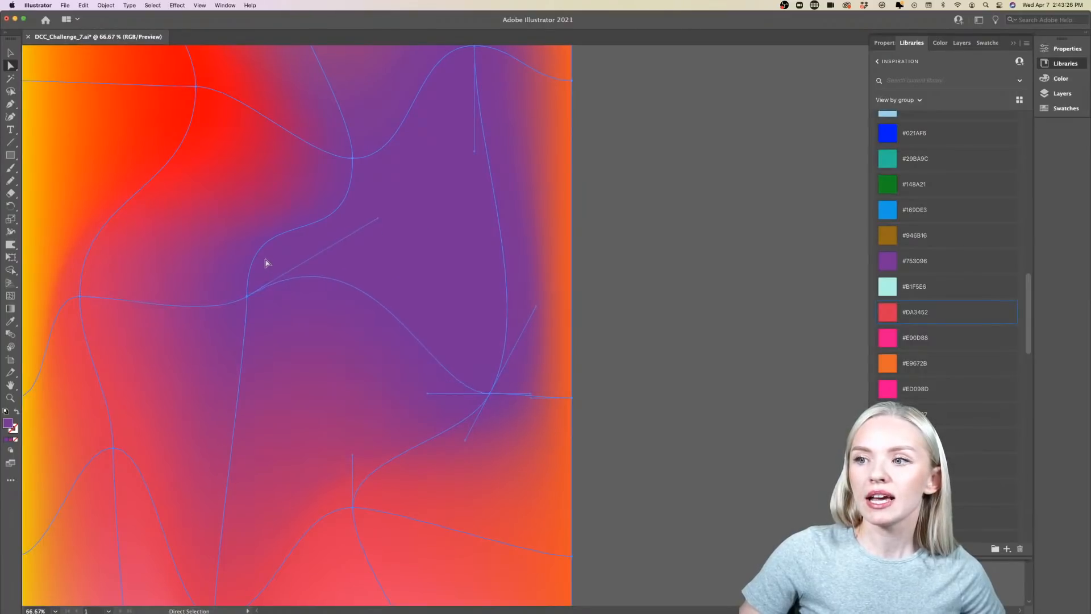
drag(243, 300, 187, 192)
drag(275, 345, 303, 462)
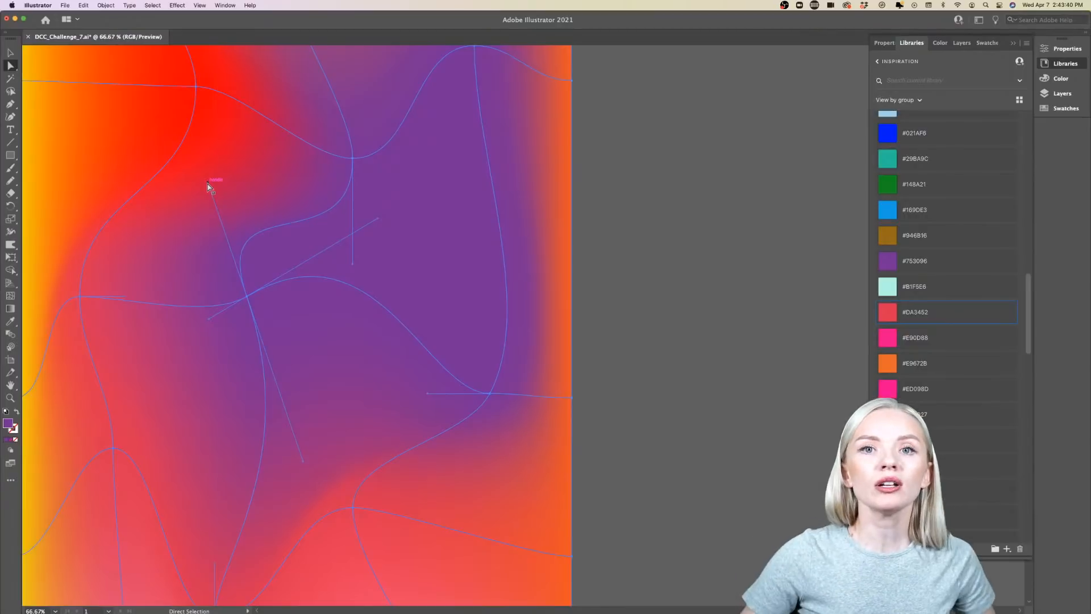
mouse_move(209, 182)
mouse_down()
mouse_move(199, 98)
mouse_move(212, 177)
mouse_up()
- Try moving the lowest interior mesh point across its neighboring mesh line toward the rectangle's left edge, and undo the move
scroll(274, 244, down, 5)
scroll(273, 244, left, 4)
drag(288, 529, 167, 513)
scroll(170, 528, down, 2)
scroll(170, 528, left, 1)
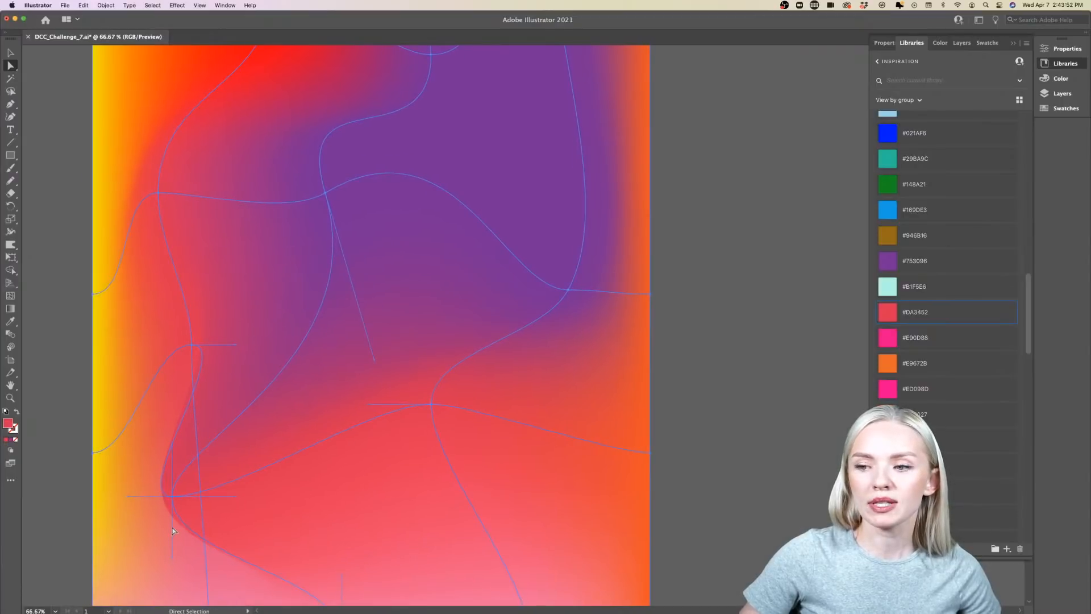
click(56, 514)
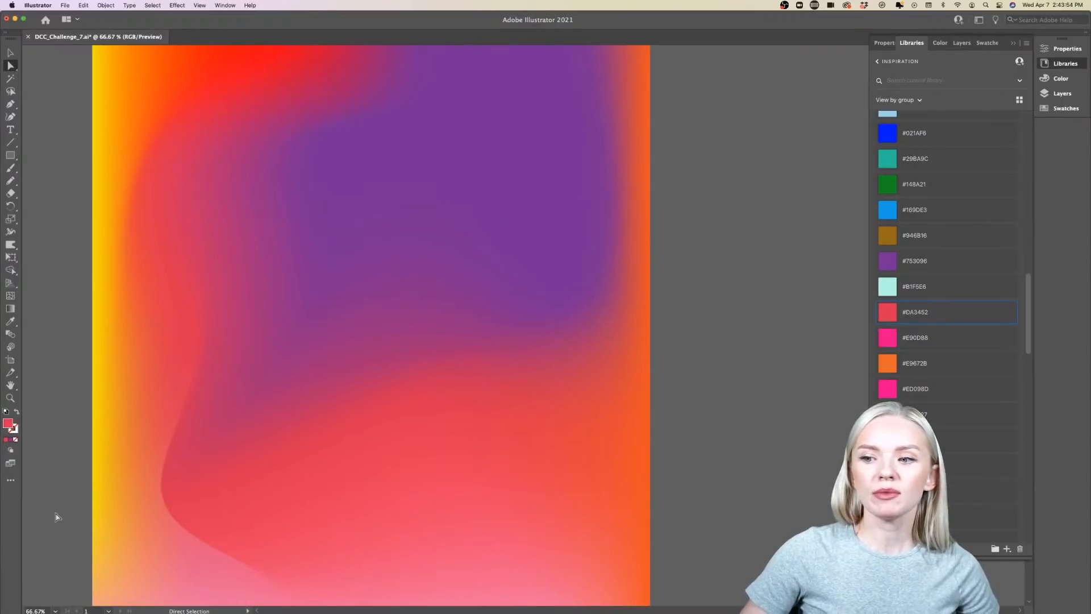
key(super+z)
scroll(79, 510, down, 2)
click(726, 409)
scroll(726, 409, down, 1)
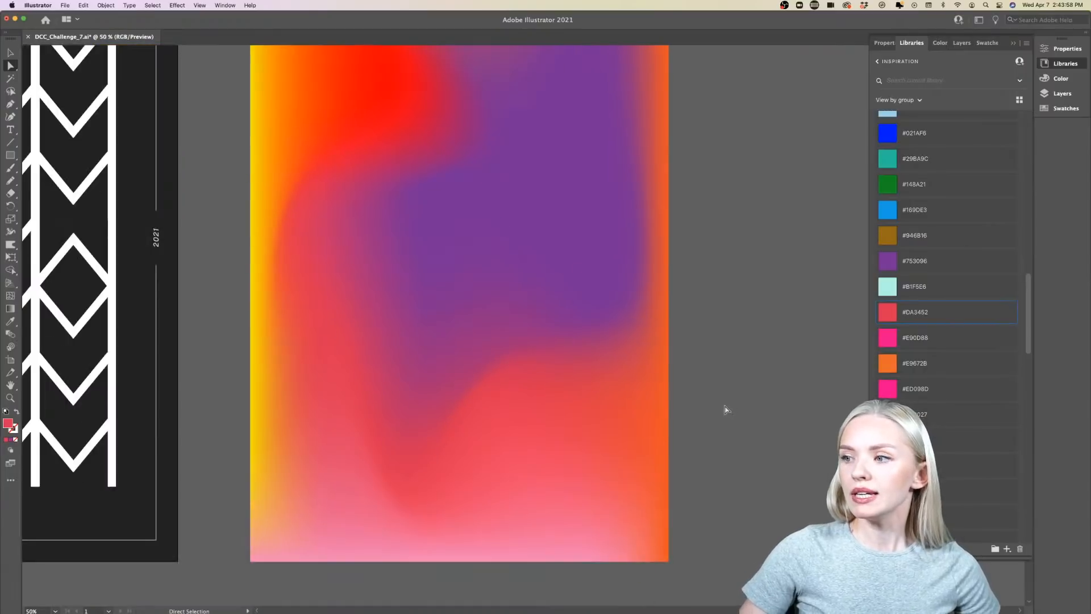
- Draw a portrait rectangle beside the finished gradient mesh, about the same size and aligned with its top edge
scroll(726, 409, down, 2)
scroll(726, 409, right, 4)
scroll(726, 409, right, 2)
scroll(726, 409, down, 1)
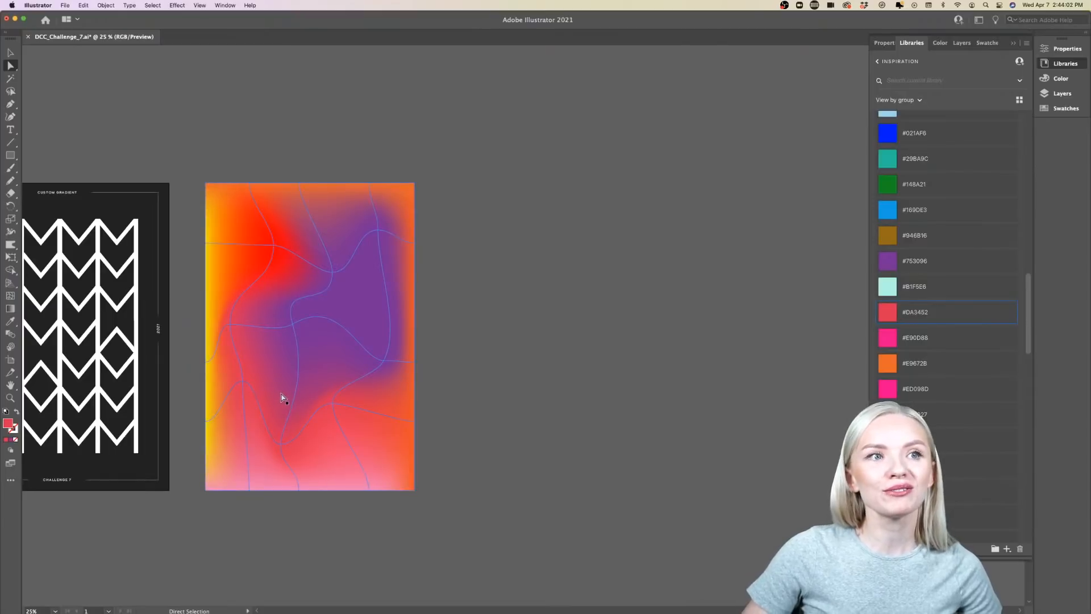
click(521, 360)
scroll(521, 360, right, 3)
scroll(512, 350, down, 2)
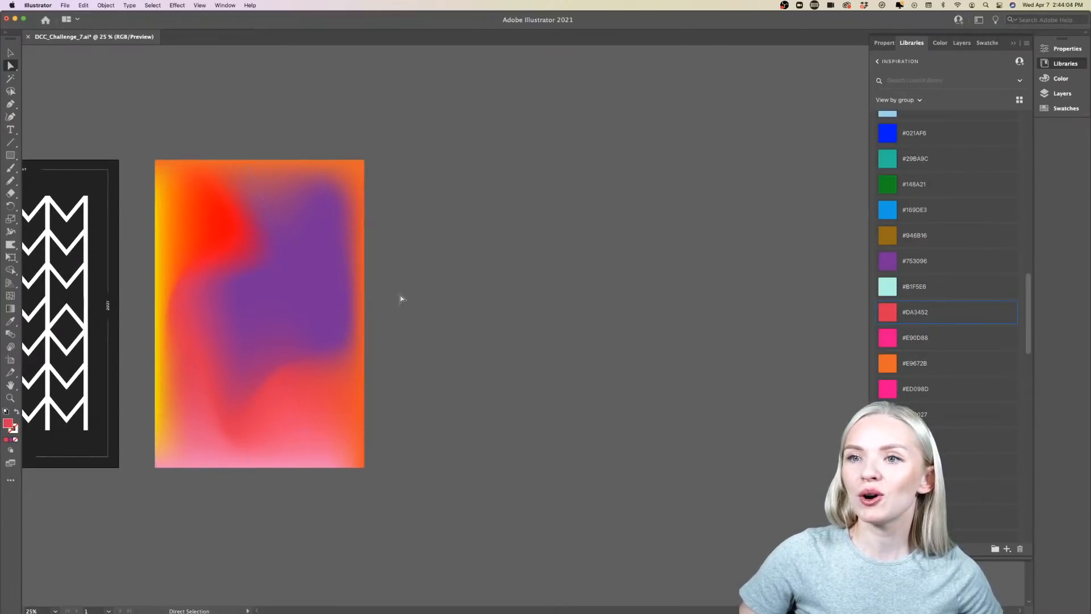
key(super+equal)
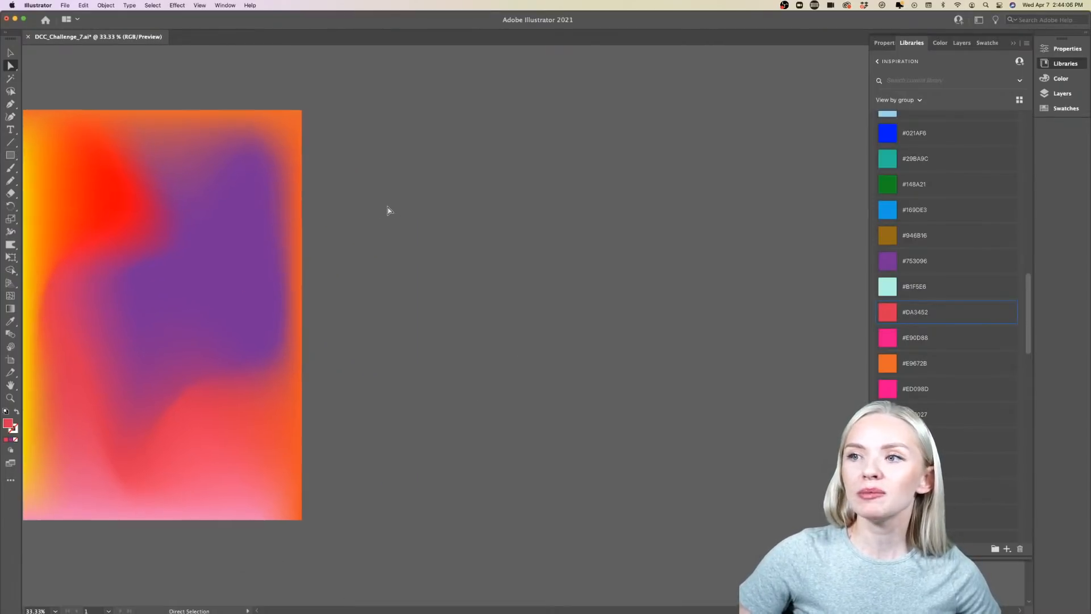
click(10, 155)
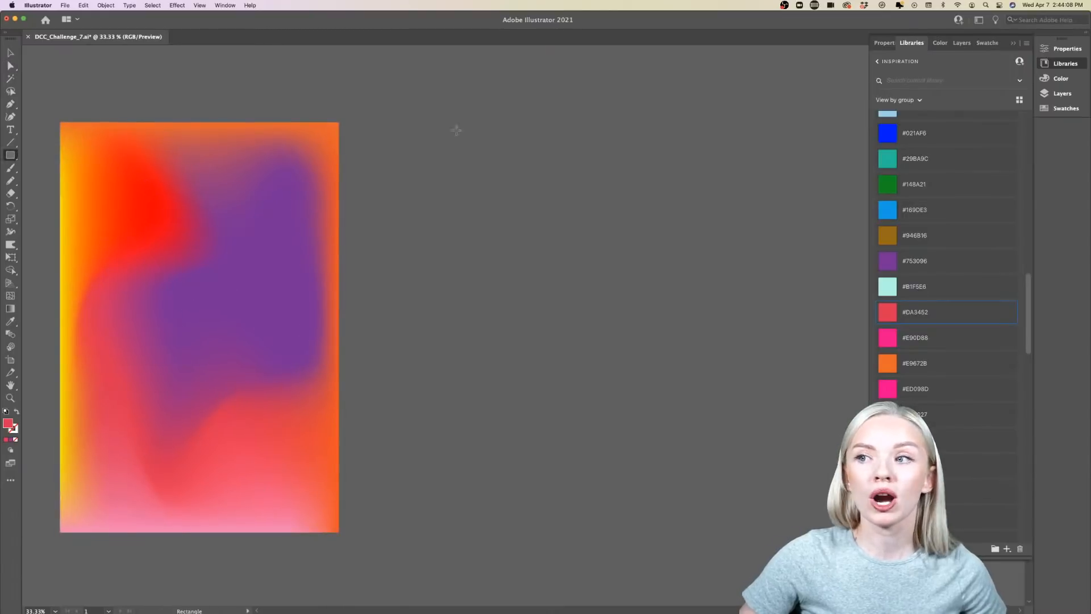
drag(387, 122, 675, 534)
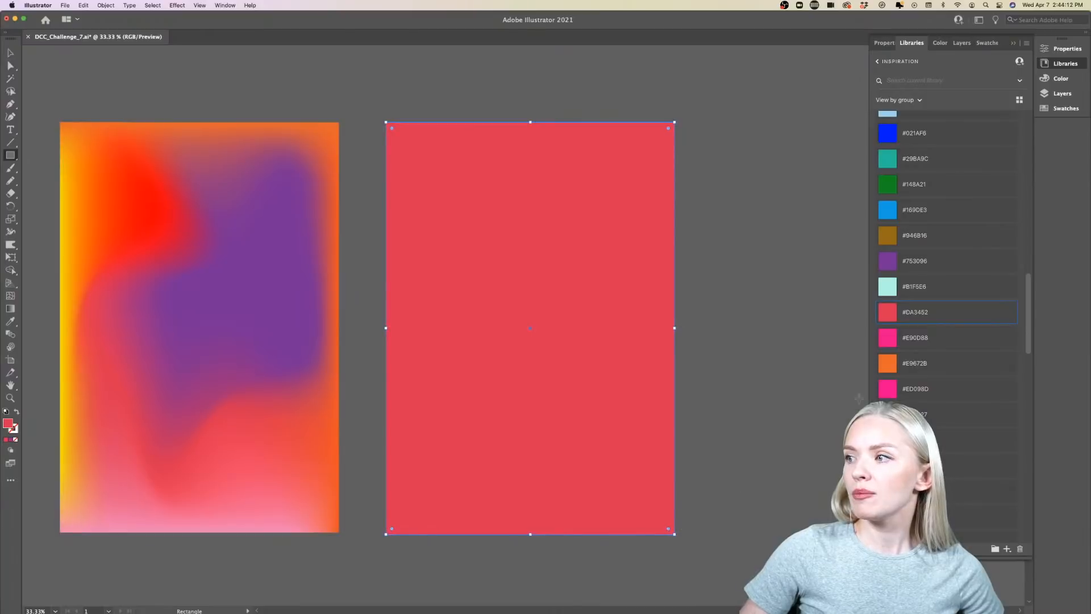
- Fill the new rectangle with brown, #aa8353, from the Dietary supplement 4 color theme in the Inspiration library
scroll(962, 429, down, 10)
scroll(962, 429, up, 5)
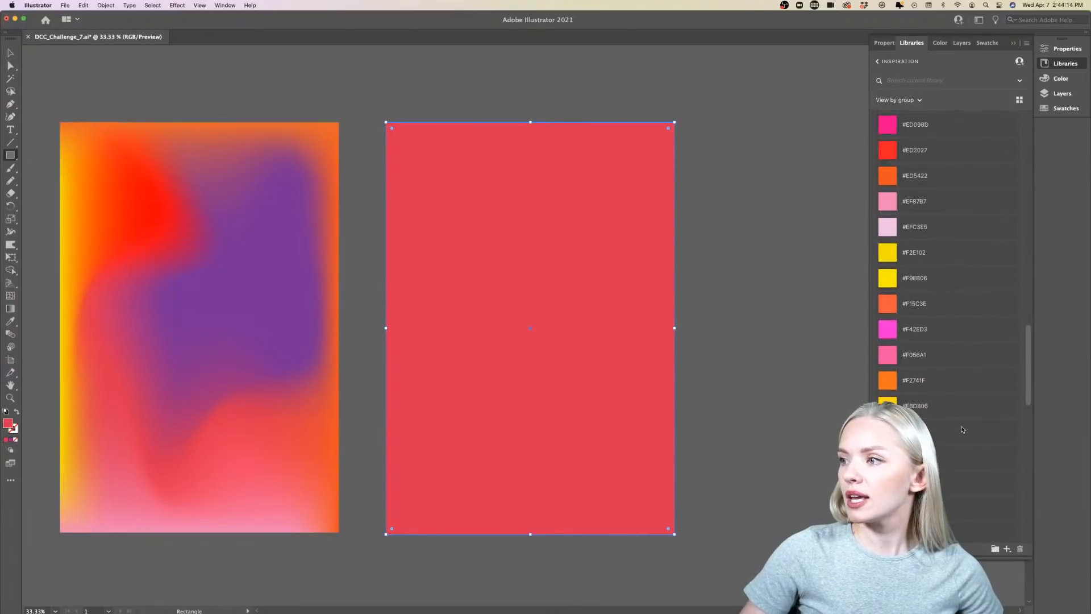
scroll(956, 417, up, 15)
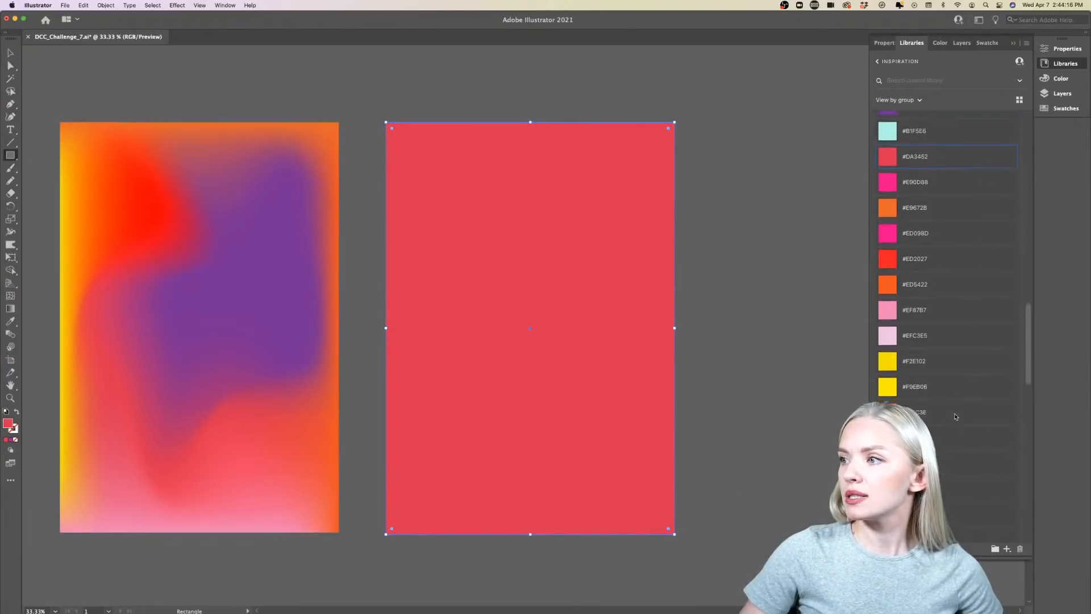
scroll(955, 417, up, 3)
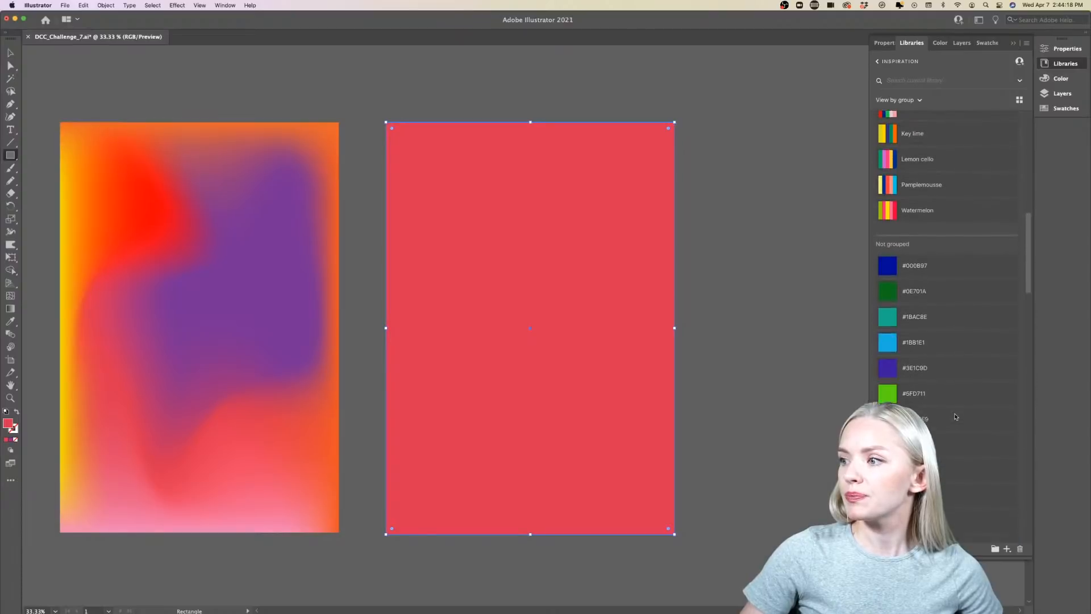
scroll(940, 344, up, 10)
scroll(941, 345, up, 8)
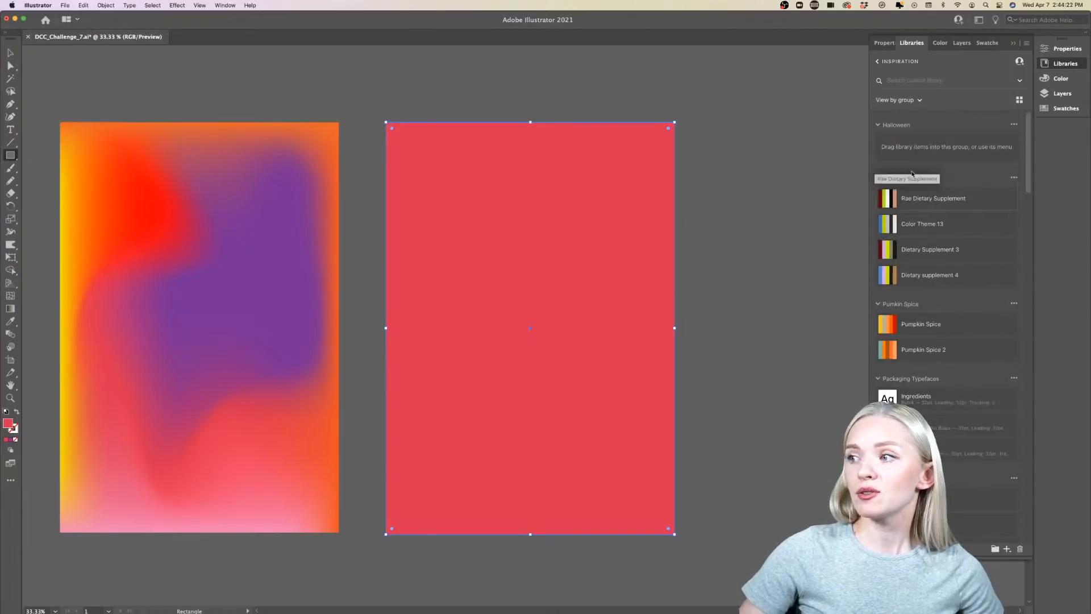
click(916, 276)
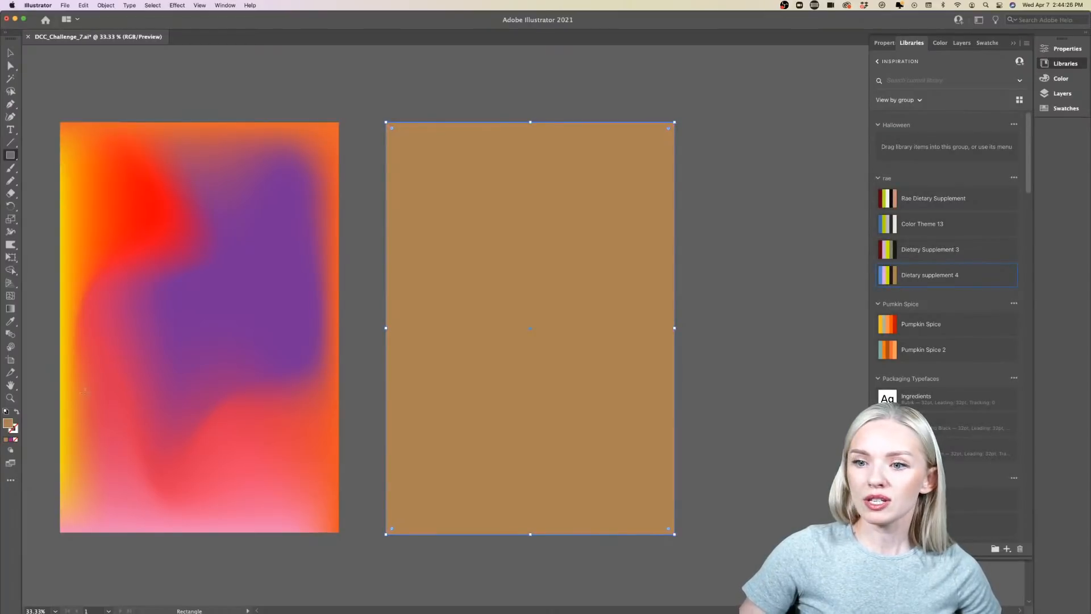
double_click(7, 424)
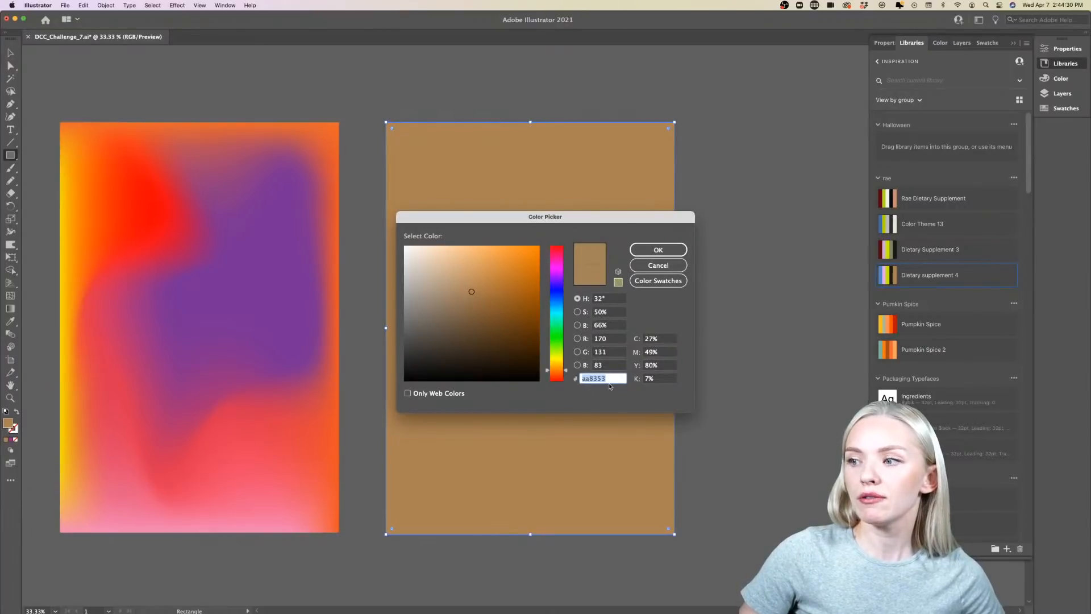
click(679, 250)
- Add three vertical and three horizontal mesh lines to the brown rectangle with the Mesh tool
scroll(615, 311, right, 5)
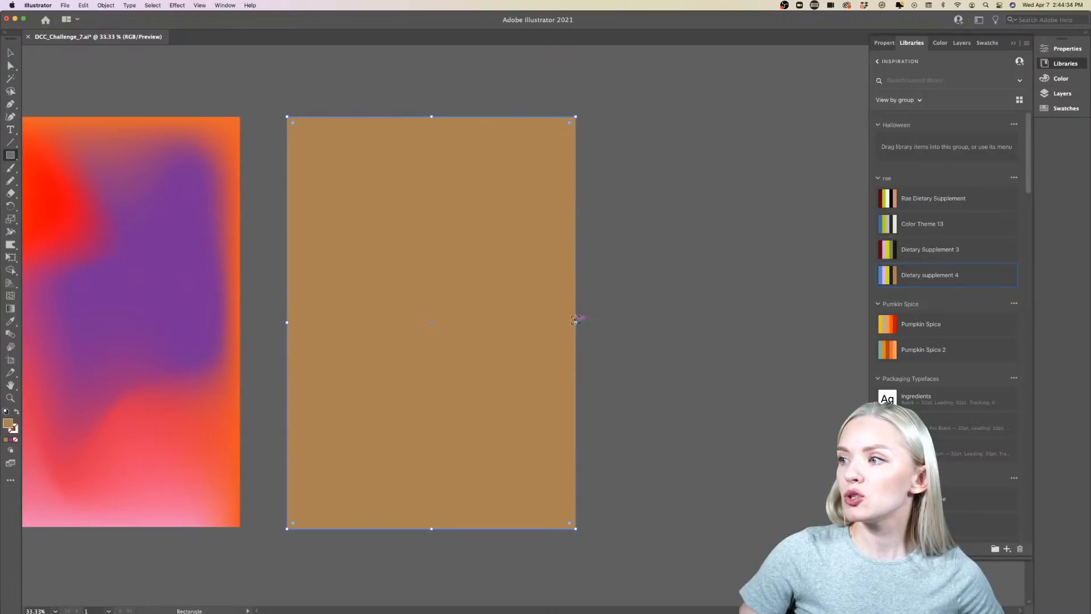
scroll(575, 320, right, 2)
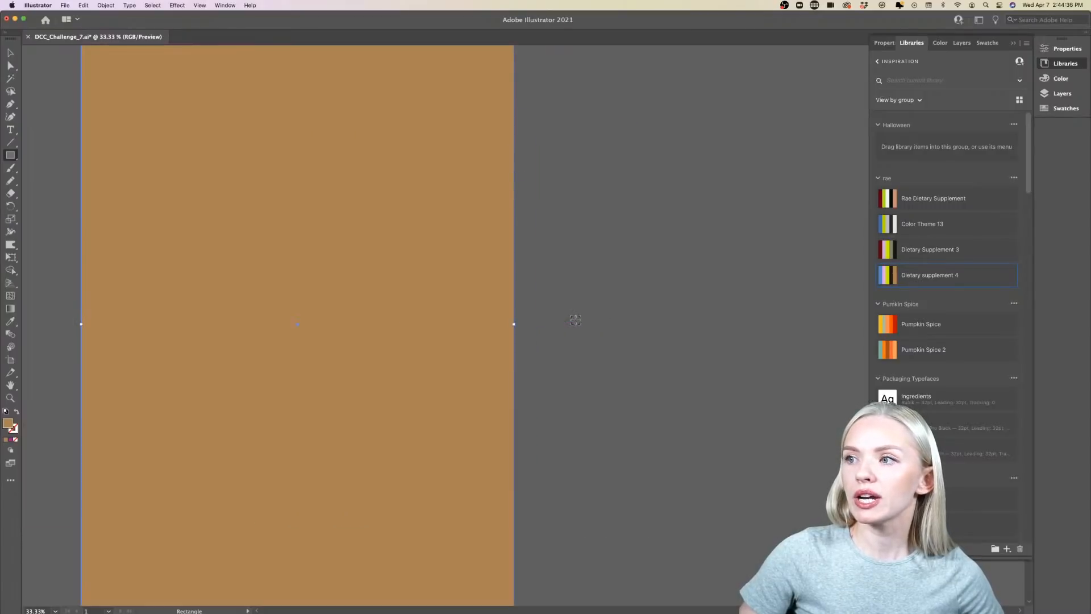
click(9, 297)
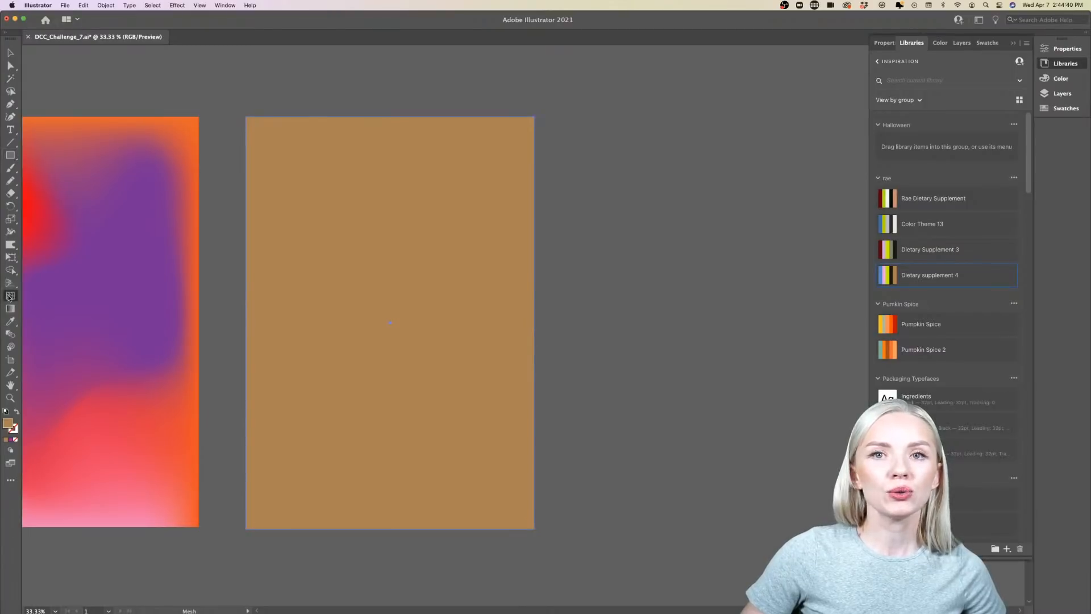
click(318, 185)
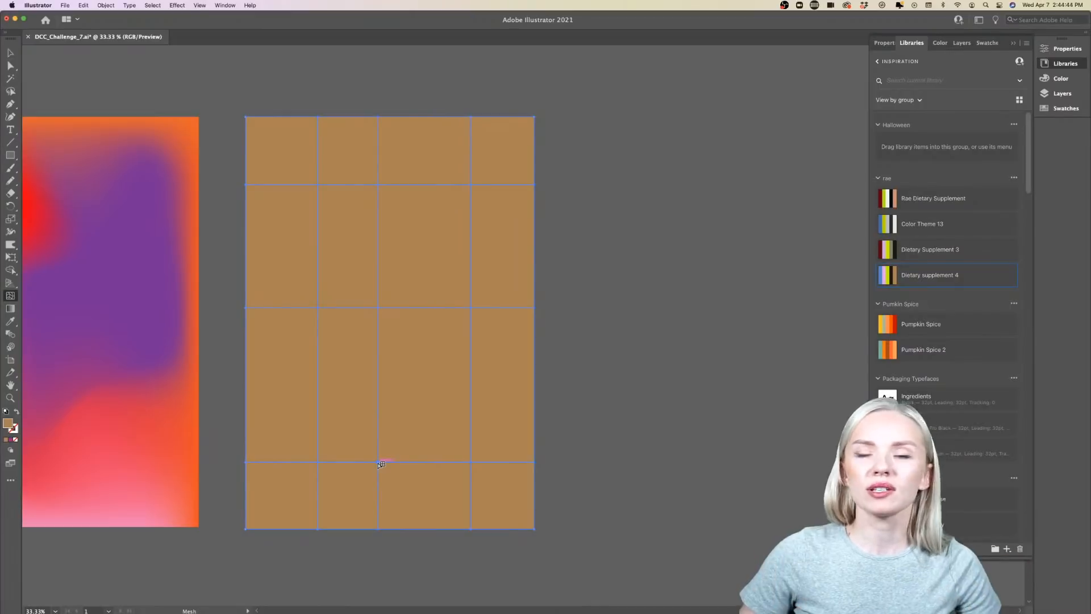
- Color the upper-right interior mesh point and the right edge's upper and middle points black from the Dietary supplement 4 theme
click(9, 66)
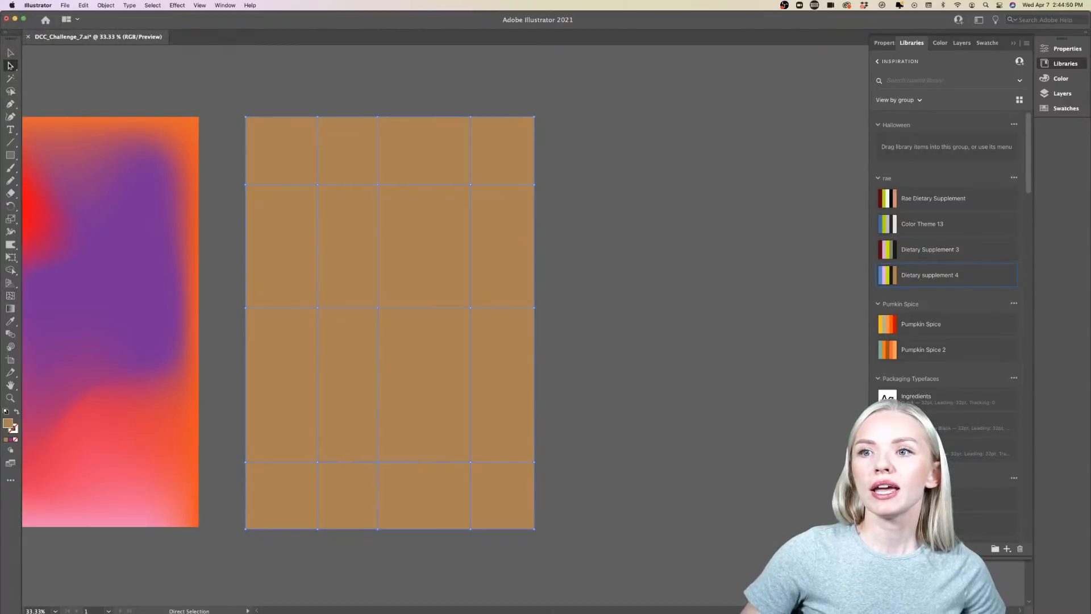
click(470, 187)
shift+click(534, 184)
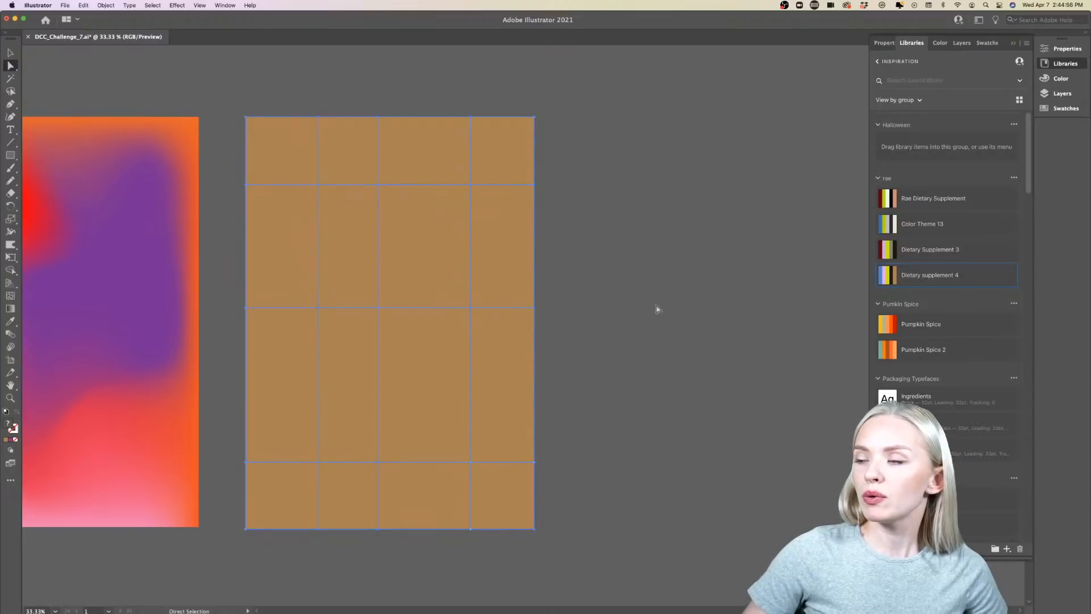
click(909, 278)
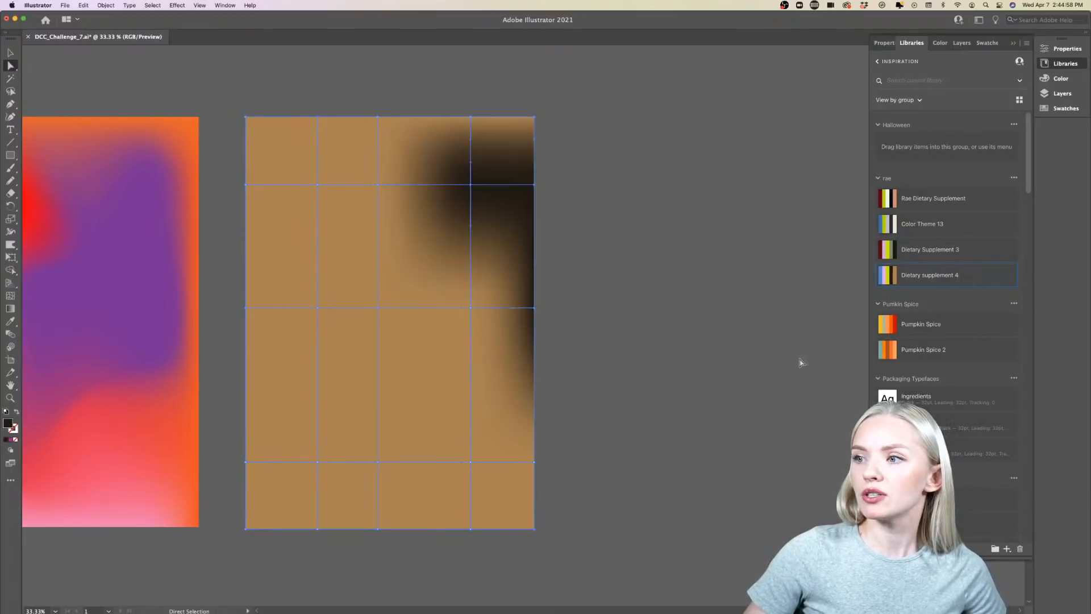
- Color the middle row's left-edge and left interior mesh points and the lower left-edge point cream, #eae4d9, from Color Theme 13
click(317, 308)
shift+click(247, 462)
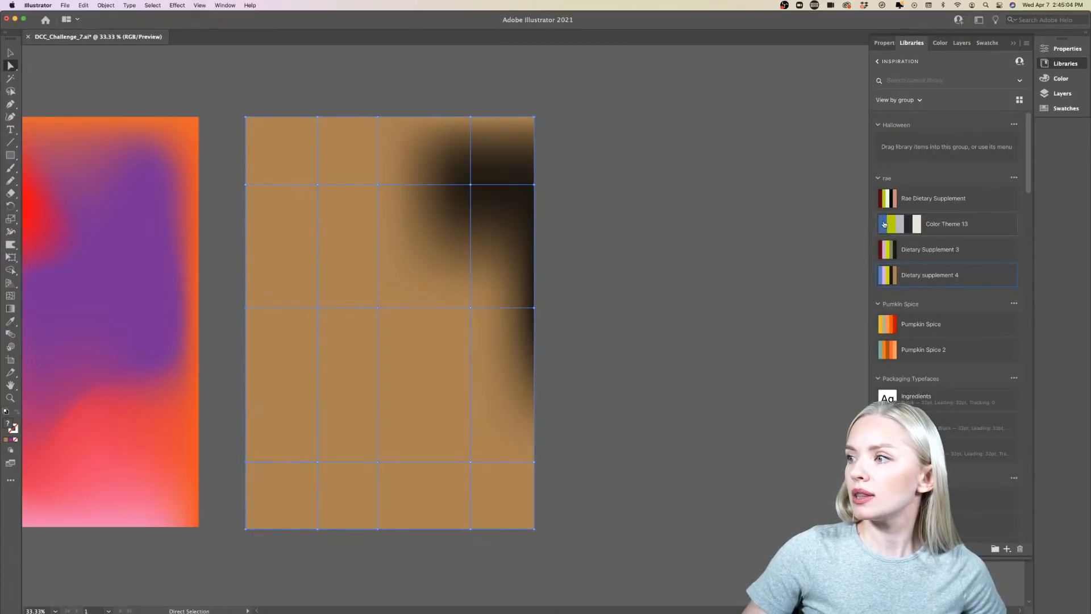
click(917, 223)
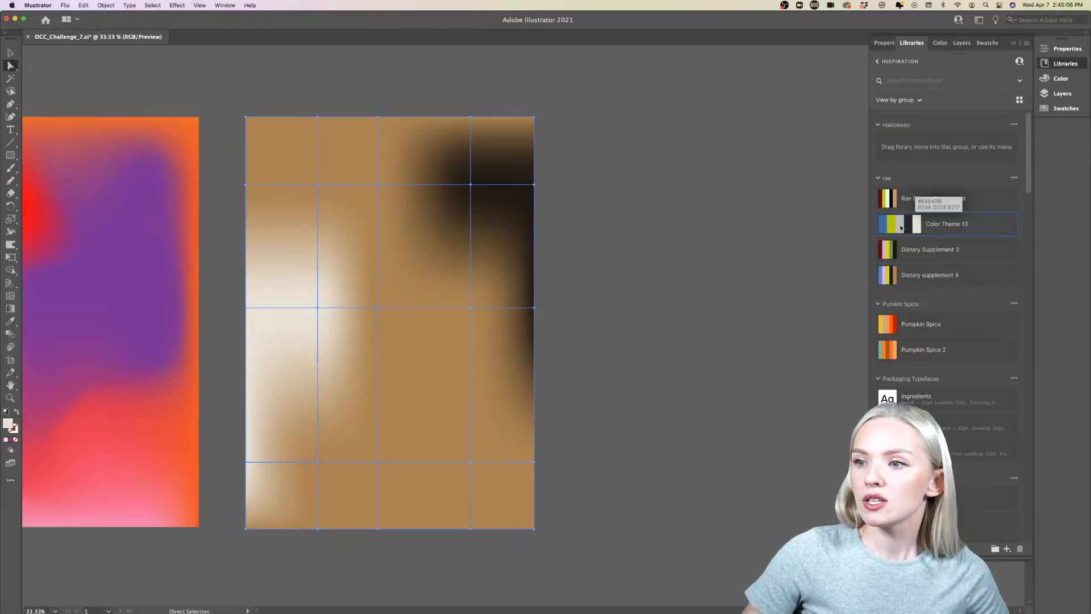
- Check the hex codes of the cream and black mesh point fills in the Color Picker
double_click(6, 423)
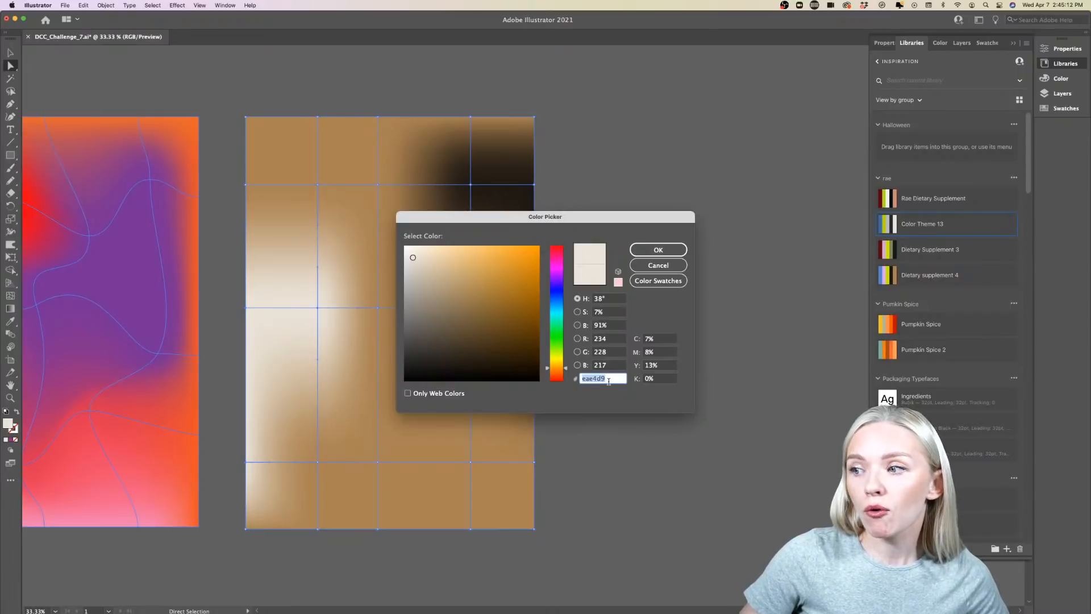
click(658, 249)
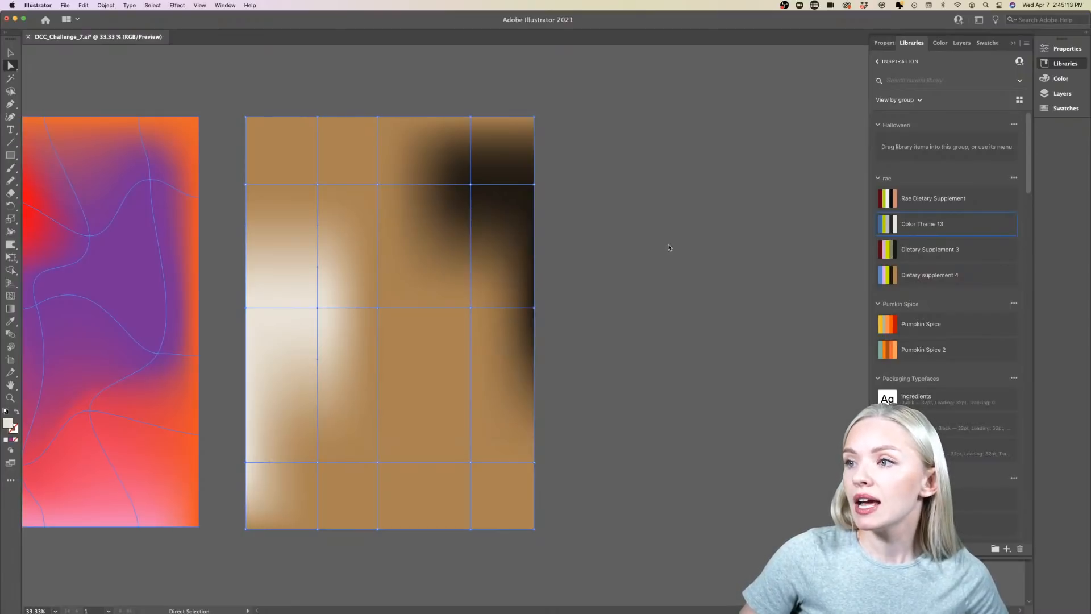
click(470, 184)
double_click(7, 424)
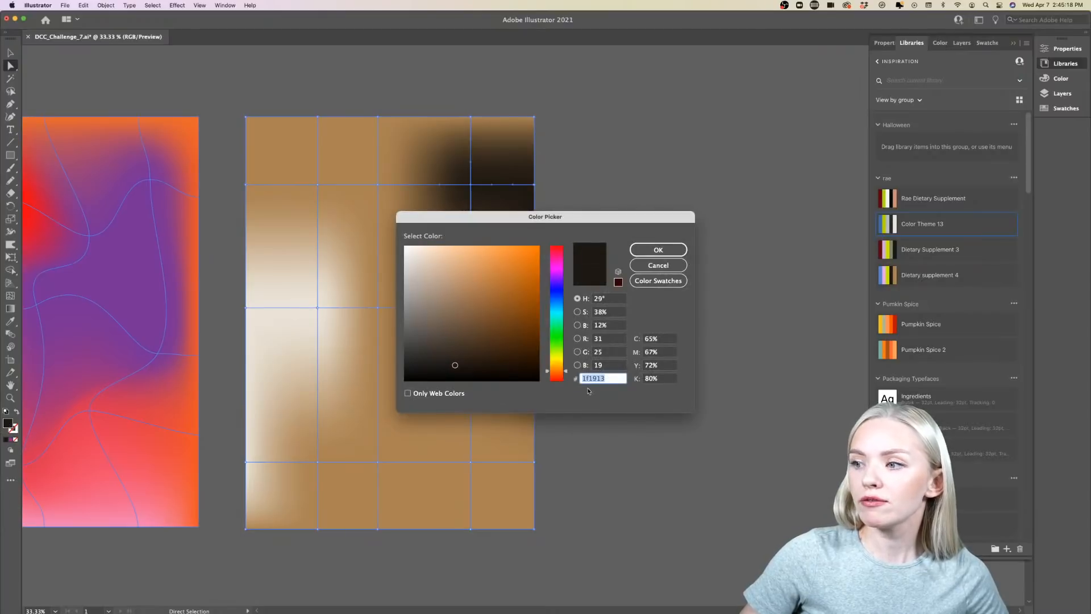
click(648, 253)
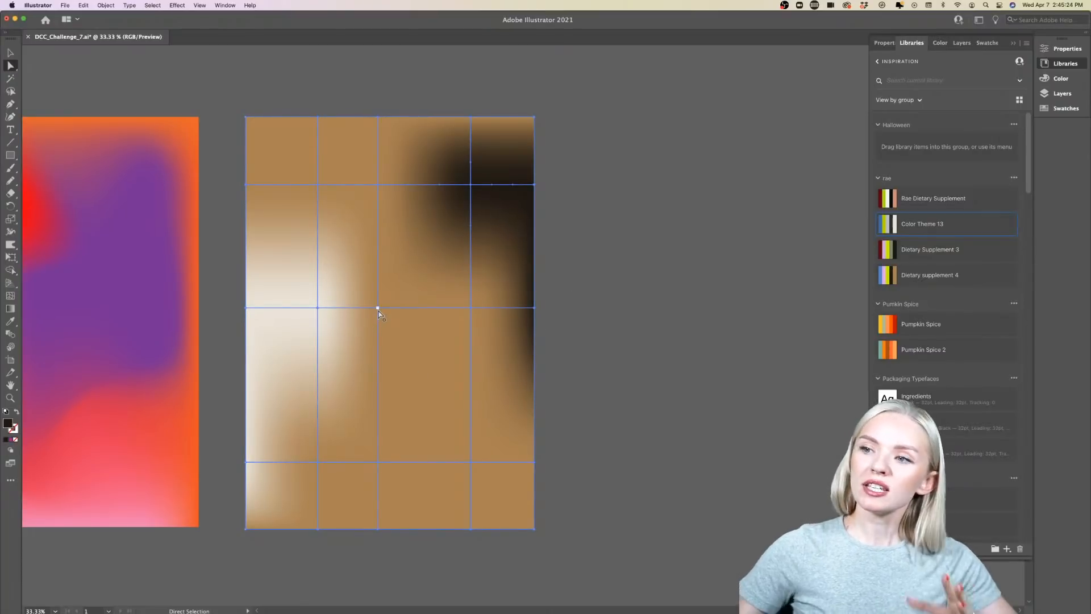
- Color the middle row's central mesh point cream from Color Theme 13
scroll(378, 313, down, 1)
scroll(379, 314, up, 2)
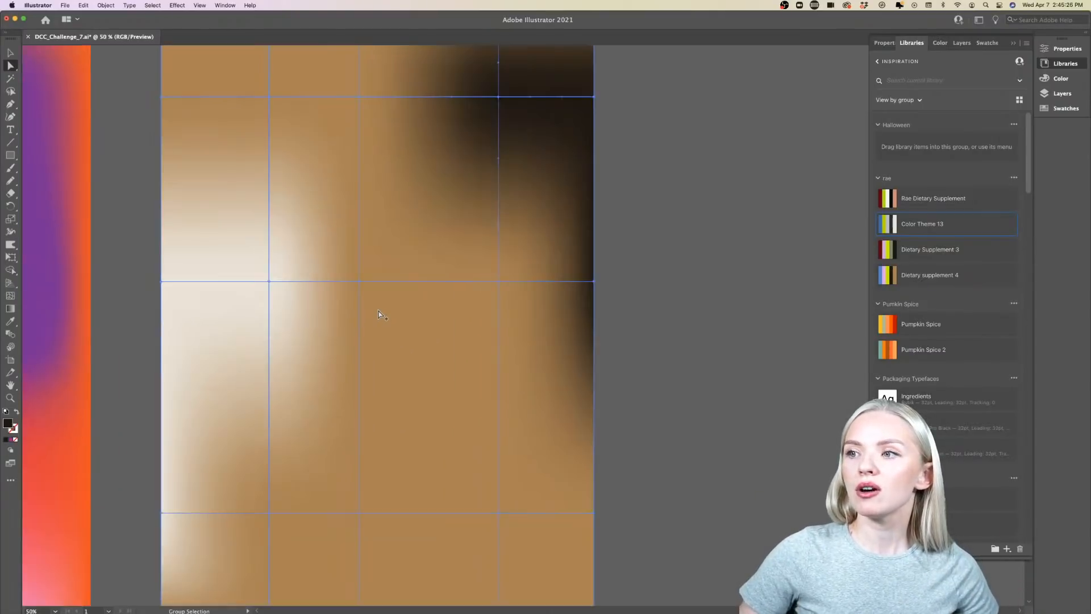
scroll(379, 311, down, 1)
scroll(364, 330, right, 1)
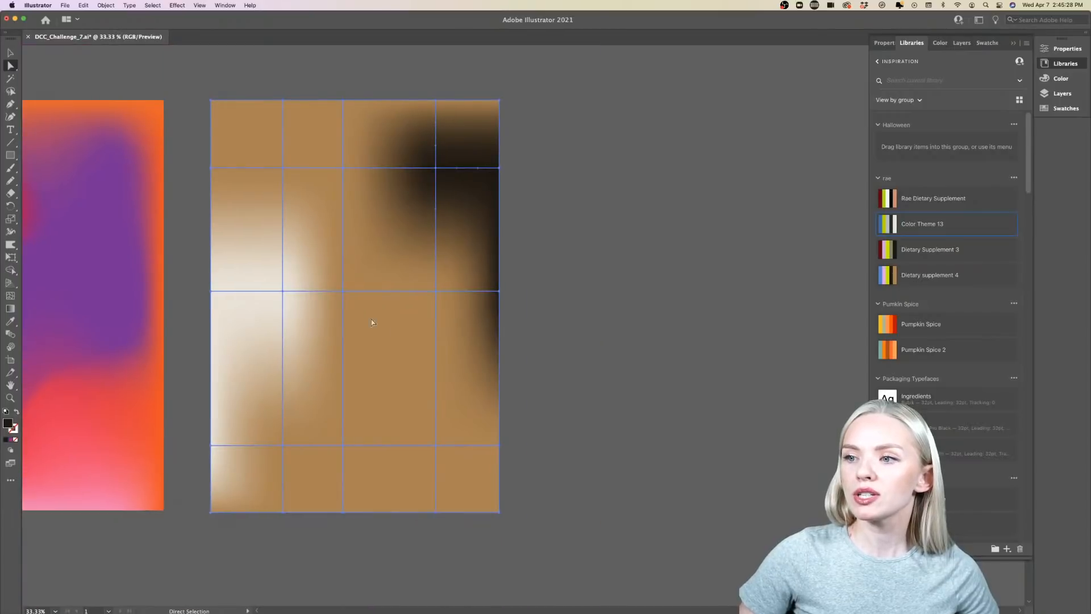
click(344, 292)
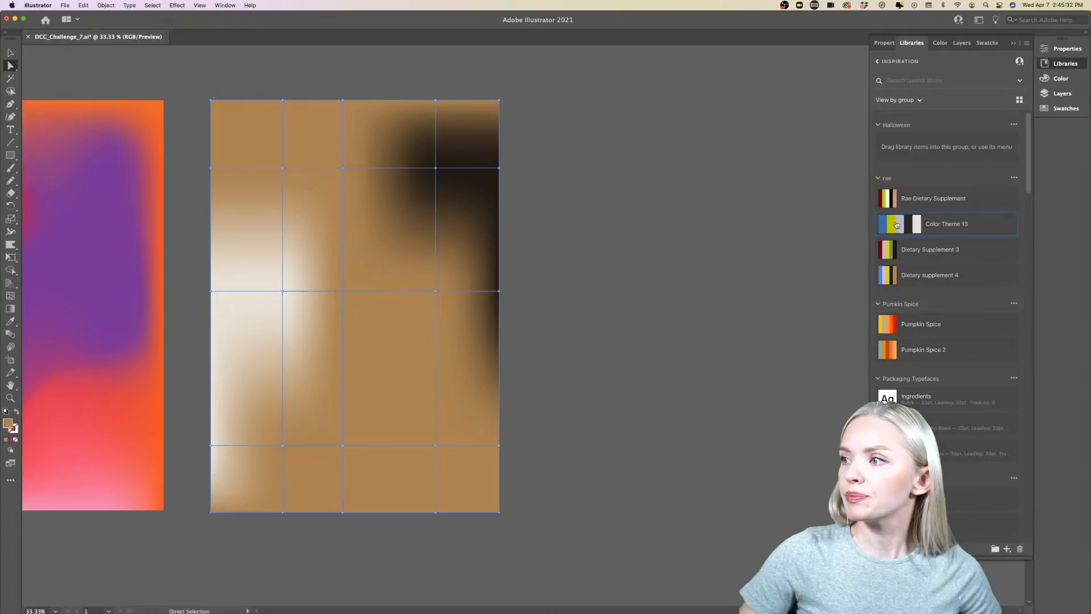
click(921, 223)
- Color the middle row's right interior point and the upper row's central point yellow-green from Color Theme 13
click(436, 292)
shift+click(343, 168)
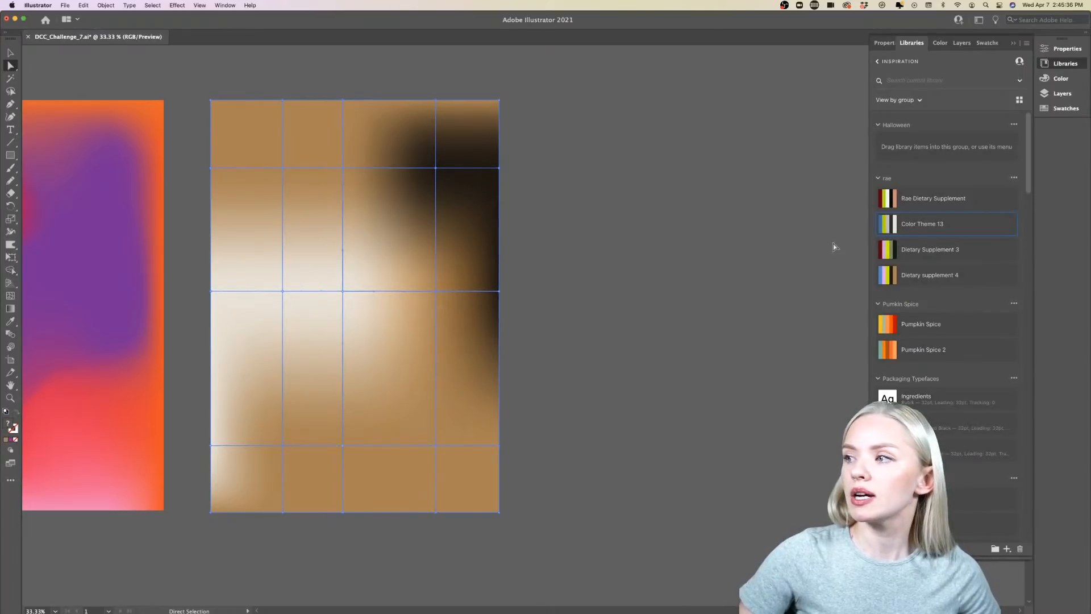
click(890, 223)
- Recolor all the cream mesh points brown from the Dietary supplement 4 theme
scroll(625, 383, down, 1)
click(304, 296)
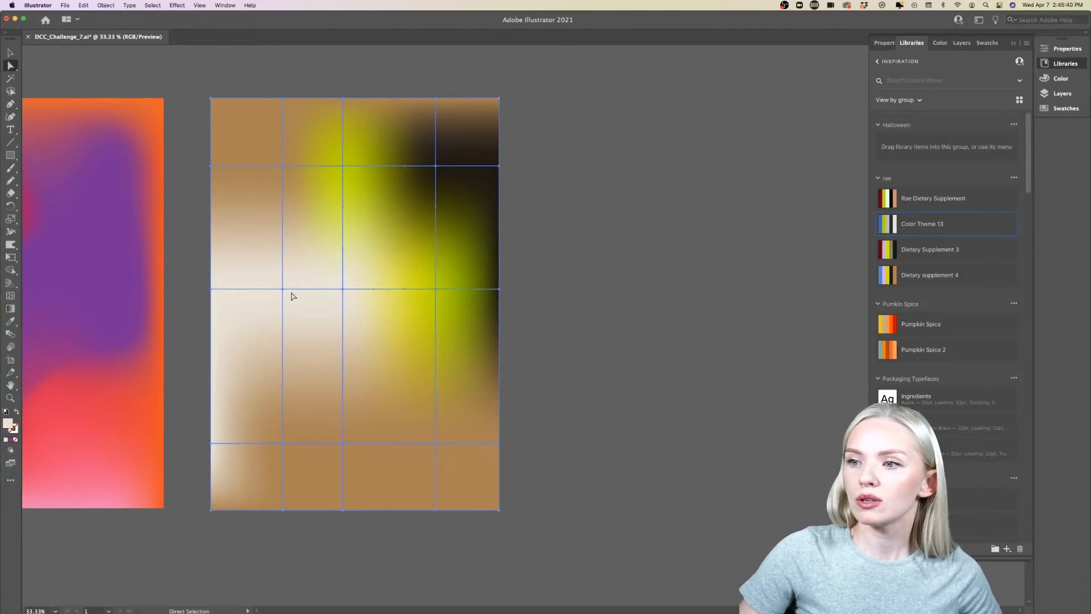
shift+click(210, 444)
click(914, 275)
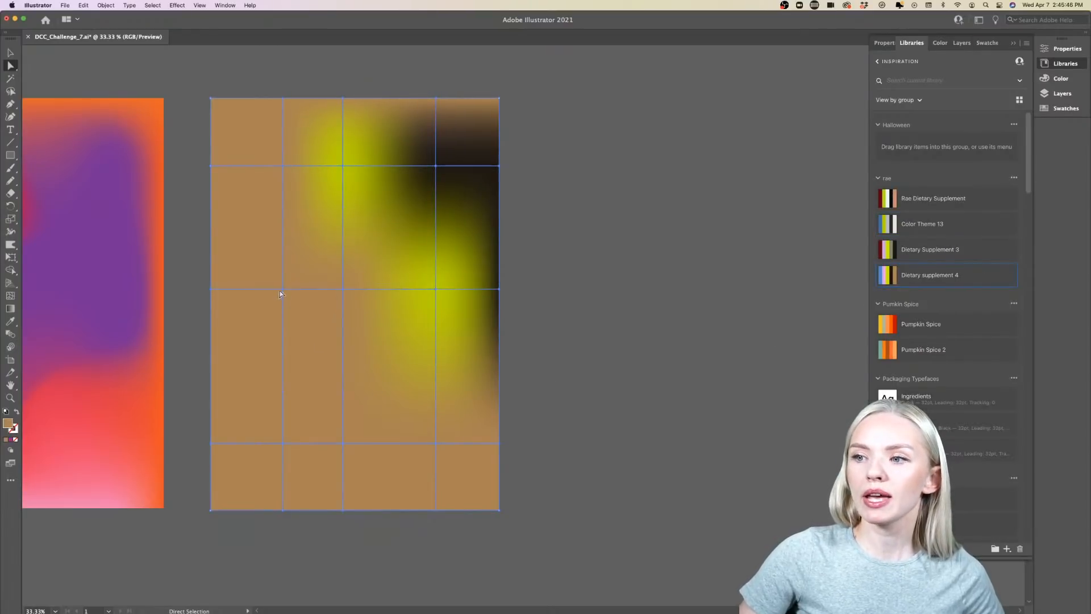
- Using Dietary Supplement 3, color the middle row's left interior point yellow-green, and the lower-left interior point and two bottom-edge points black
click(900, 253)
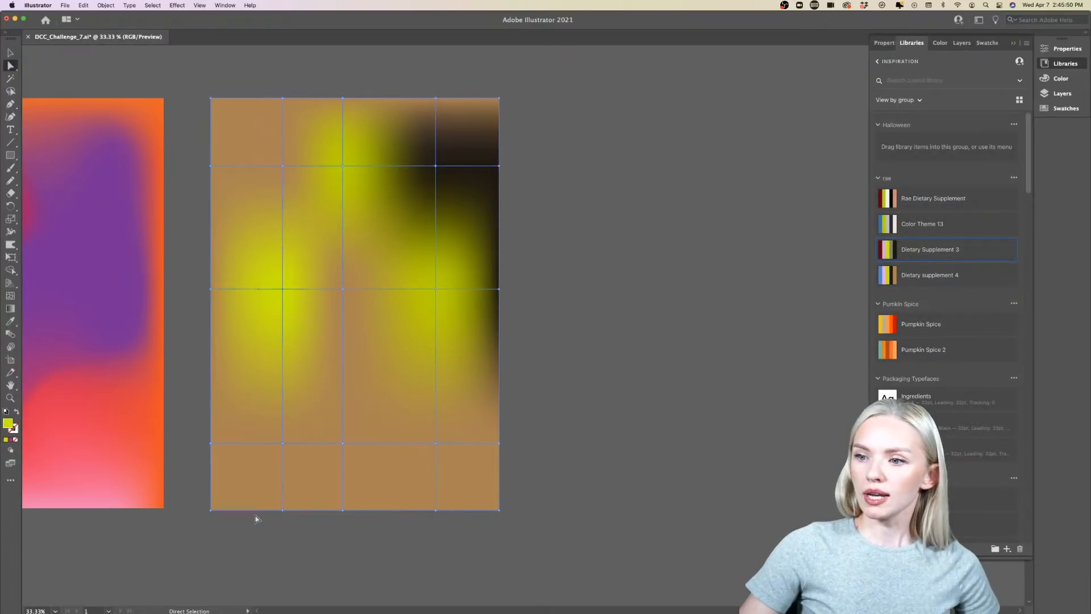
click(282, 510)
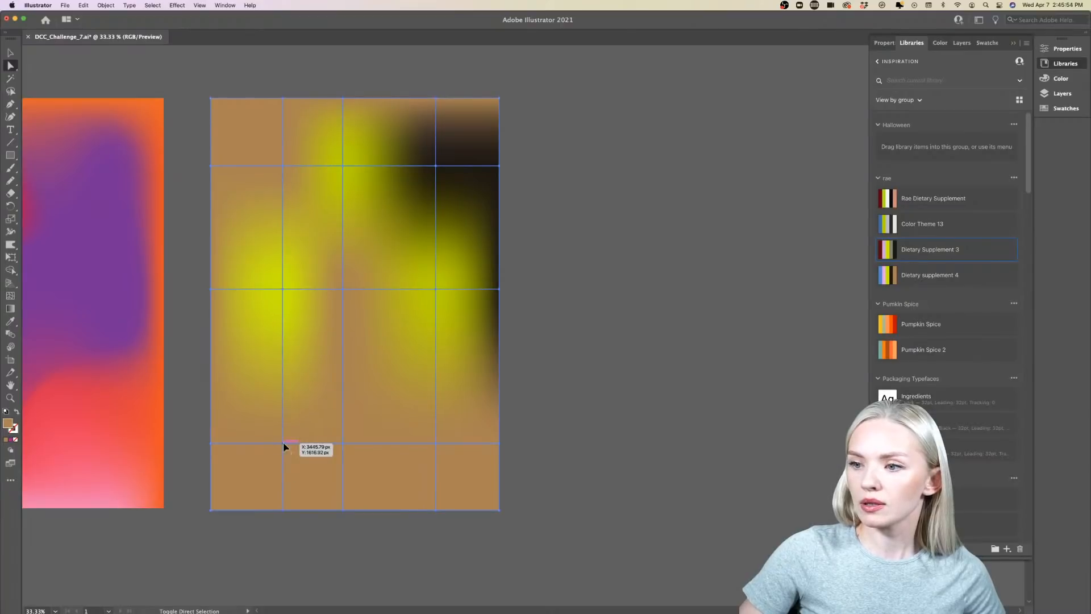
click(916, 250)
click(564, 418)
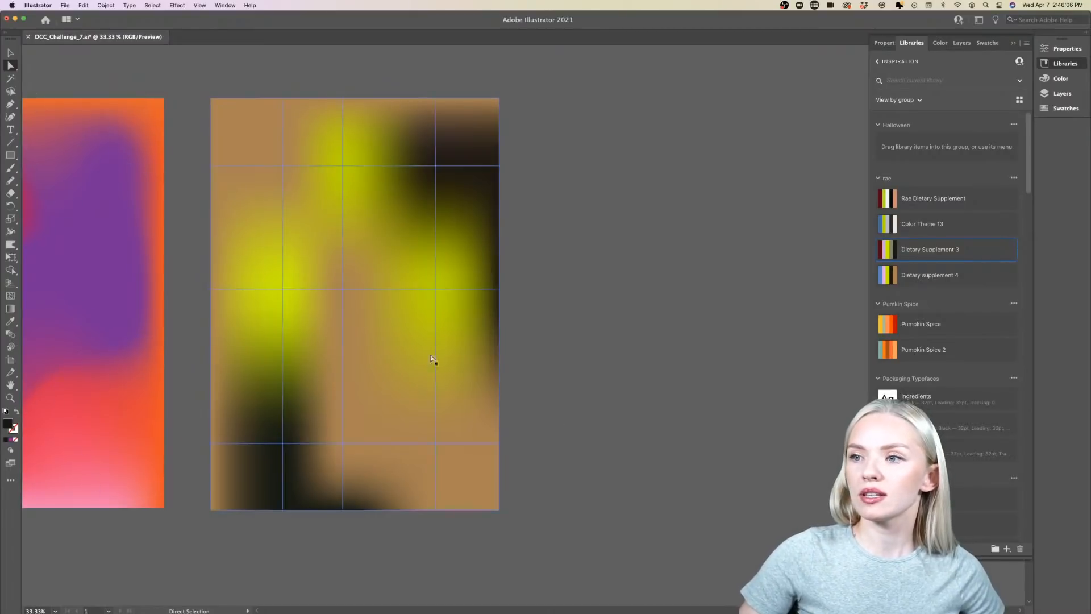
- Reshape the second mesh into flowing curves by repositioning its interior points with Direct Selection
drag(283, 290, 275, 238)
drag(282, 165, 455, 223)
drag(430, 293, 396, 340)
drag(344, 291, 345, 223)
drag(435, 442, 447, 393)
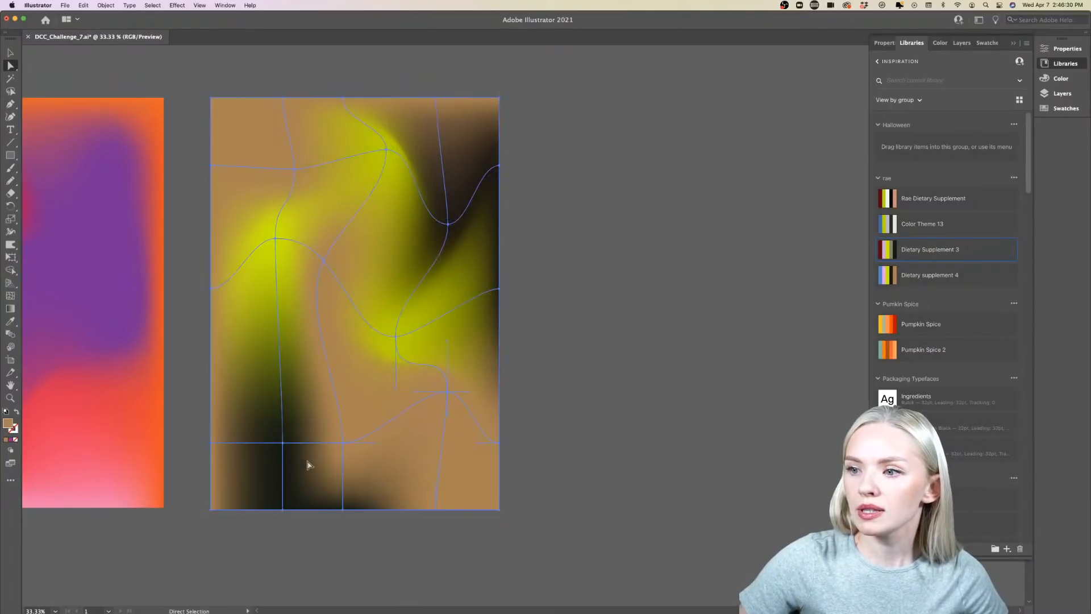
drag(344, 446, 355, 425)
drag(284, 444, 473, 466)
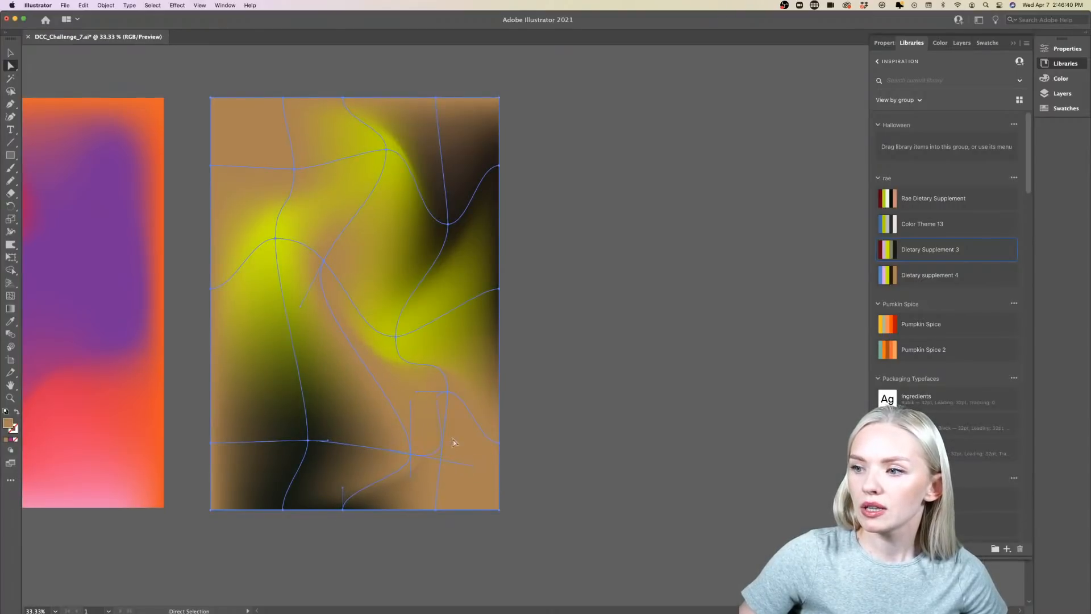
drag(447, 401, 453, 431)
click(578, 426)
- Examine the two finished gradient meshes side by side with the black typography poster
scroll(578, 430, down, 2)
scroll(579, 430, left, 3)
scroll(578, 429, down, 2)
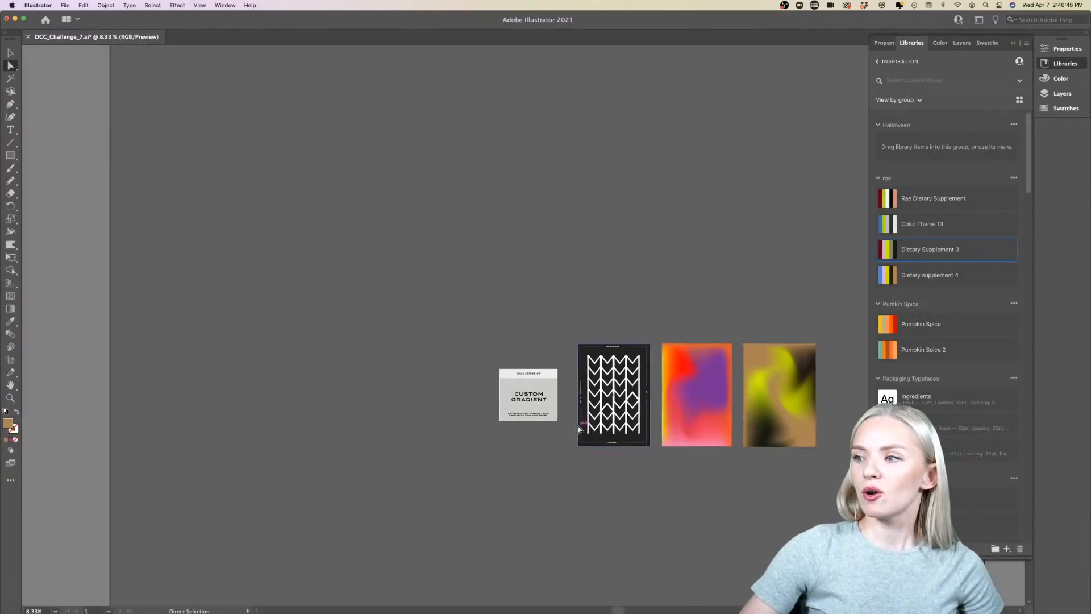
scroll(579, 430, right, 5)
scroll(578, 430, up, 2)
scroll(578, 430, left, 4)
scroll(578, 430, up, 1)
scroll(579, 430, right, 5)
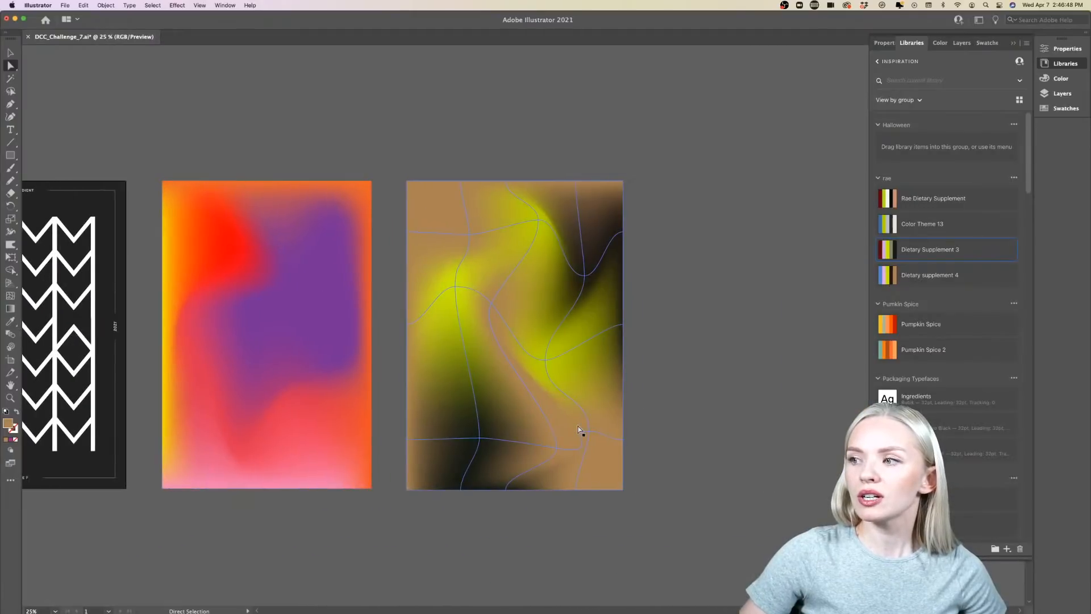
scroll(579, 430, left, 2)
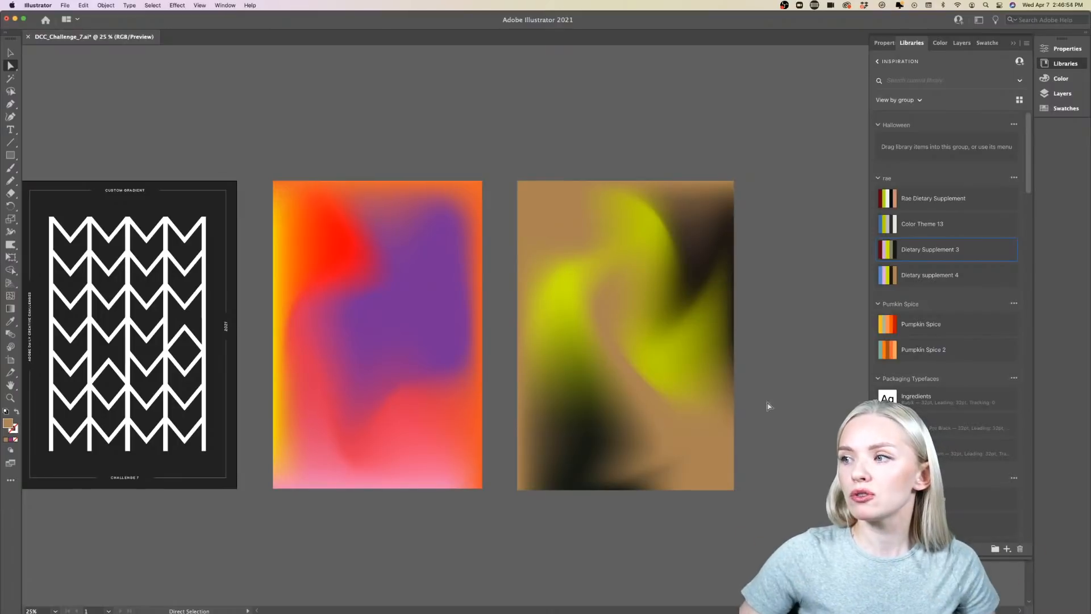
- Move the brown, yellow-green and black mesh onto the poster so that it covers the whole artboard
click(732, 415)
click(10, 52)
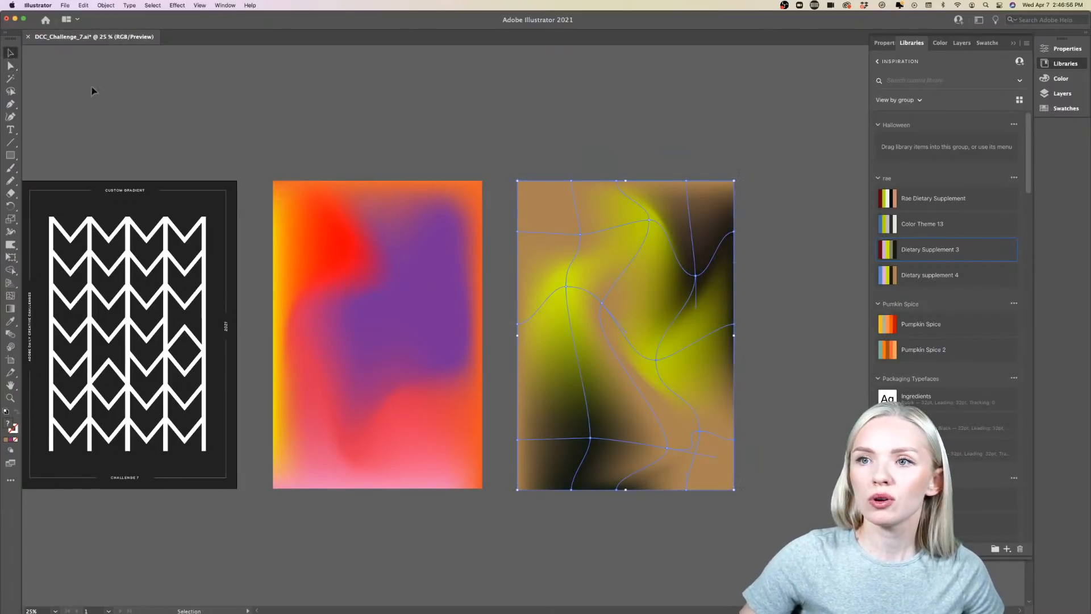
drag(49, 38, 25, 75)
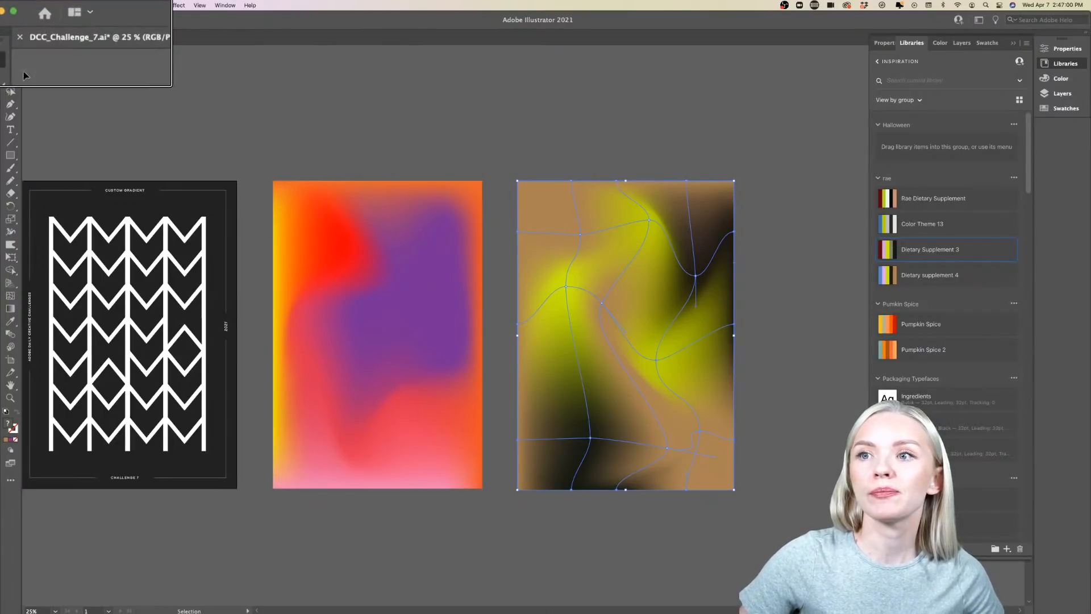
scroll(25, 75, left, 5)
scroll(25, 75, right, 2)
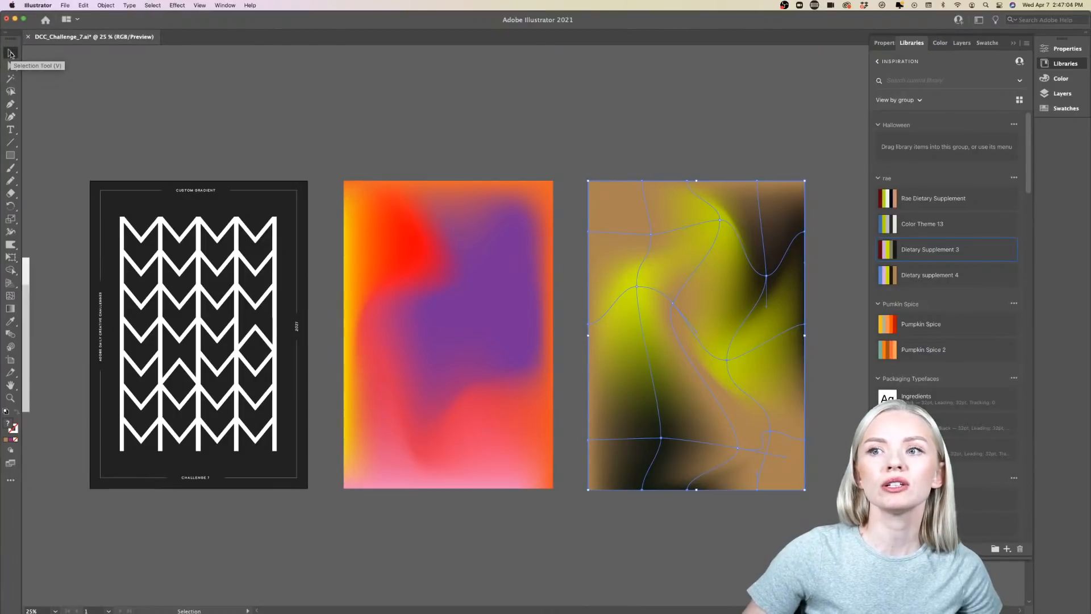
drag(698, 299, 199, 295)
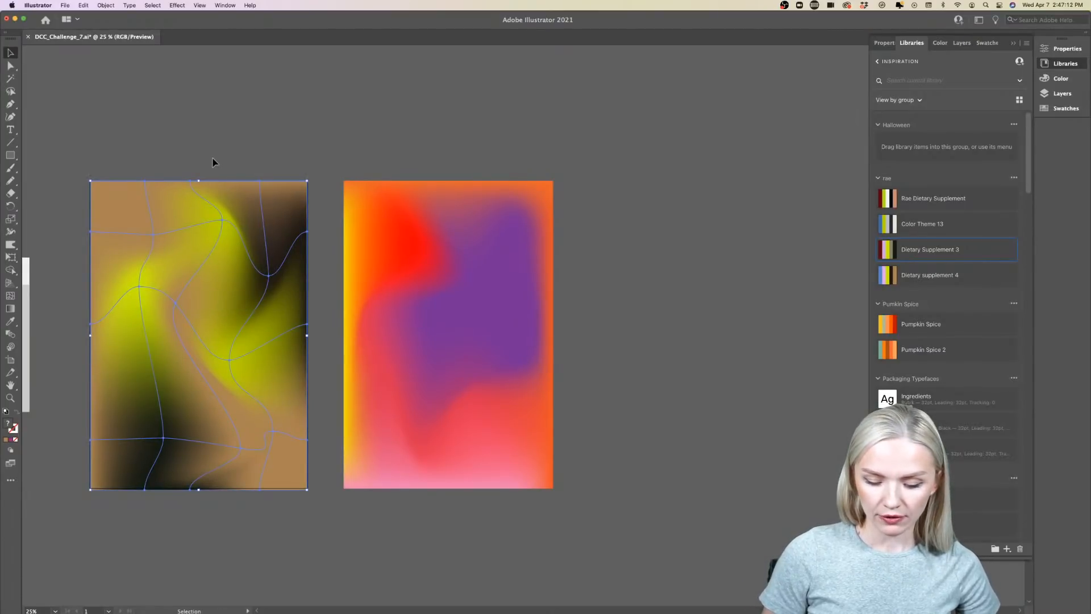
- Send the mesh to the back and delete the poster's black background rectangle
key(super+shift+bracketleft)
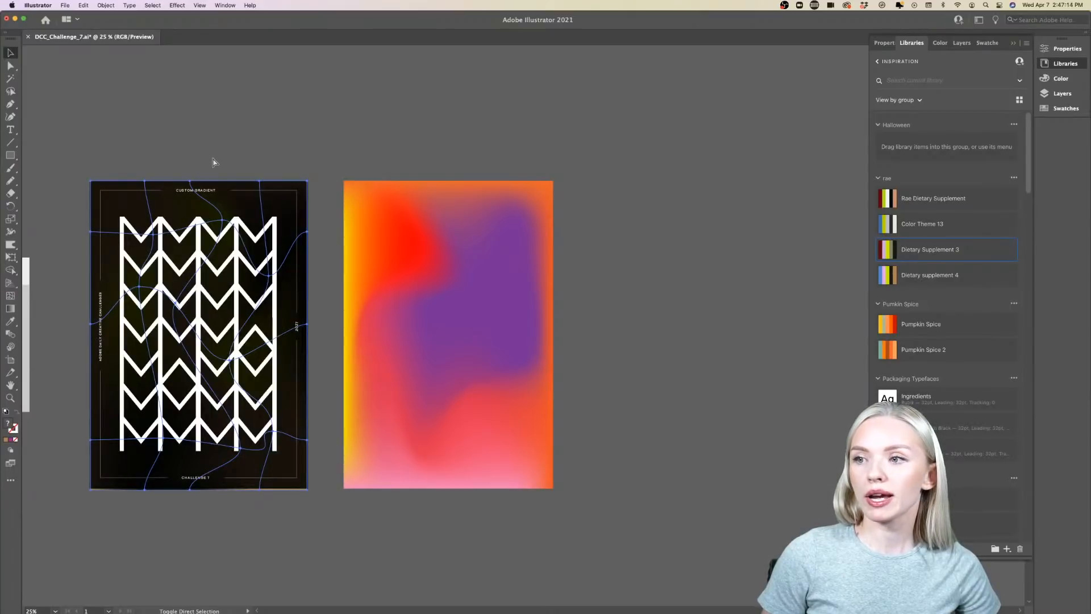
click(263, 190)
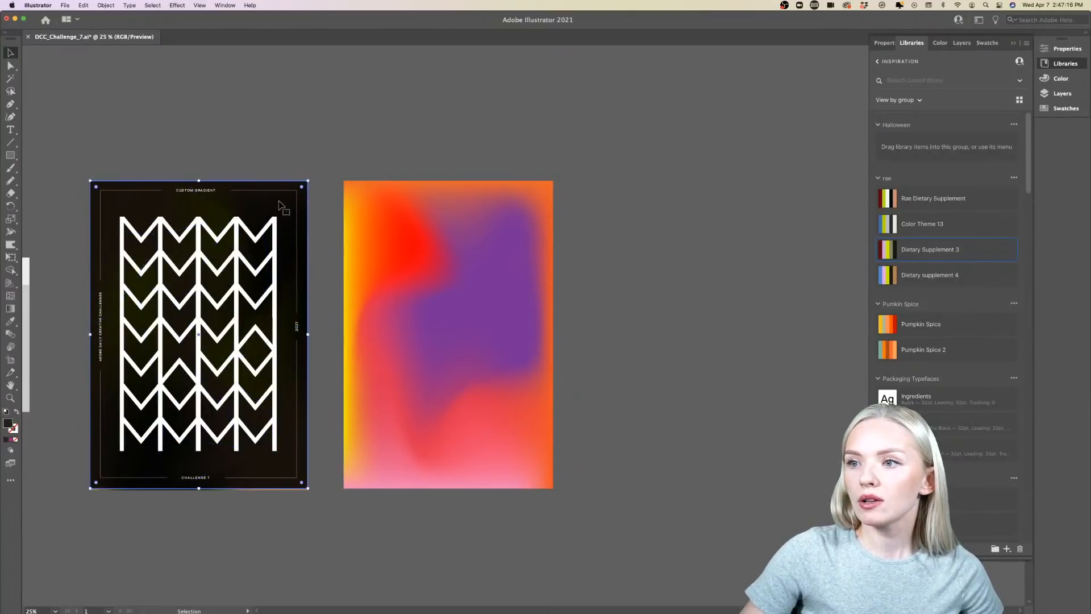
key(Delete)
- Inspect how the white lettering and thin frame read against the poster's gradient mesh background
scroll(279, 205, down, 1)
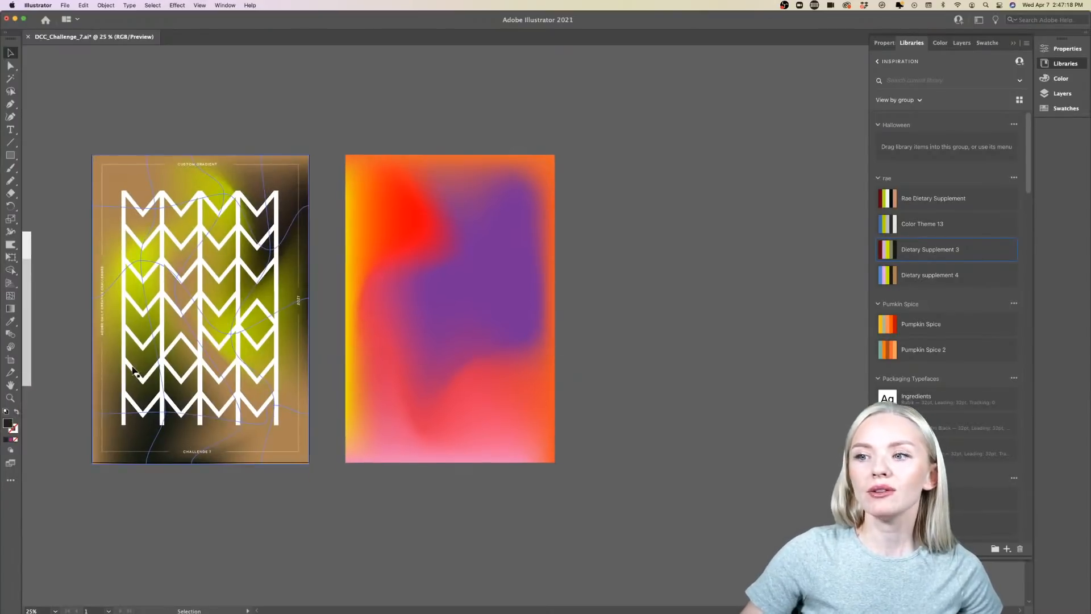
scroll(134, 368, up, 1)
scroll(134, 368, left, 2)
click(508, 296)
scroll(509, 290, left, 3)
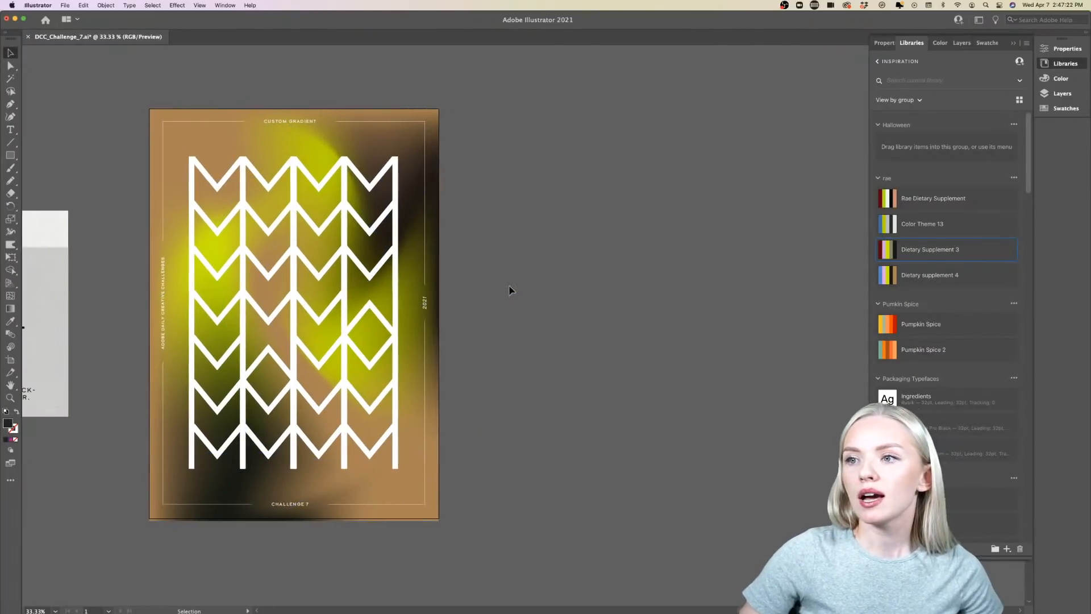
scroll(509, 290, up, 2)
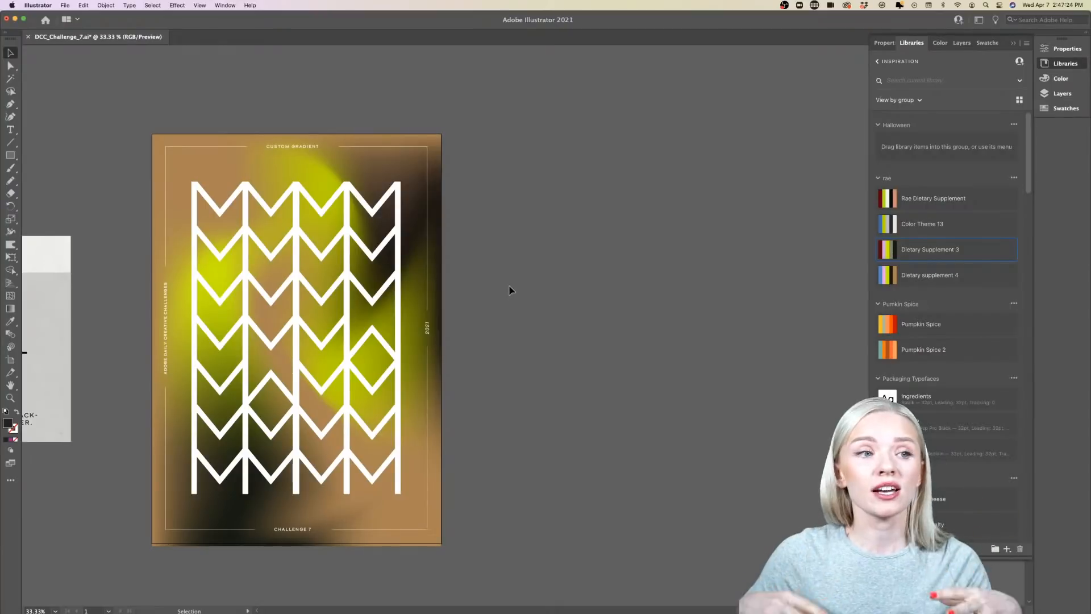
scroll(509, 290, right, 1)
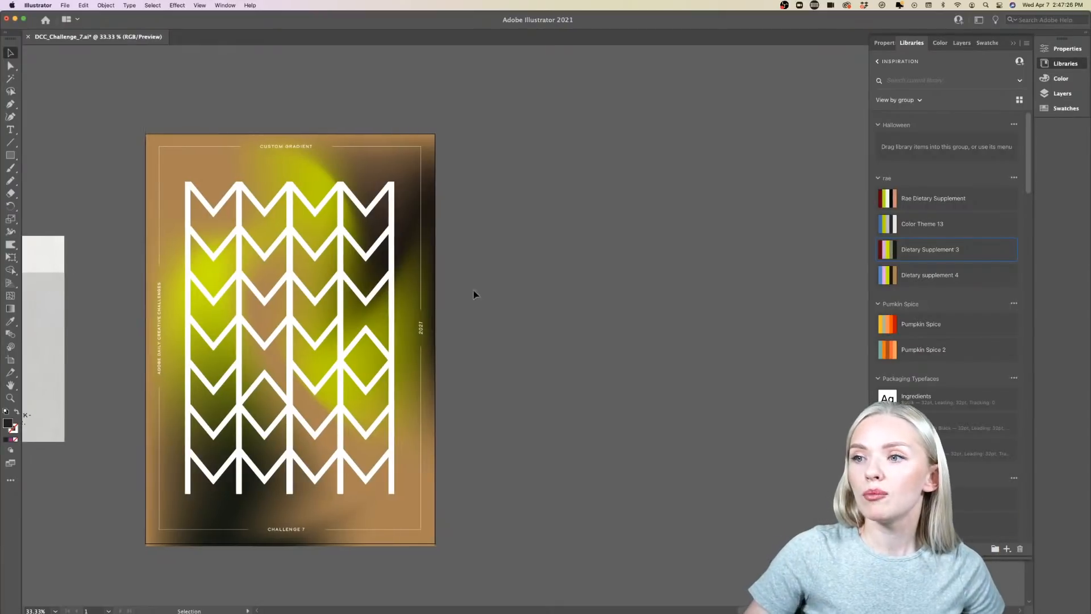
click(393, 293)
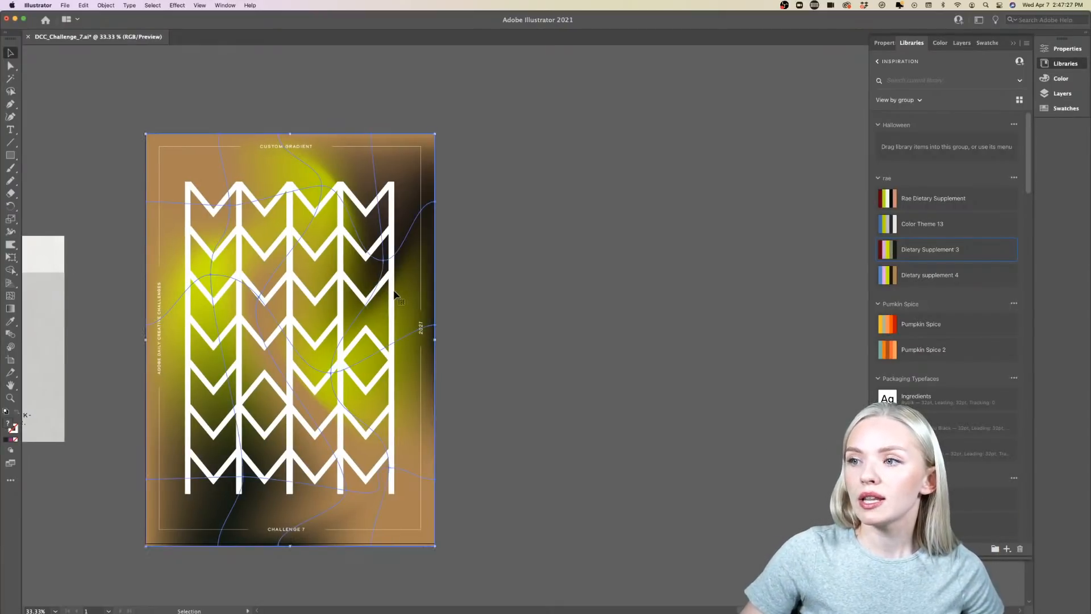
click(504, 292)
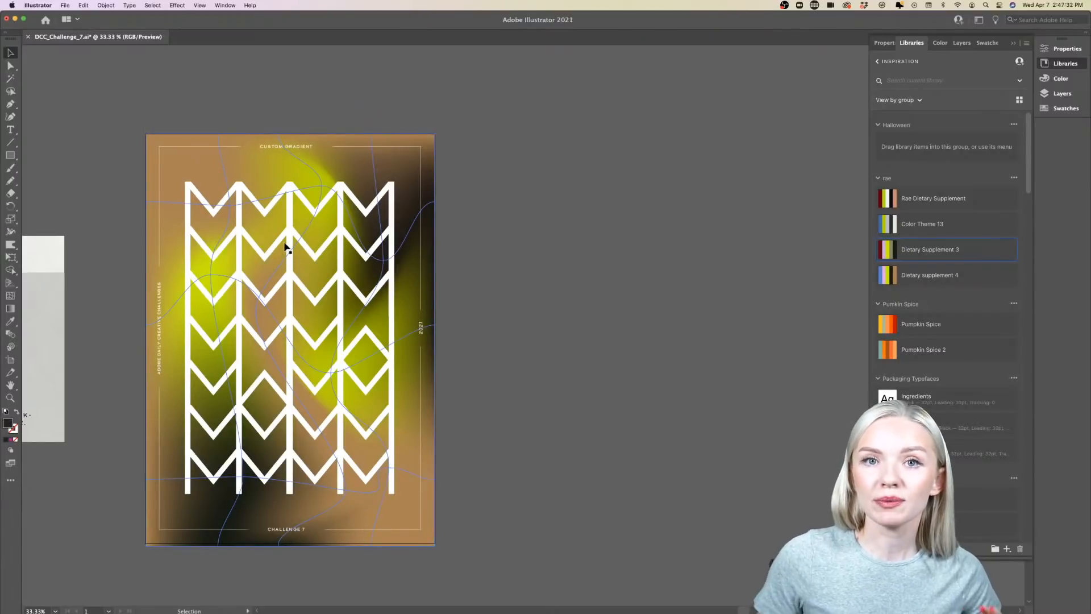
scroll(537, 319, up, 1)
scroll(550, 322, down, 2)
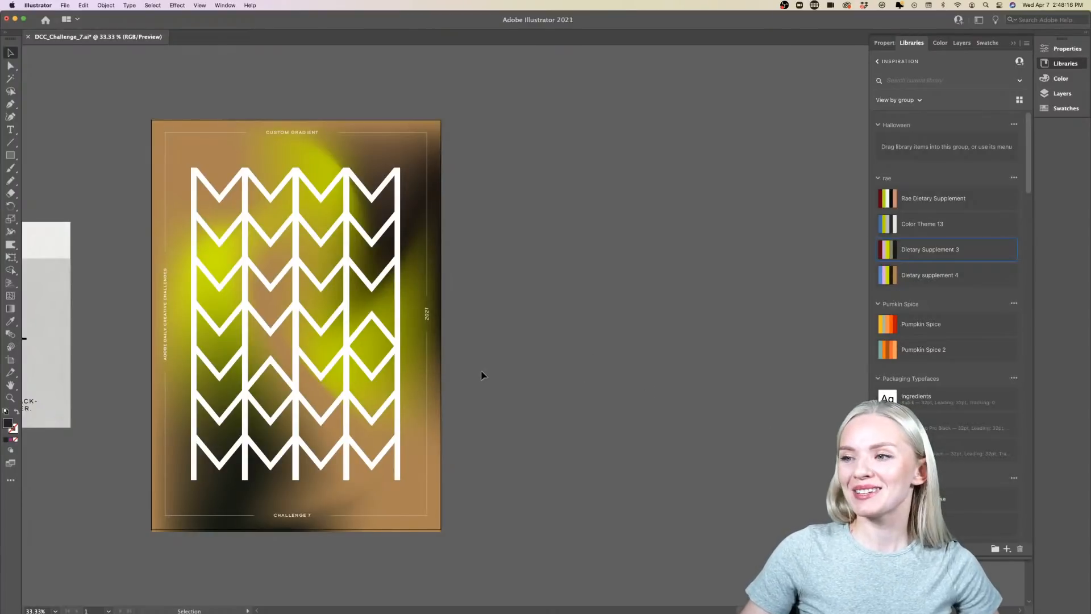
scroll(472, 373, left, 1)
click(390, 342)
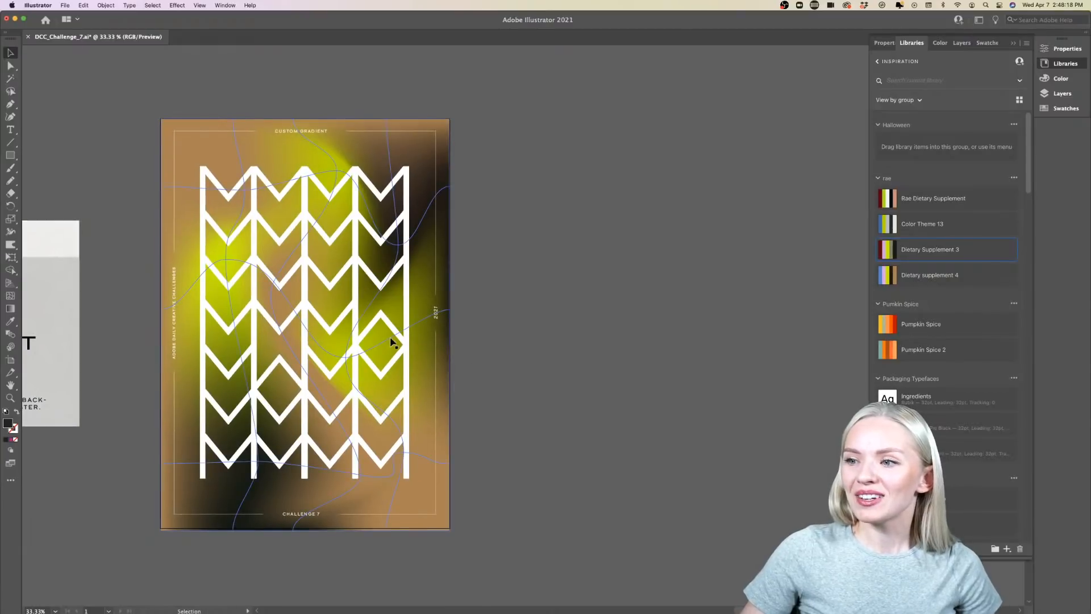
scroll(554, 341, right, 4)
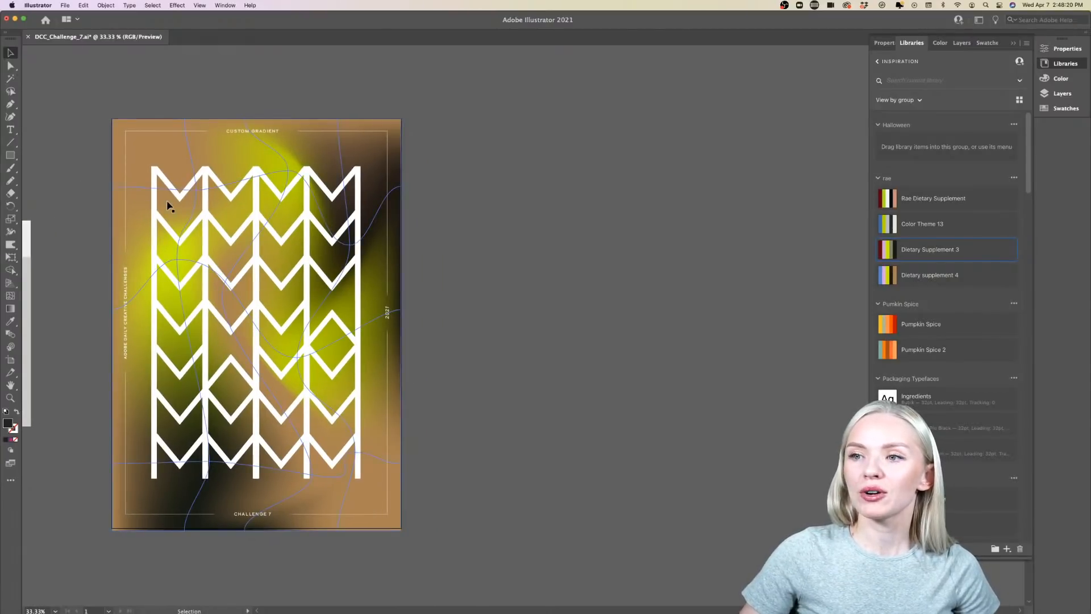
- Draw an area text frame beside the poster and replace its placeholder text with the letter M
scroll(413, 332, right, 4)
scroll(413, 333, down, 2)
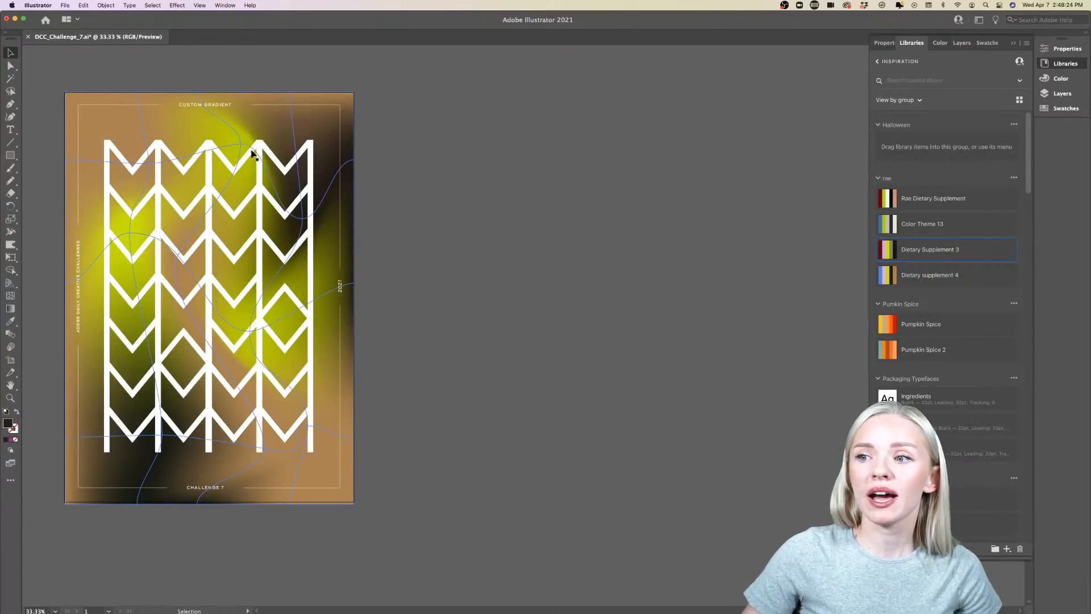
key(t)
drag(412, 141, 528, 222)
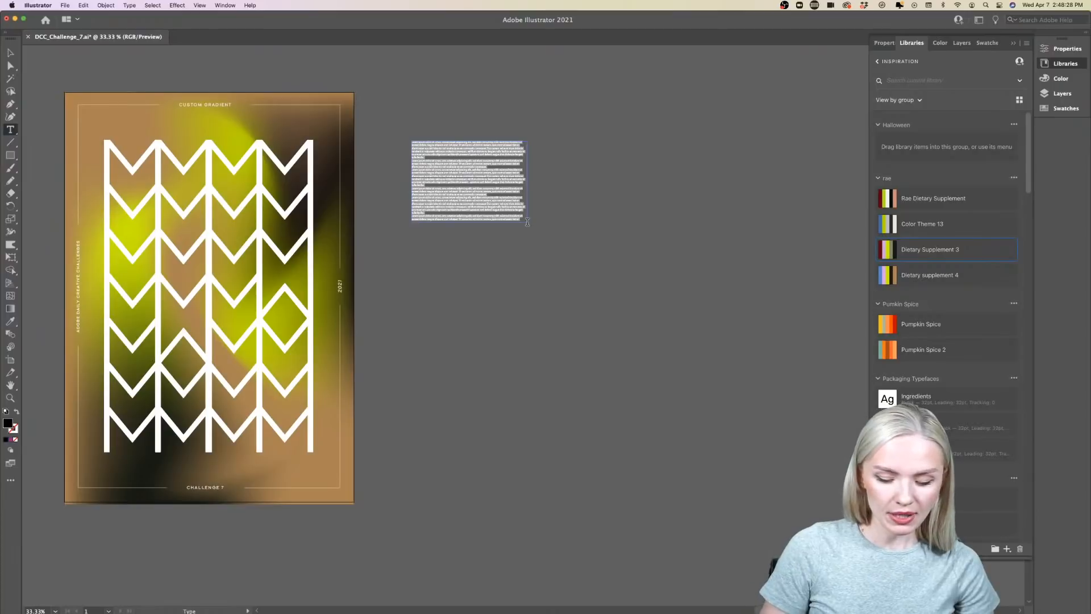
key(BackSpace)
scroll(527, 222, left, 10)
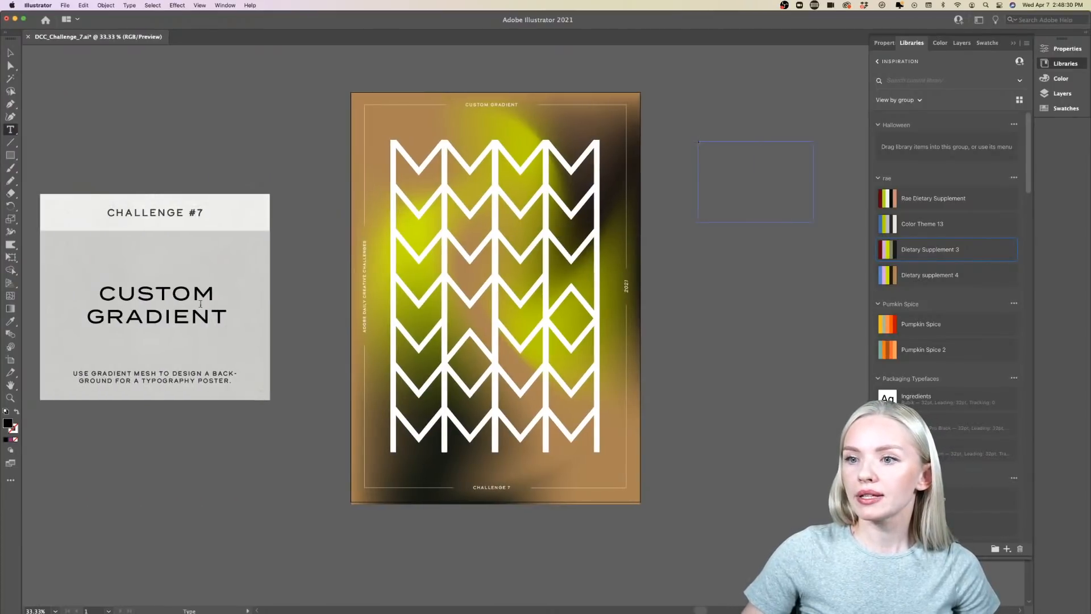
key(Escape)
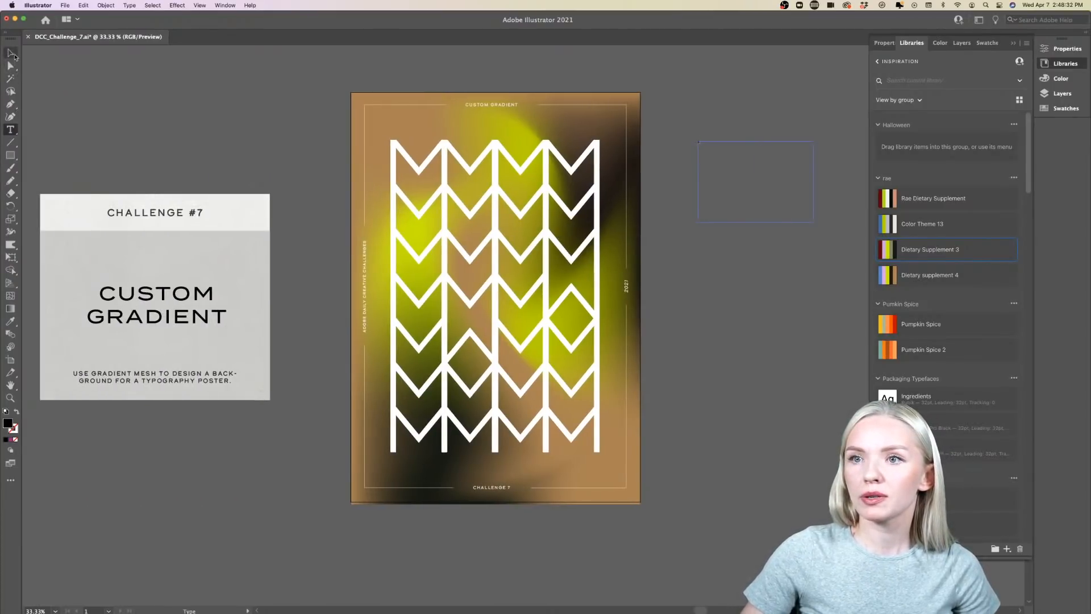
- Copy the type style of the CUSTOM GRADIENT heading on the challenge card onto the new text frame with the Eyedropper
scroll(196, 316, right, 3)
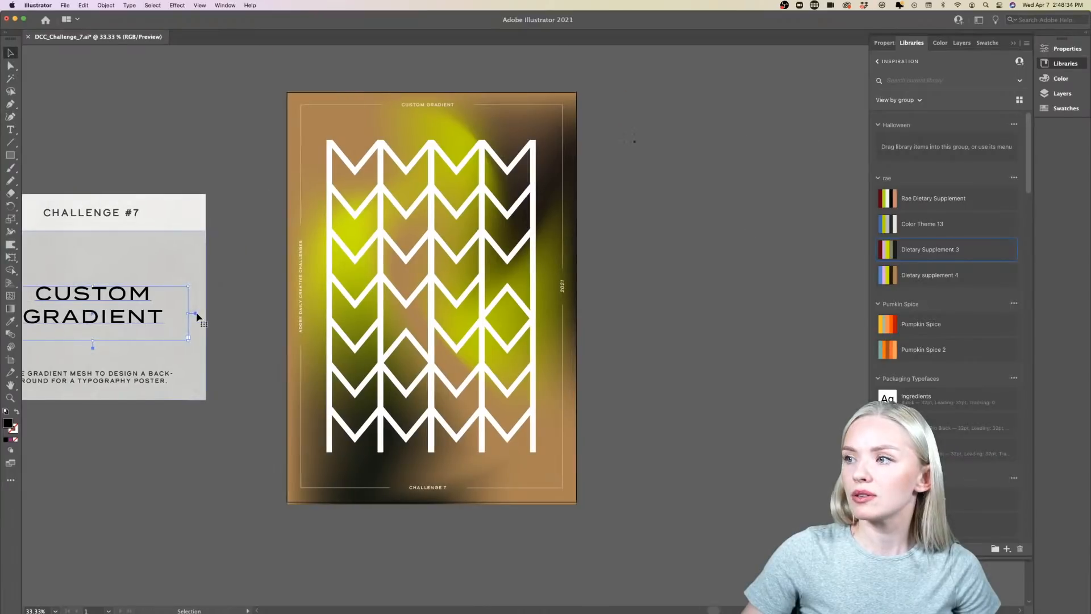
click(639, 147)
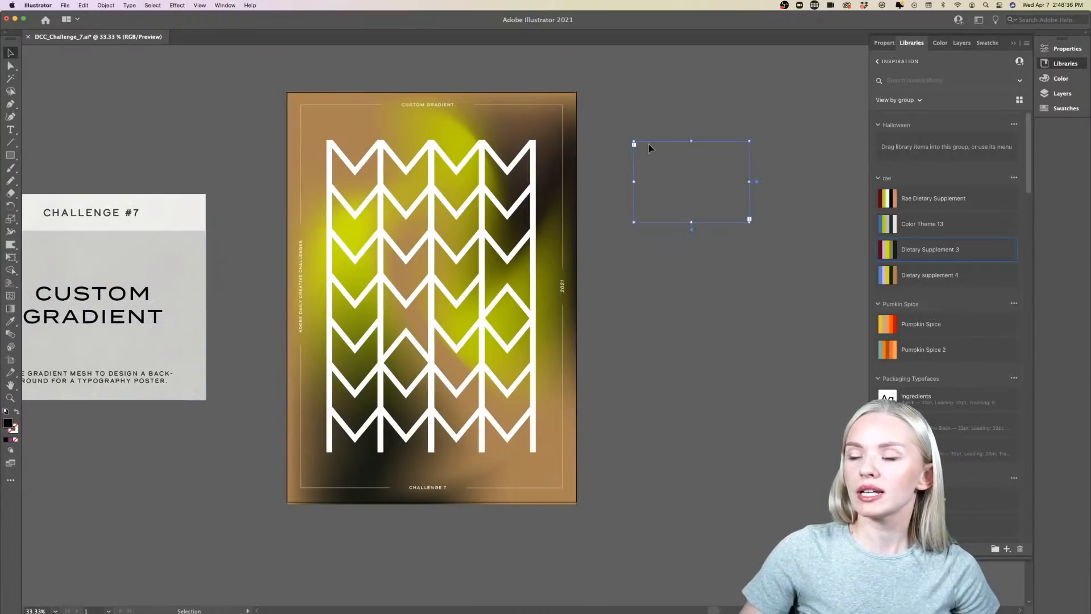
scroll(649, 145, right, 1)
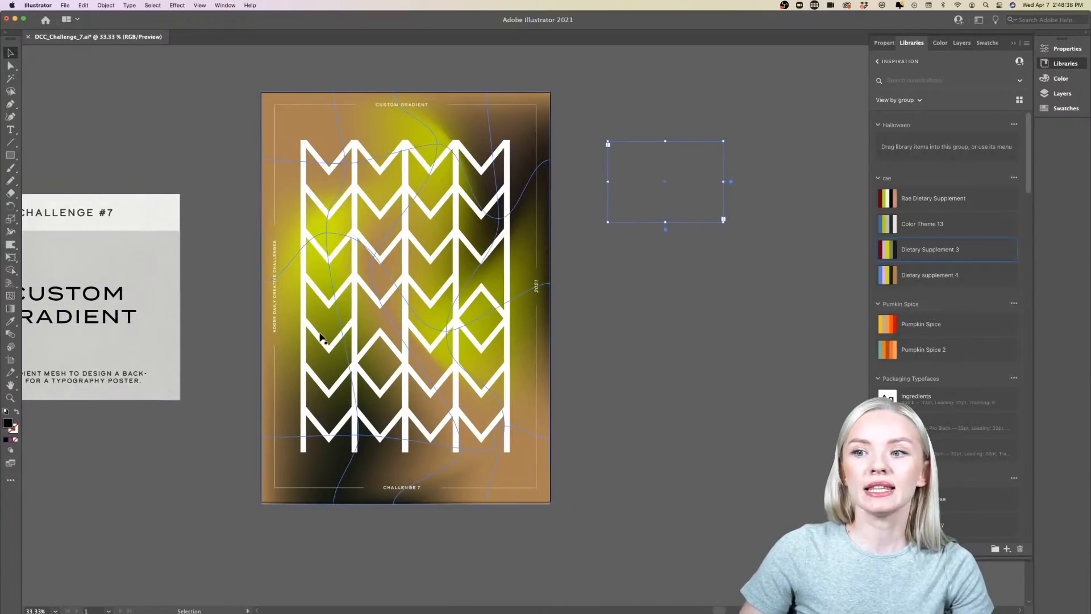
key(i)
click(117, 314)
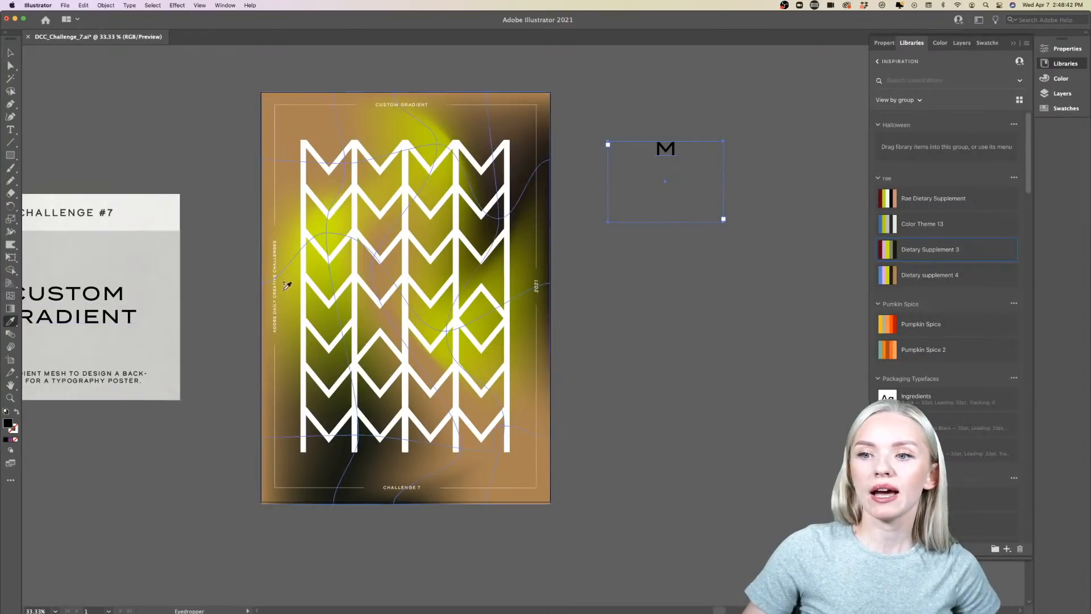
scroll(490, 167, right, 5)
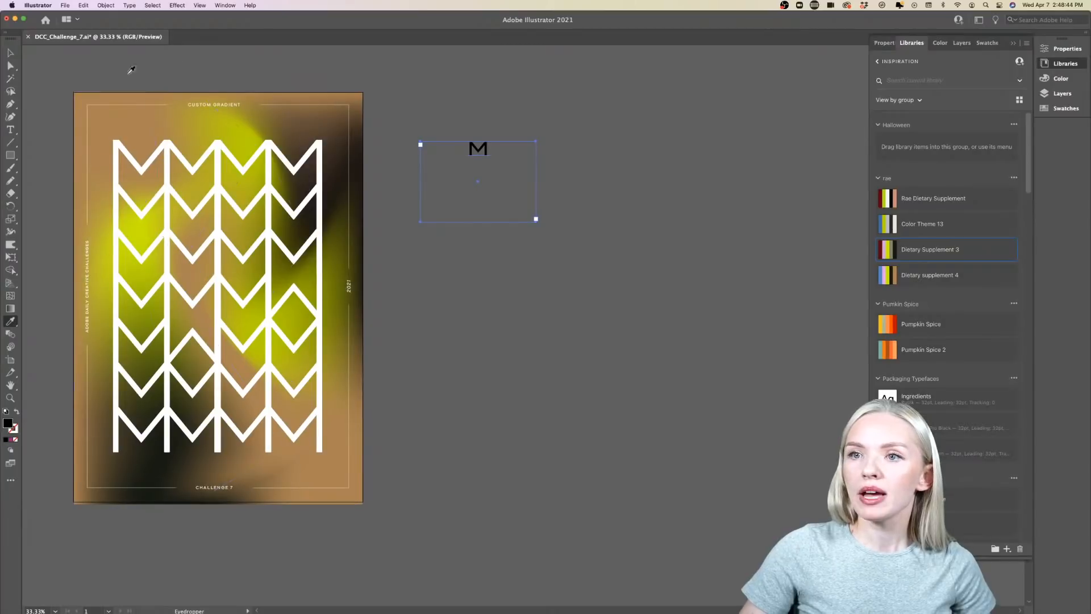
key(v)
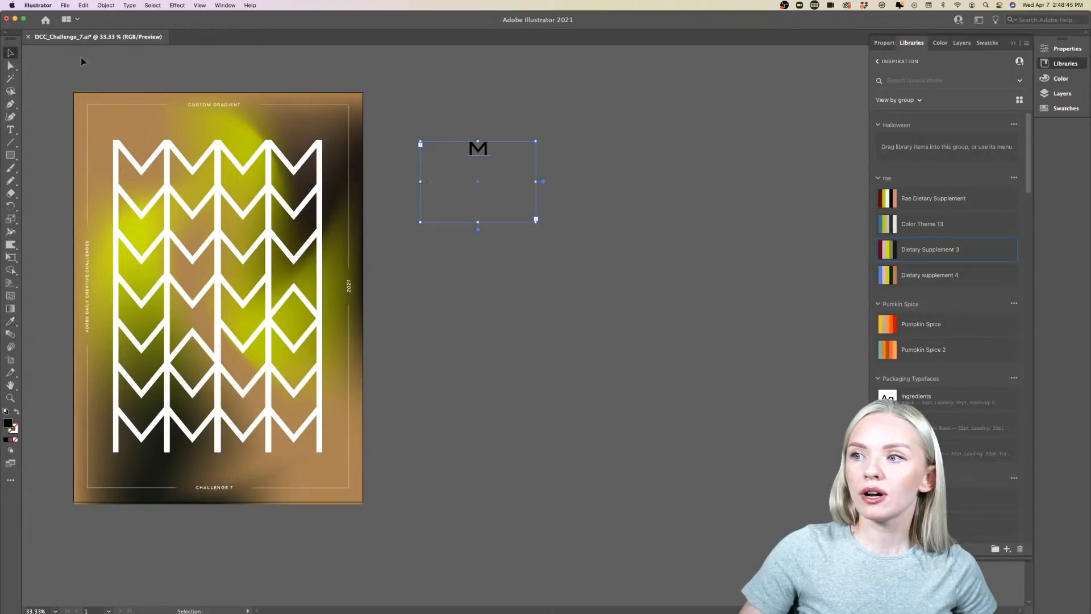
- Move the text frame closer to the poster and replace its letter M with a capital D
click(886, 43)
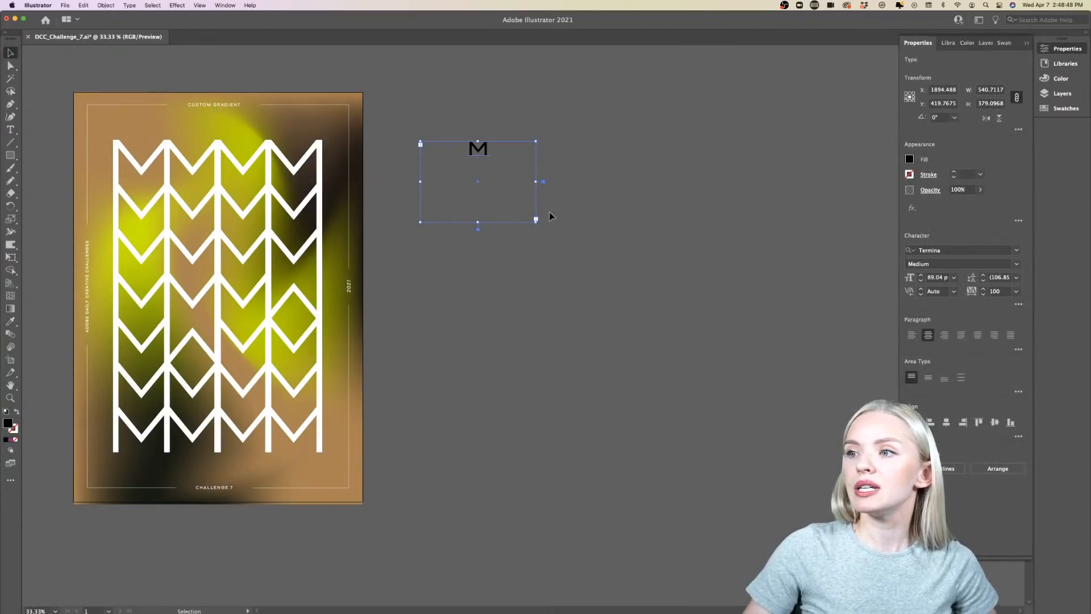
drag(478, 150, 434, 165)
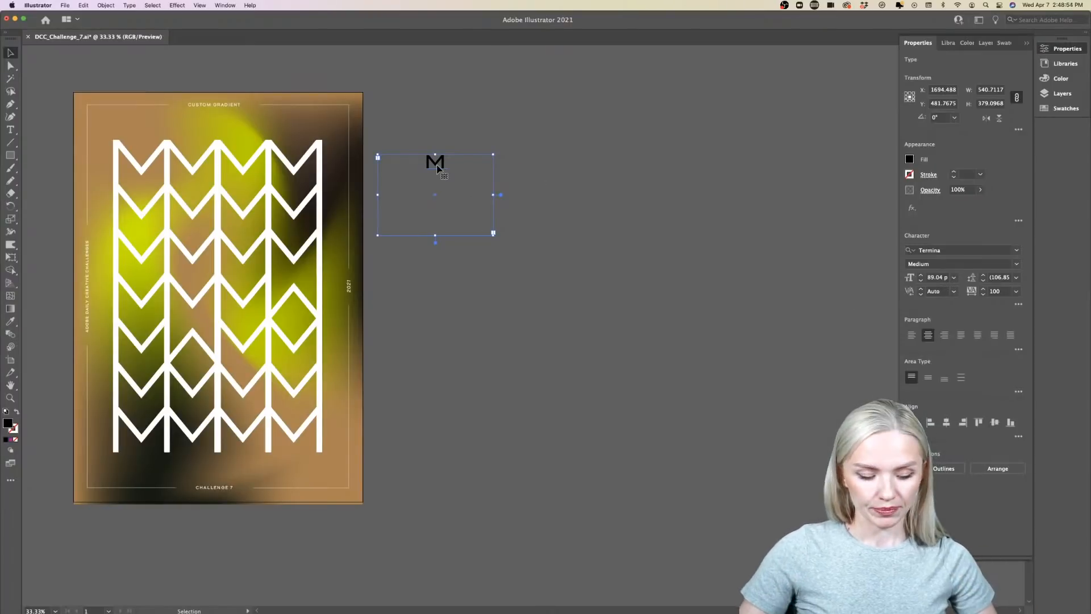
scroll(437, 166, up, 5)
triple_click(452, 150)
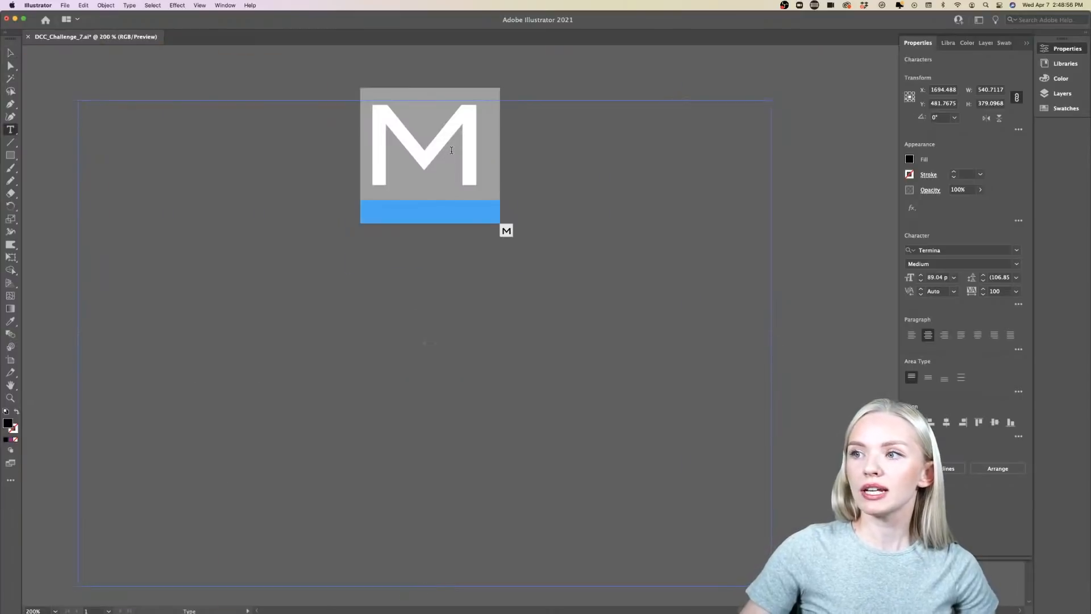
text(D)
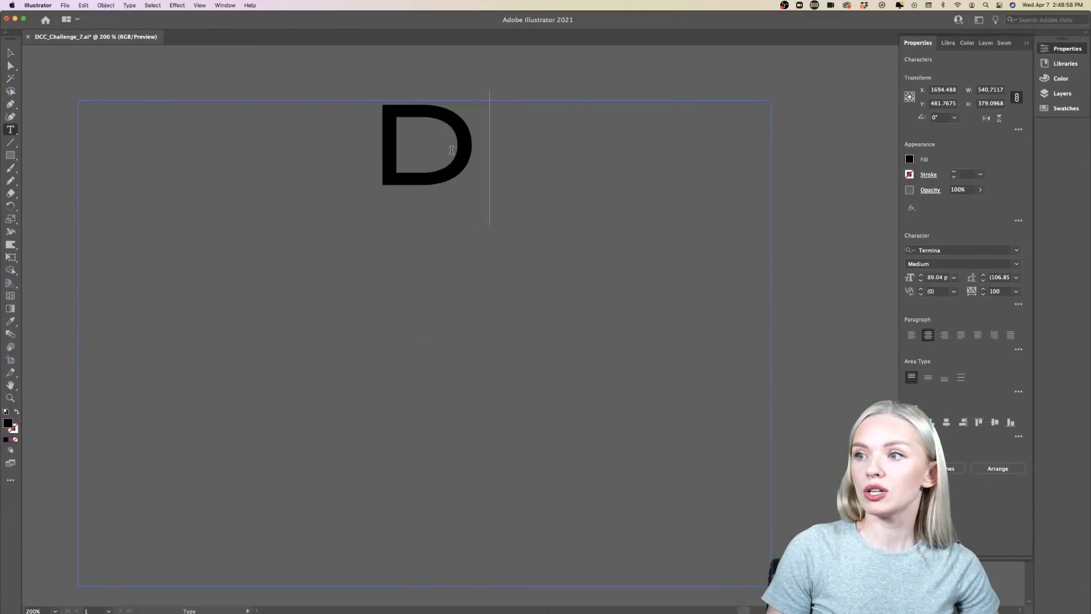
click(11, 53)
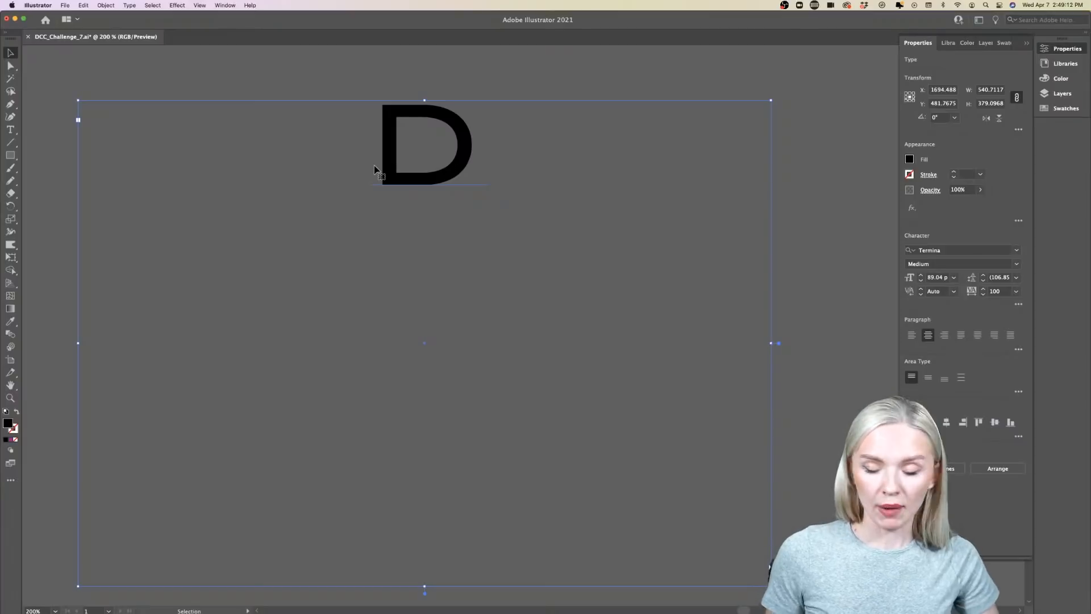
- Convert the letter D to outlines and scale it up proportionally to about 194 px wide
scroll(374, 170, down, 2)
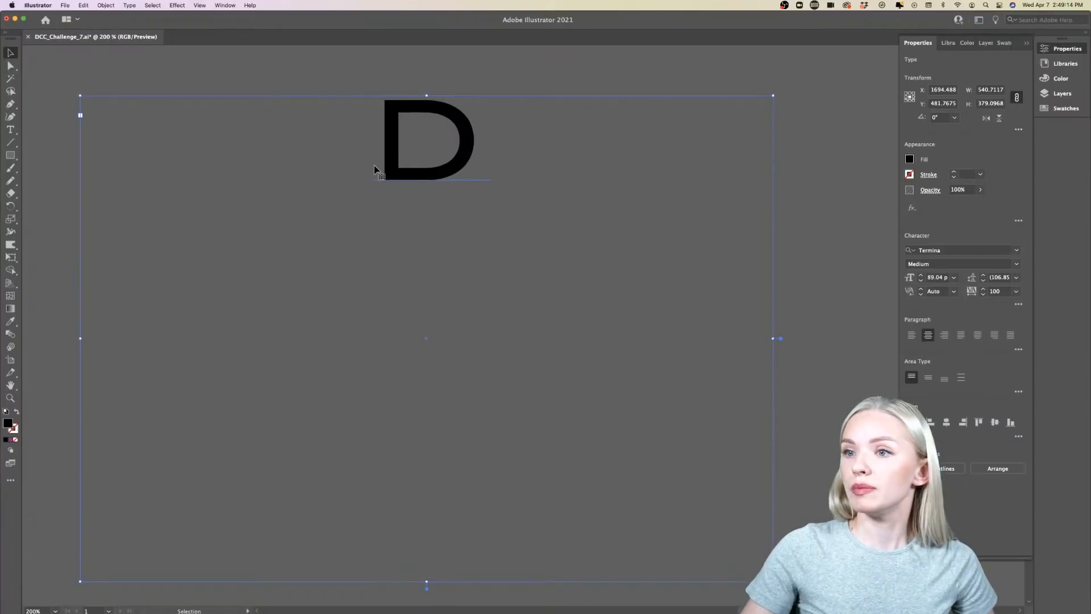
scroll(374, 170, up, 1)
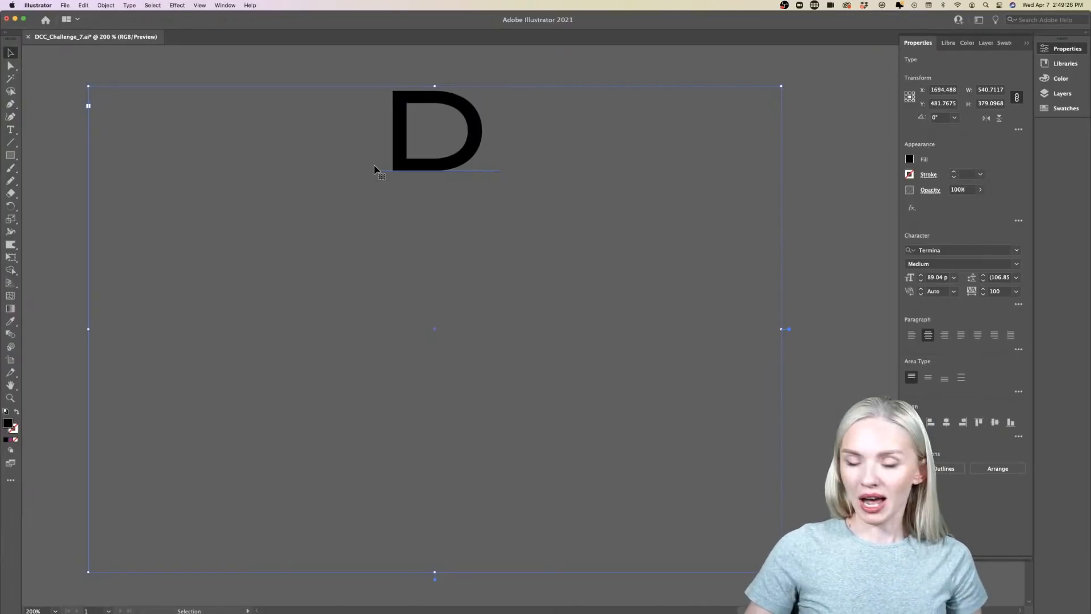
key(super+shift+o)
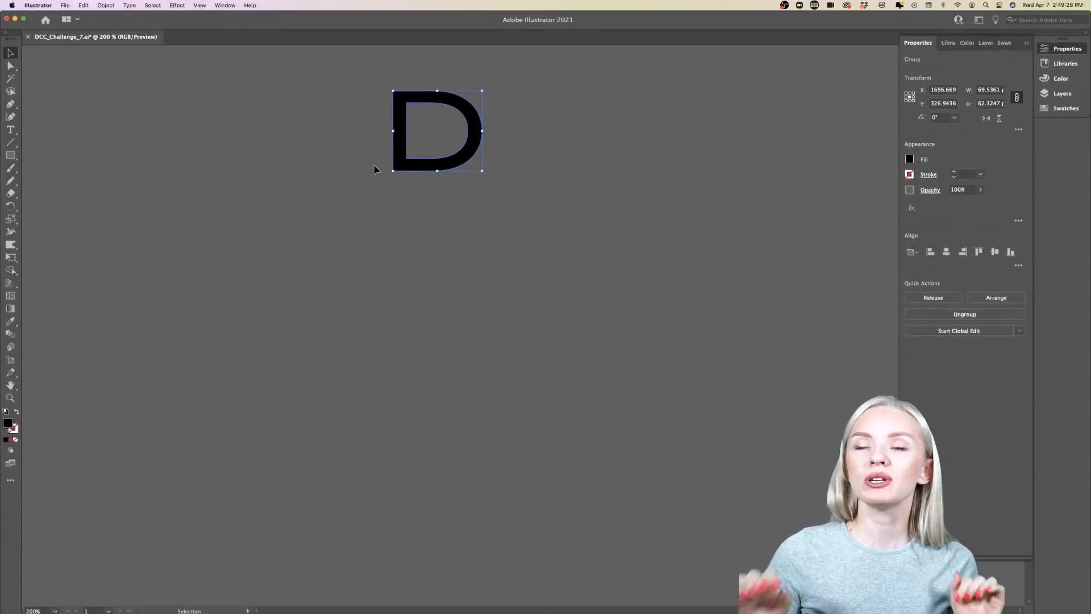
drag(484, 133, 494, 236)
click(528, 275)
click(460, 267)
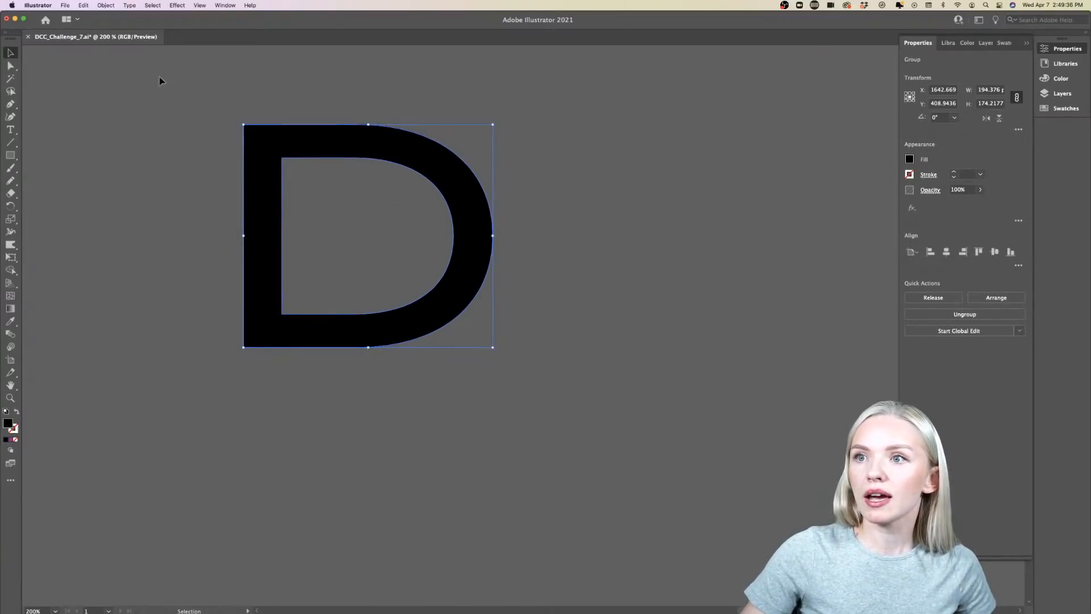
- Apply a Grid repeat to the outlined letter D
click(104, 5)
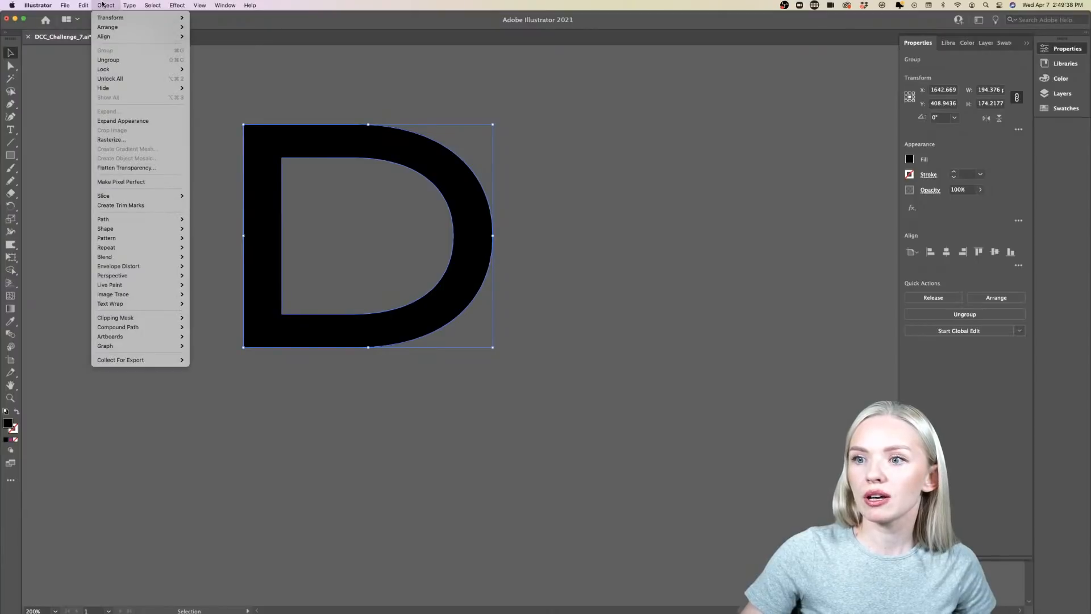
mouse_move(134, 248)
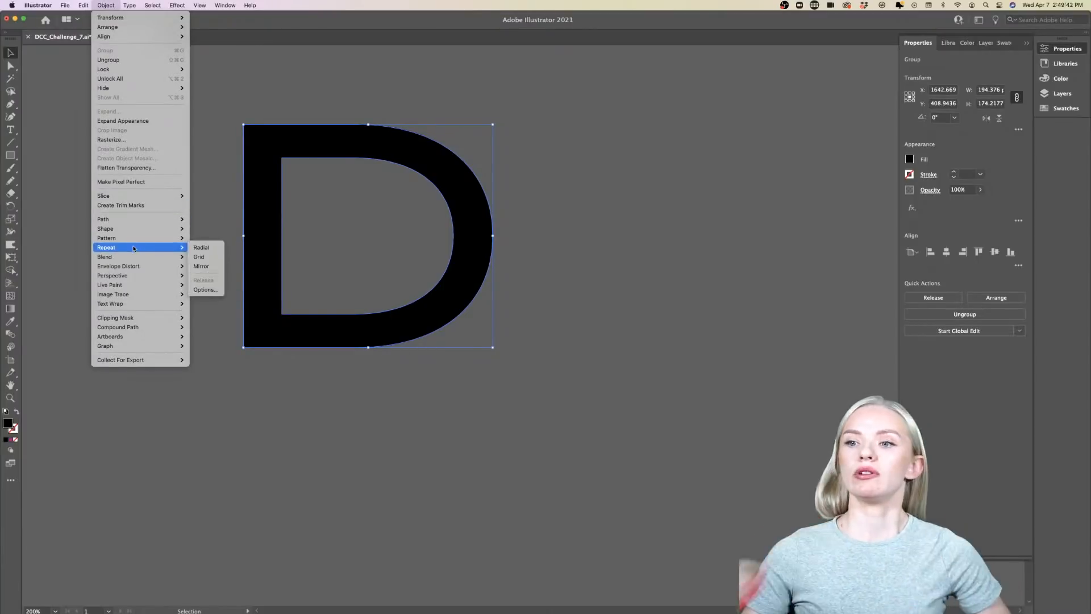
click(199, 256)
scroll(445, 289, right, 3)
scroll(444, 289, right, 2)
scroll(444, 289, down, 2)
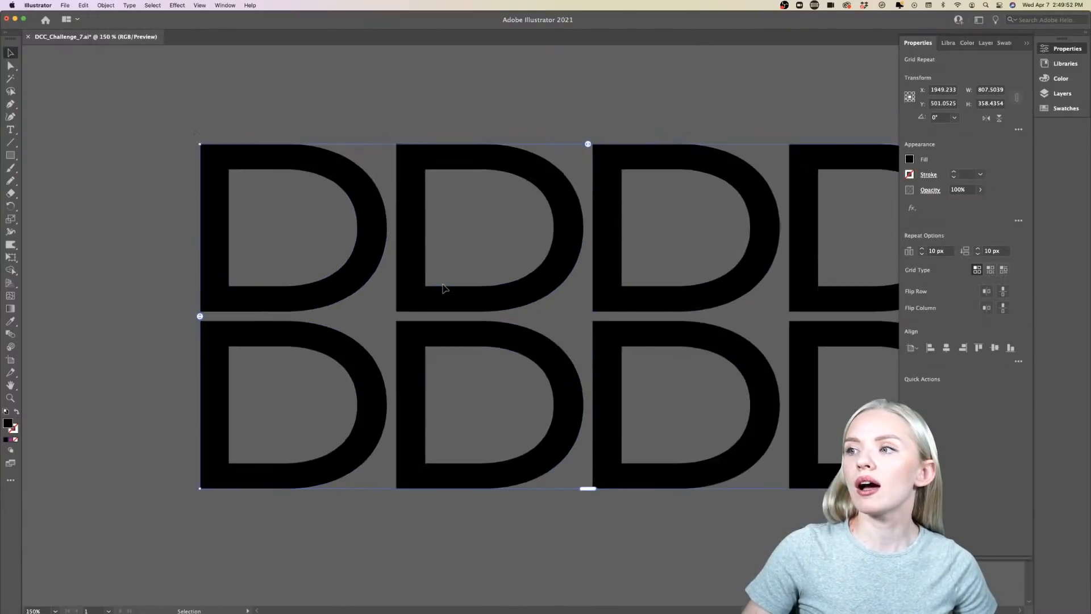
- Tighten the D grid to about -1.06 px horizontal spacing and about -26.03 px vertical spacing so the rows overlap
scroll(445, 289, right, 3)
mouse_move(453, 188)
mouse_down()
mouse_move(441, 190)
mouse_move(452, 189)
mouse_up()
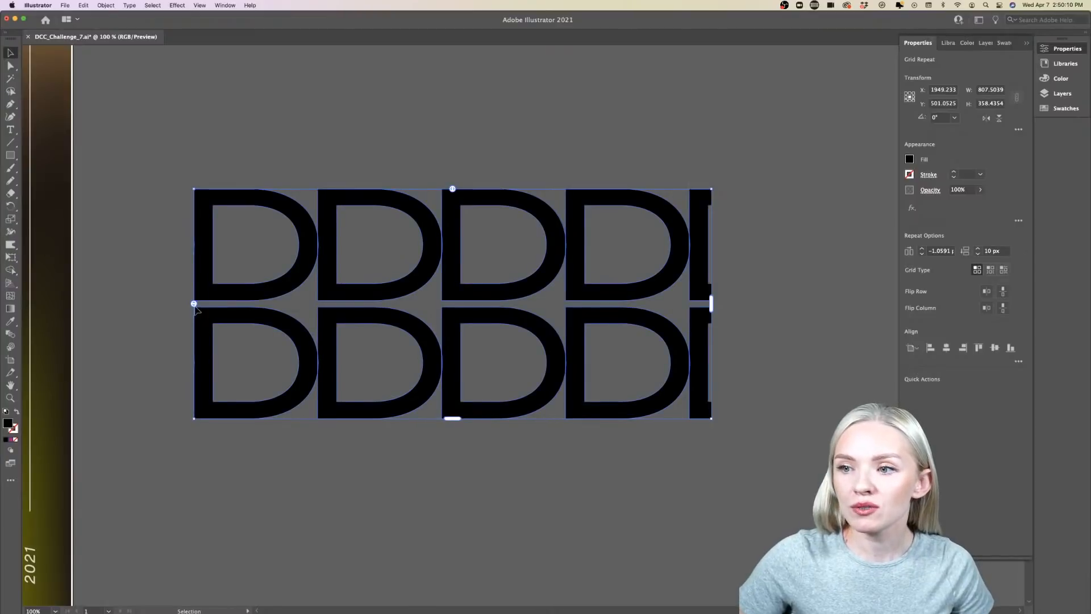
drag(194, 304, 193, 288)
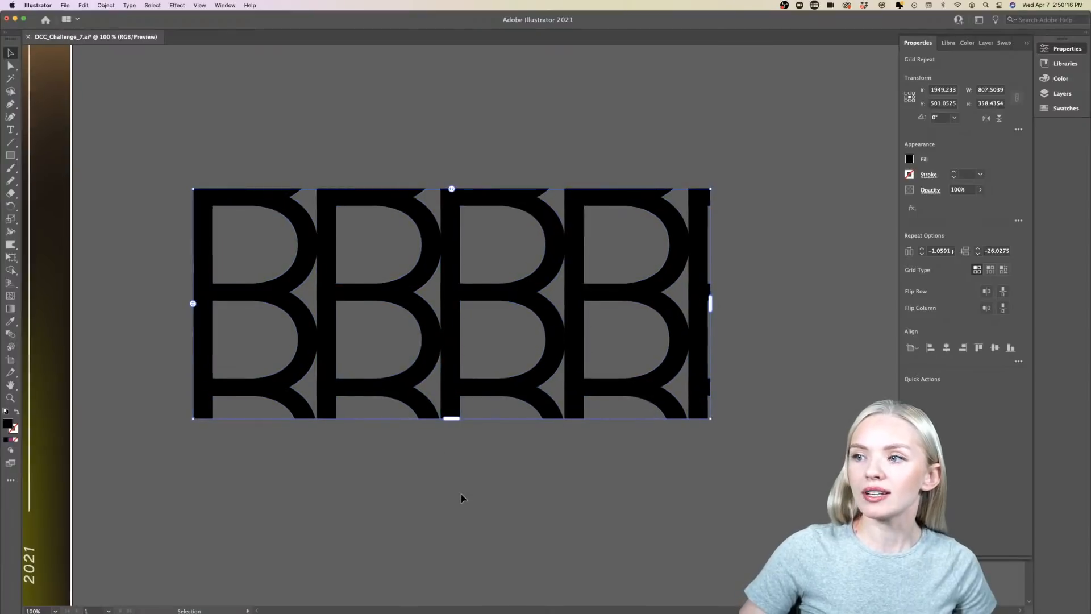
- Extend the D grid downward and to the right to about 1839 px wide and 574 px high
scroll(461, 493, down, 2)
scroll(461, 493, right, 2)
scroll(462, 493, down, 1)
scroll(455, 471, up, 2)
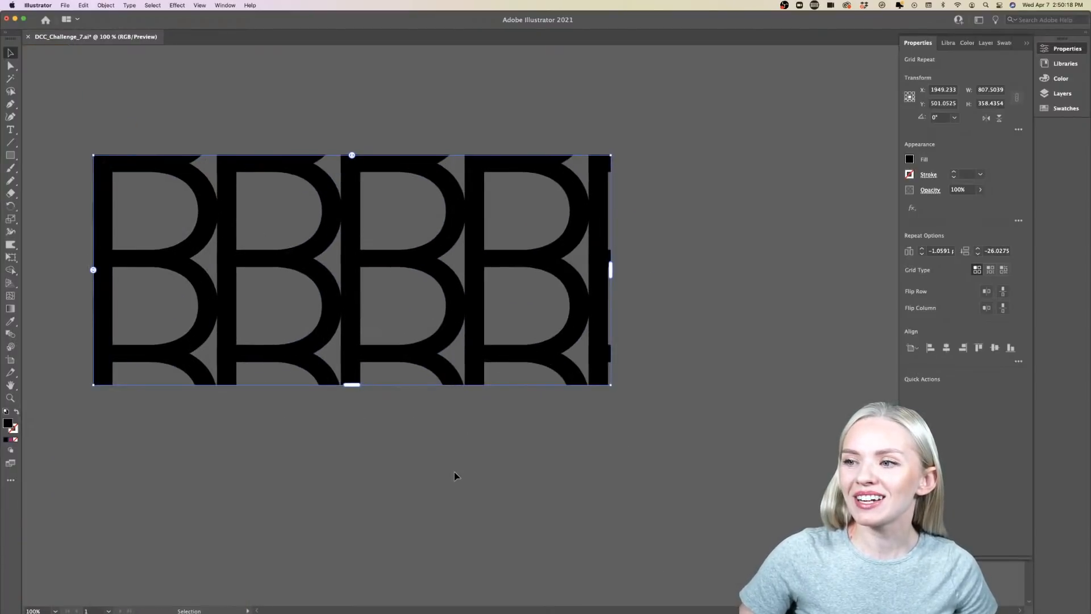
drag(357, 387, 366, 525)
scroll(366, 525, down, 2)
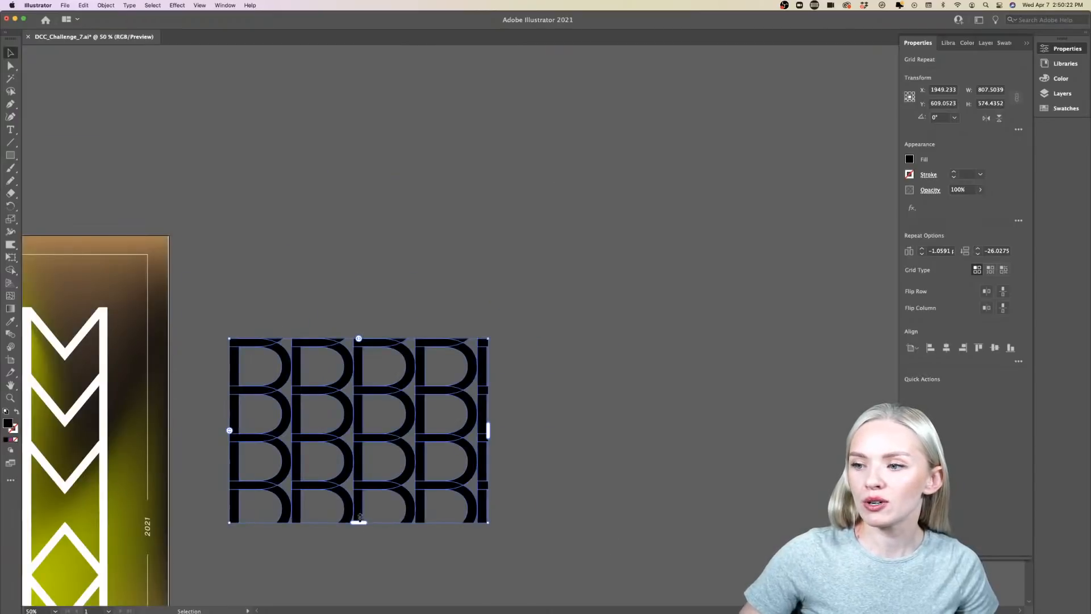
drag(487, 433, 819, 430)
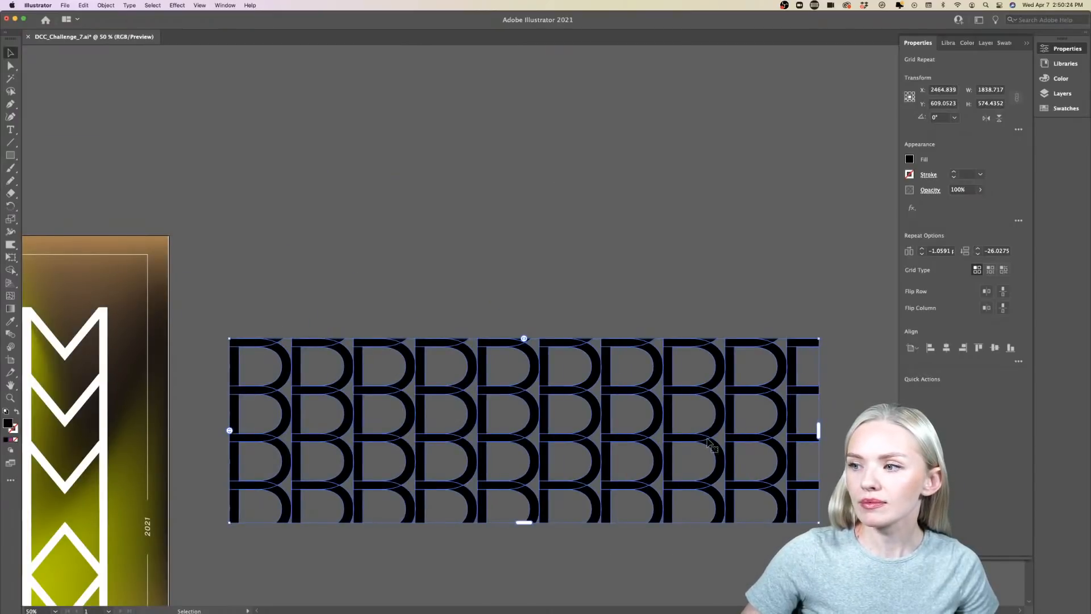
- Overlap the D grid's columns and rows with about -29.34 px horizontal and -27.09 px vertical spacing
mouse_move(524, 338)
mouse_down()
mouse_move(512, 339)
mouse_move(524, 339)
mouse_up()
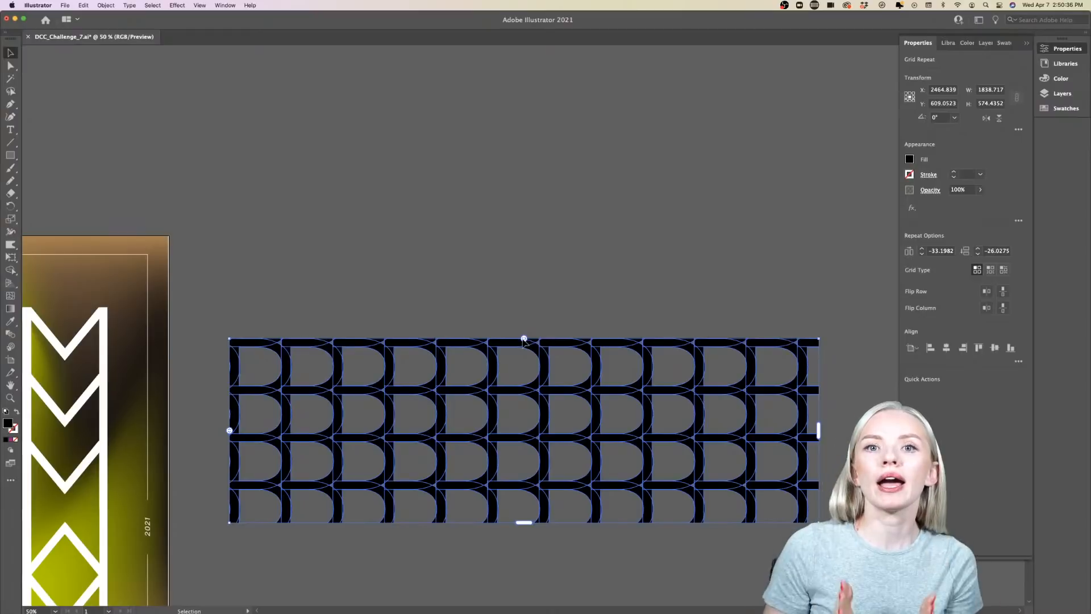
mouse_move(524, 338)
mouse_down()
mouse_move(486, 339)
mouse_move(525, 339)
mouse_up()
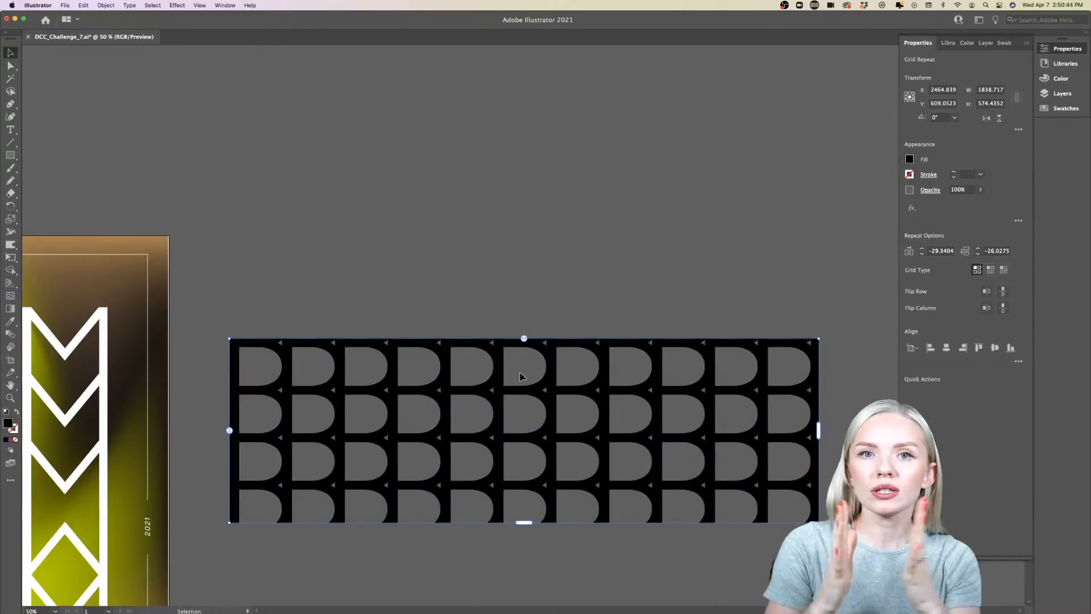
mouse_move(229, 430)
mouse_down()
mouse_move(230, 411)
mouse_move(229, 431)
mouse_up()
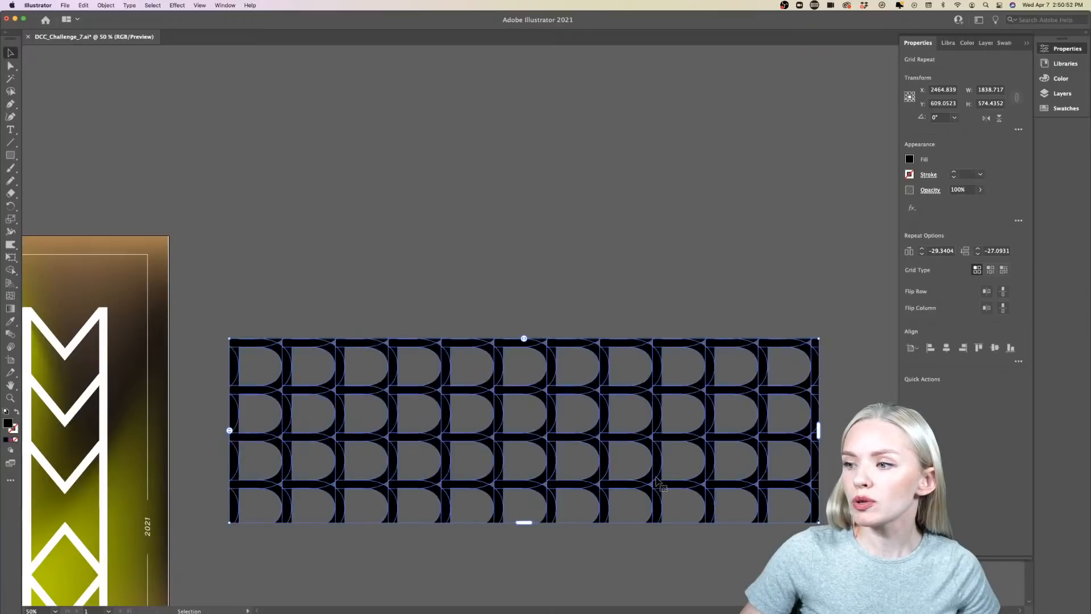
- Move the whole D grid up beside the poster, outside of isolation mode
double_click(599, 444)
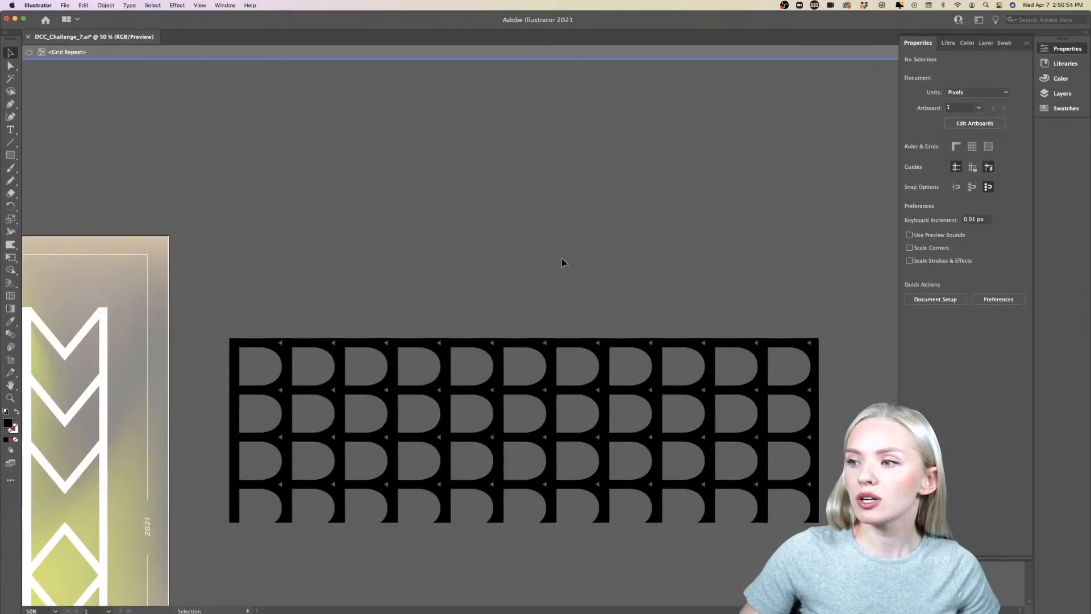
double_click(561, 257)
drag(606, 466, 588, 341)
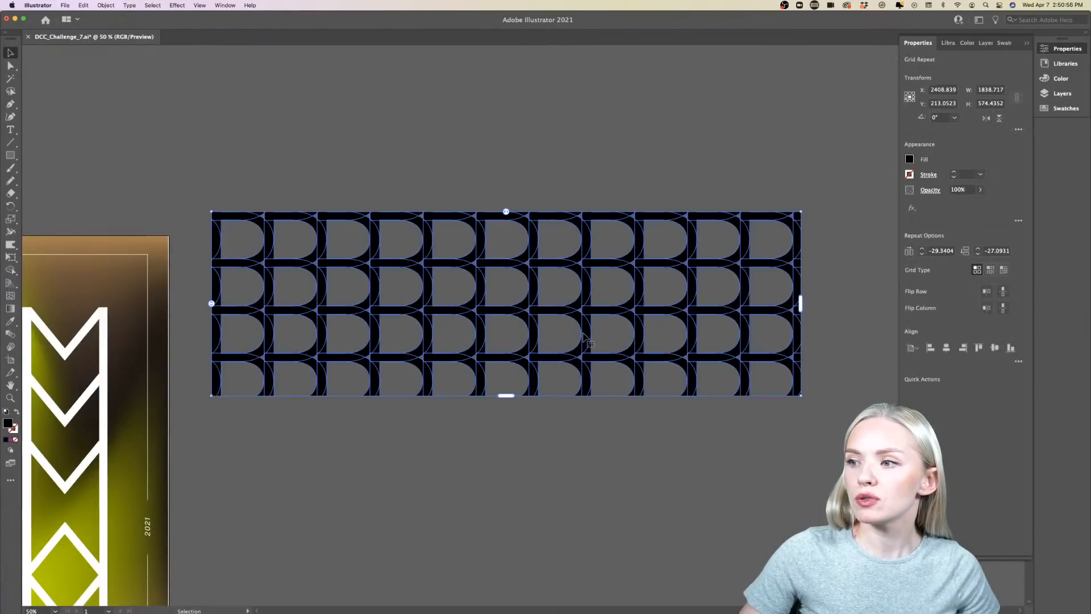
- Rotate the source letter D diagonally inside the grid repeat so all copies form an interlaced scale pattern, and leave isolation mode
double_click(588, 340)
drag(579, 364, 629, 373)
click(585, 453)
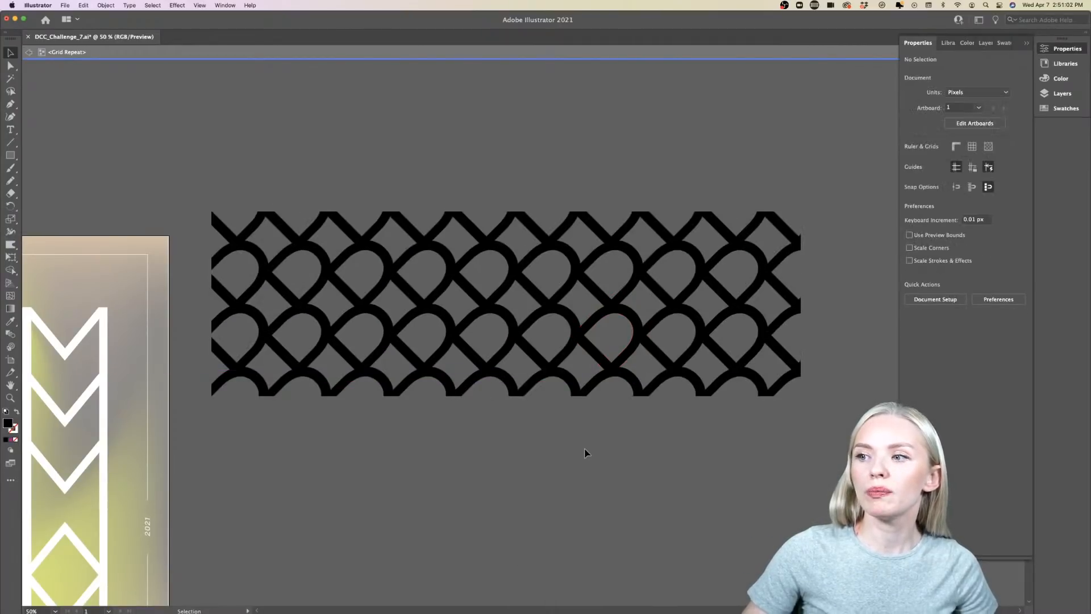
key(Escape)
- Rotate the source letter D back upright inside the grid repeat and leave isolation mode
key(super+minus)
key(super+minus)
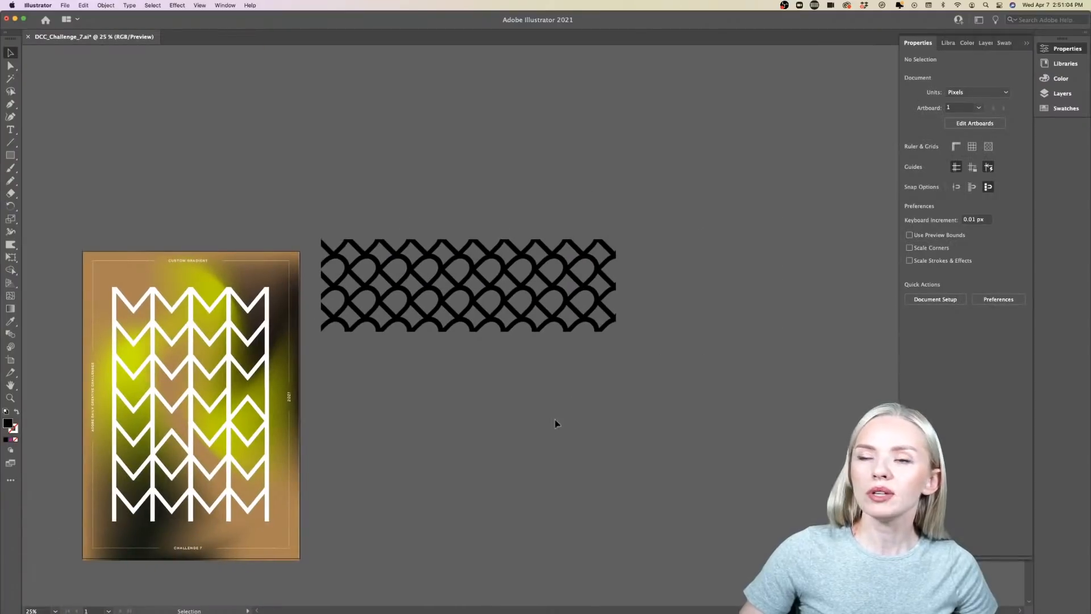
scroll(524, 383, up, 1)
double_click(464, 284)
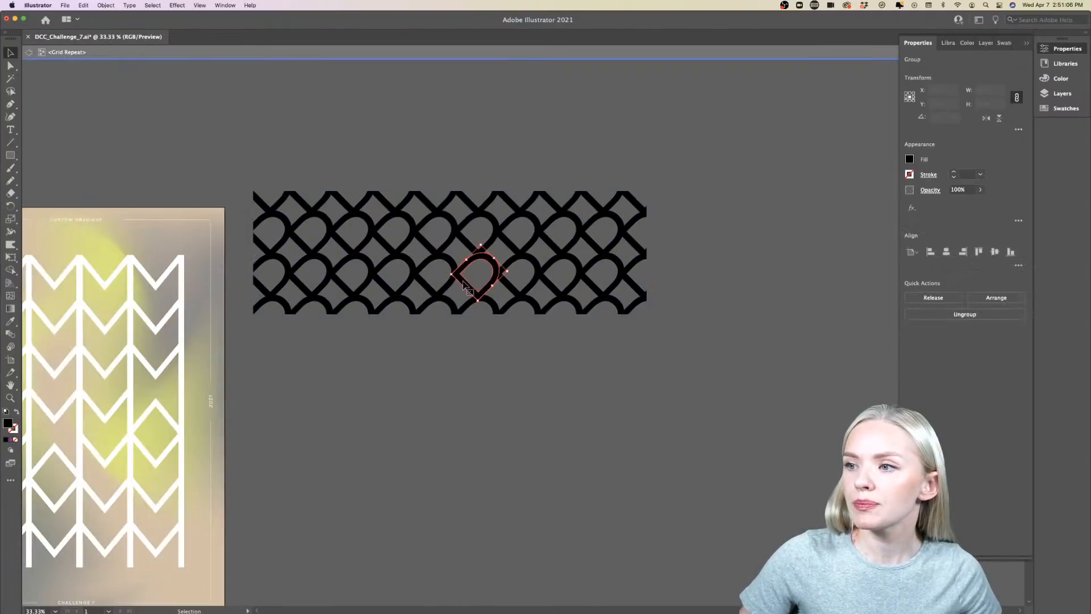
drag(510, 273, 531, 298)
key(Escape)
- Expand the D grid repeat into a clip group of separate letters
click(352, 281)
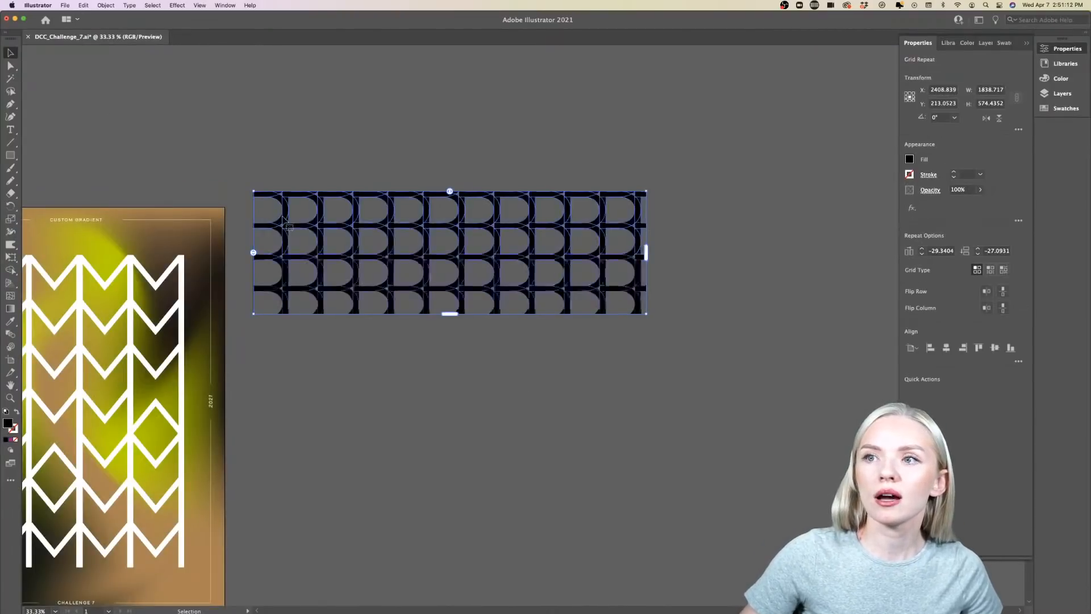
click(101, 8)
click(122, 110)
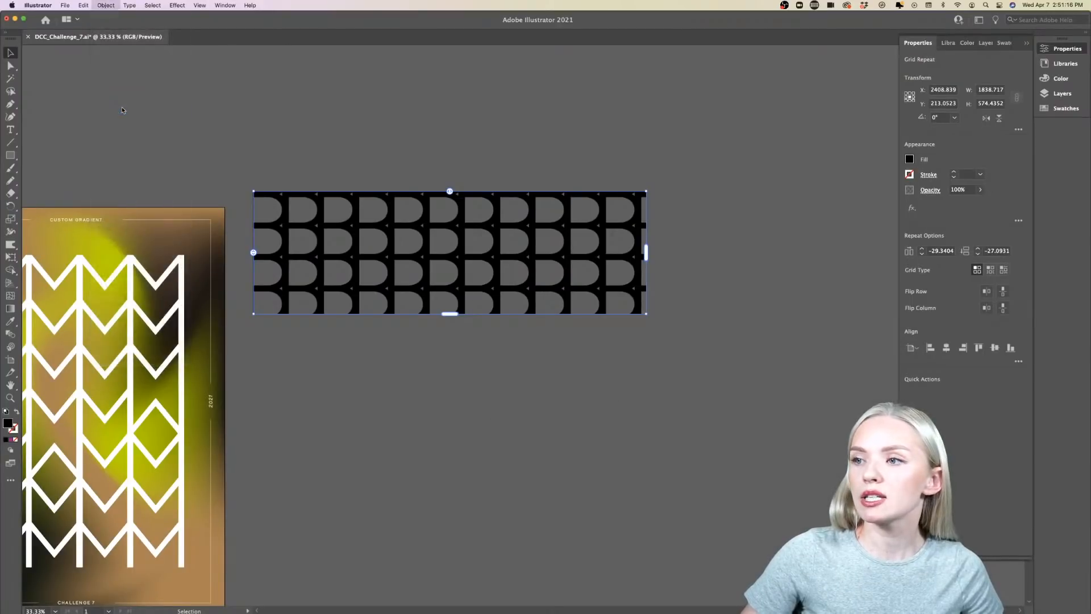
click(575, 378)
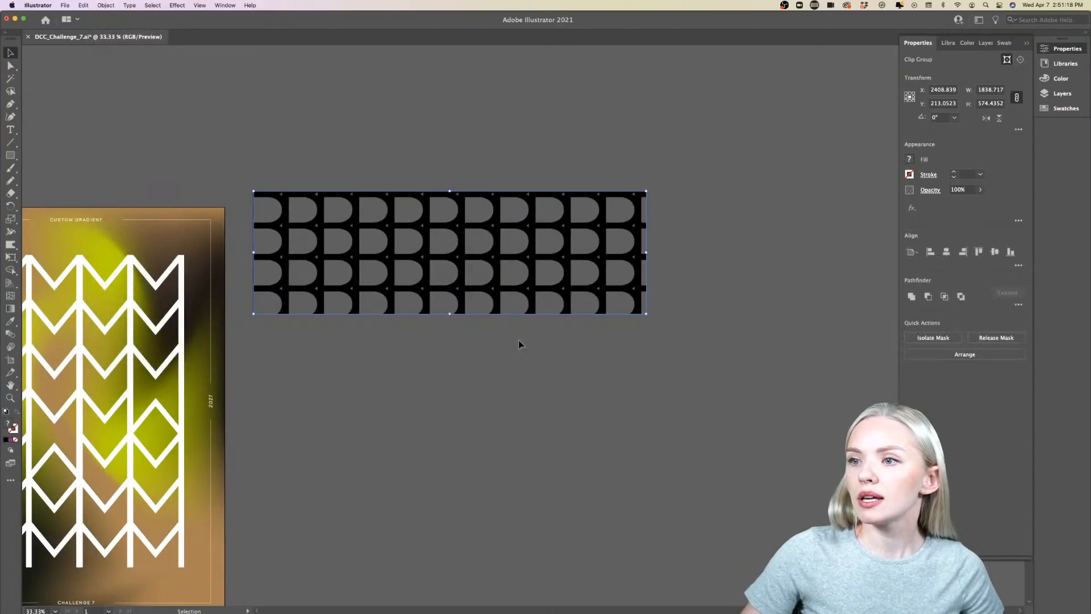
- Isolate one letter D inside the expanded clip group, rotate it 180 degrees, and leave isolation mode
double_click(458, 299)
double_click(483, 373)
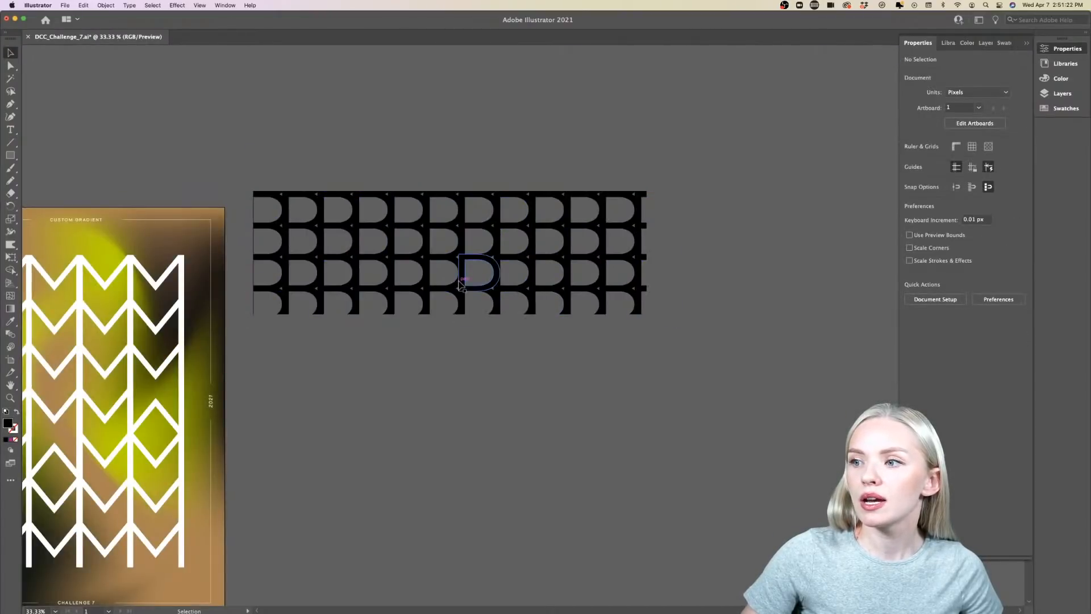
double_click(461, 284)
click(460, 284)
scroll(460, 284, up, 5)
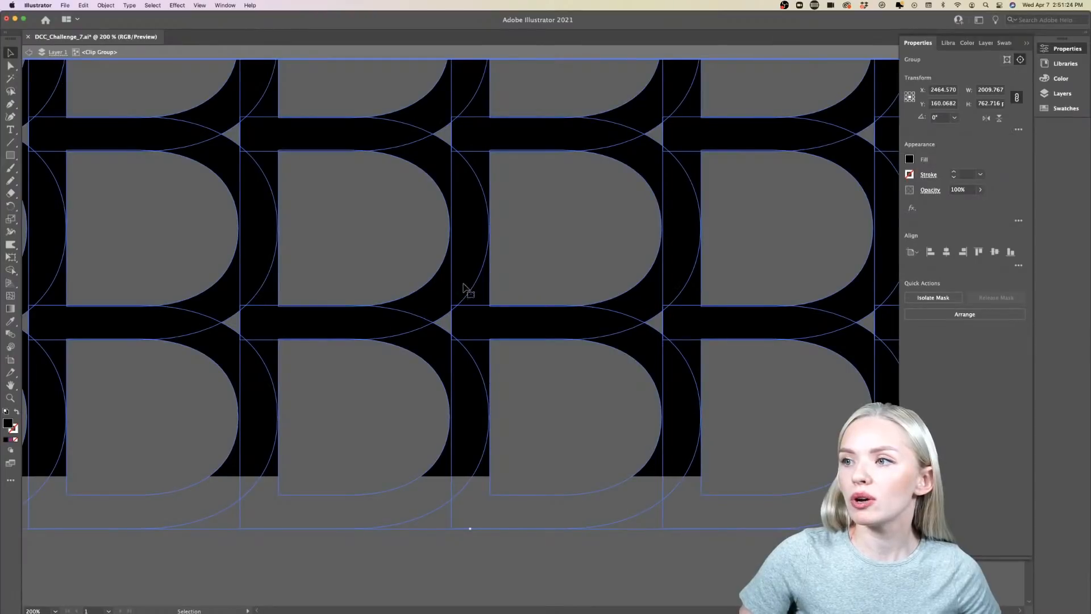
double_click(476, 315)
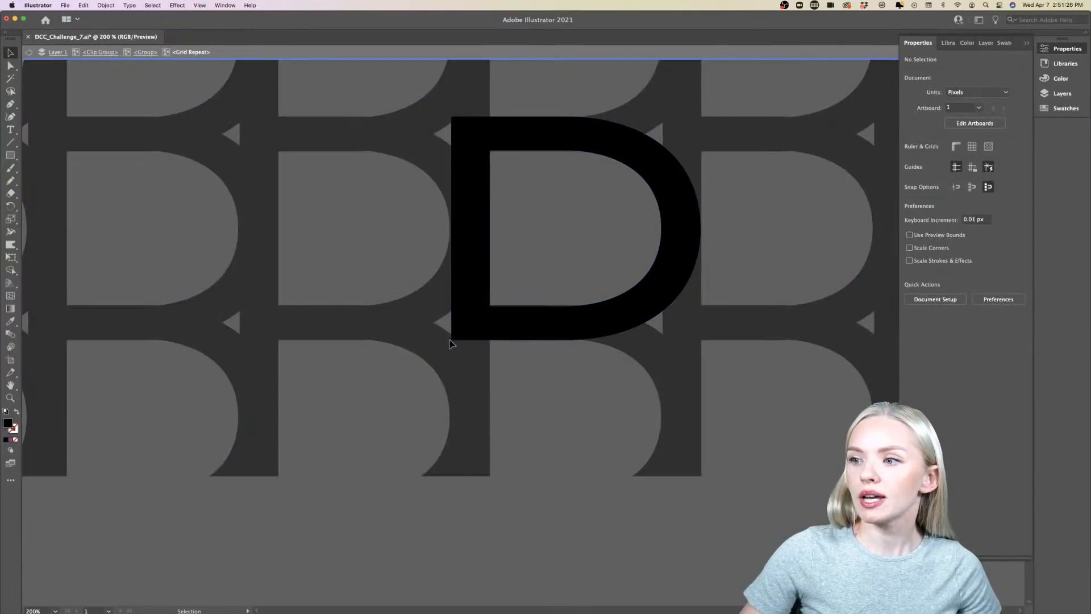
double_click(562, 233)
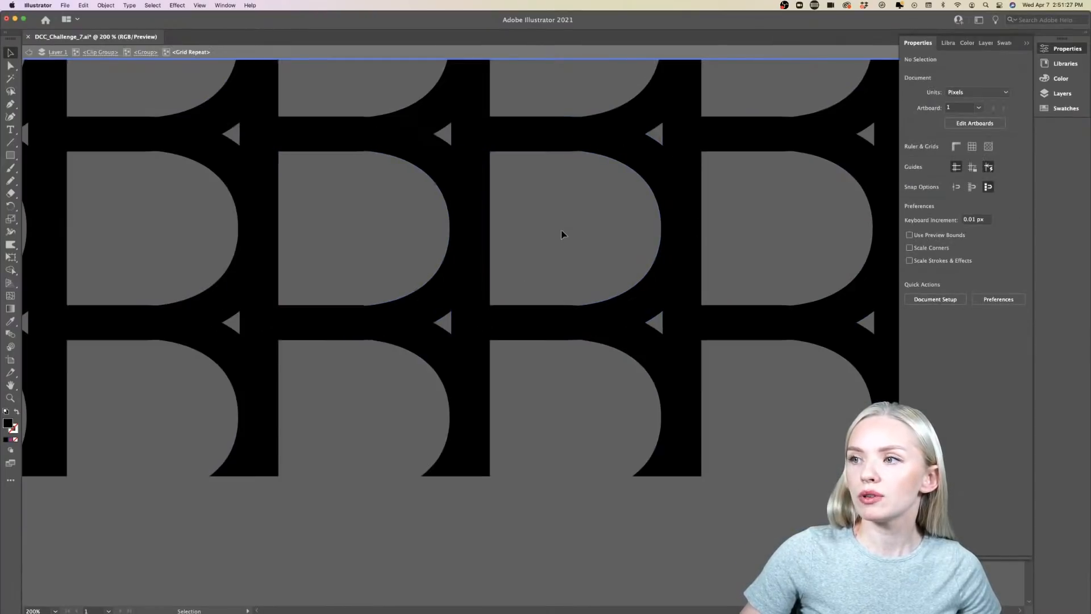
double_click(489, 261)
click(491, 259)
double_click(480, 298)
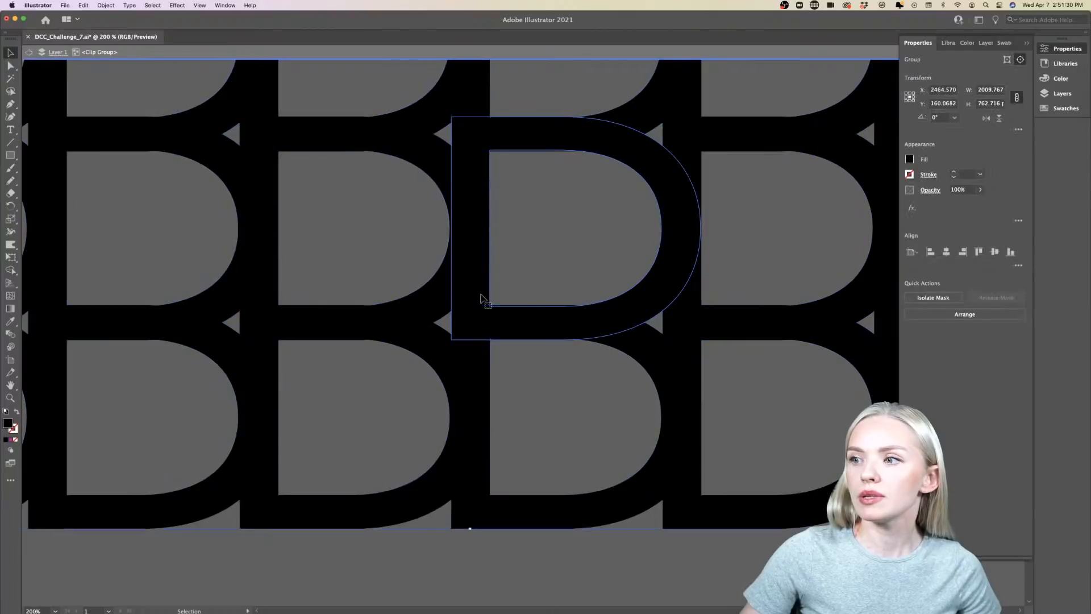
drag(459, 348, 650, 165)
scroll(647, 249, down, 4)
double_click(637, 410)
- Delete the expanded D pattern beside the poster
scroll(636, 411, right, 1)
scroll(637, 409, right, 3)
scroll(637, 409, down, 1)
scroll(637, 410, down, 2)
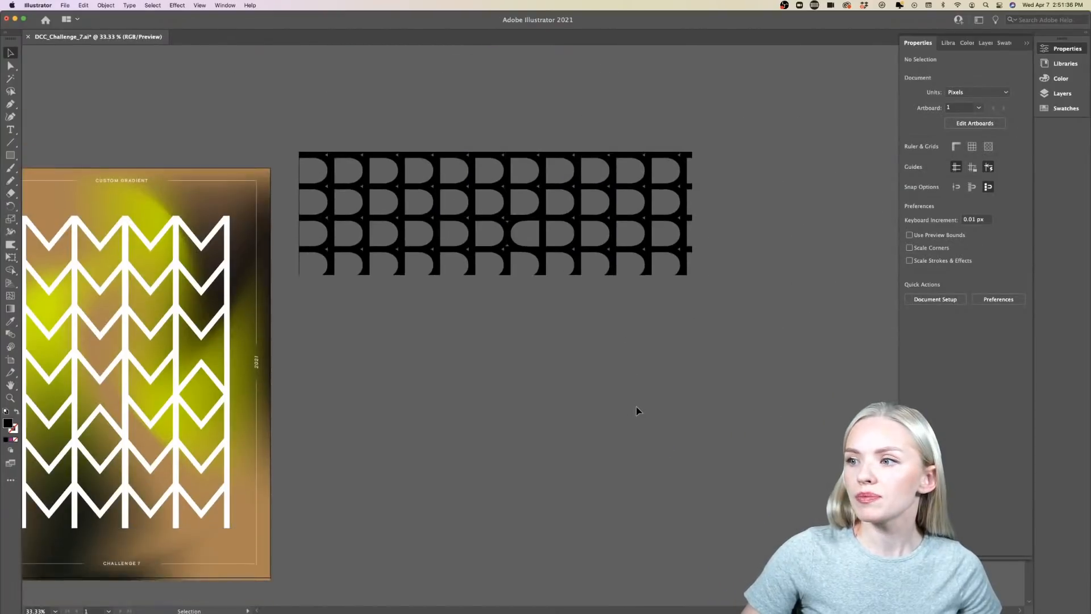
scroll(637, 410, down, 2)
scroll(637, 410, left, 1)
click(523, 221)
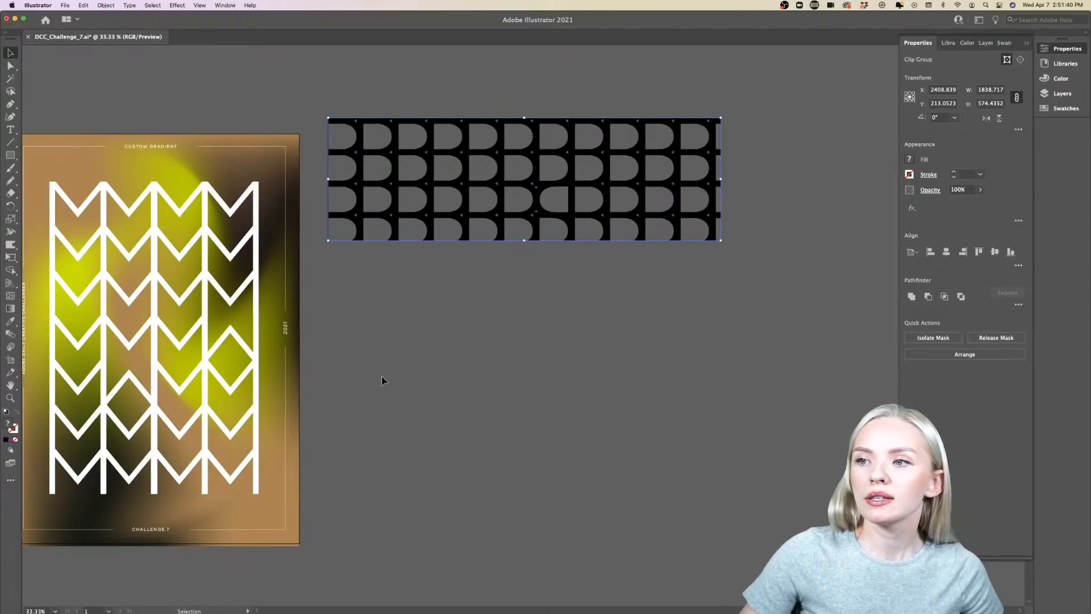
key(Delete)
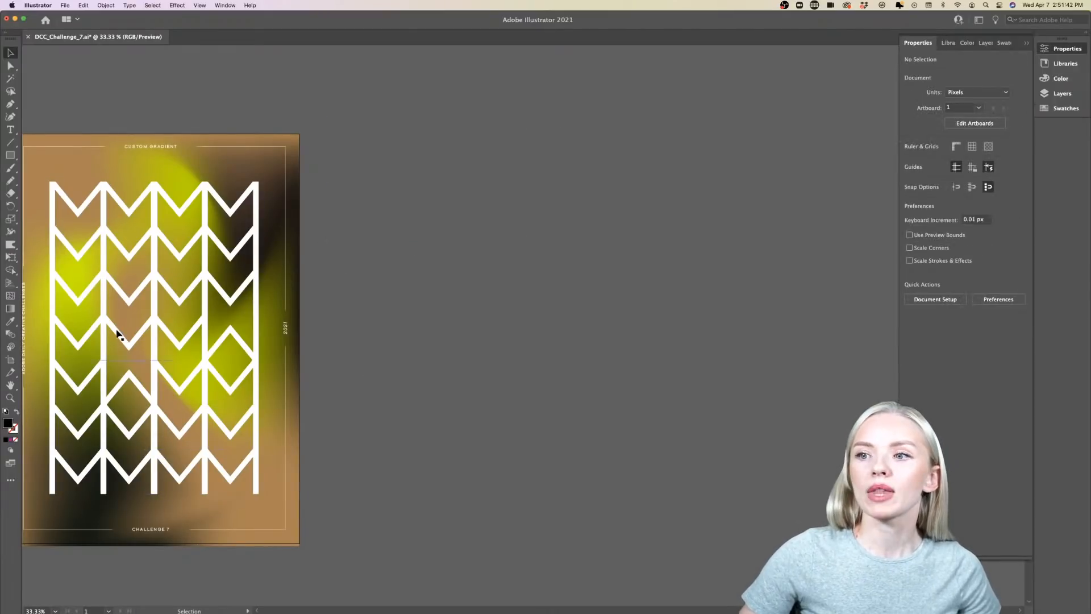
- Copy a live-type M from the poster beside it for comparison with the outlined upside-down M, and delete the copy
scroll(116, 335, left, 2)
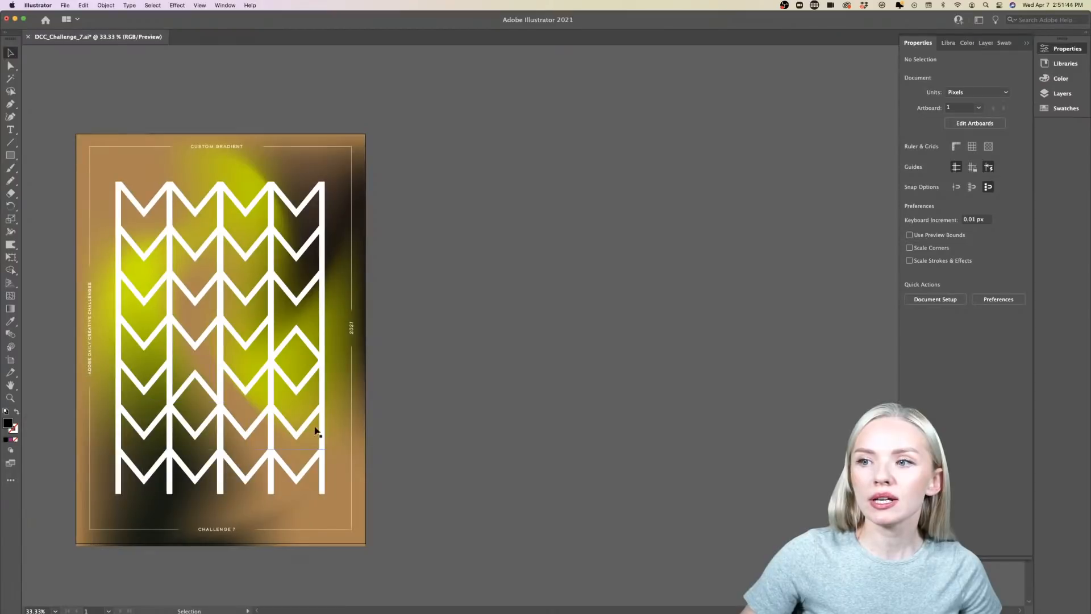
click(310, 252)
drag(309, 252, 442, 211)
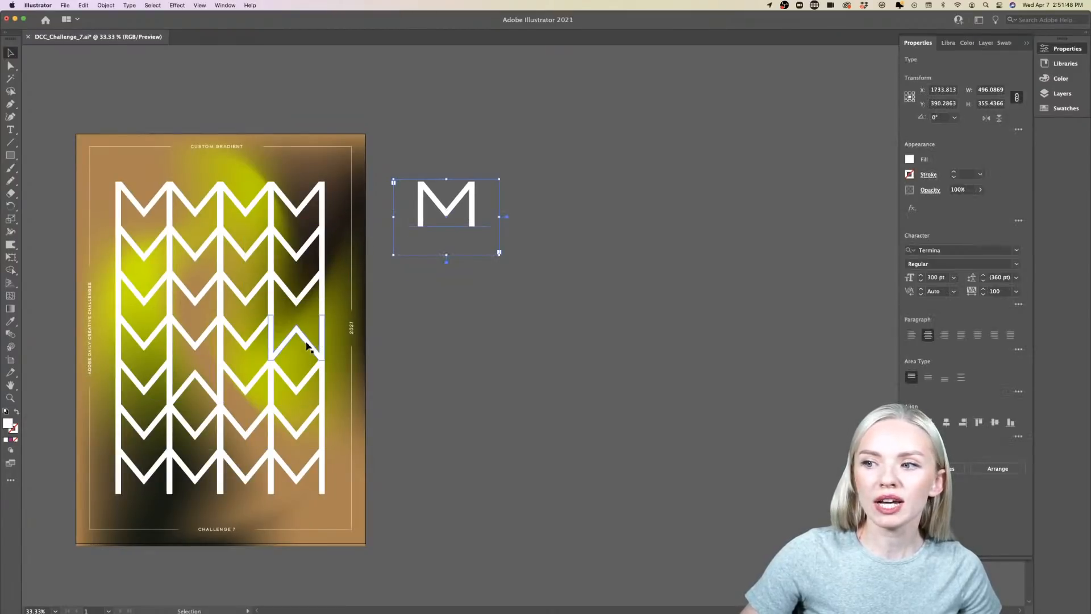
click(308, 346)
scroll(306, 344, up, 2)
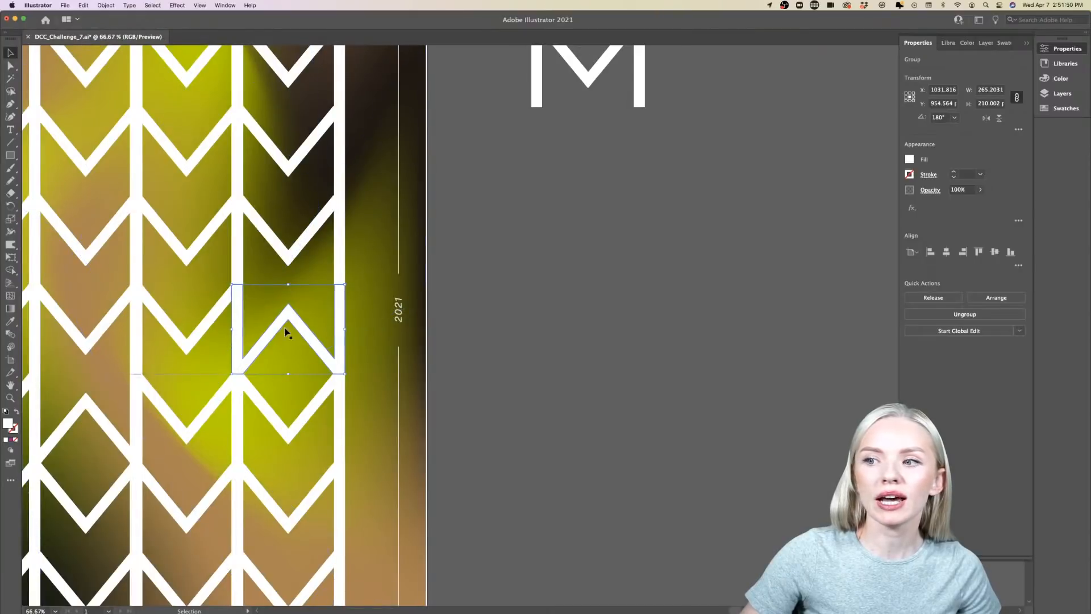
scroll(290, 330, down, 3)
scroll(397, 284, left, 2)
click(461, 227)
key(Delete)
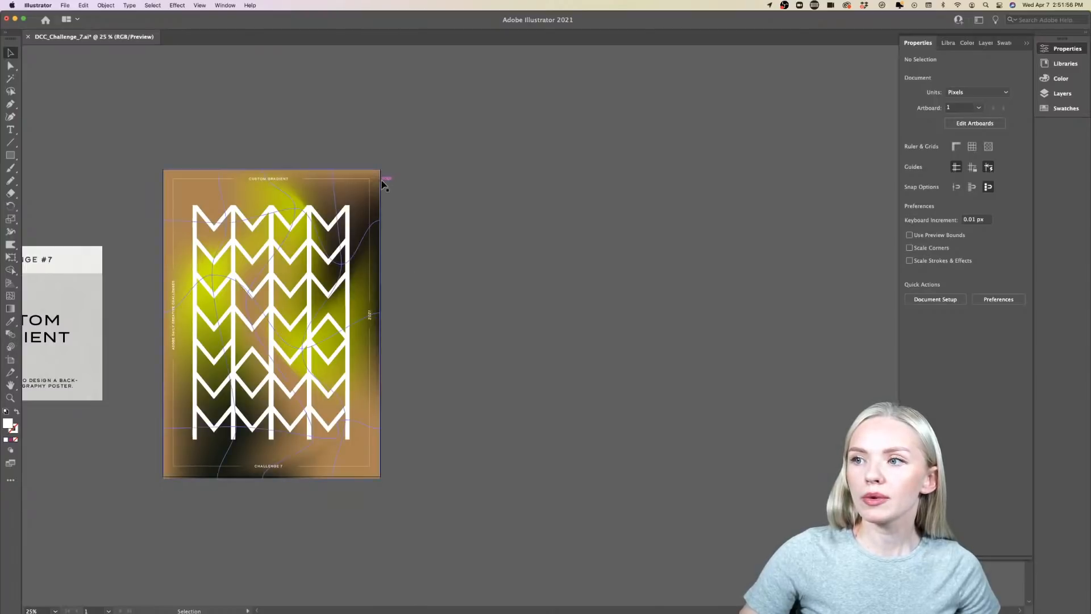
- Stretch the gradient mesh behind the poster to 1943 px wide and shift it left to about X 711 px
click(380, 239)
scroll(392, 327, up, 4)
drag(343, 313, 490, 320)
scroll(370, 320, down, 4)
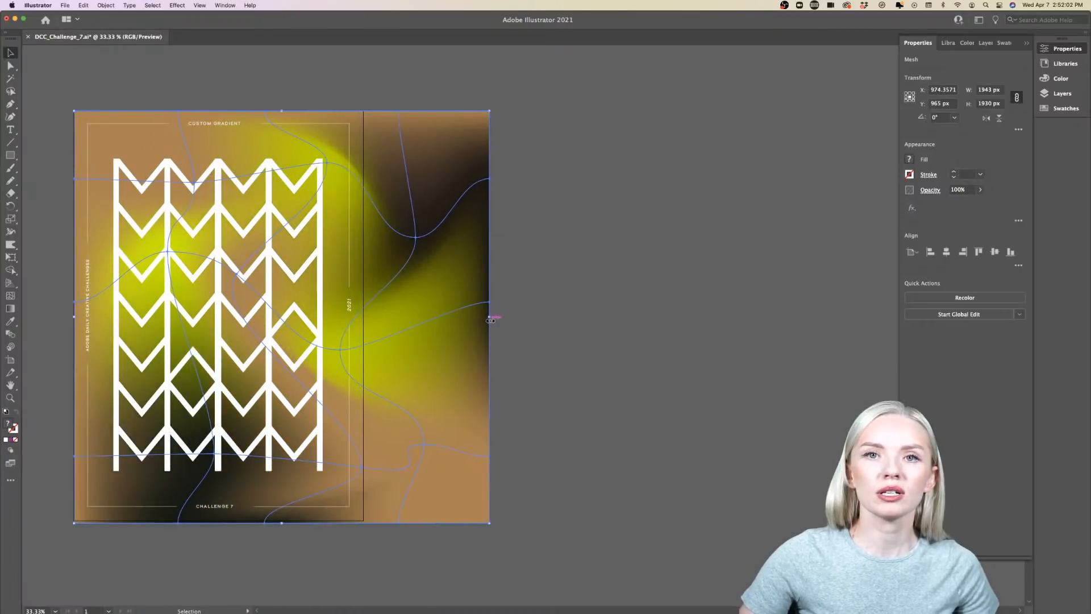
click(549, 381)
drag(449, 411, 393, 411)
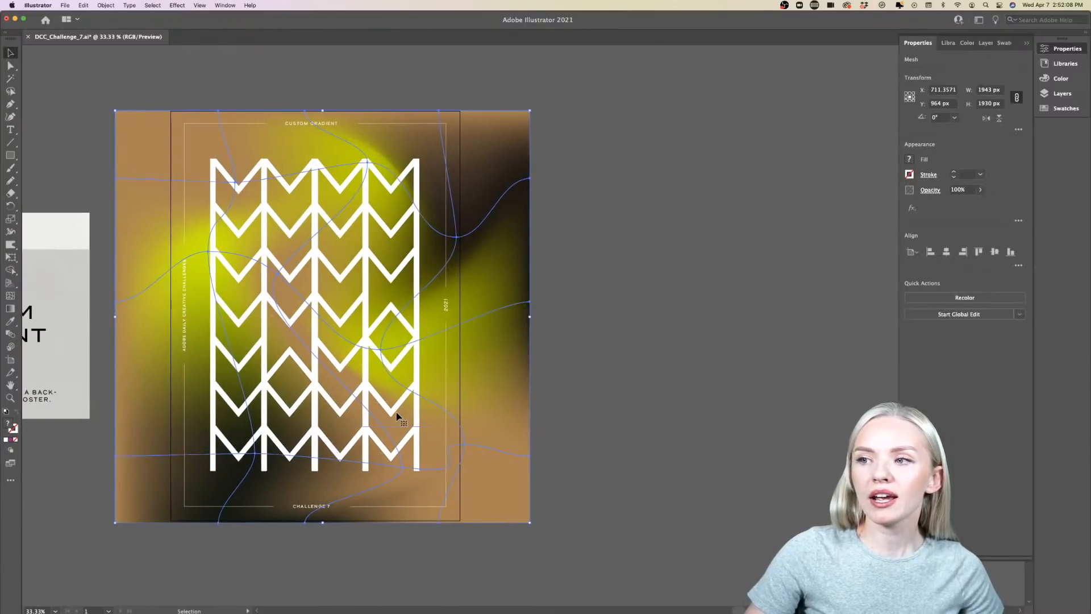
click(591, 407)
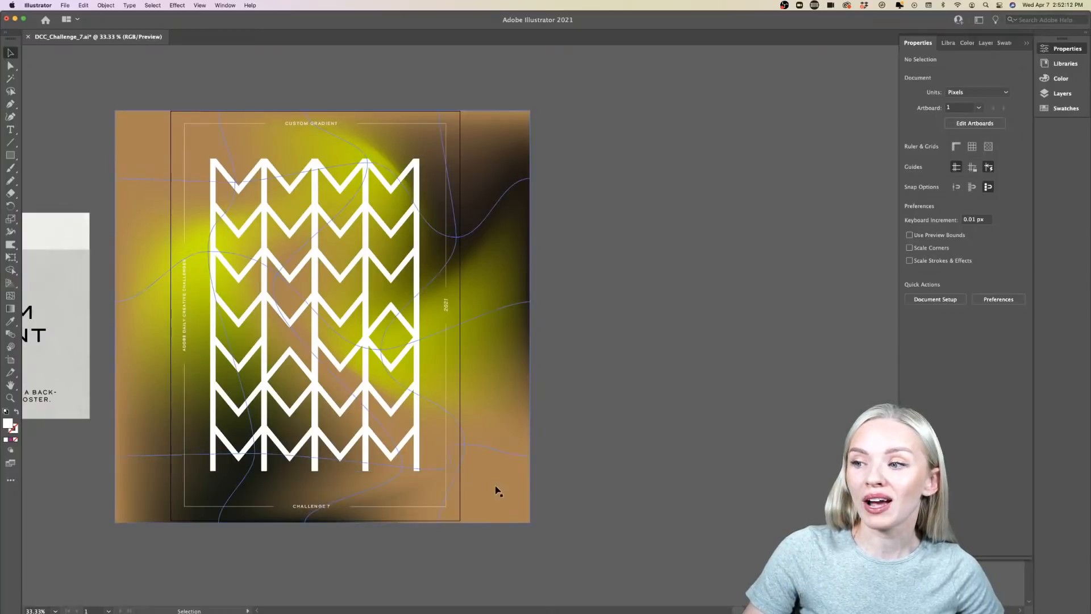
click(411, 224)
click(588, 408)
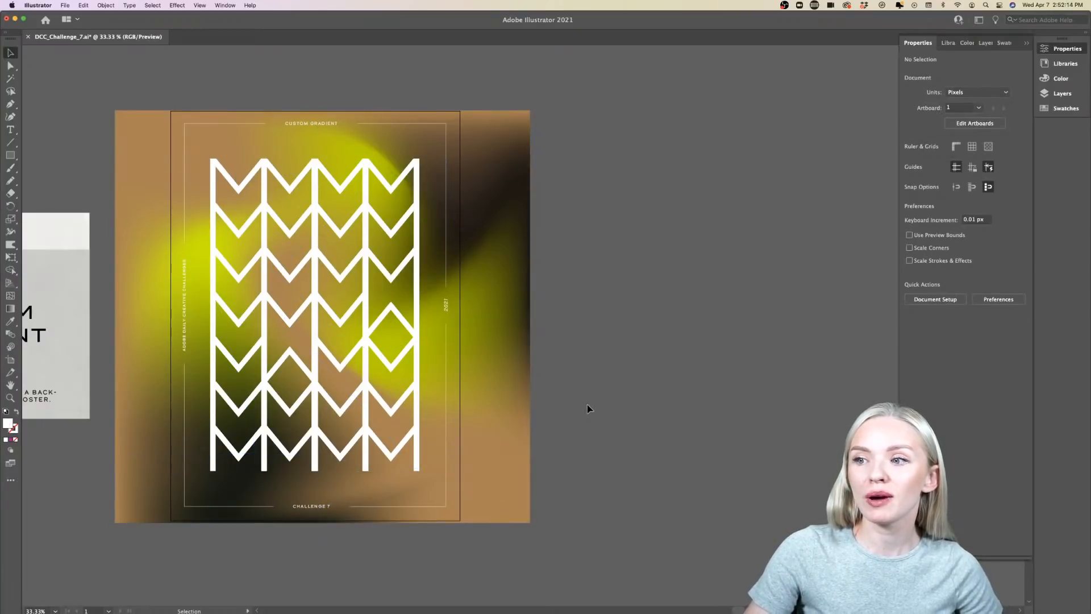
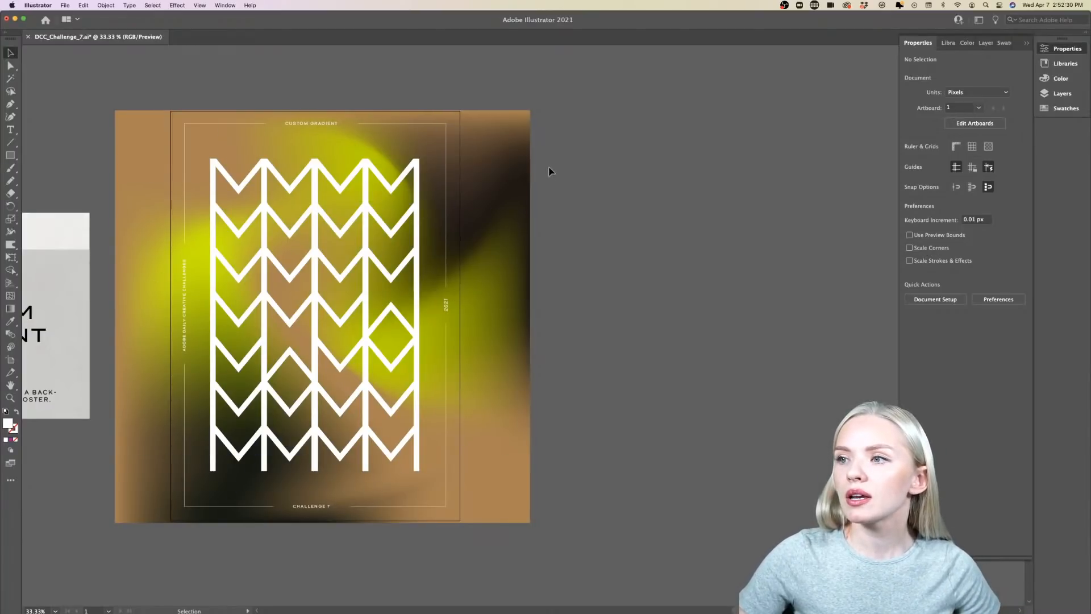
key(super+a)
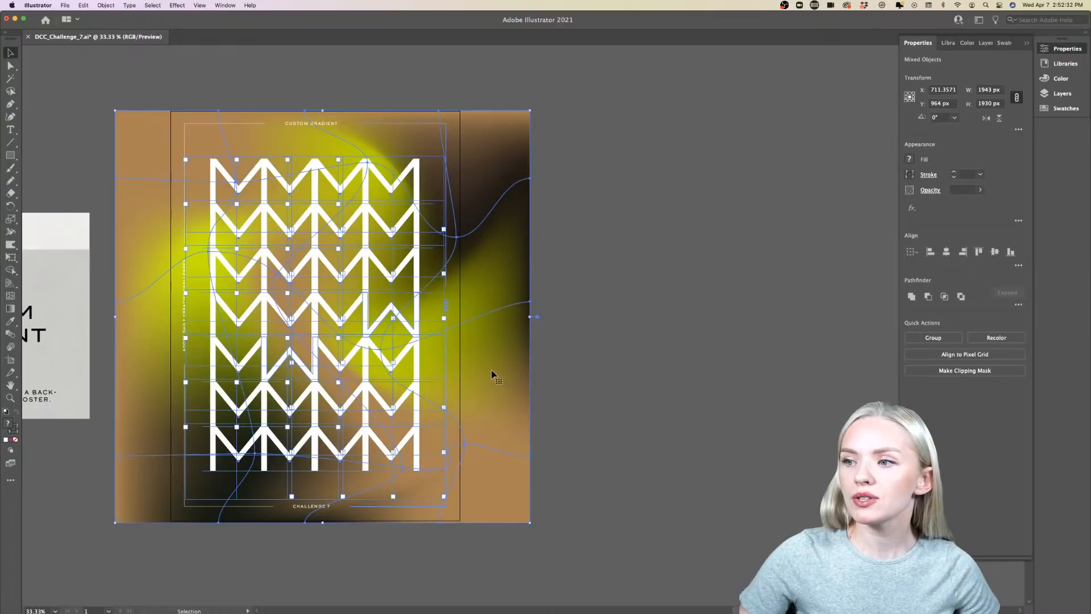
shift+click(454, 313)
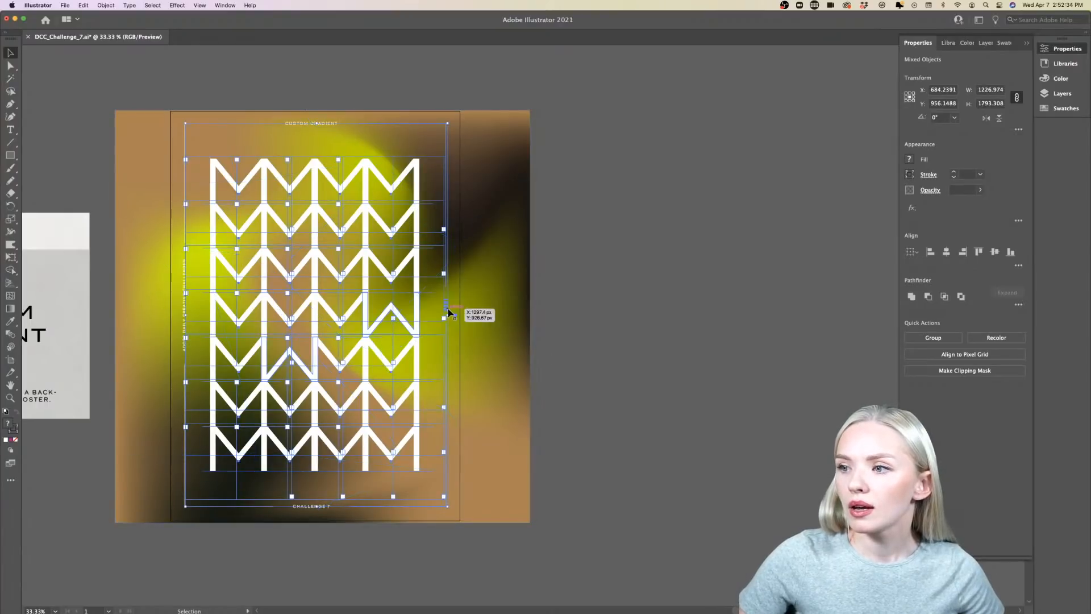
shift+click(446, 312)
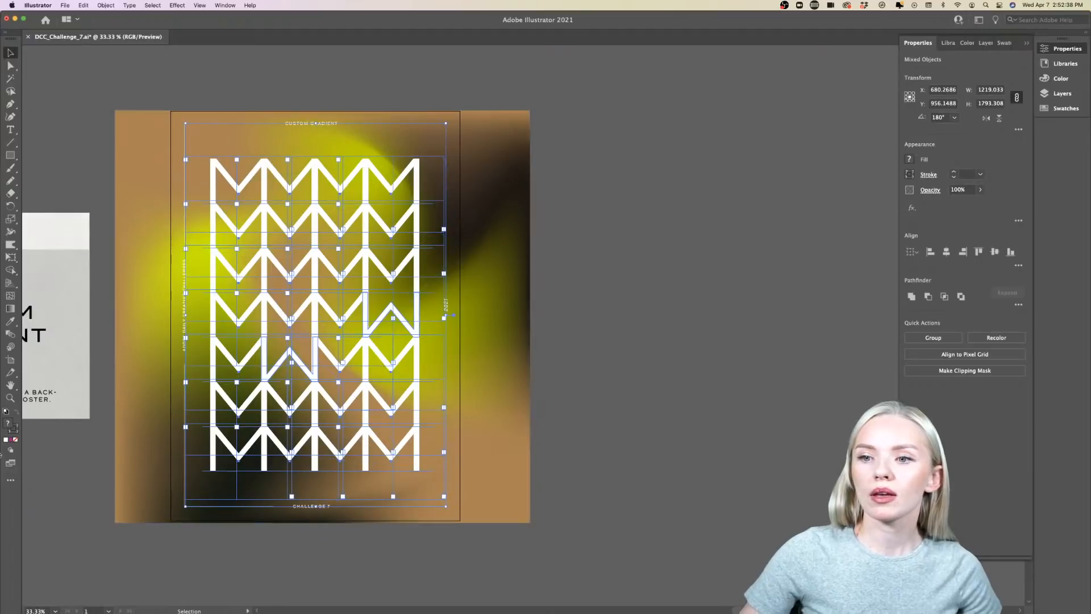
click(614, 402)
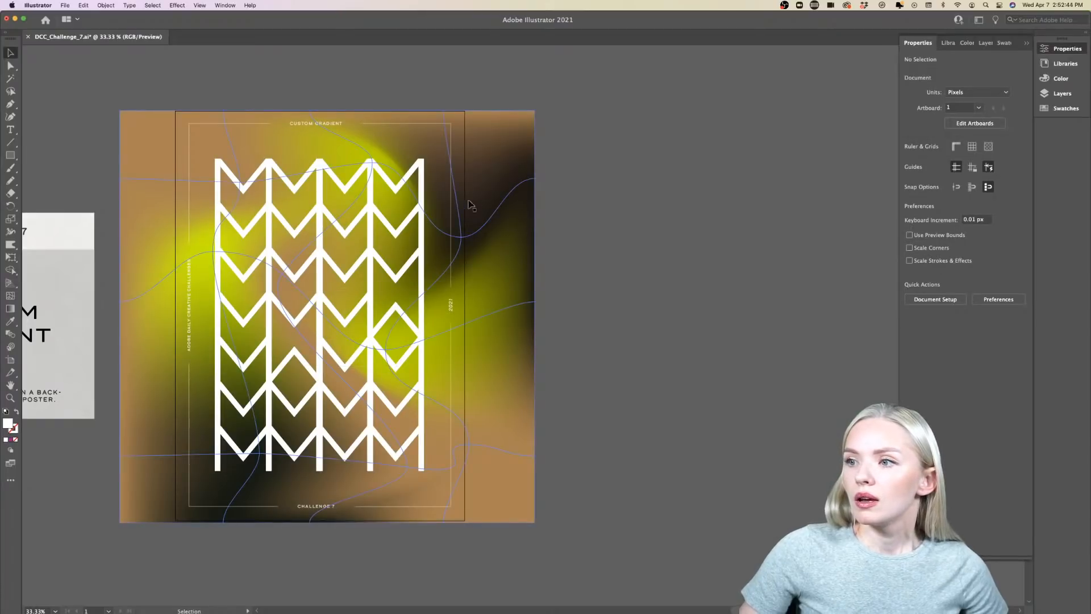
- Lock the gradient mesh and the poster's thin frame together with its four small border texts
click(453, 212)
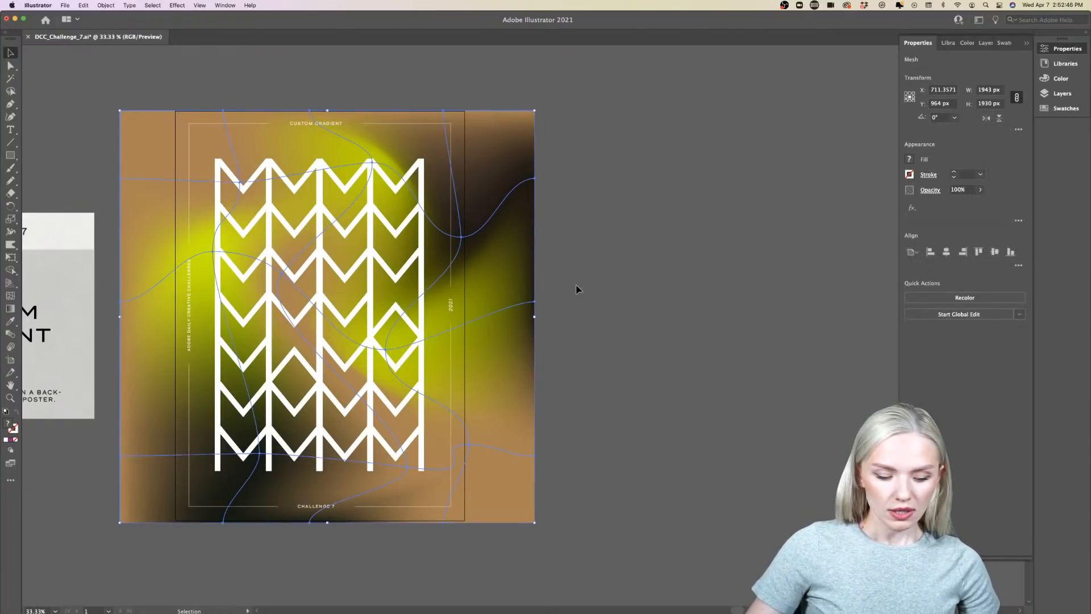
click(576, 289)
drag(455, 307, 452, 307)
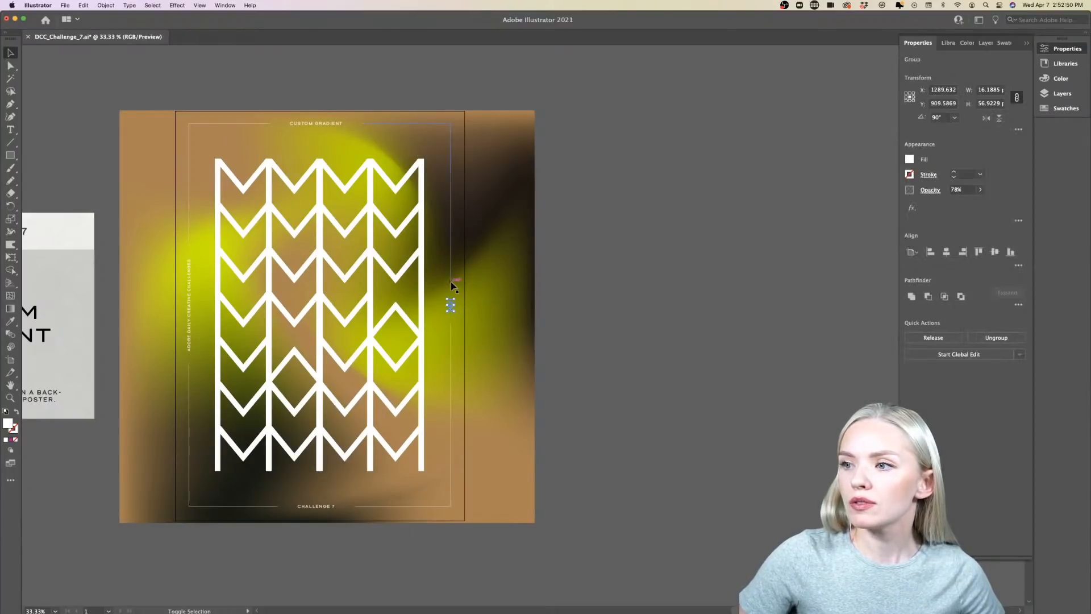
shift+click(453, 287)
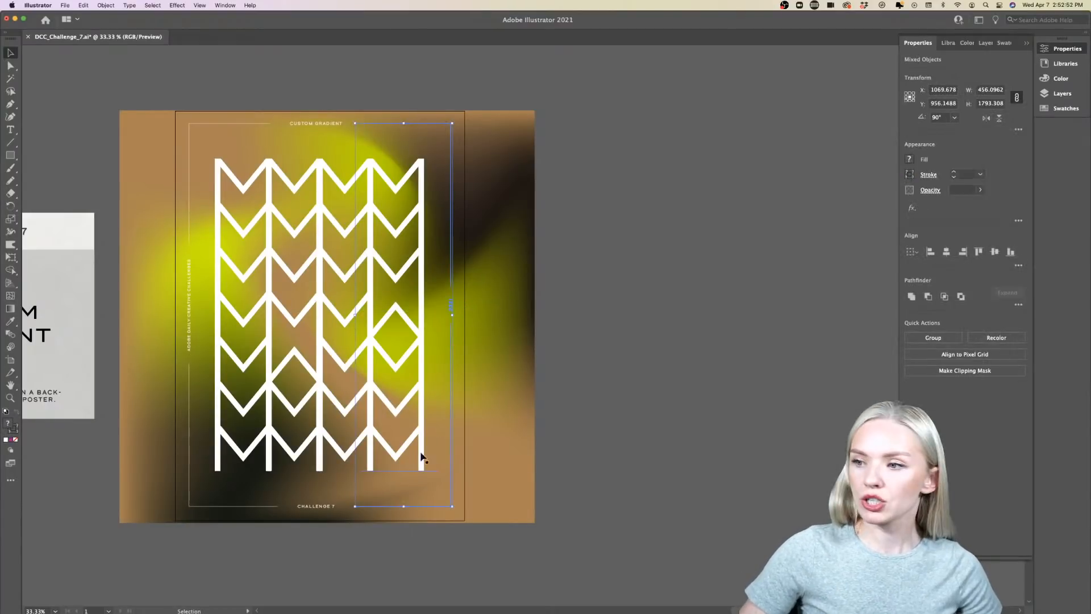
shift+click(332, 510)
shift+click(189, 340)
scroll(189, 329, down, 1)
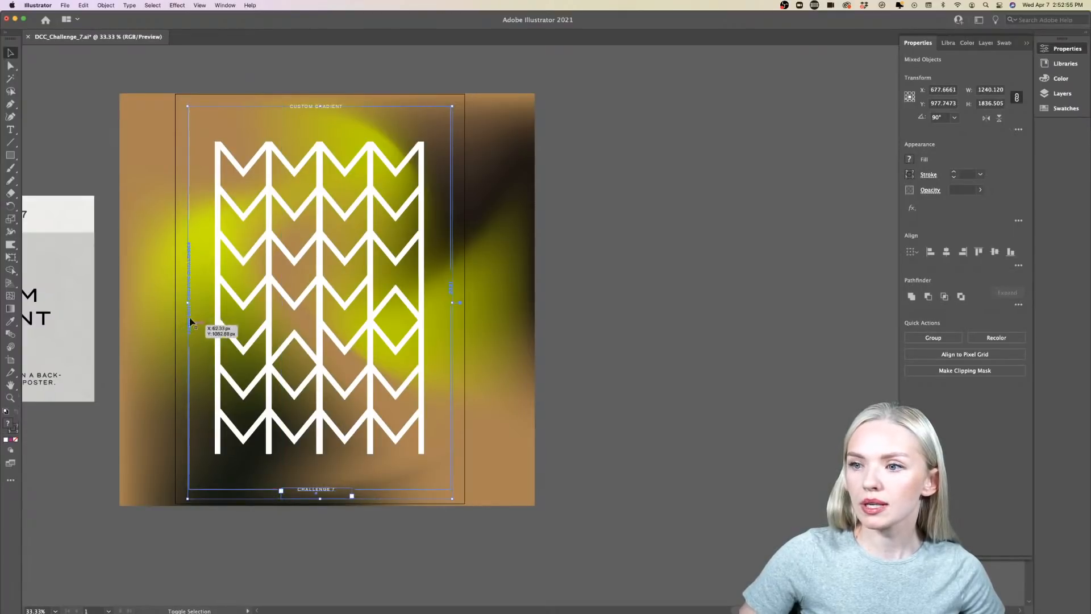
shift+click(189, 175)
shift+click(333, 107)
click(640, 162)
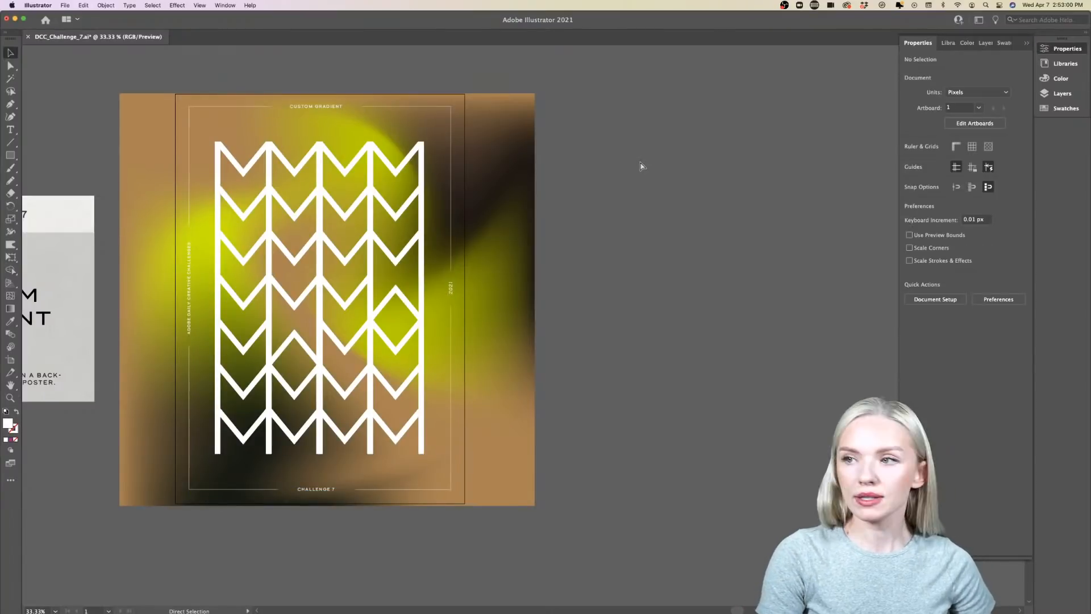
- Group all the outlined M letters on the poster and shift the M in the sixth row, third column about 4 px right
drag(254, 489, 314, 423)
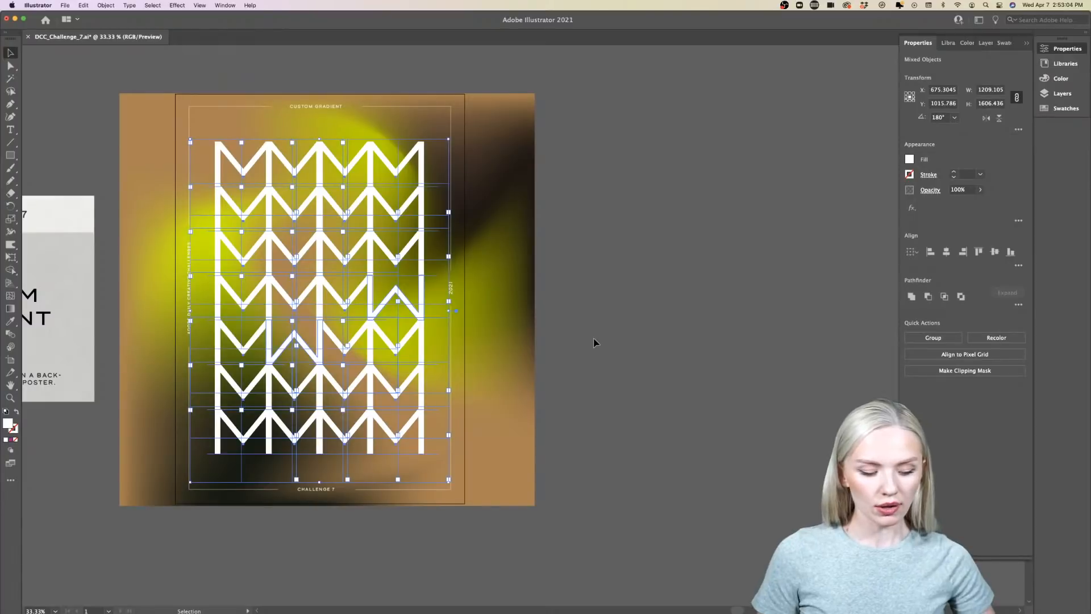
key(super+g)
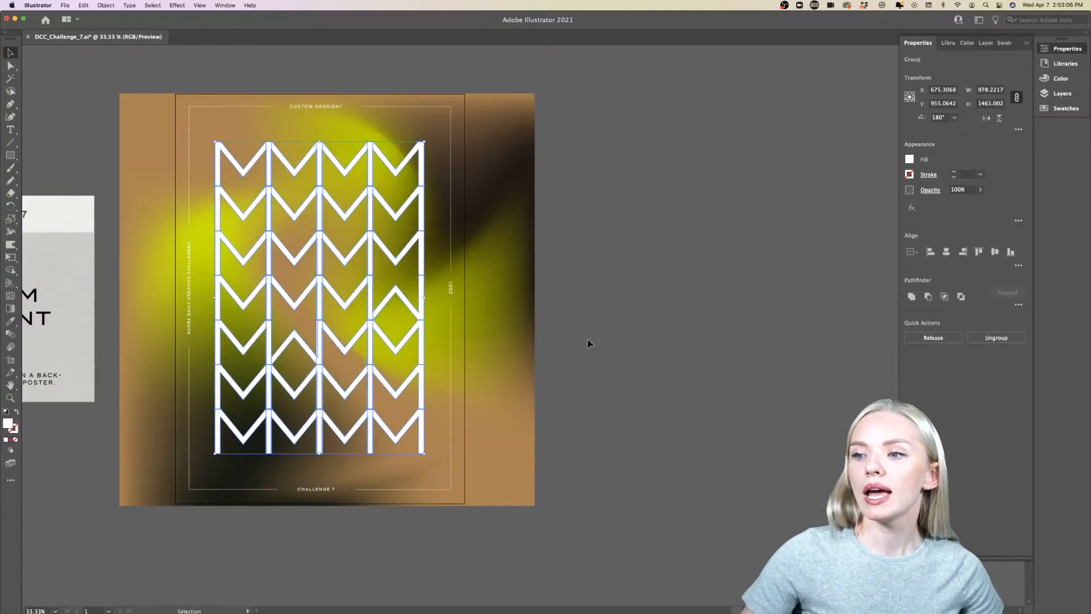
scroll(323, 376, up, 5)
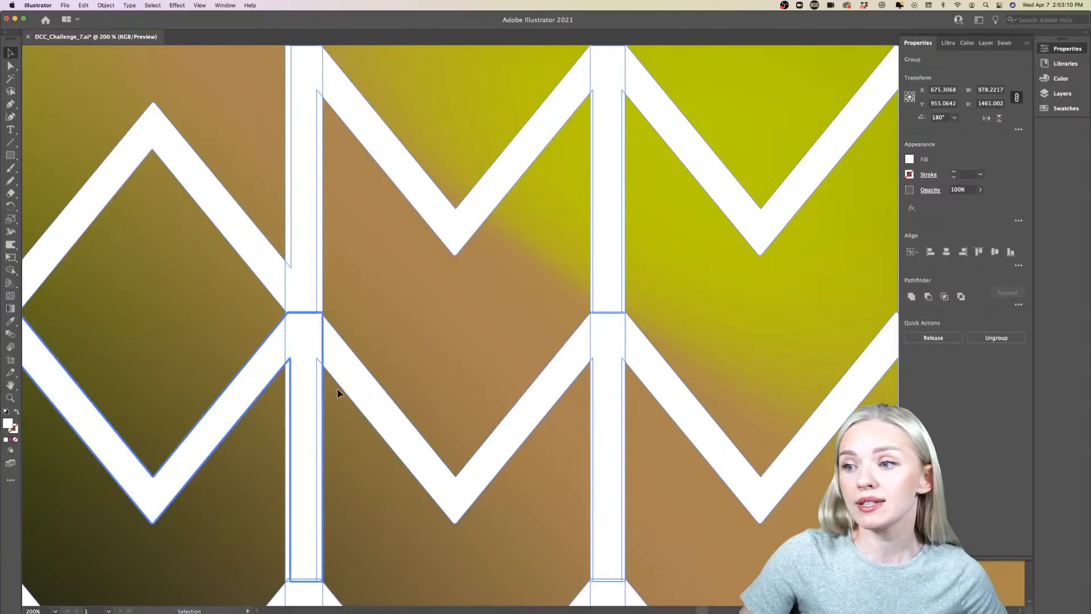
click(306, 382)
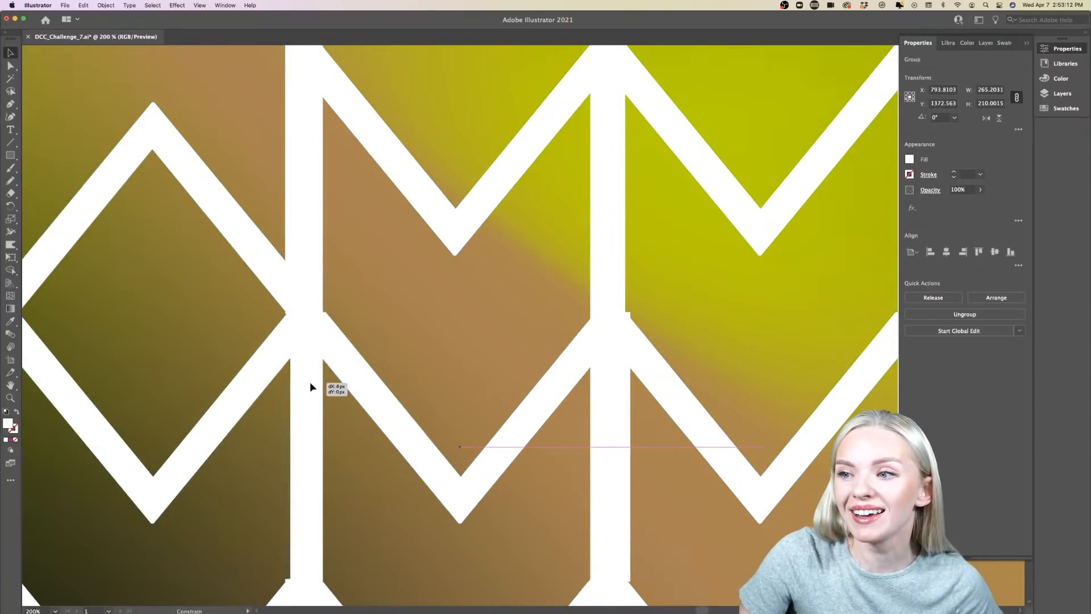
click(352, 413)
scroll(350, 413, down, 5)
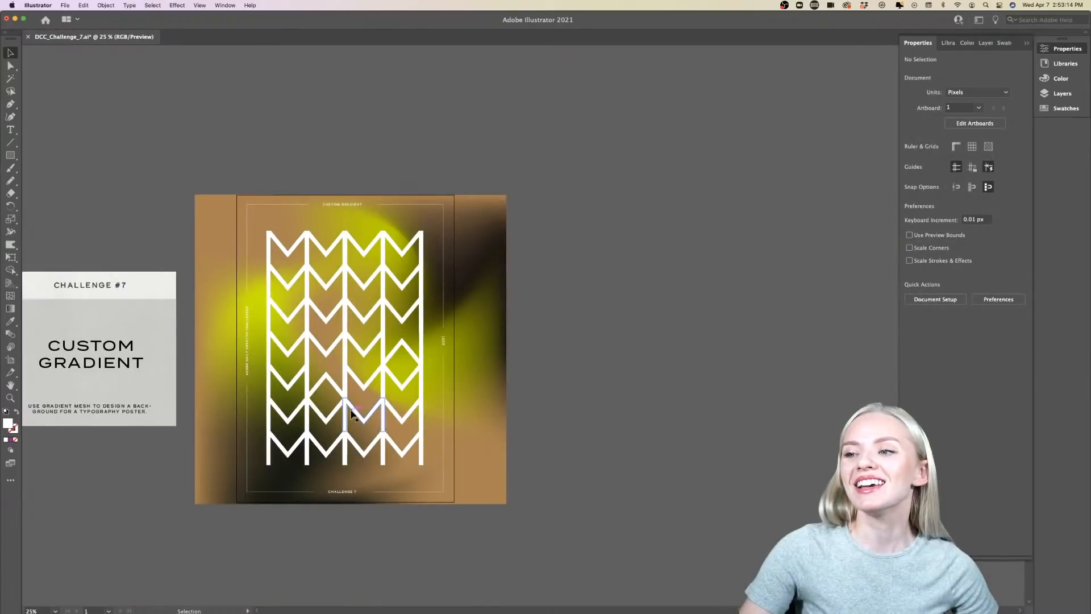
scroll(414, 402, up, 3)
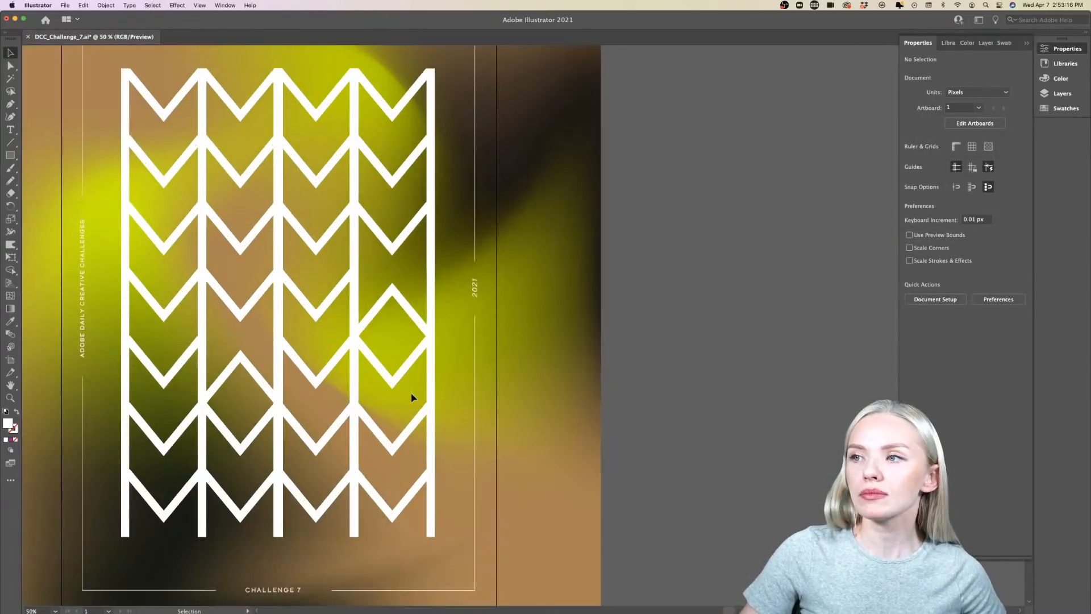
scroll(412, 398, down, 1)
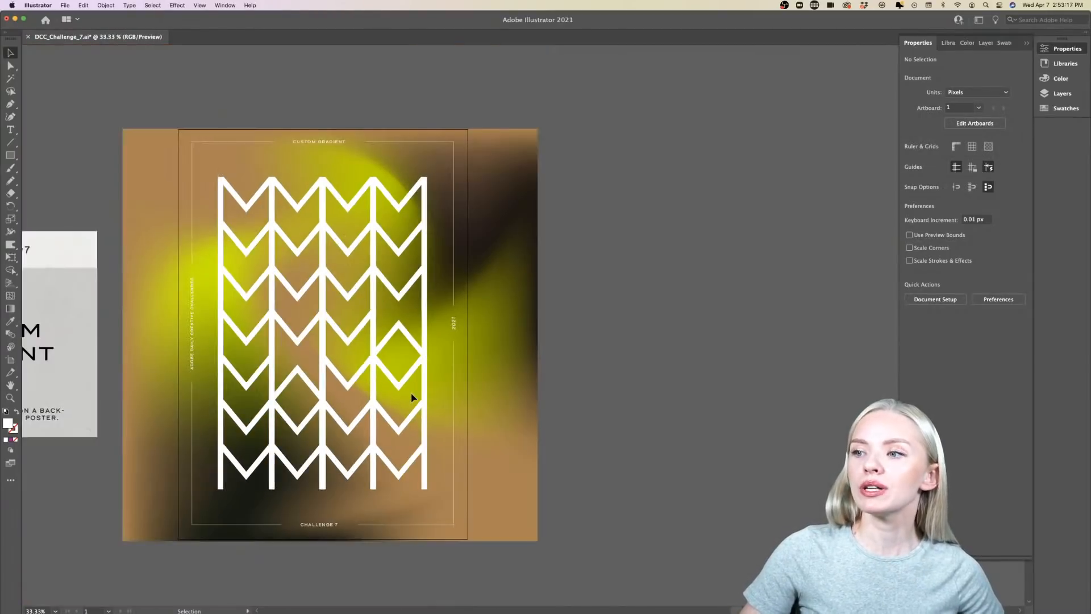
- Fill the grouped M pattern with black (#000000)
click(219, 454)
double_click(8, 423)
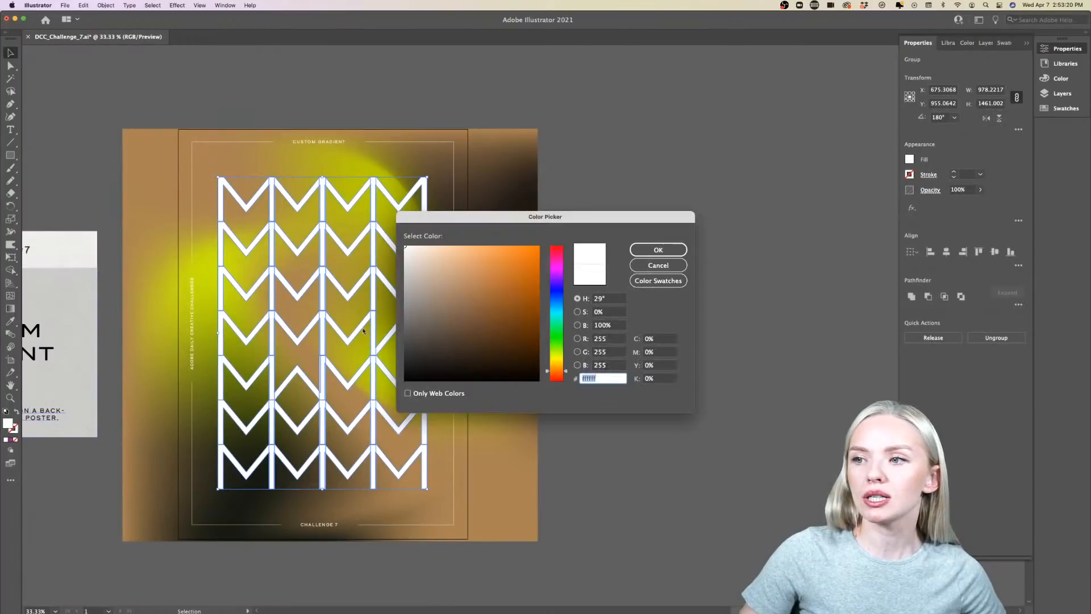
drag(431, 364, 388, 396)
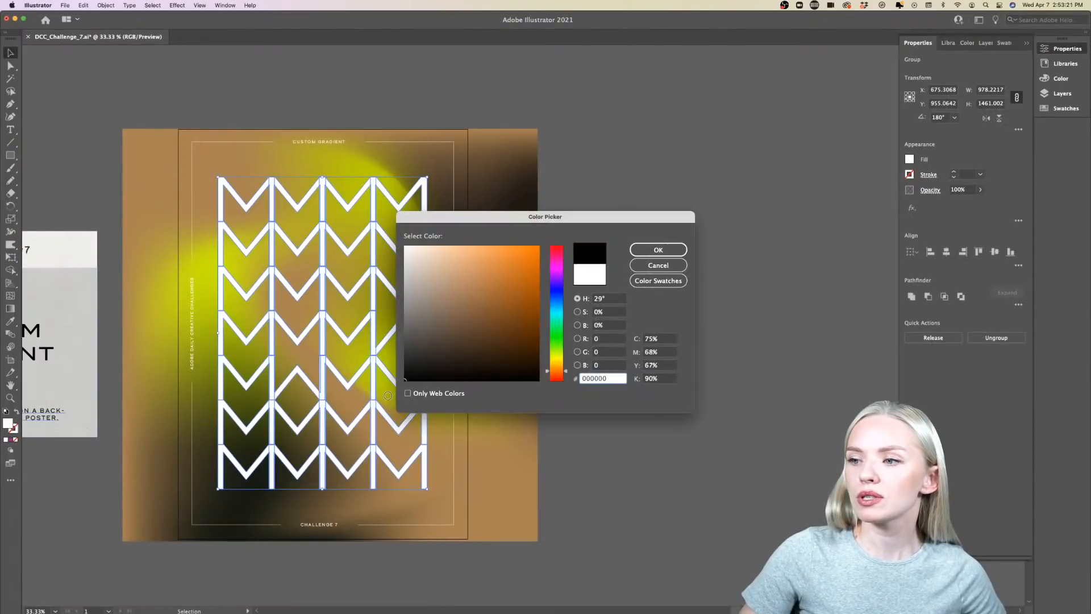
click(647, 252)
click(571, 339)
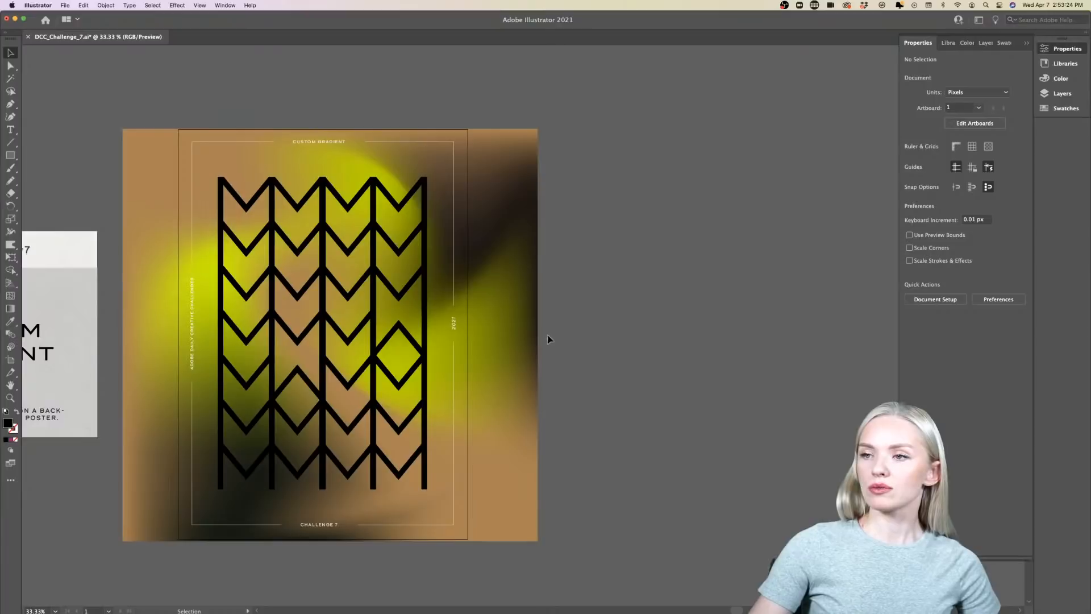
- Recolour the M pattern with the yellow-green from the Dietary Supplement 3 library colour theme
drag(239, 492, 250, 504)
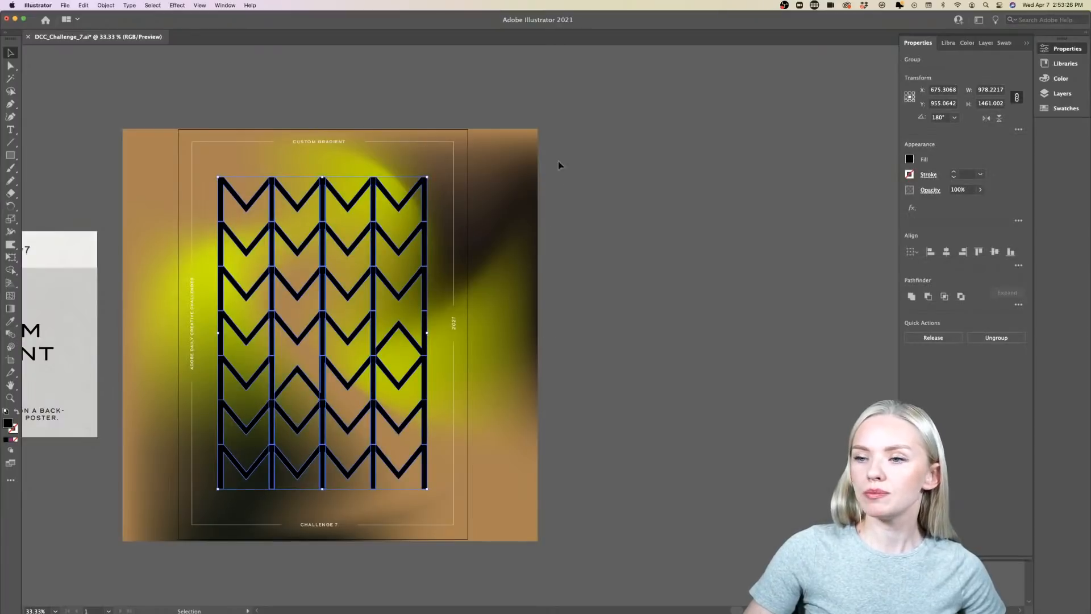
click(948, 42)
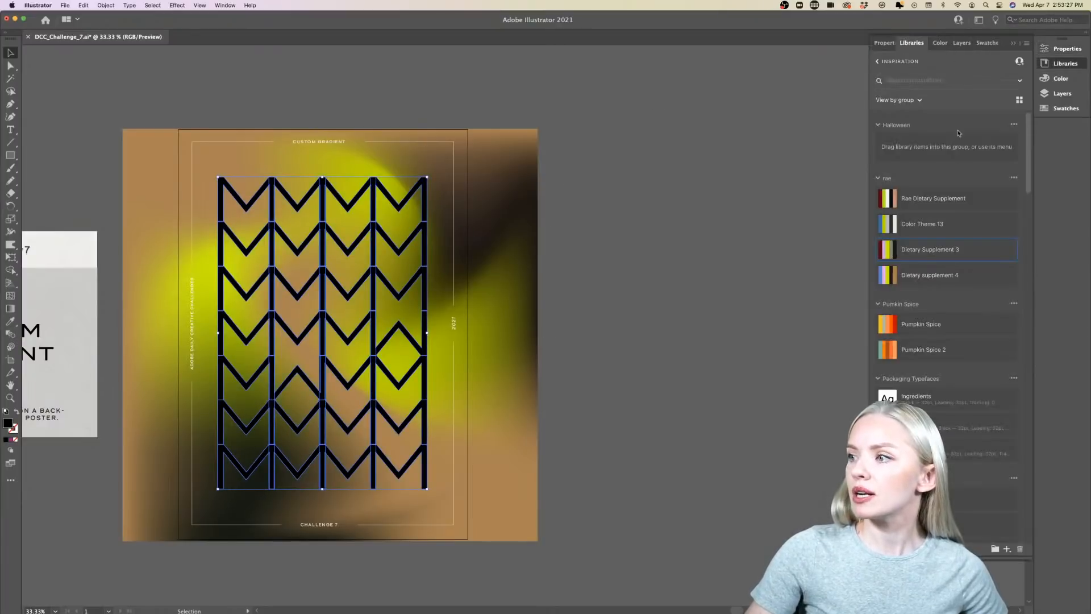
click(888, 249)
click(658, 390)
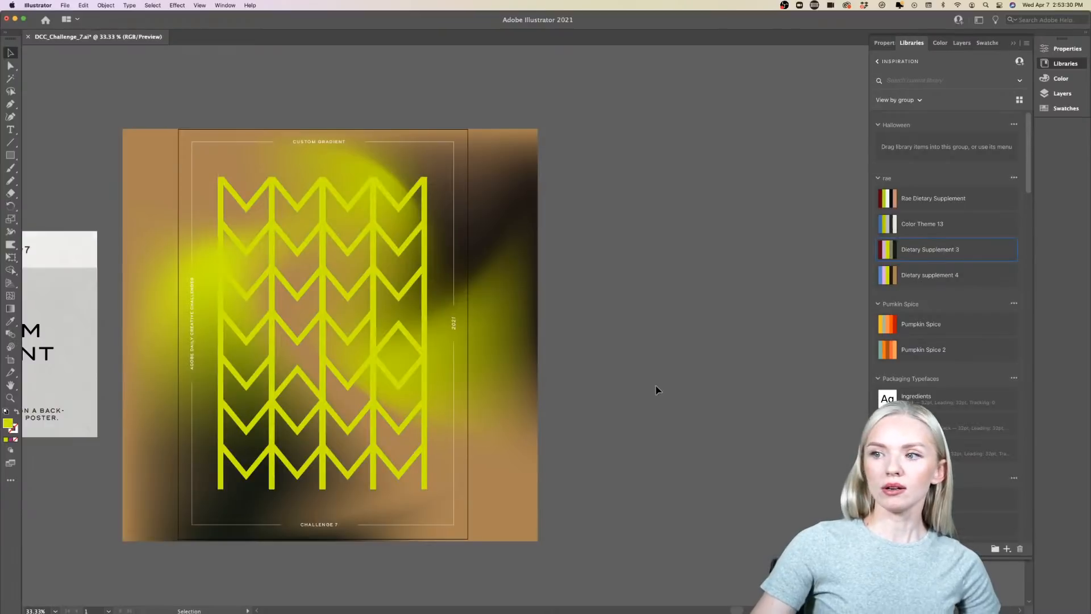
- Recolour the M pattern with the blue from the Color Theme 13 library theme
drag(229, 483, 239, 499)
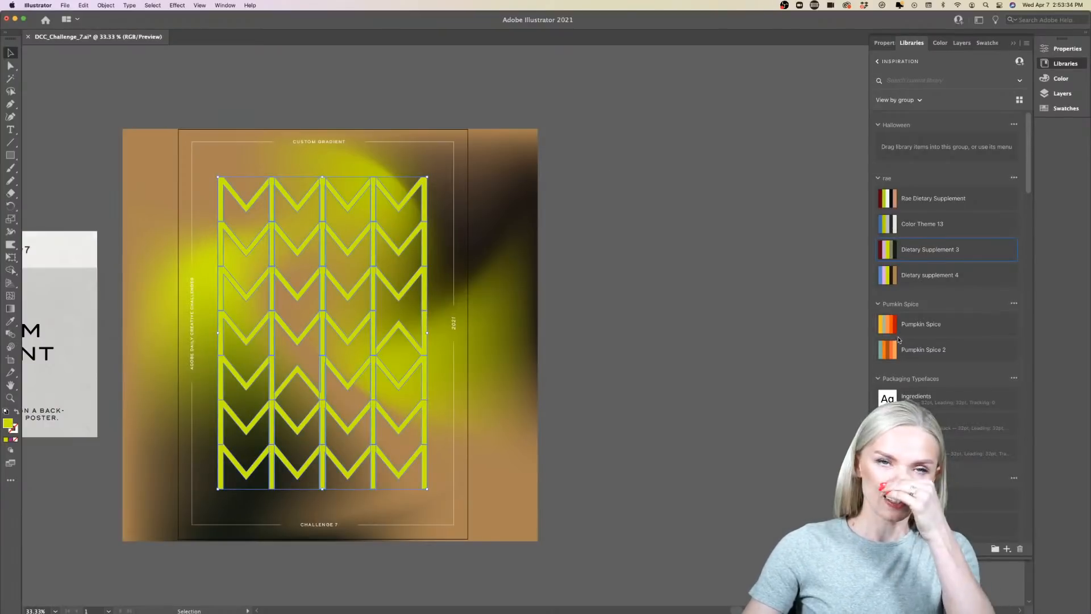
mouse_move(895, 193)
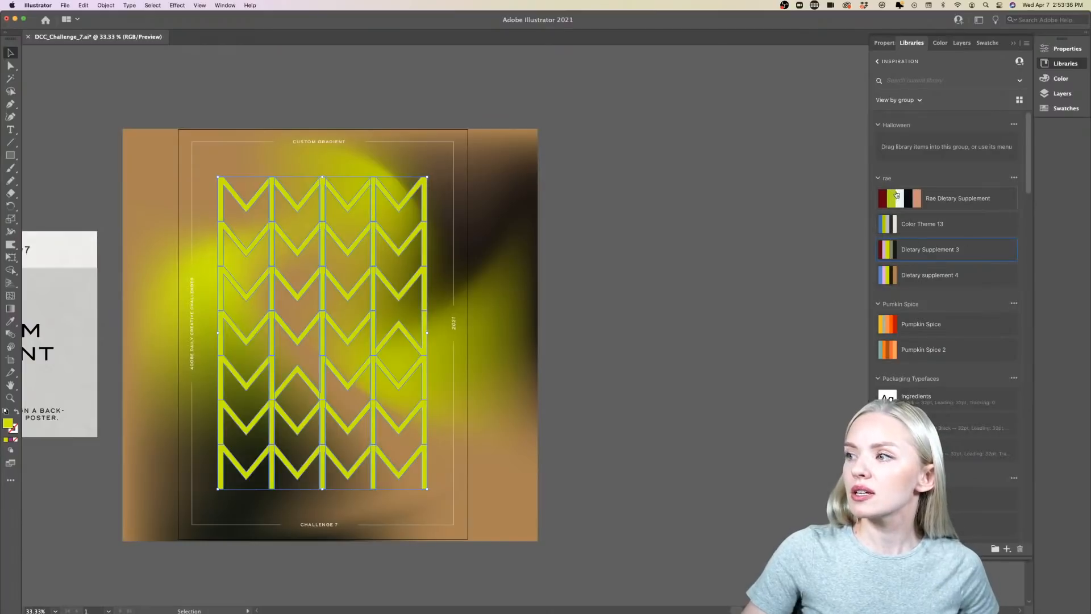
click(879, 227)
click(733, 368)
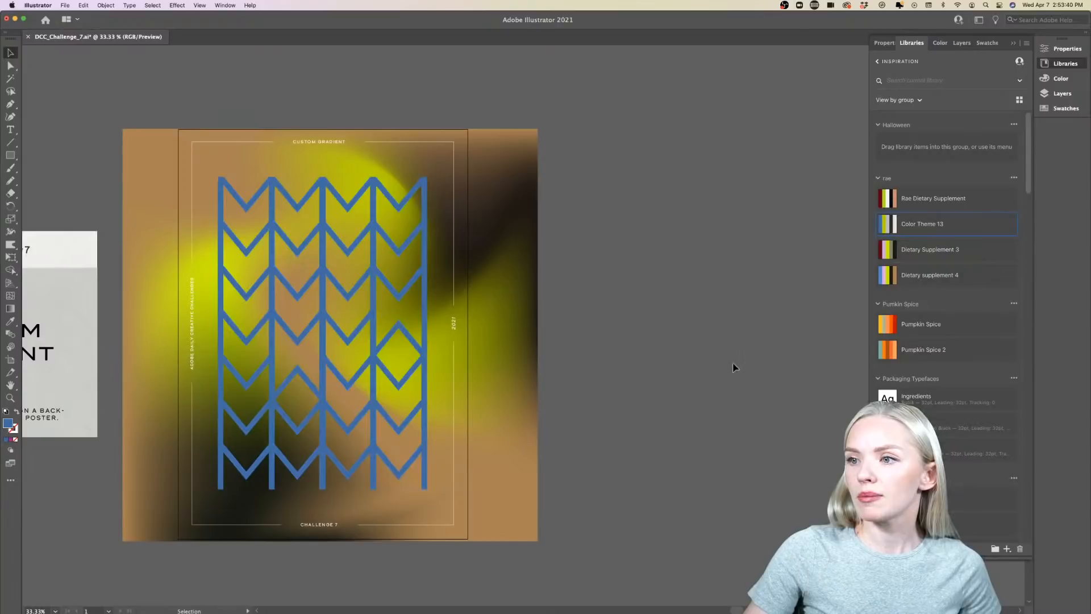
- Recolour the M pattern with the light pink-lilac from the Dietary supplement 4 library theme
click(219, 486)
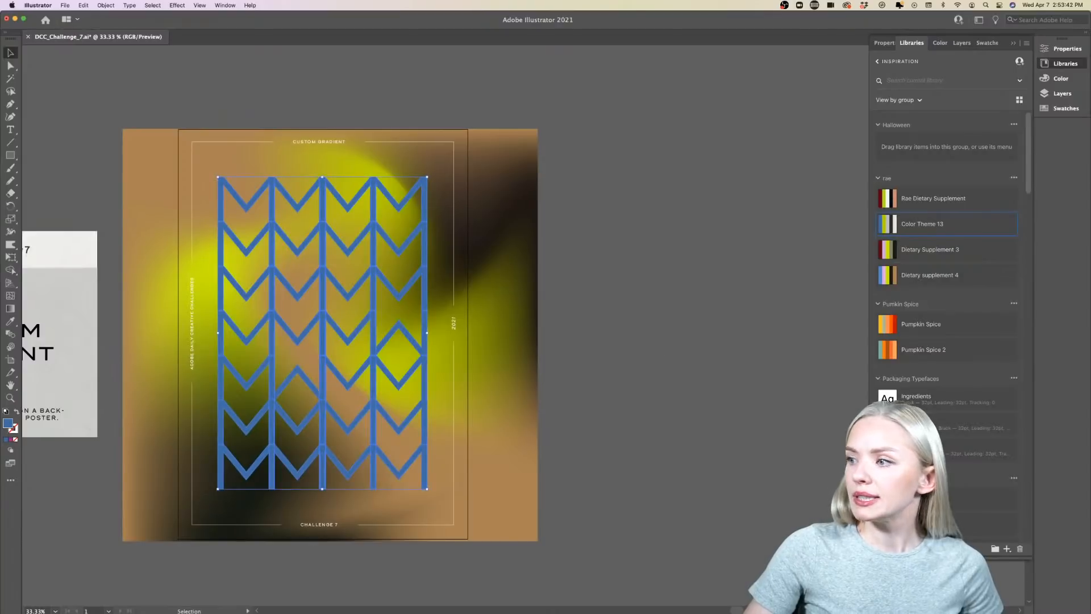
mouse_move(890, 353)
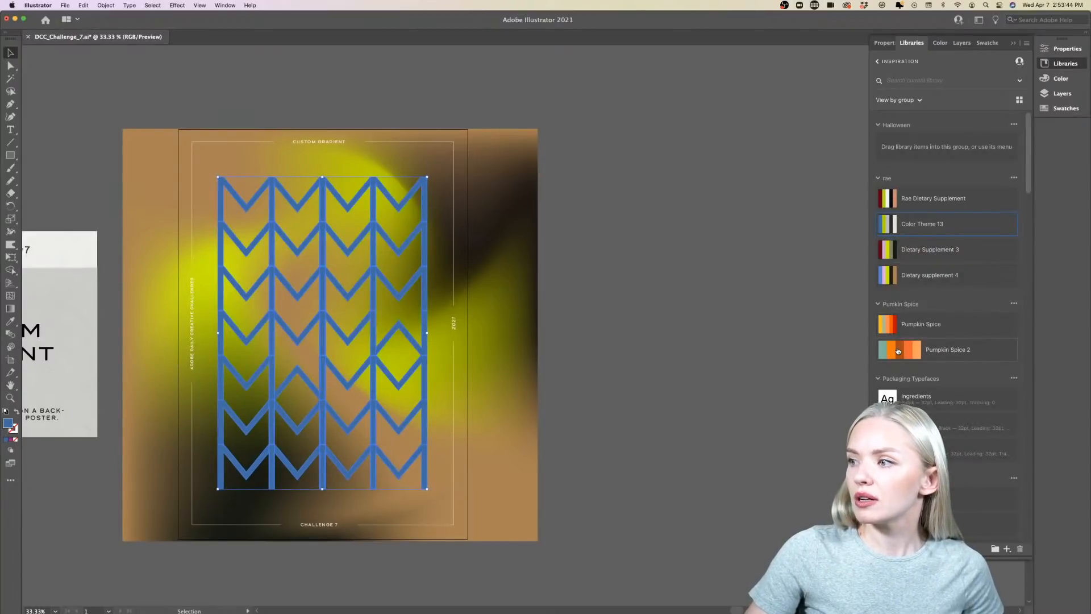
click(895, 279)
click(707, 348)
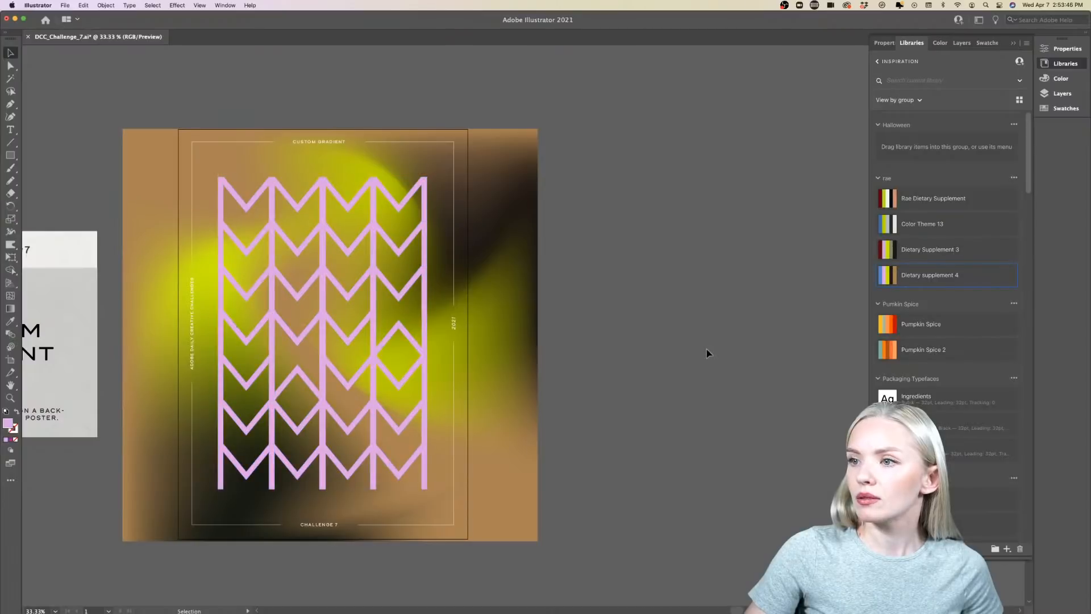
- Recolour the M pattern with the near-black from the Dietary supplement 4 library theme
drag(198, 487, 482, 445)
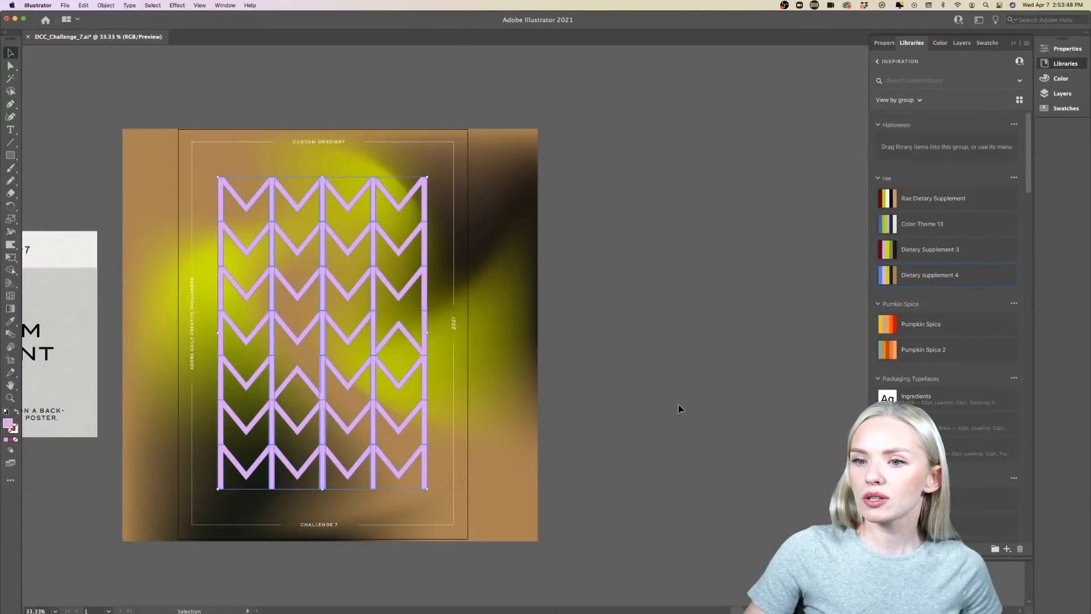
click(904, 277)
click(741, 346)
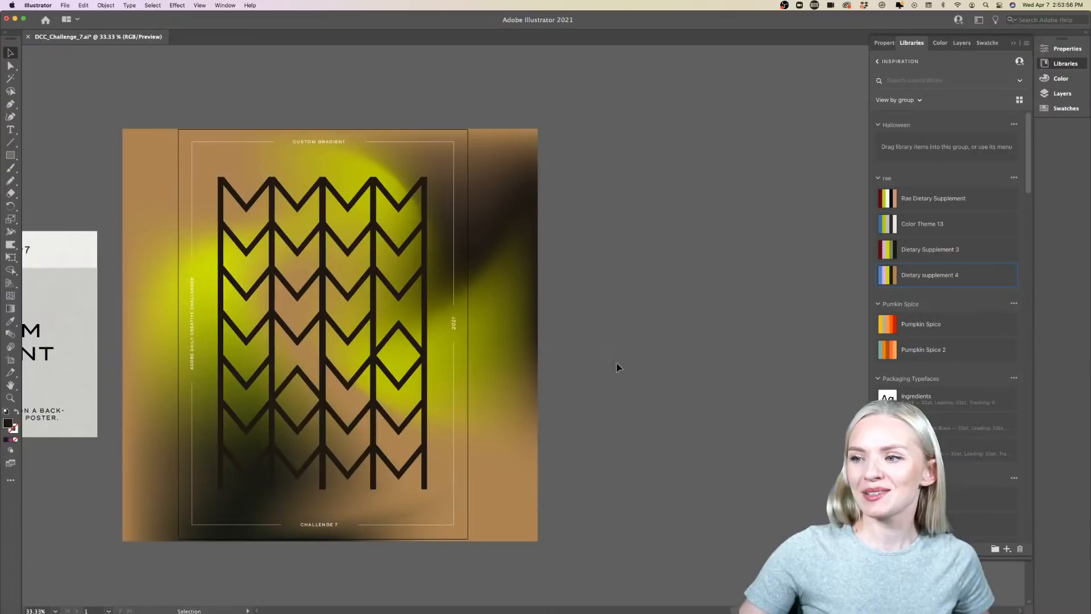
- Try the Darken, Multiply and Difference blend modes on the near-black M pattern through the Transparency settings
click(224, 474)
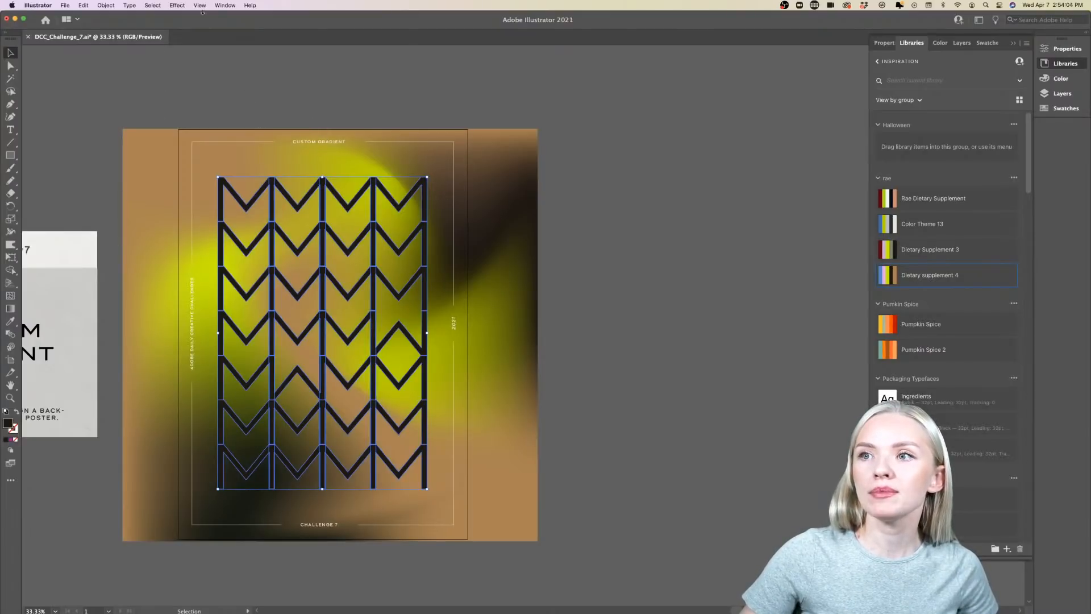
click(225, 5)
click(235, 421)
click(540, 122)
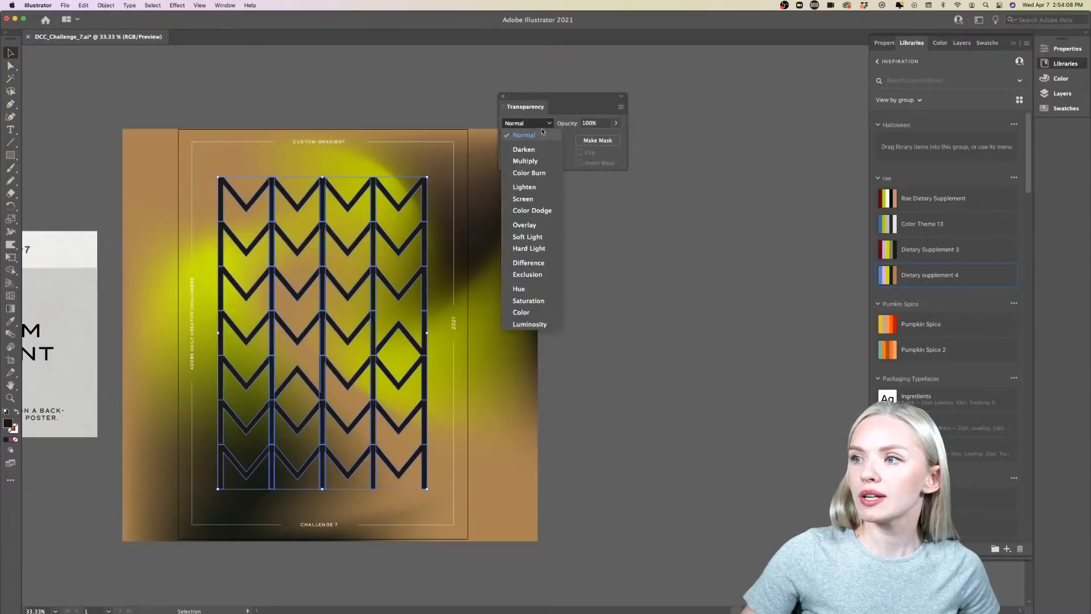
click(538, 151)
click(538, 123)
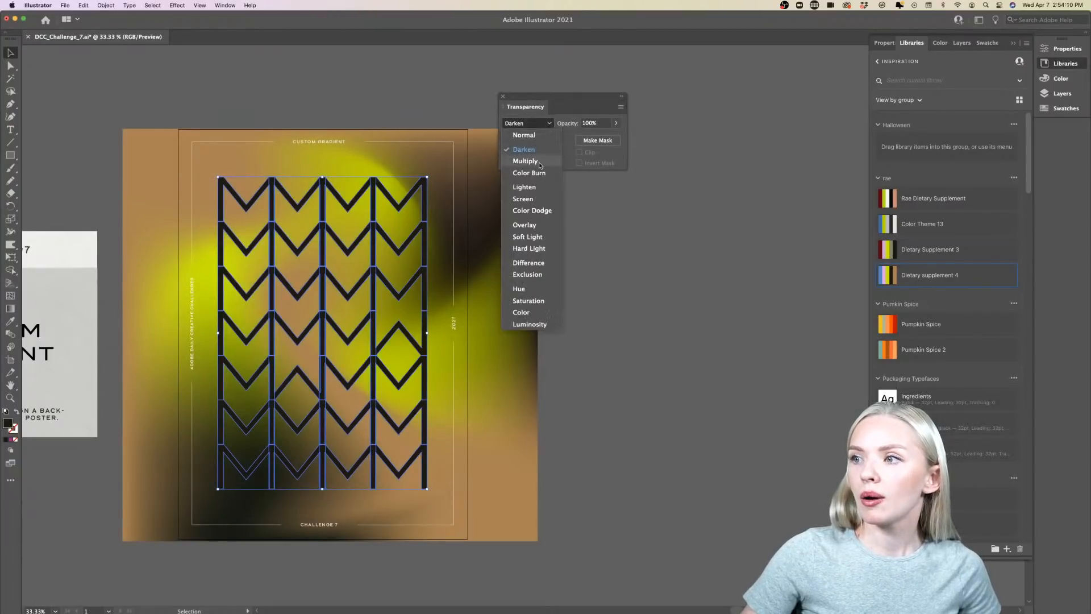
click(541, 164)
click(527, 125)
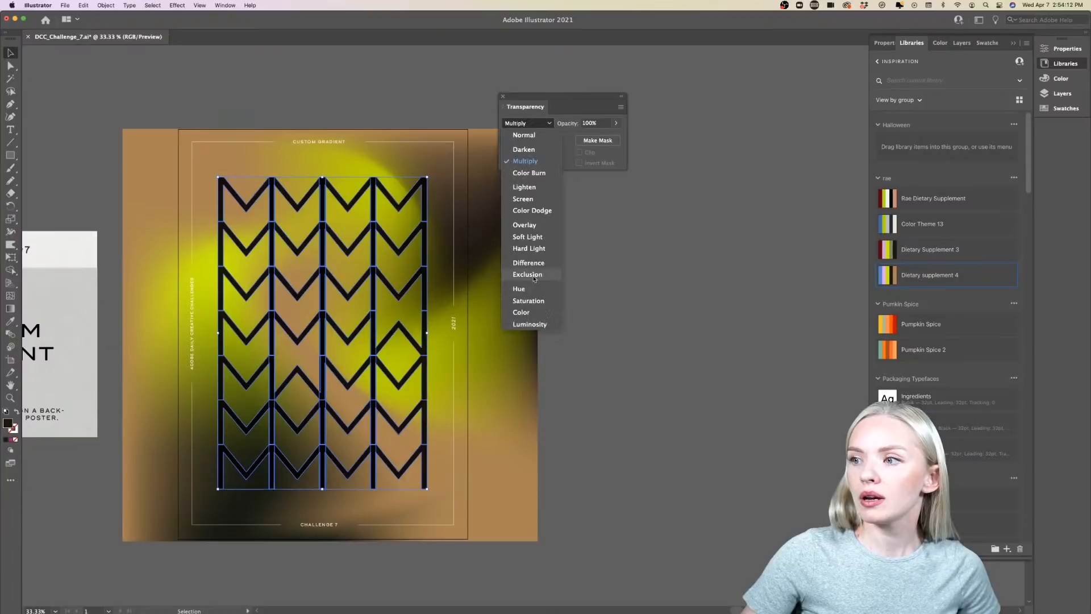
click(533, 269)
click(569, 296)
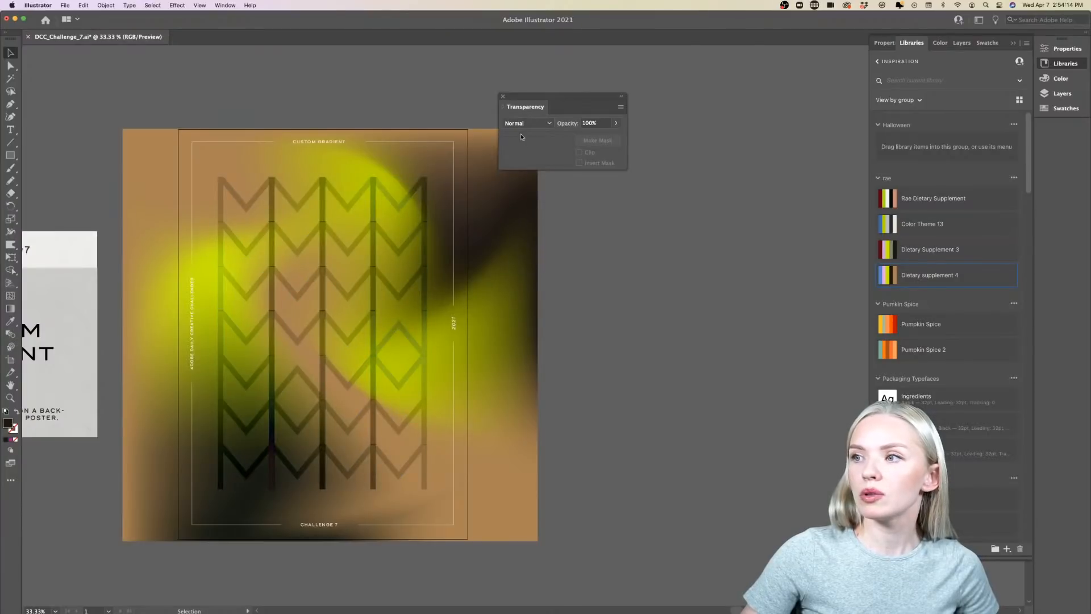
- Try the Exclusion blend mode on the M pattern
click(253, 454)
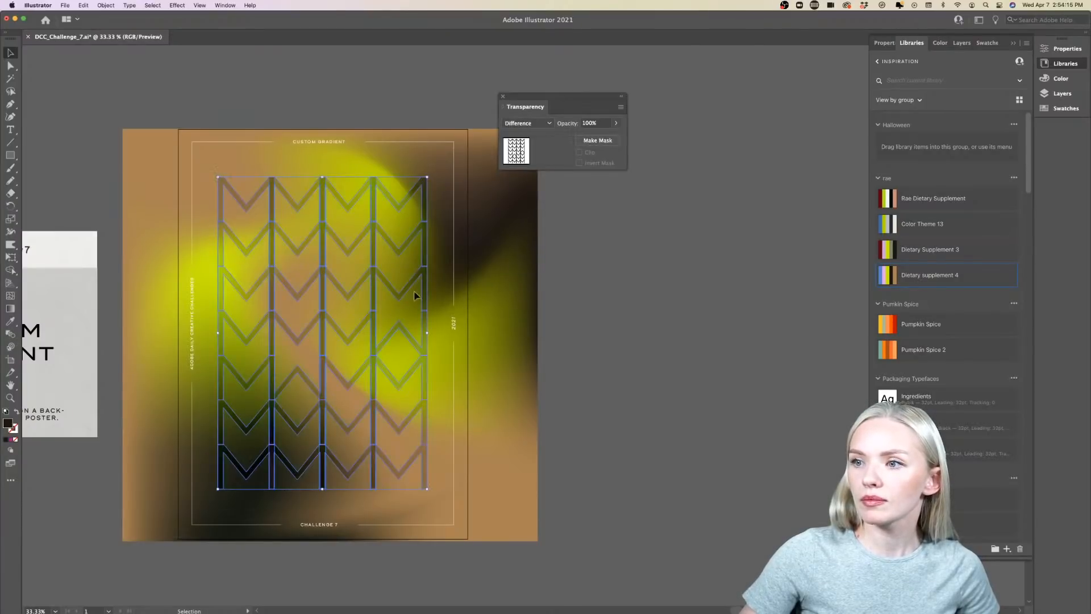
click(531, 124)
click(528, 275)
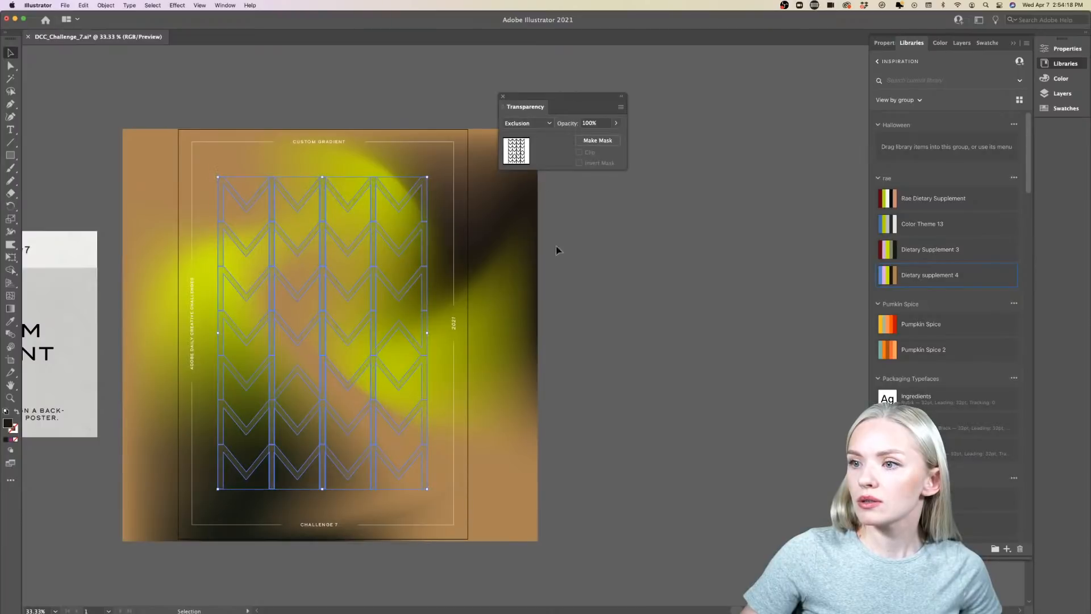
- Set the M pattern's blend mode to Saturation
click(538, 121)
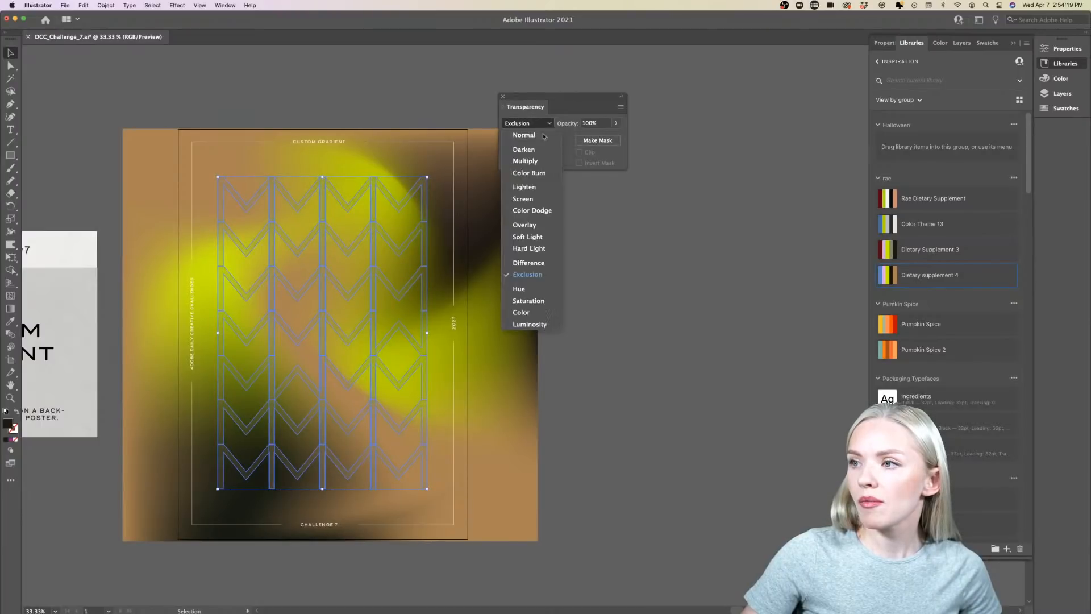
click(540, 296)
click(571, 234)
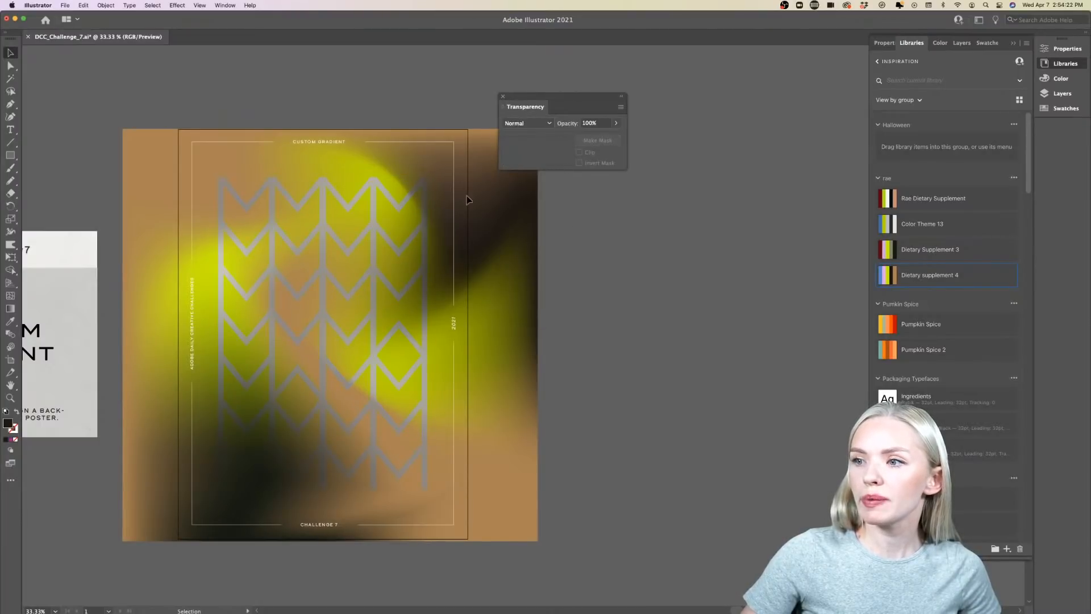
- Change the M pattern's fill to a mid warm grey (#877f77)
click(272, 439)
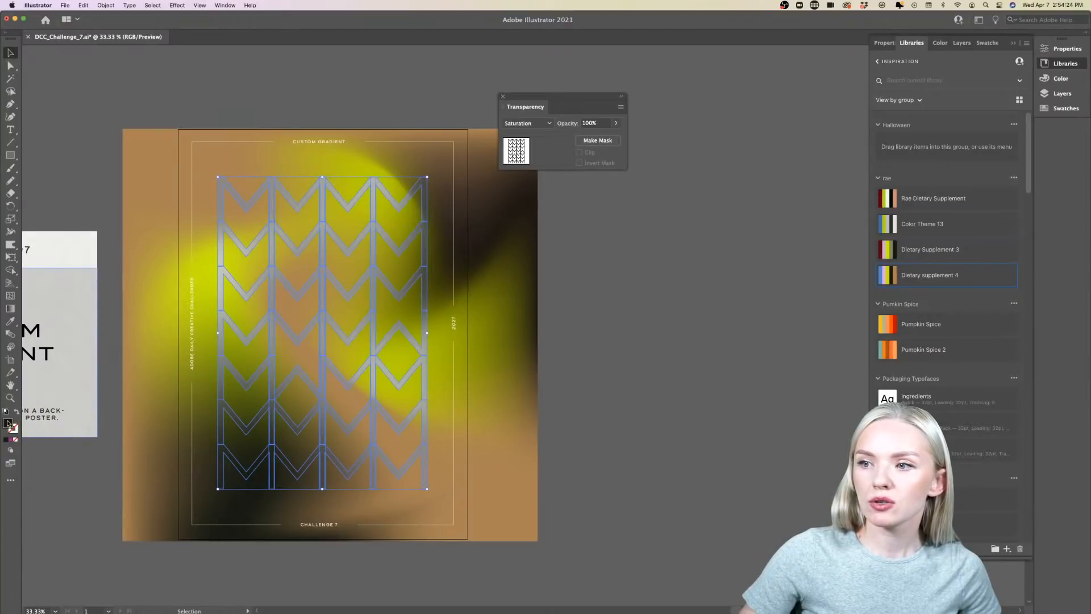
double_click(8, 423)
click(653, 250)
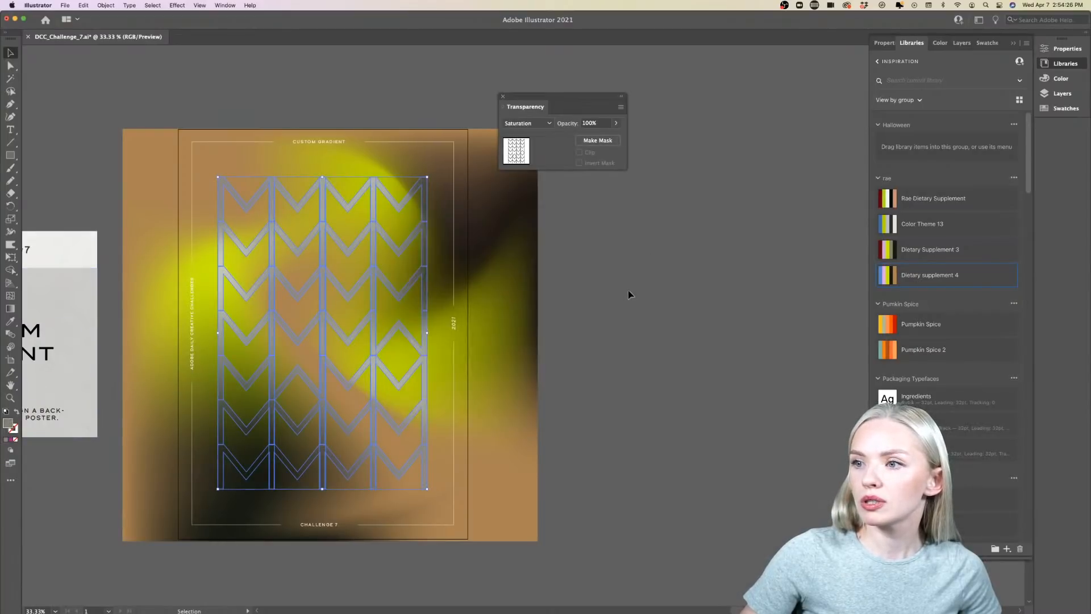
click(605, 307)
- Change the M pattern's fill to a bright, fully saturated orange
click(213, 479)
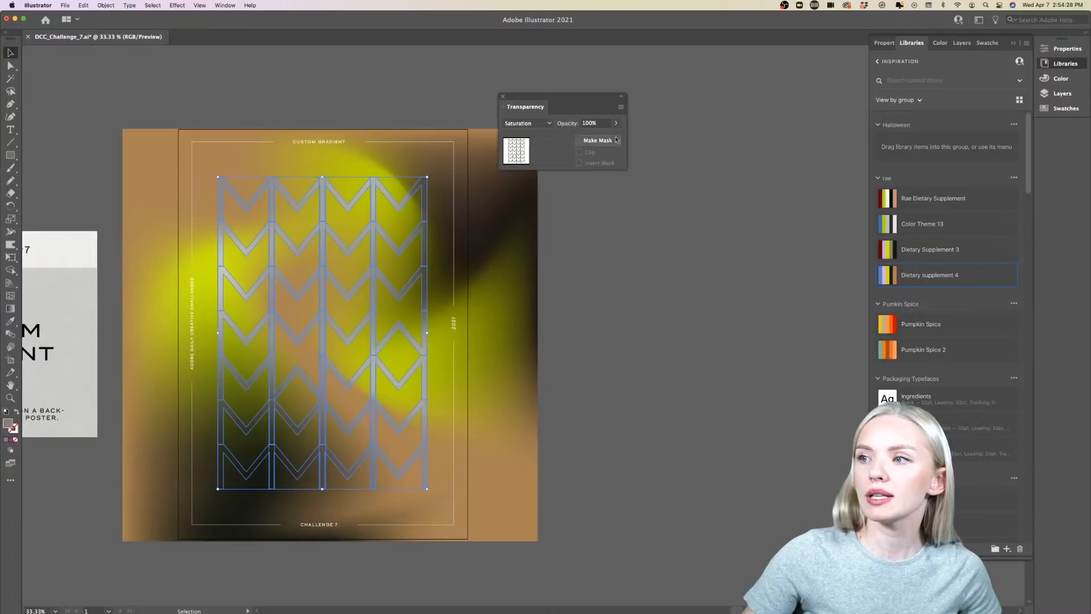
double_click(11, 424)
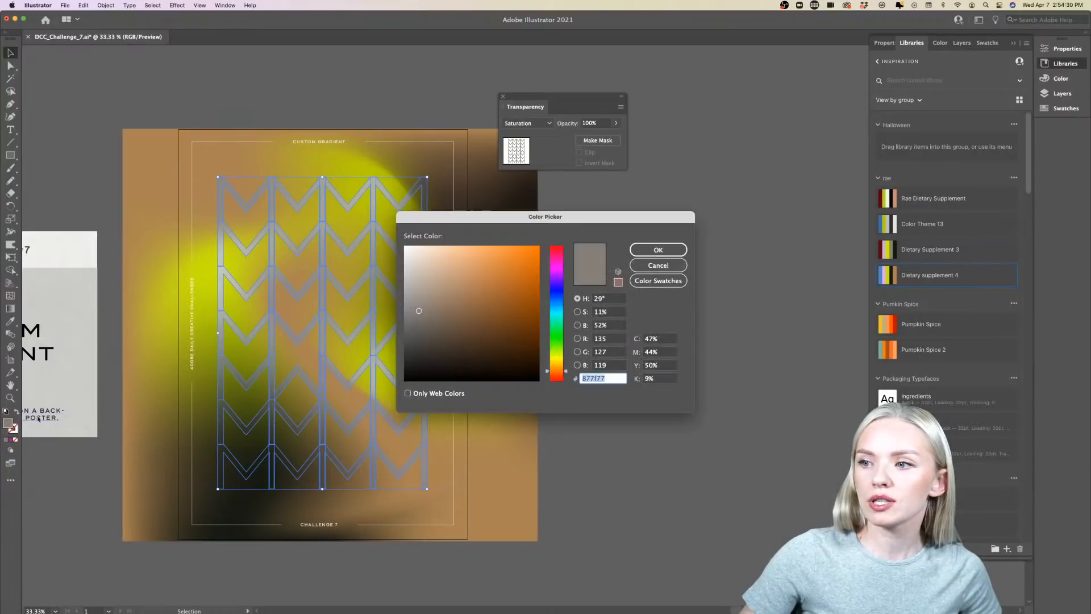
click(534, 250)
click(658, 249)
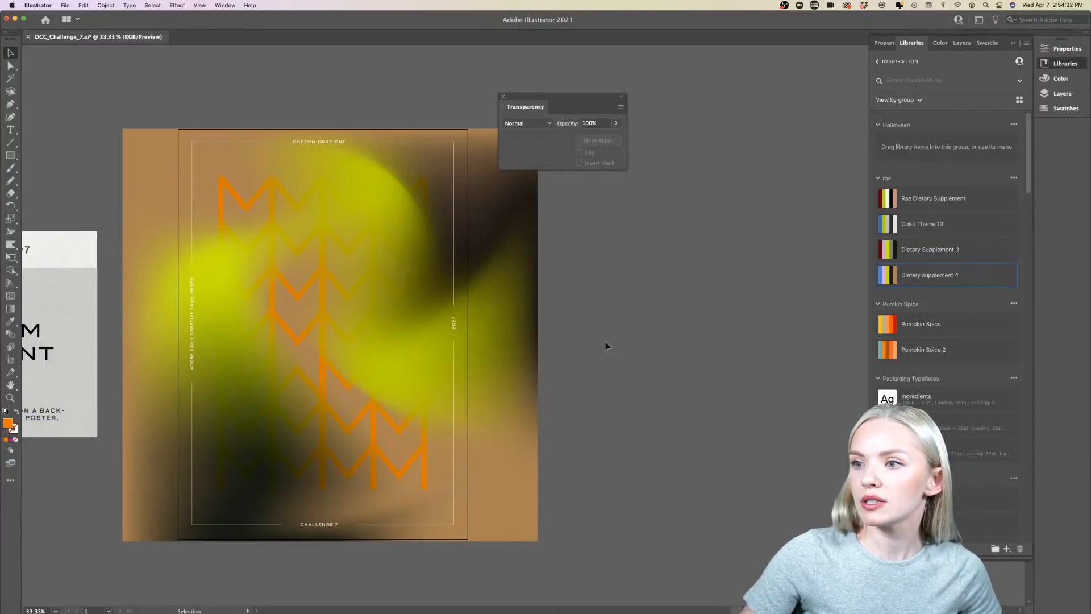
- Set the M pattern's blend mode to Color and close the Transparency settings
drag(244, 493, 227, 503)
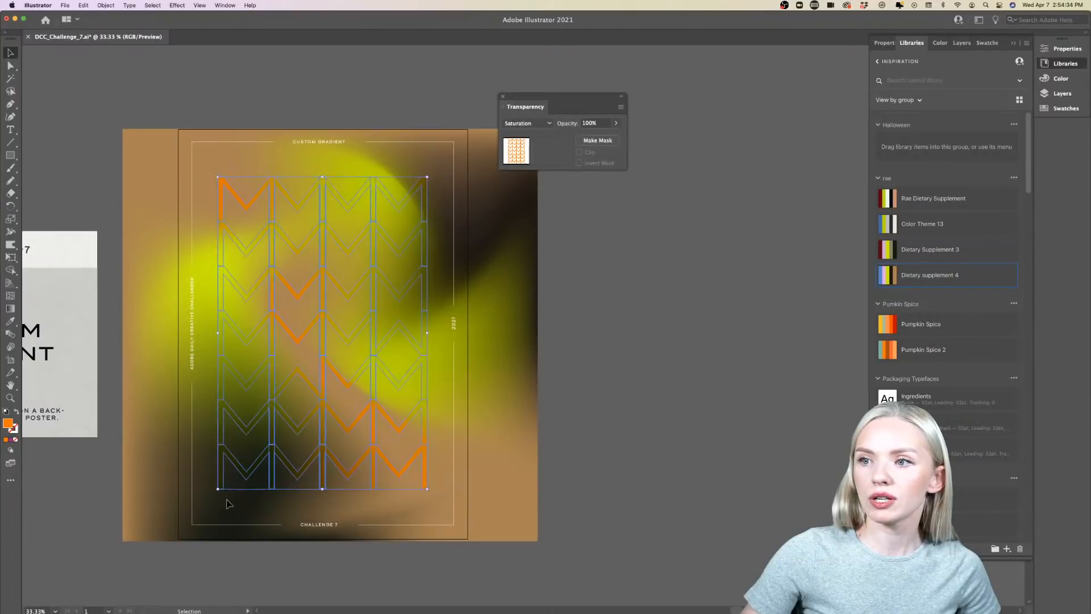
click(526, 123)
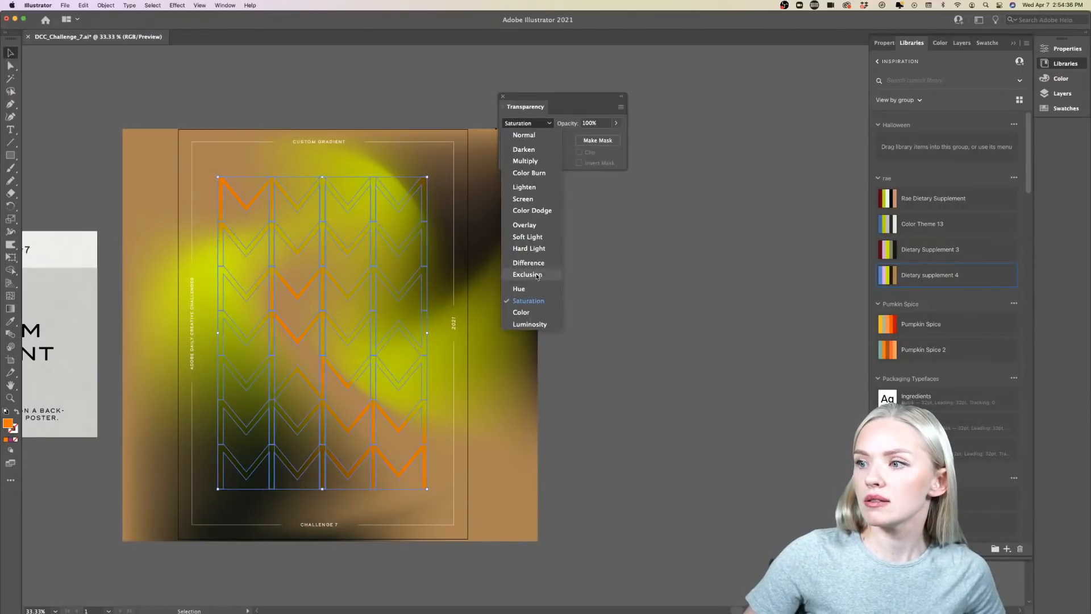
click(527, 312)
click(584, 326)
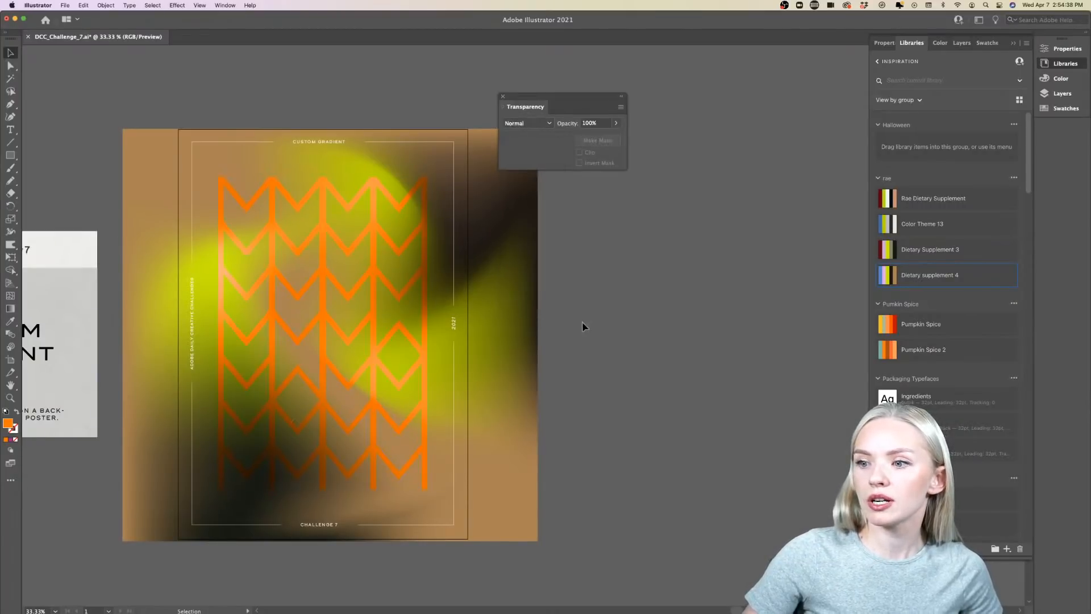
click(503, 98)
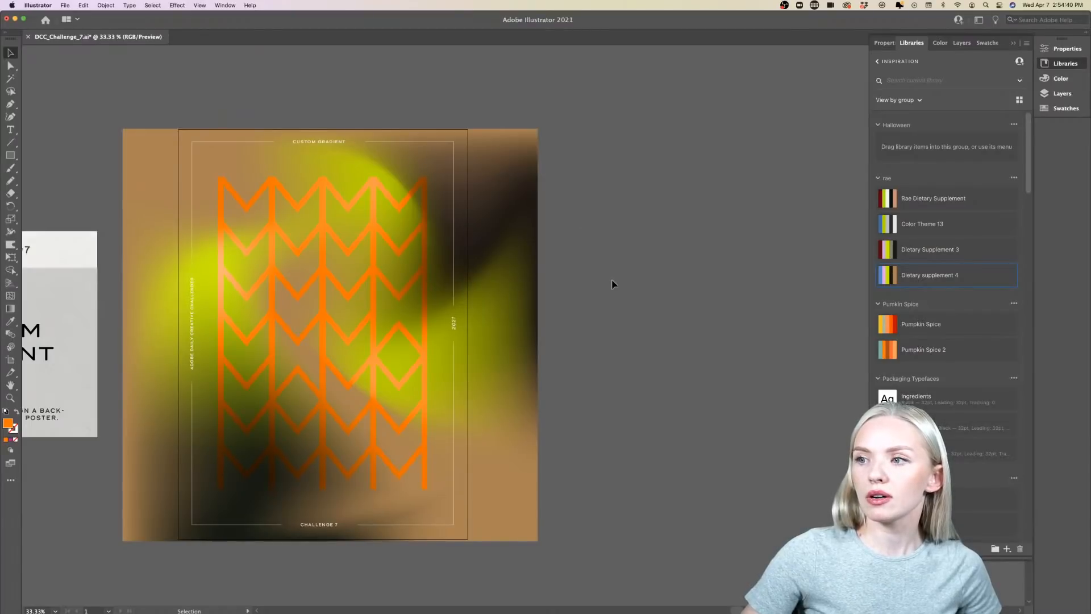
- Export all artboards as JPEG files named DCC_Challenge_7, in RGB at maximum quality 10 and medium 150 ppi resolution
scroll(613, 284, left, 2)
scroll(613, 284, down, 2)
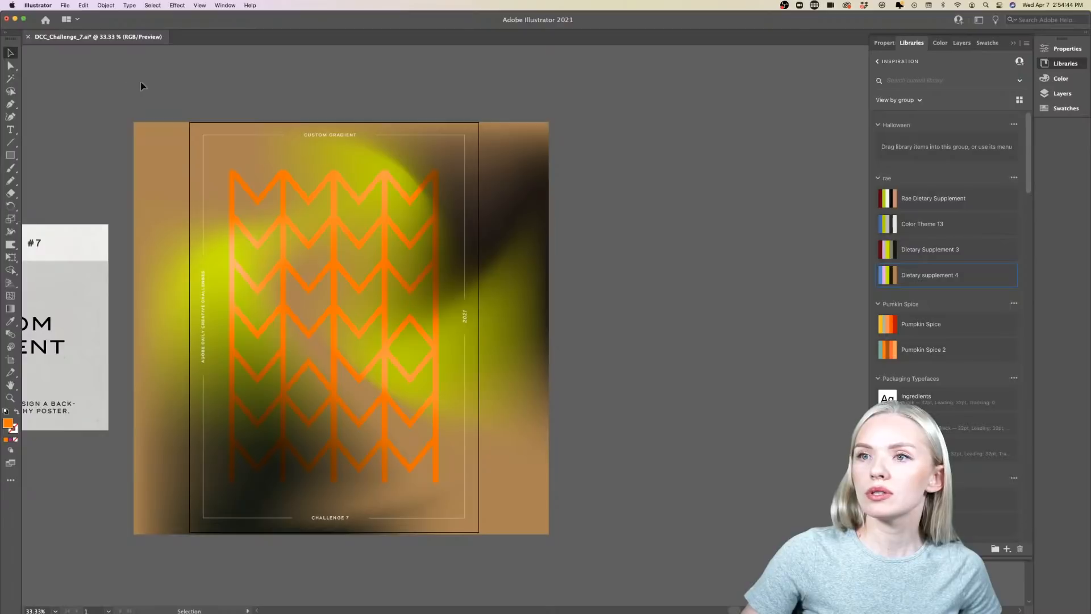
click(65, 5)
mouse_move(112, 177)
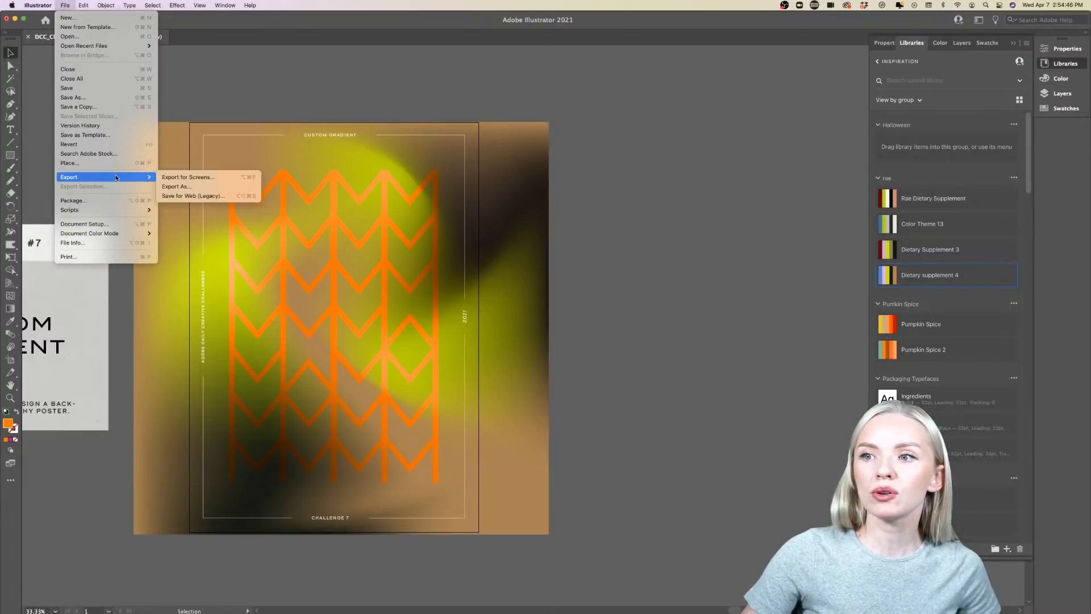
click(176, 186)
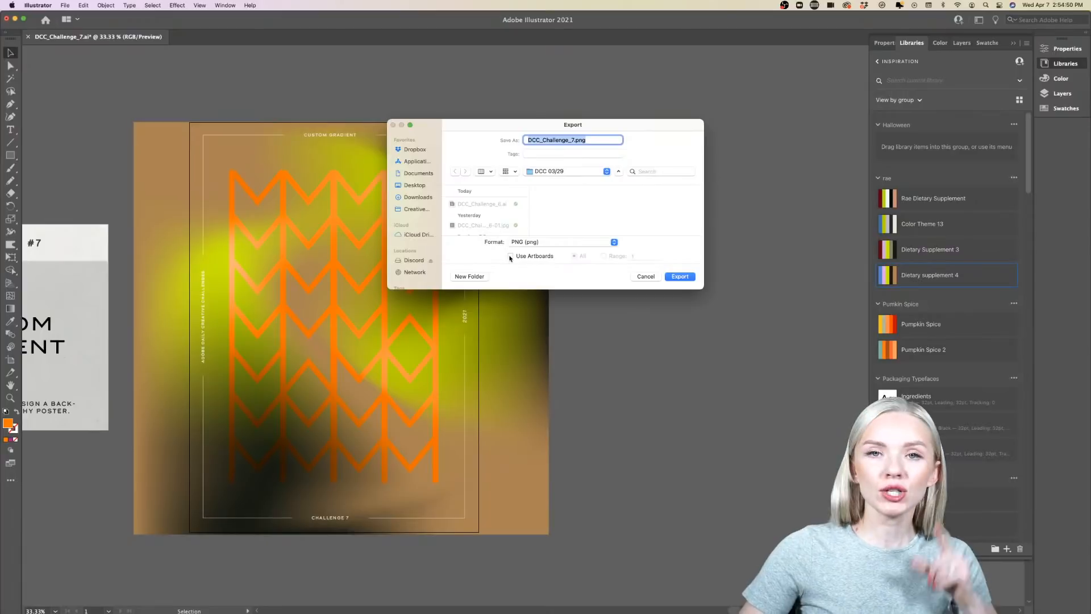
click(601, 245)
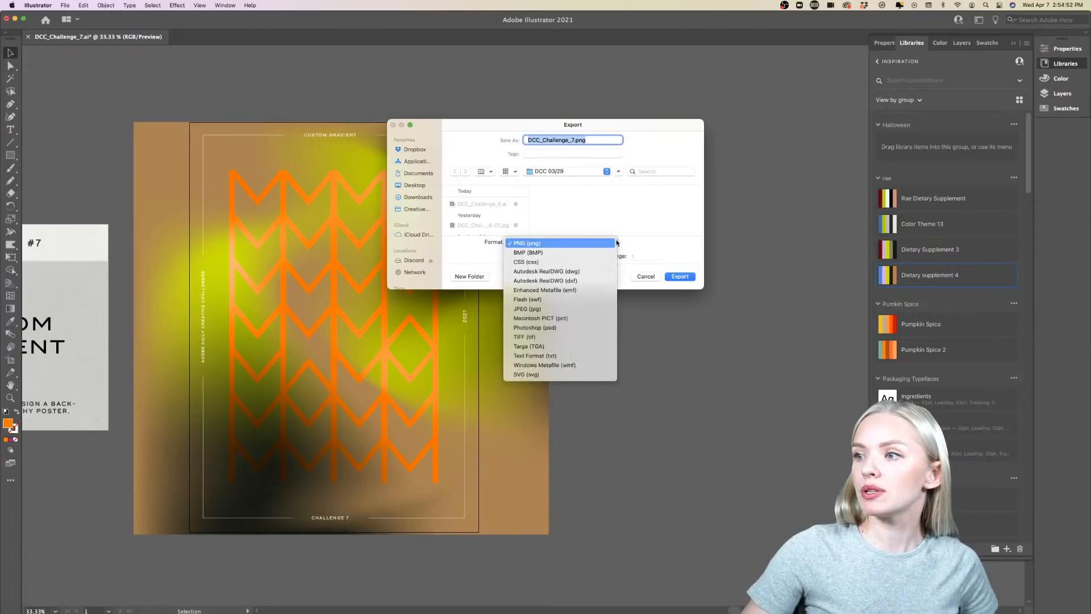
click(546, 308)
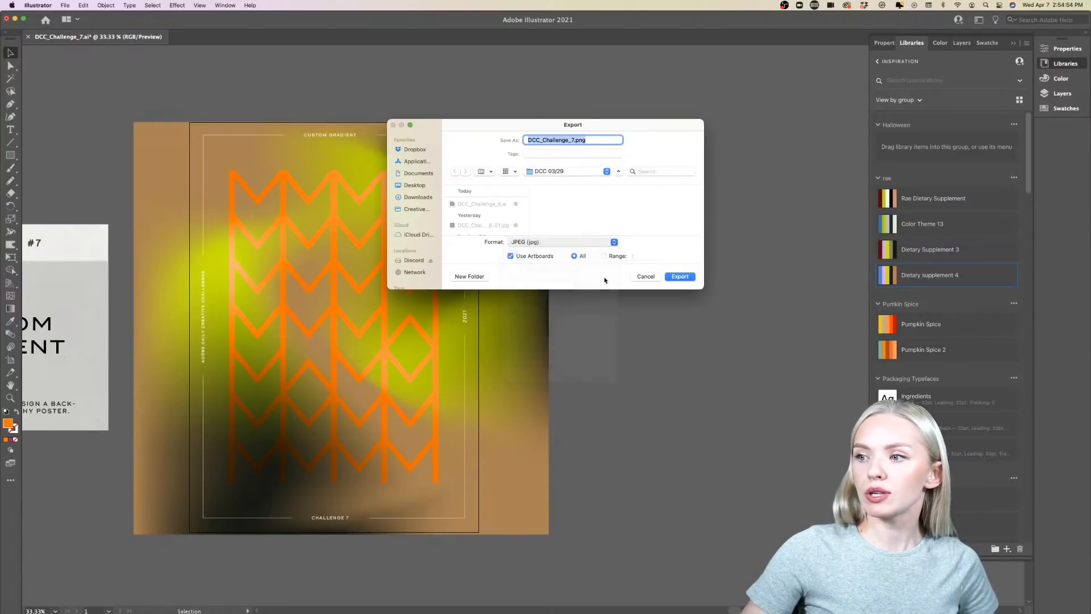
click(680, 277)
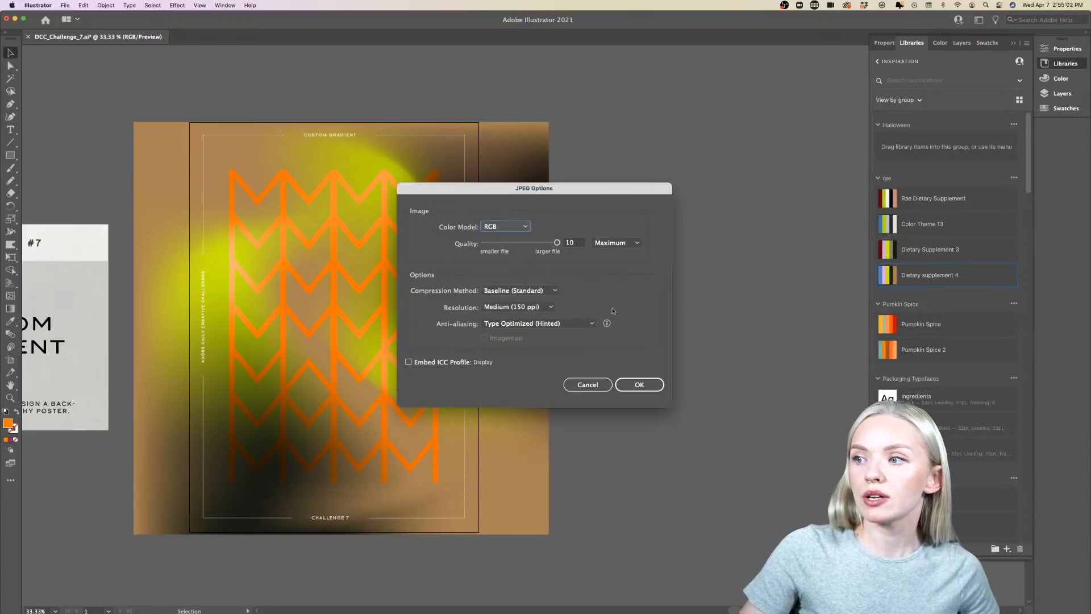
click(641, 385)
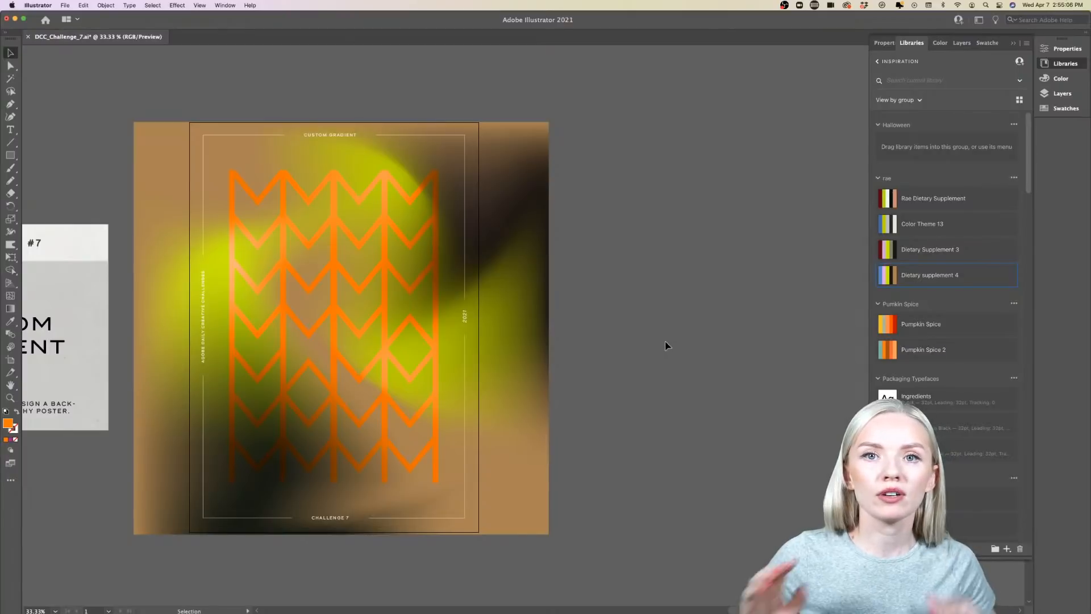
- Switch to Safari, show the Adobe Illustrator Discord challenge channel, and bring up its file upload chooser, then dismiss it
mouse_move(691, 611)
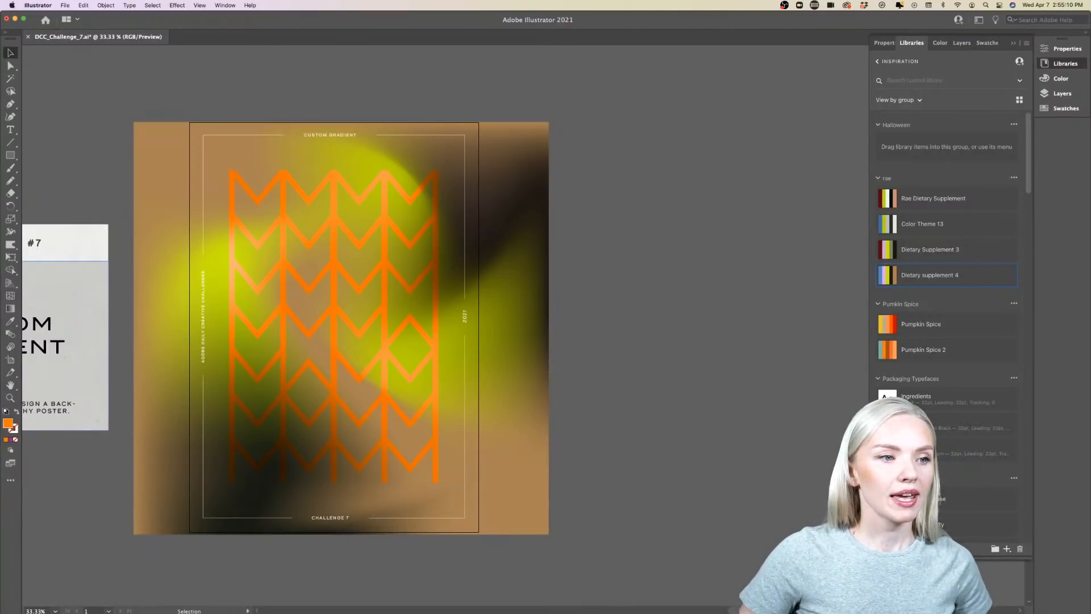
key(super+Tab)
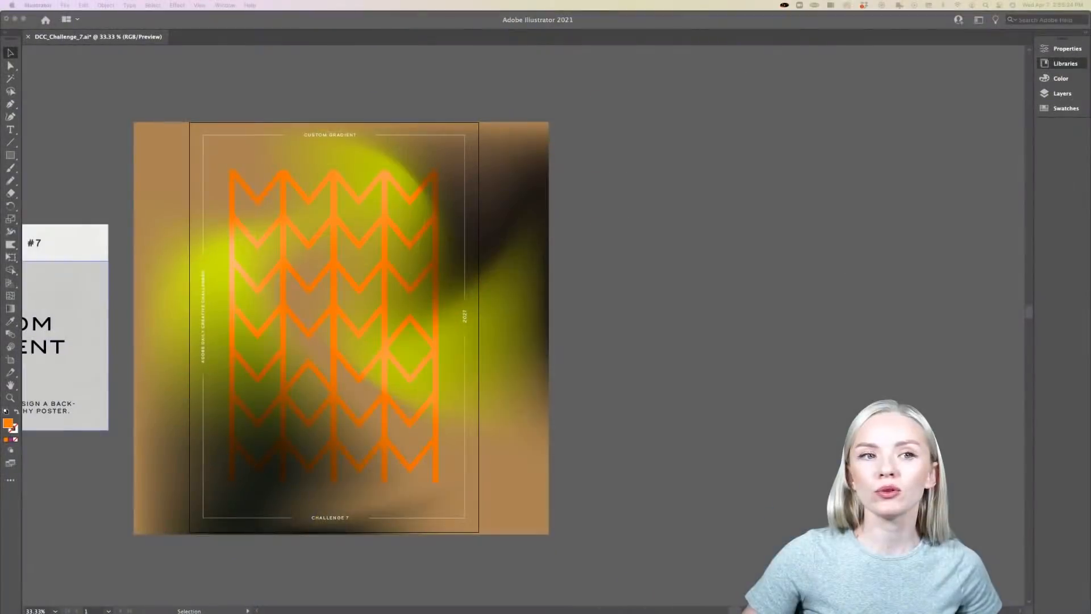
mouse_move(626, 612)
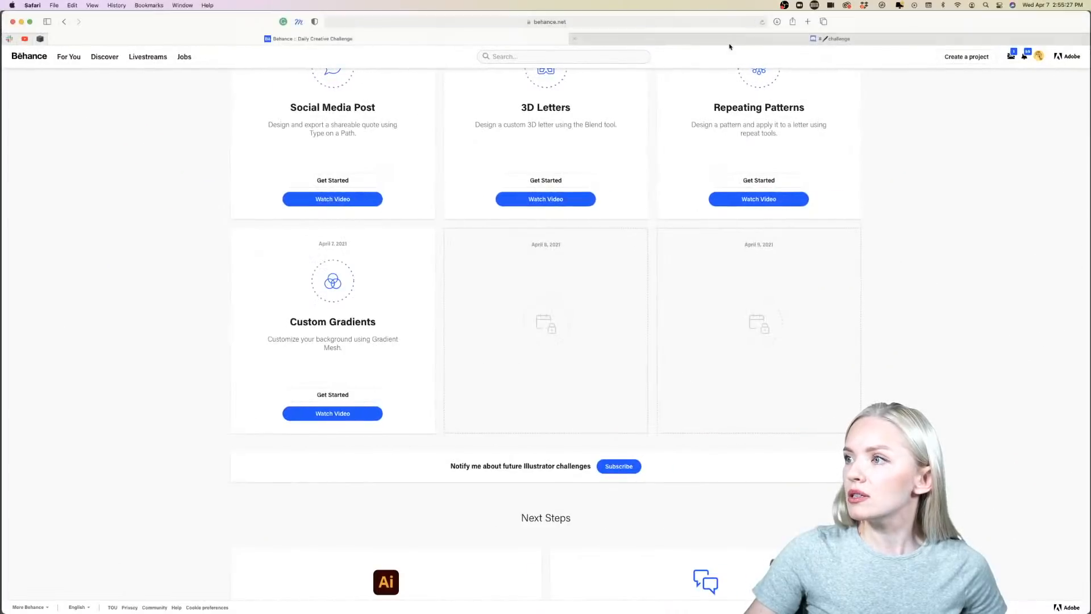
click(832, 38)
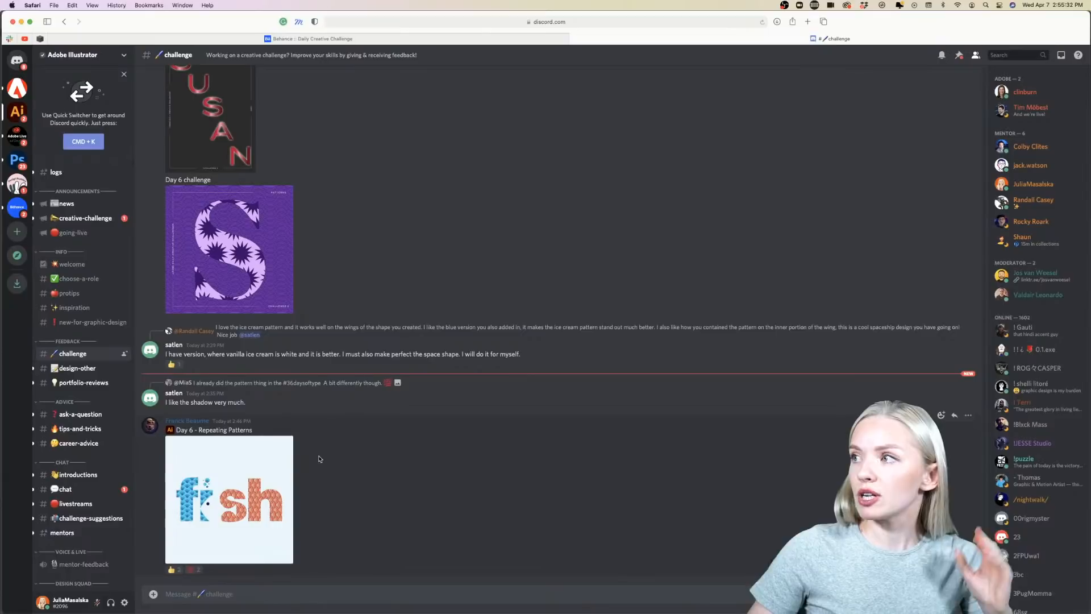
click(153, 594)
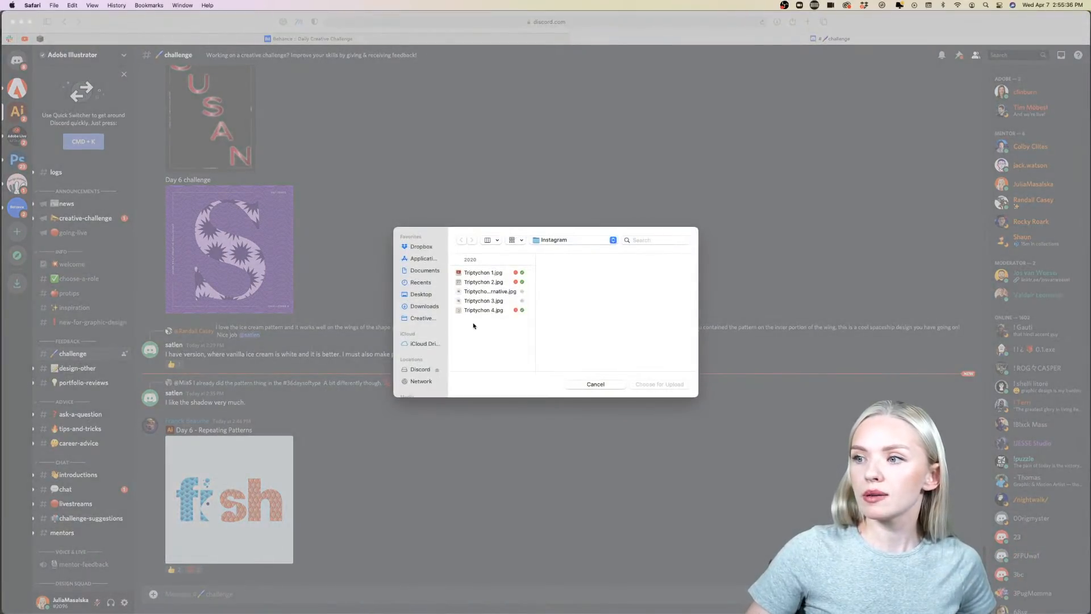
click(595, 385)
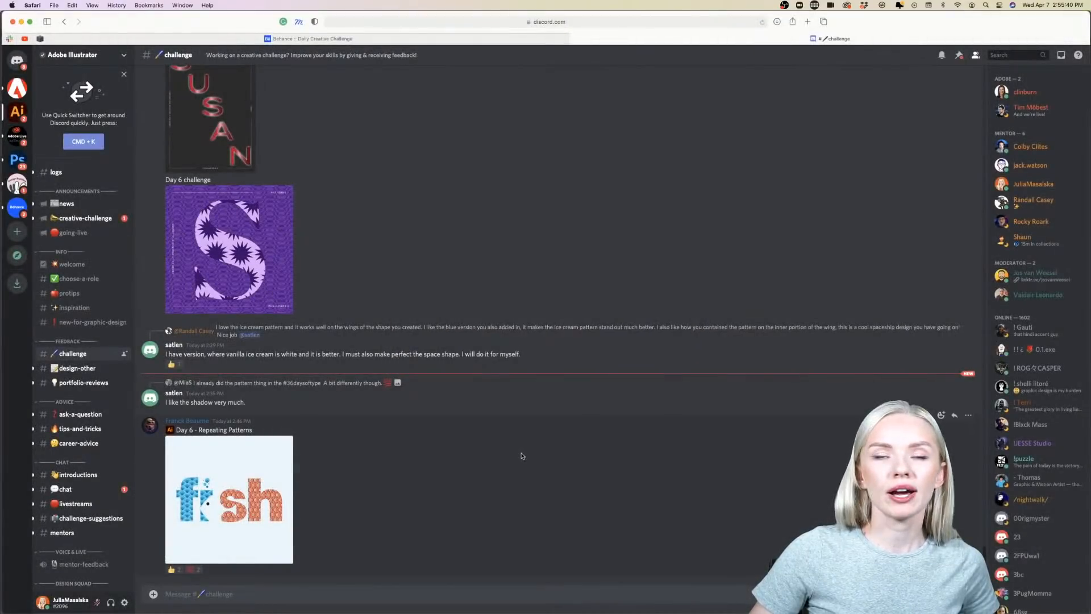